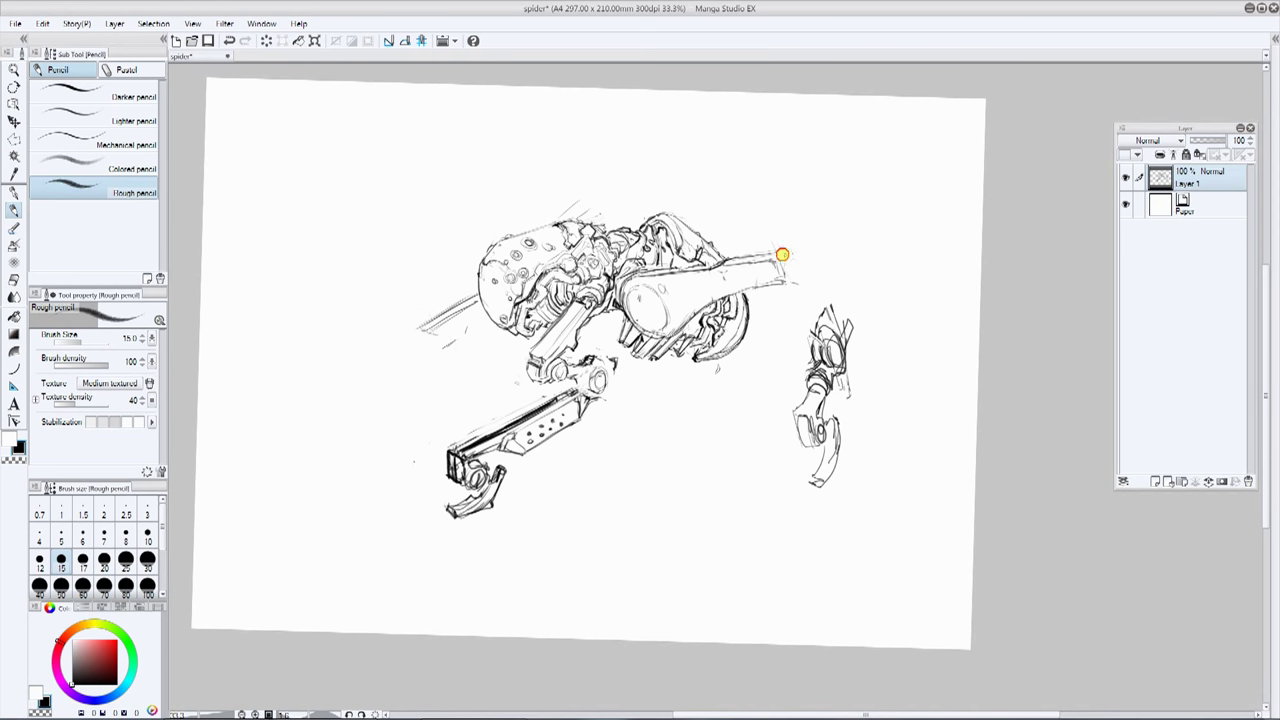
Step: Sketch the rear leg's round knee joint and a ribbed ball joint just beyond it with the Rough pencil
mouse_move(800, 251)
left_mouse_down()
mouse_move(819, 285)
mouse_move(795, 262)
mouse_move(809, 235)
mouse_move(791, 247)
mouse_move(831, 253)
mouse_move(825, 291)
mouse_move(785, 278)
mouse_move(837, 250)
mouse_move(826, 290)
left_mouse_up()
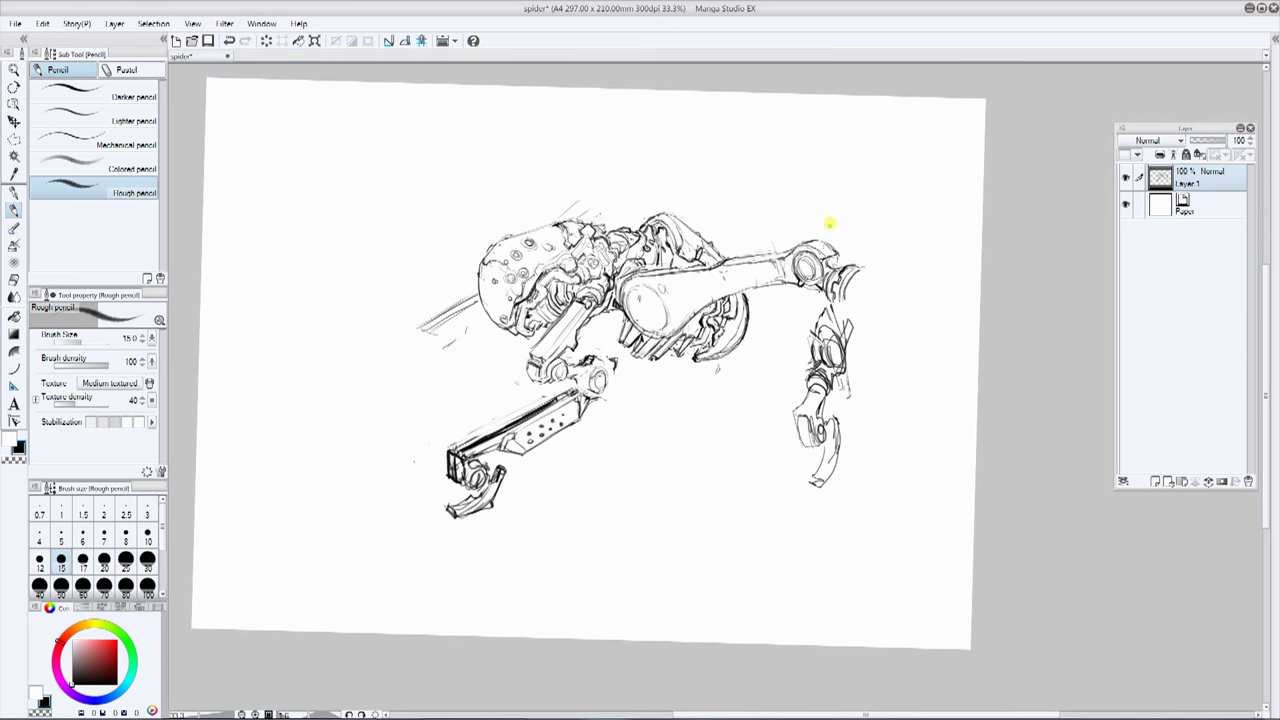
mouse_move(870, 268)
left_mouse_down()
mouse_move(869, 297)
mouse_move(876, 276)
left_mouse_up()
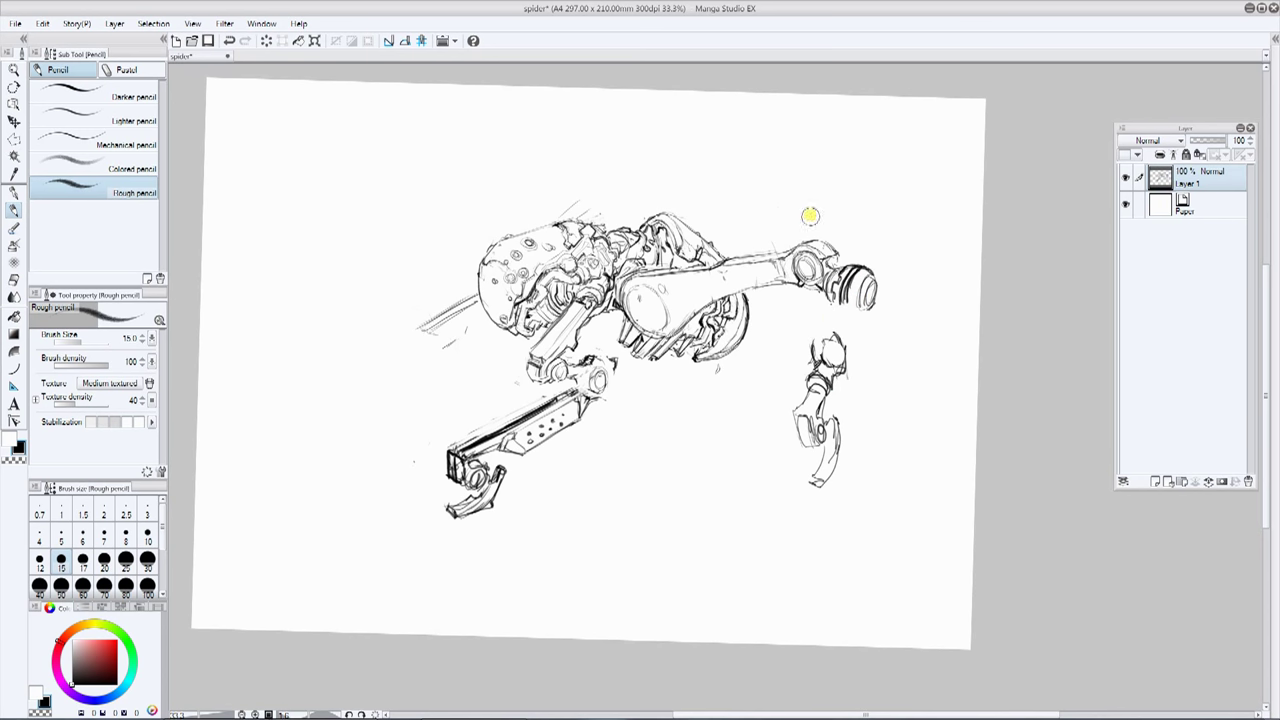
key("x")
key("x")
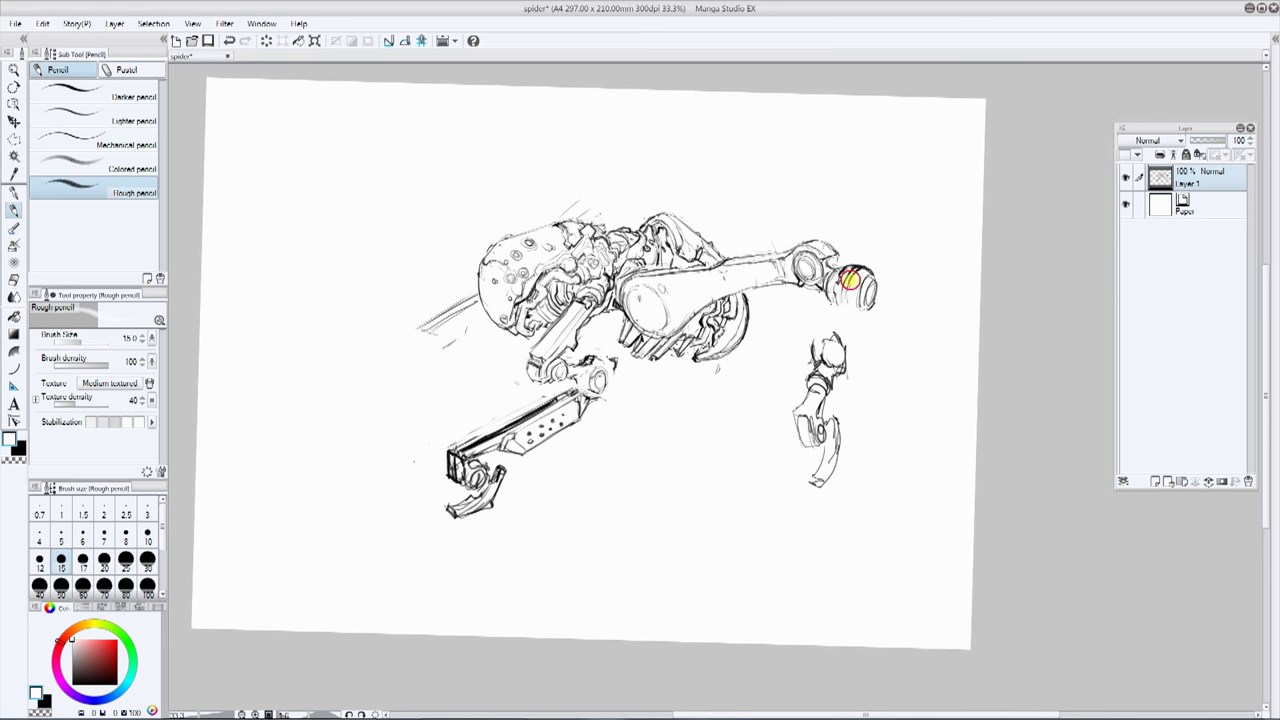
key("x")
key("x")
key("x")
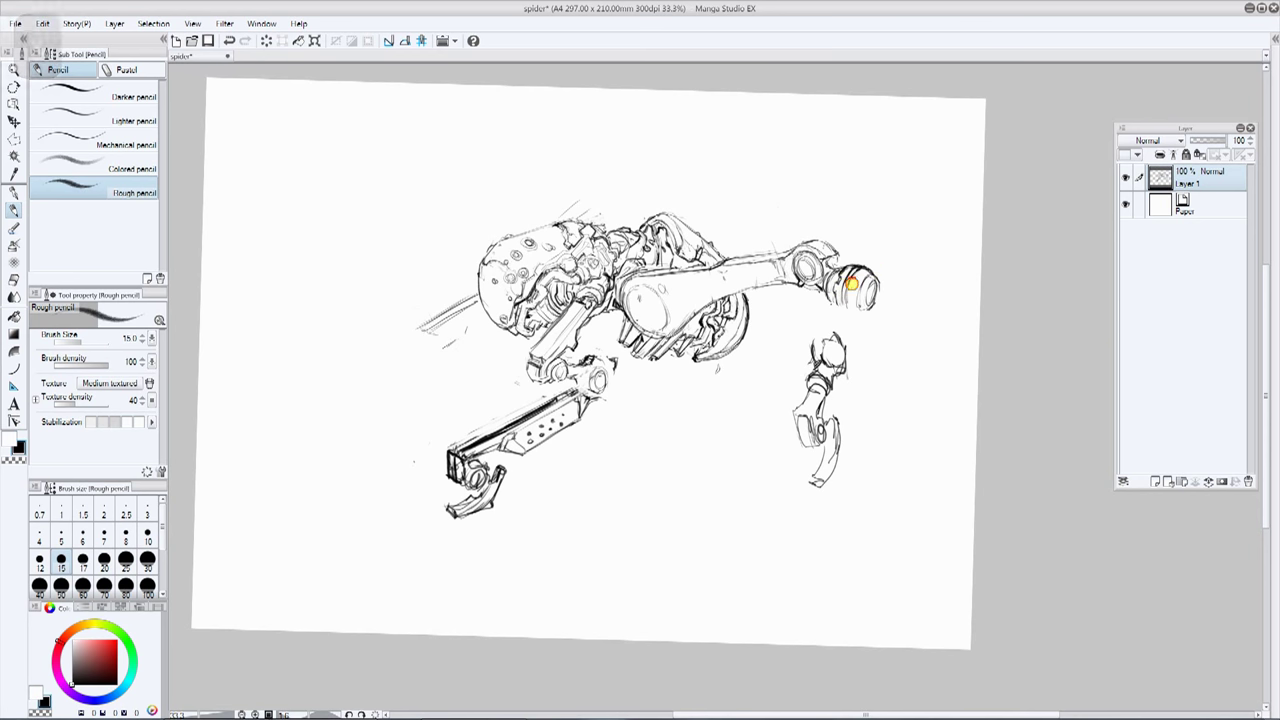
key("x")
key("x")
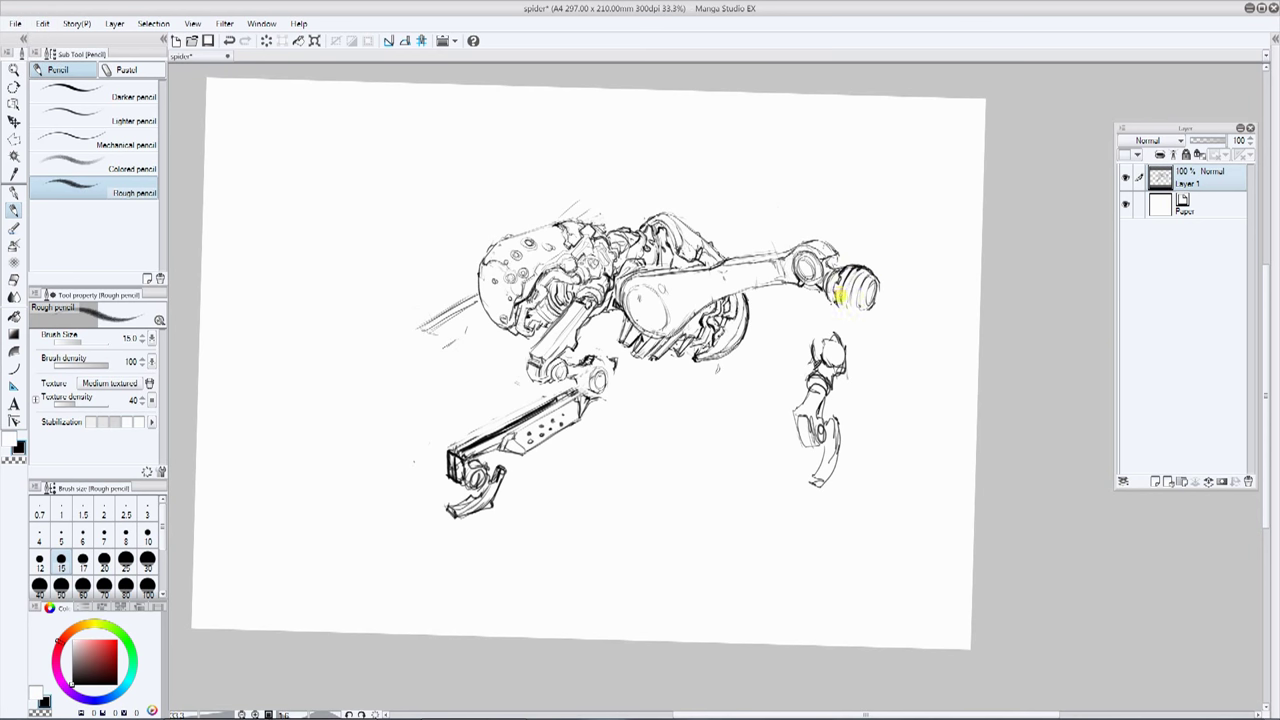
Step: Refine the rear leg's ball joint, reworking its bands and linking it down to the lower leg
key("x")
key("x")
key("x")
key("x")
key("x")
key("x")
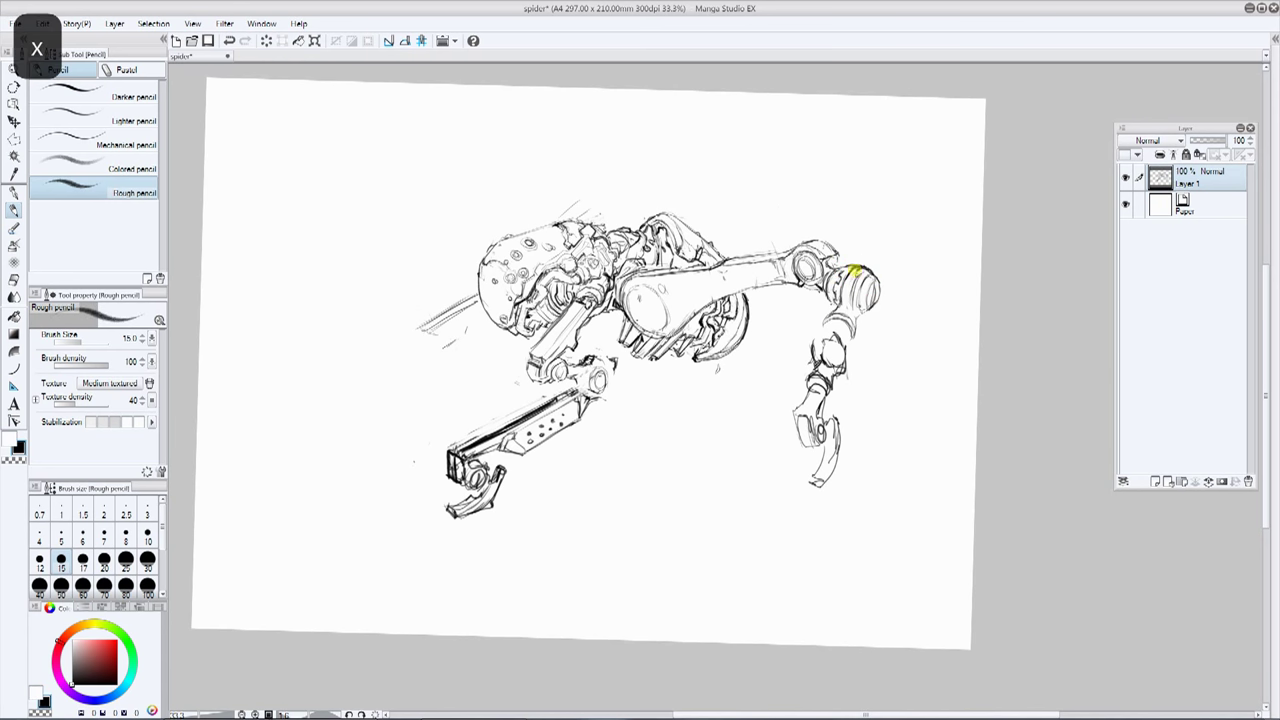
key("x")
key("x")
key("x")
key("x")
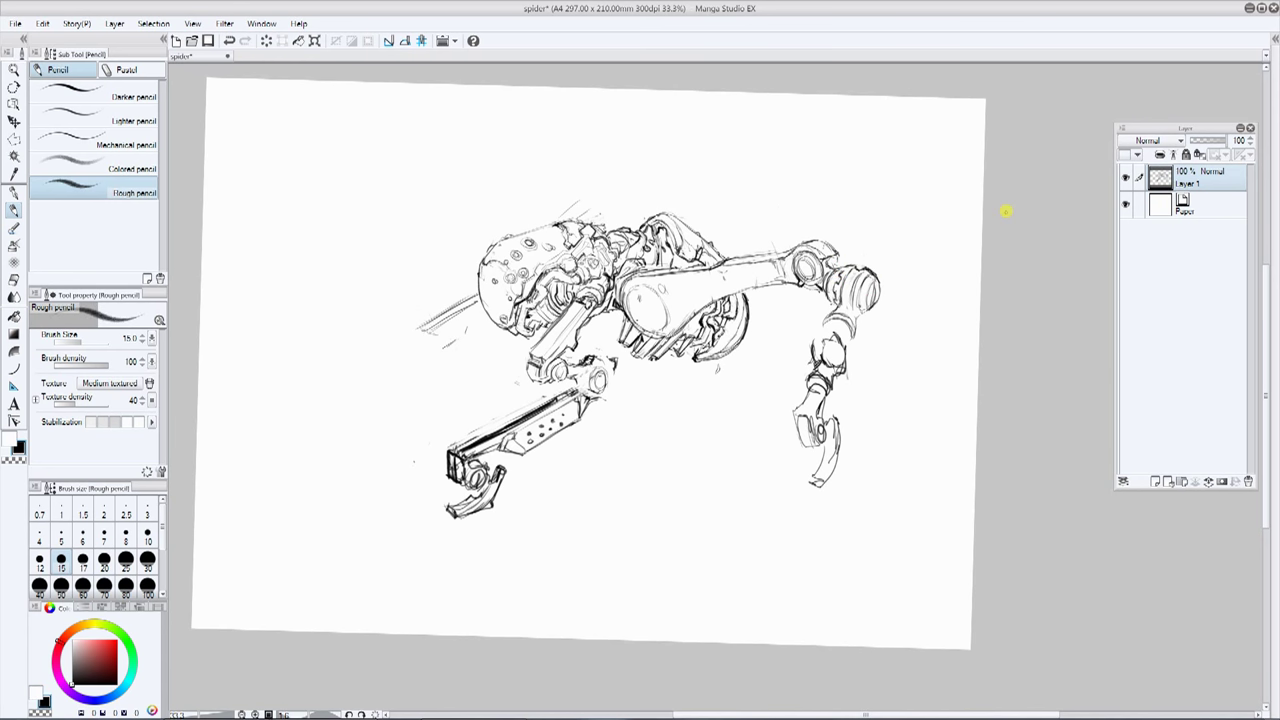
Step: Select the rear leg's claw foot with a polyline marquee, shift it slightly lower, and deselect it
key("m")
left_click_drag(846, 384, 851, 380)
key("k")
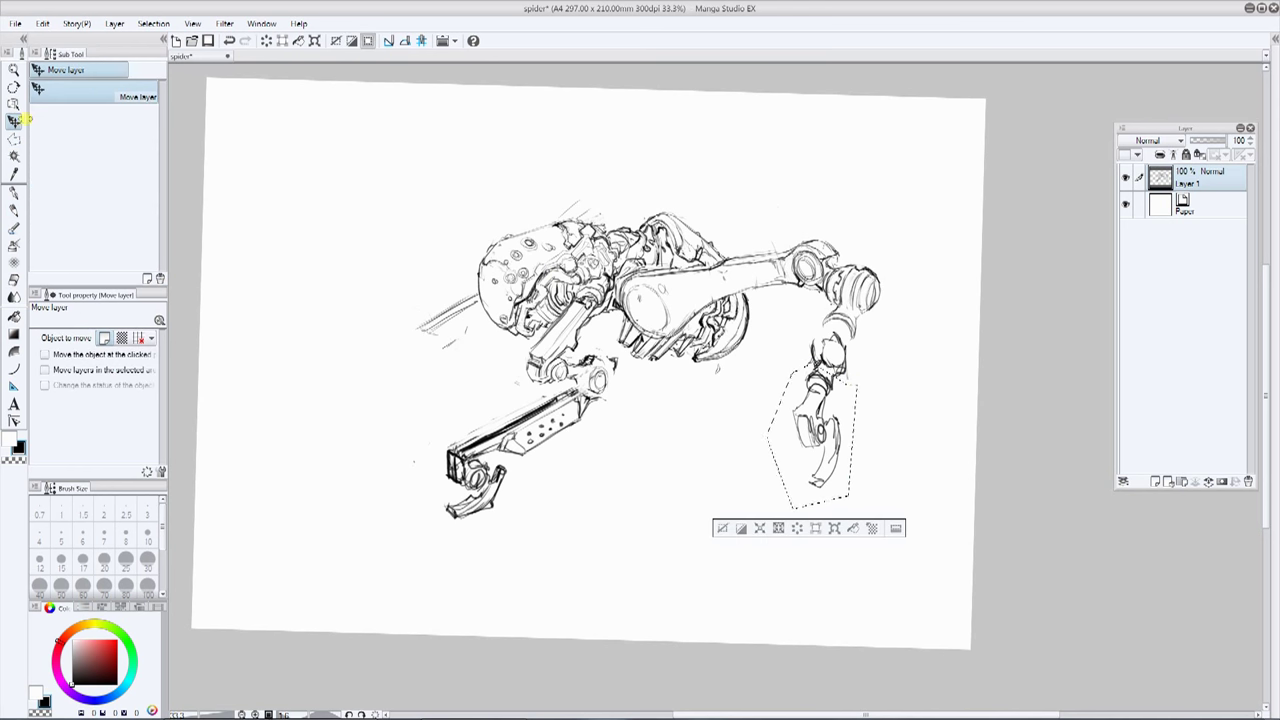
left_click_drag(840, 448, 845, 473)
key("ctrl+d")
Step: Erase the rear leg's ball joint and old shin with the Rough pencil, and sketch straight shin lines above the foot
left_click(14, 211)
mouse_move(850, 288)
left_mouse_down()
mouse_move(817, 334)
mouse_move(856, 276)
left_mouse_up()
mouse_move(832, 351)
left_mouse_down()
mouse_move(825, 382)
mouse_move(864, 290)
mouse_move(830, 390)
left_mouse_up()
left_click_drag(846, 320, 826, 391)
key("x")
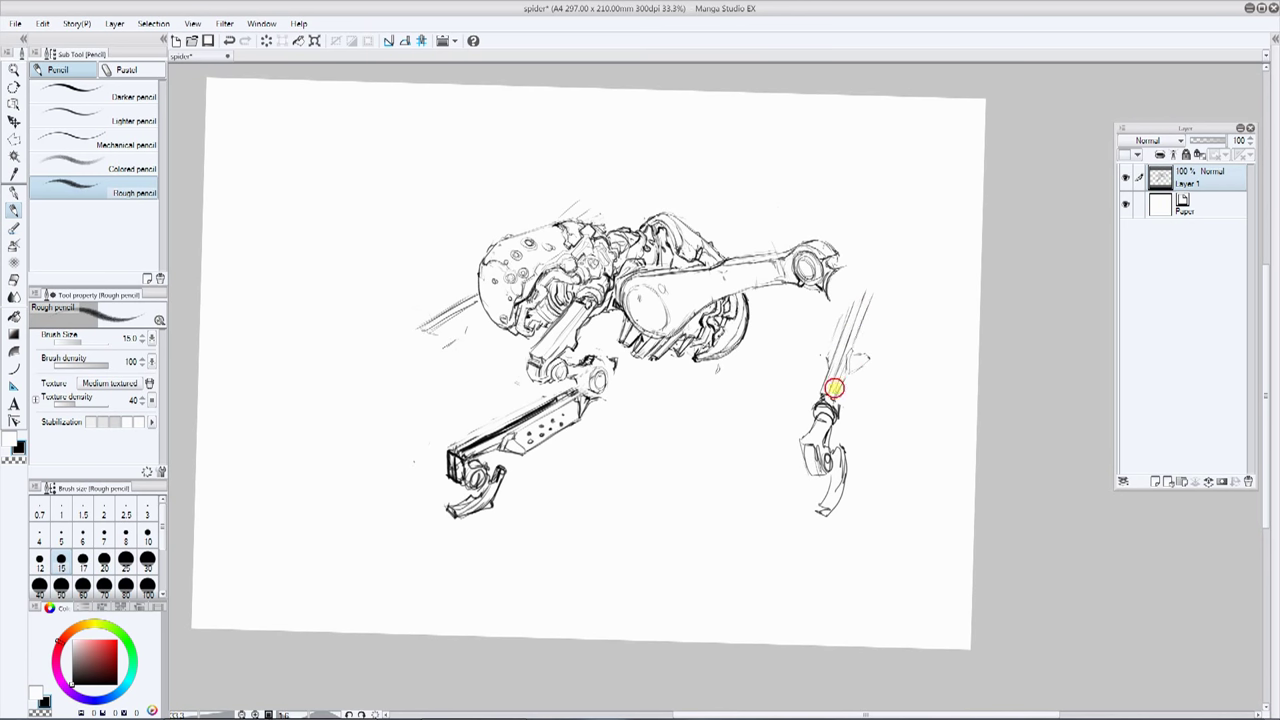
Step: Outline the rear leg's shin as a long stepped plate extending above the knee
mouse_move(860, 366)
left_mouse_down()
mouse_move(880, 272)
mouse_move(872, 348)
mouse_move(909, 234)
left_mouse_up()
left_click_drag(884, 283, 902, 270)
left_click_drag(908, 233, 914, 217)
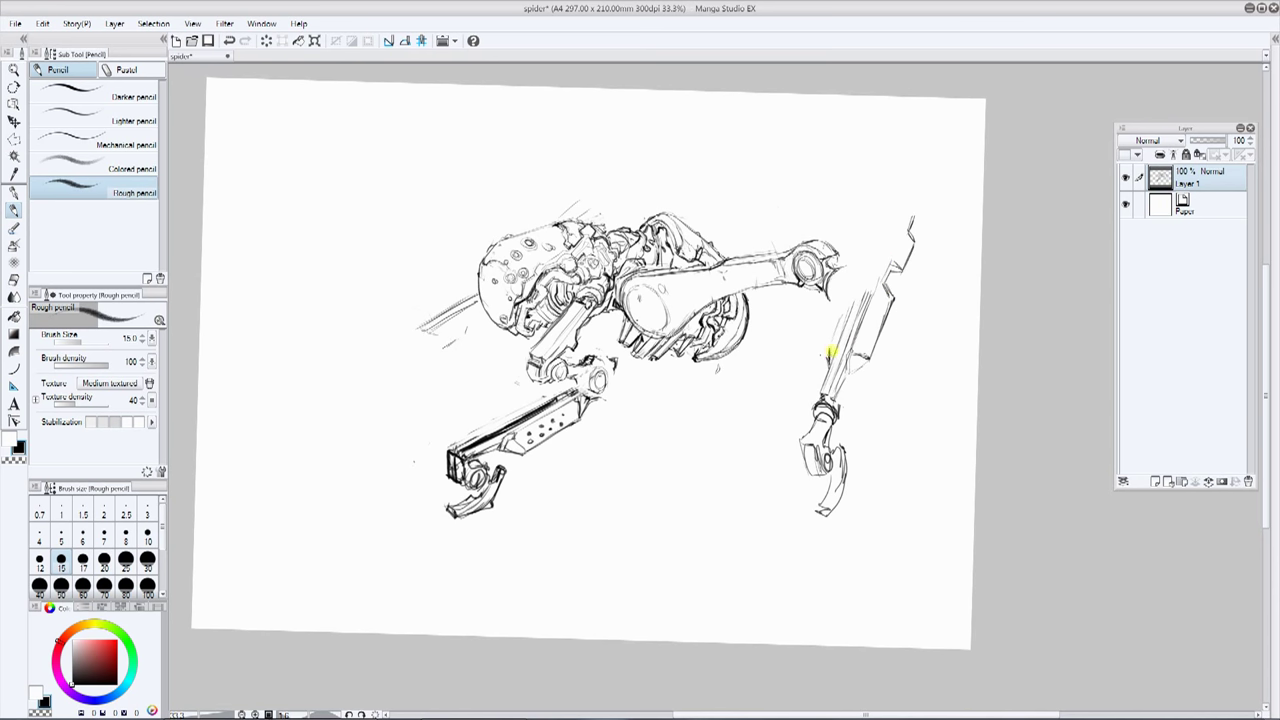
left_click_drag(826, 346, 900, 210)
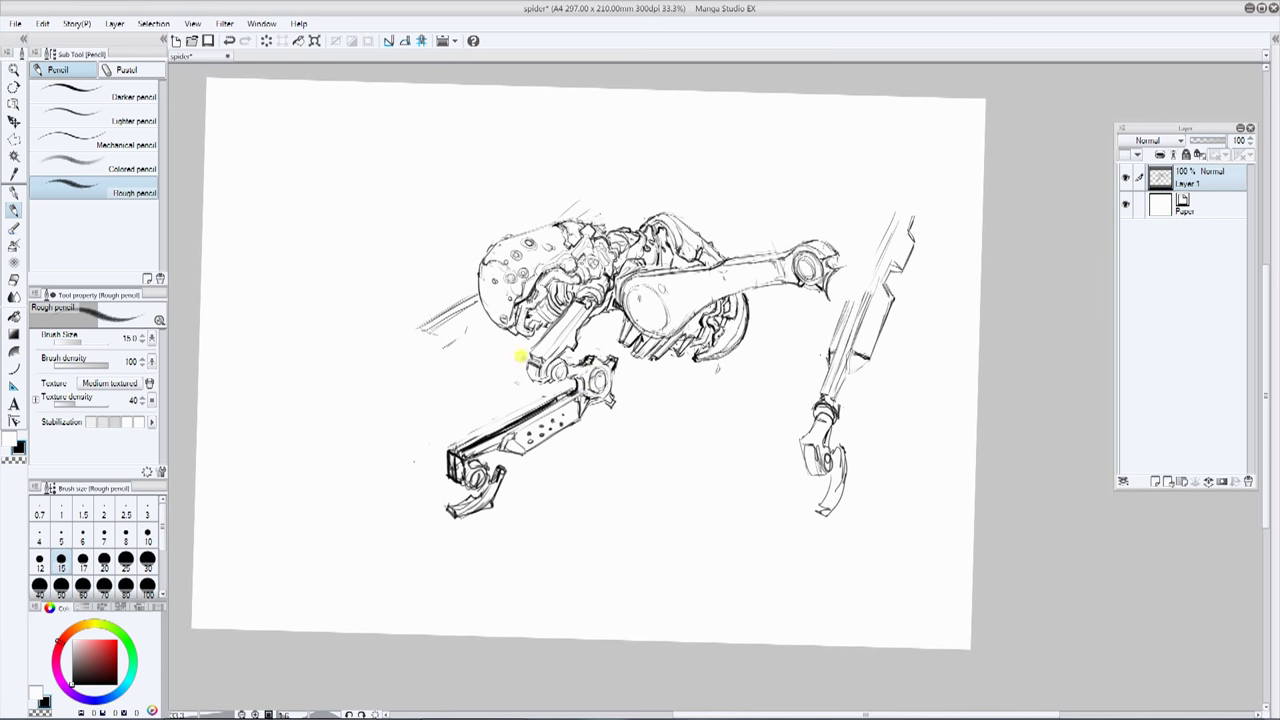
Step: Cut and paste the sketched lines in front of the head, move them closer to the head, and rotate them 7 degrees
mouse_move(519, 372)
left_mouse_down()
mouse_move(438, 321)
mouse_move(476, 338)
mouse_move(471, 287)
mouse_move(490, 372)
left_mouse_up()
key("m")
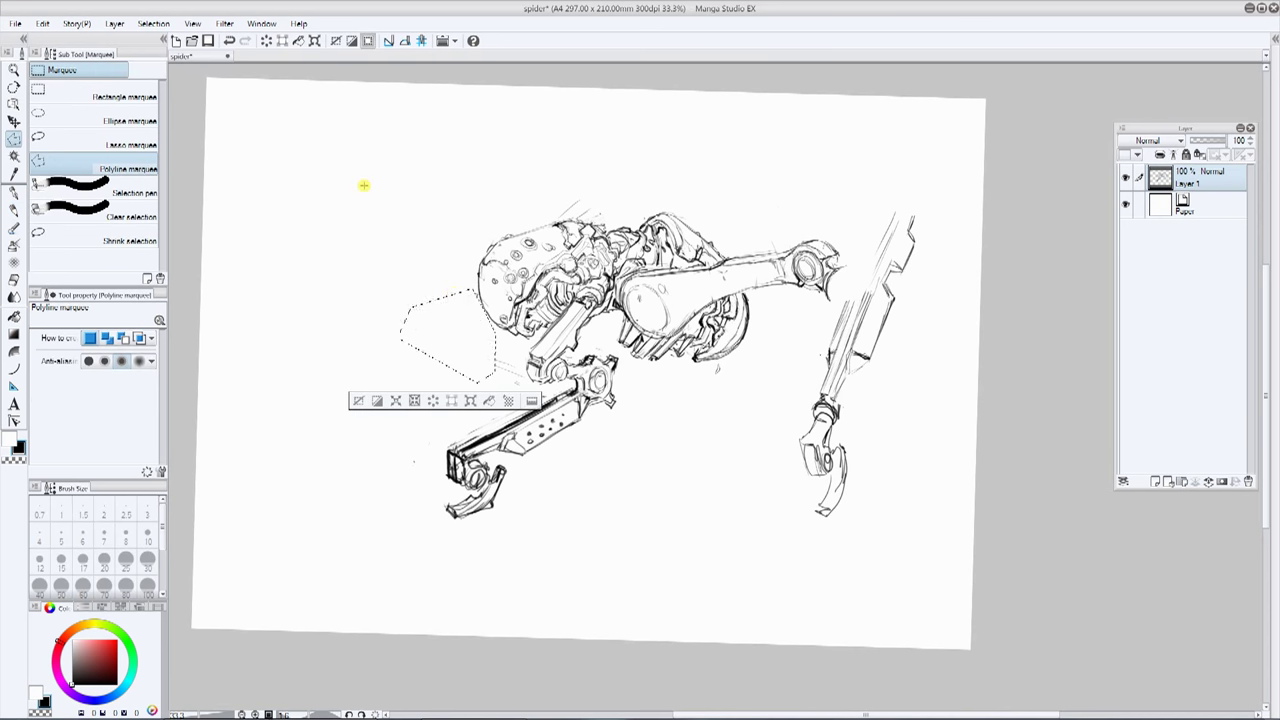
key("ctrl+x")
key("ctrl+v")
key("k")
left_click_drag(460, 285, 472, 268)
key("ctrl+t")
left_click_drag(512, 209, 524, 202)
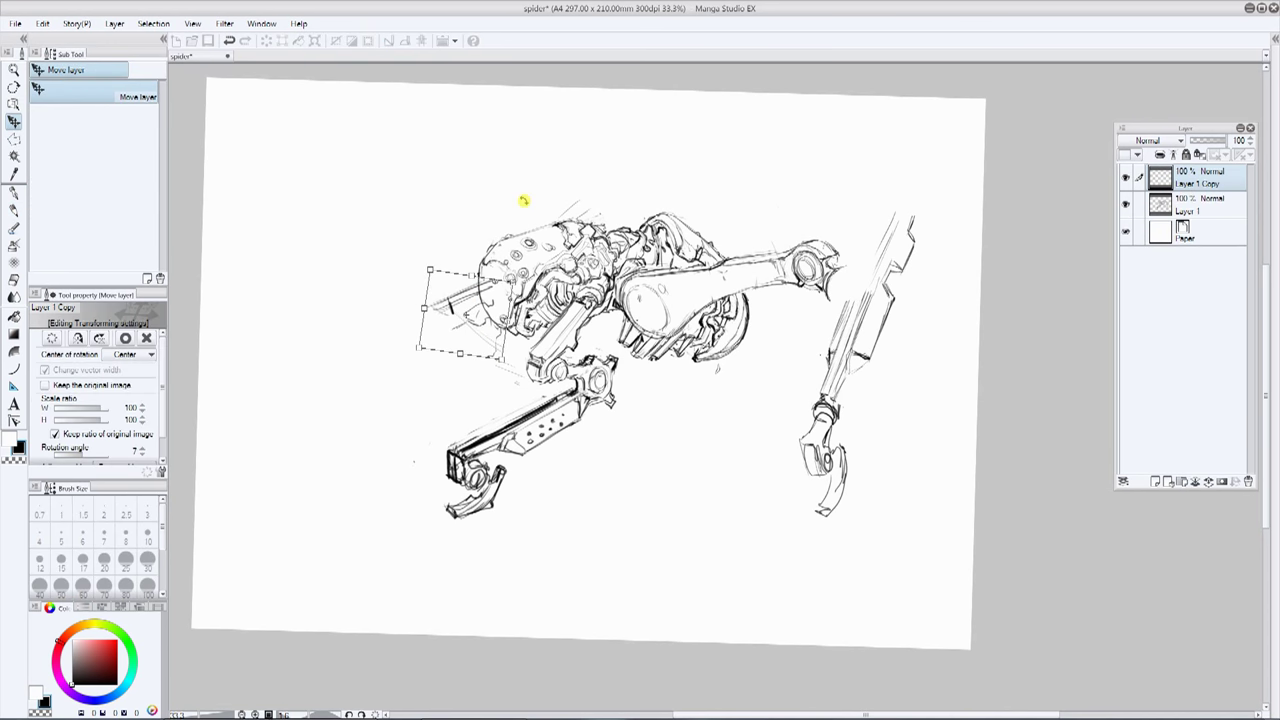
key("Return")
Step: Set the pasted layer's blend mode to Multiply and resume drawing on it with the Rough pencil
left_click(14, 194)
left_click_drag(491, 307, 488, 283)
key("x")
left_click(1148, 140)
left_click(1140, 172)
left_click(14, 209)
key("x")
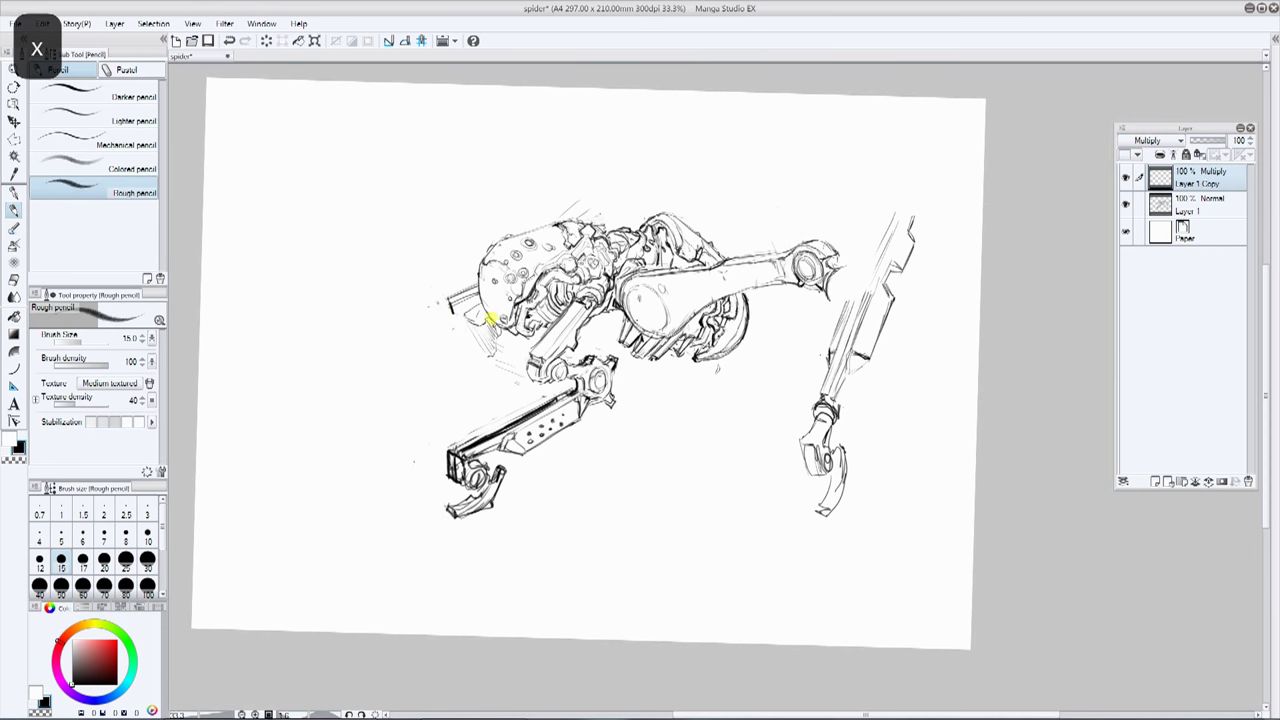
Step: Hatch the far front leg's upper plate beside the head and sketch guide lines for its lower segment
mouse_move(469, 334)
left_mouse_down()
mouse_move(500, 343)
mouse_move(486, 321)
mouse_move(508, 337)
mouse_move(451, 299)
mouse_move(461, 318)
mouse_move(489, 318)
mouse_move(462, 284)
left_mouse_up()
left_click_drag(478, 356, 393, 384)
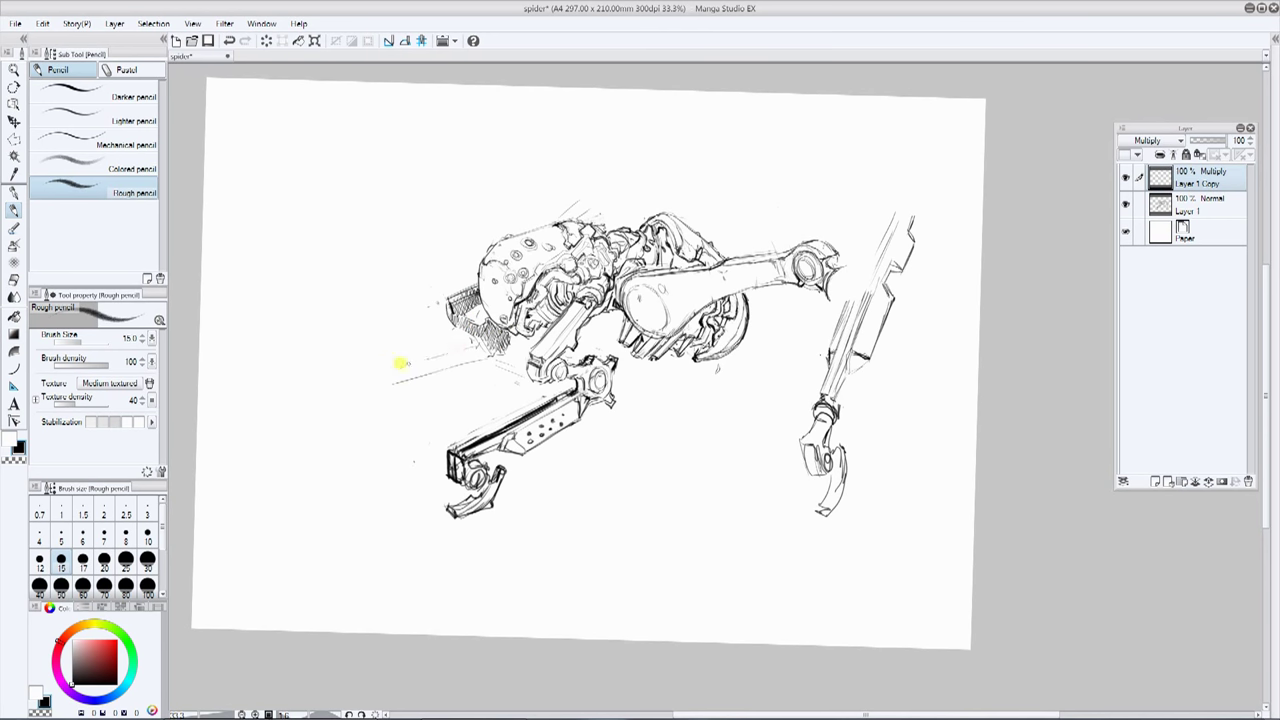
key("x")
mouse_move(446, 307)
left_mouse_down()
mouse_move(520, 321)
mouse_move(503, 352)
left_mouse_up()
key("x")
key("x")
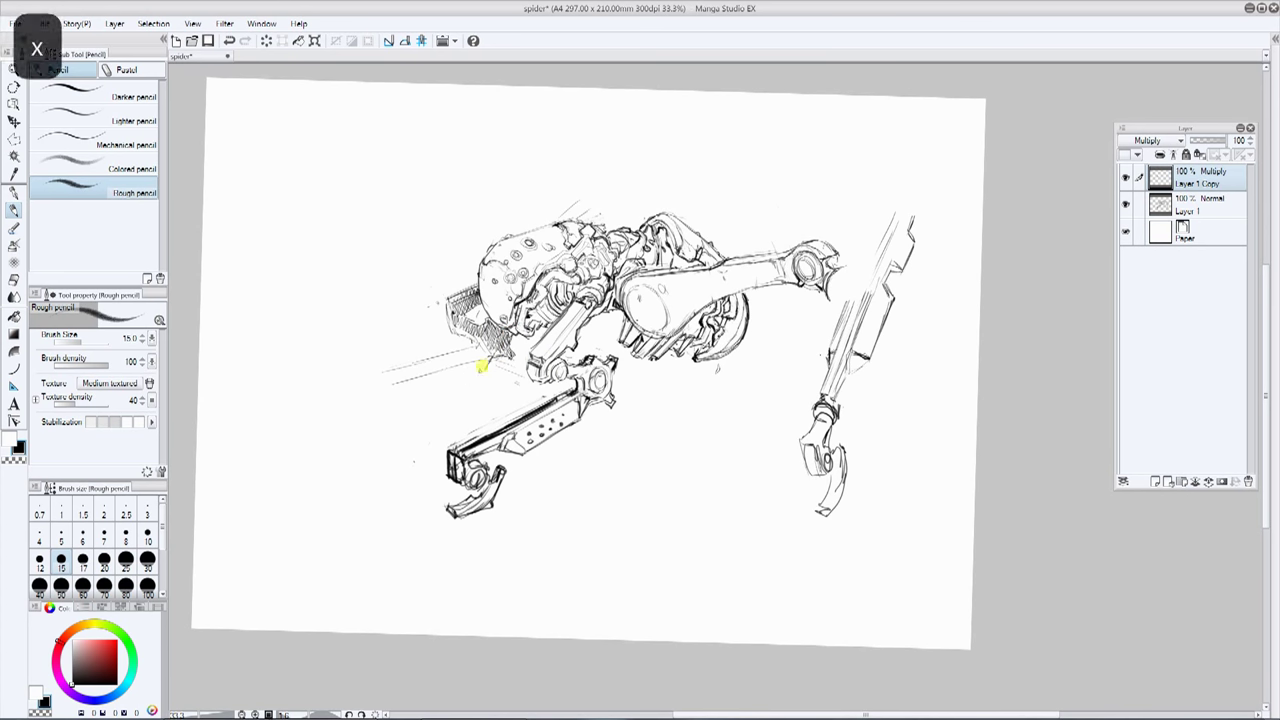
Step: Outline the far front leg's long lower plate, including its blunt outer end
left_click_drag(390, 366, 476, 348)
left_click_drag(385, 400, 442, 446)
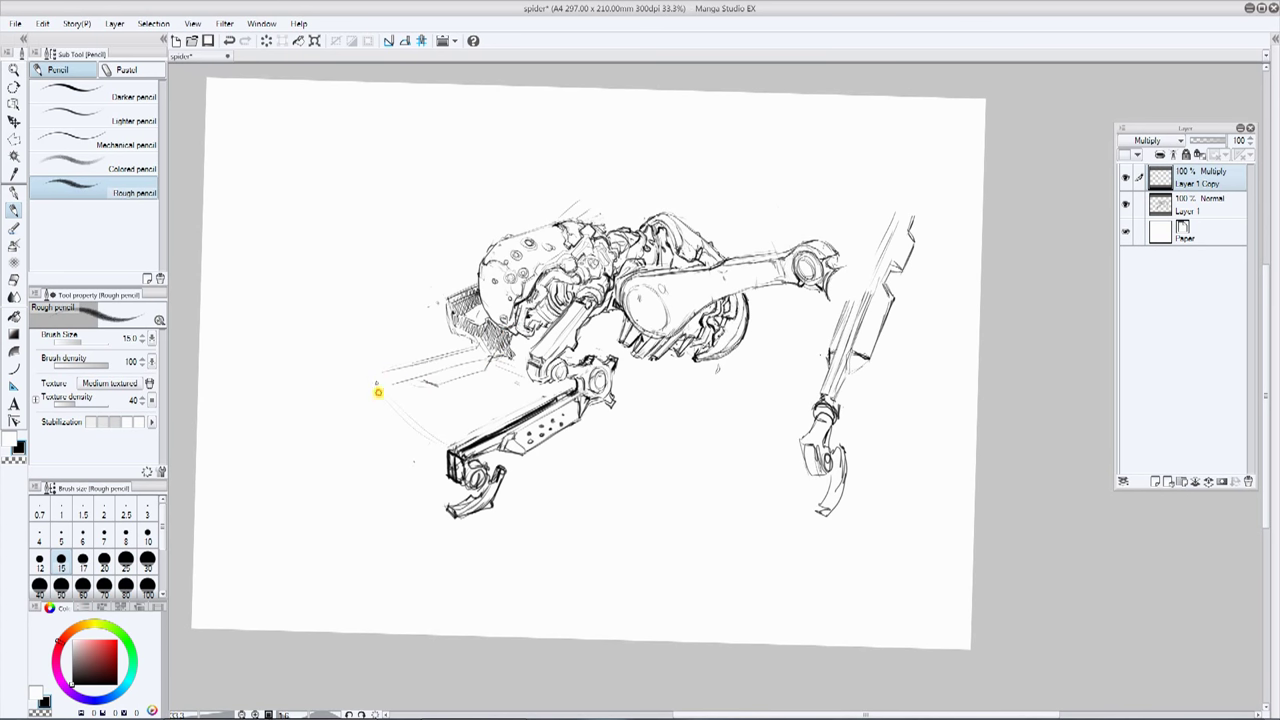
key("x")
key("x")
key("x")
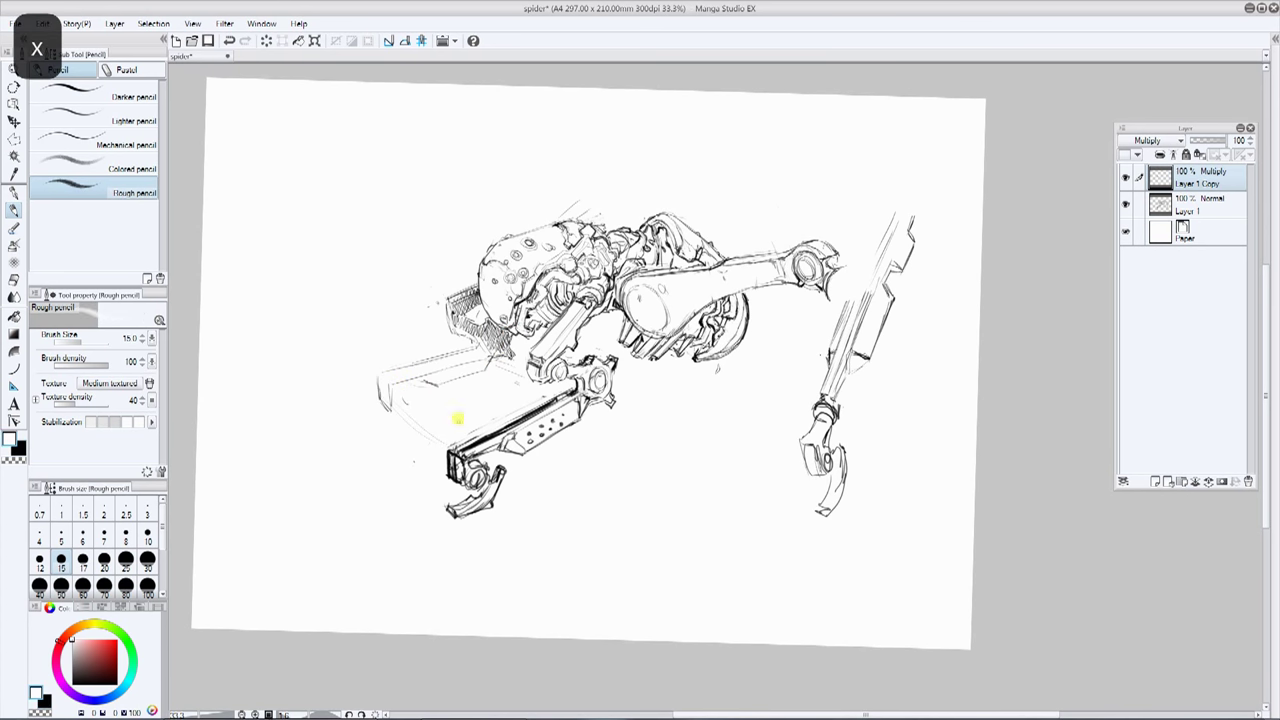
Step: Merge the pasted layer down into Layer 1 and rework the near front leg's ankle block and round joint
left_click(114, 24)
left_click(170, 275)
left_click_drag(450, 457, 471, 477)
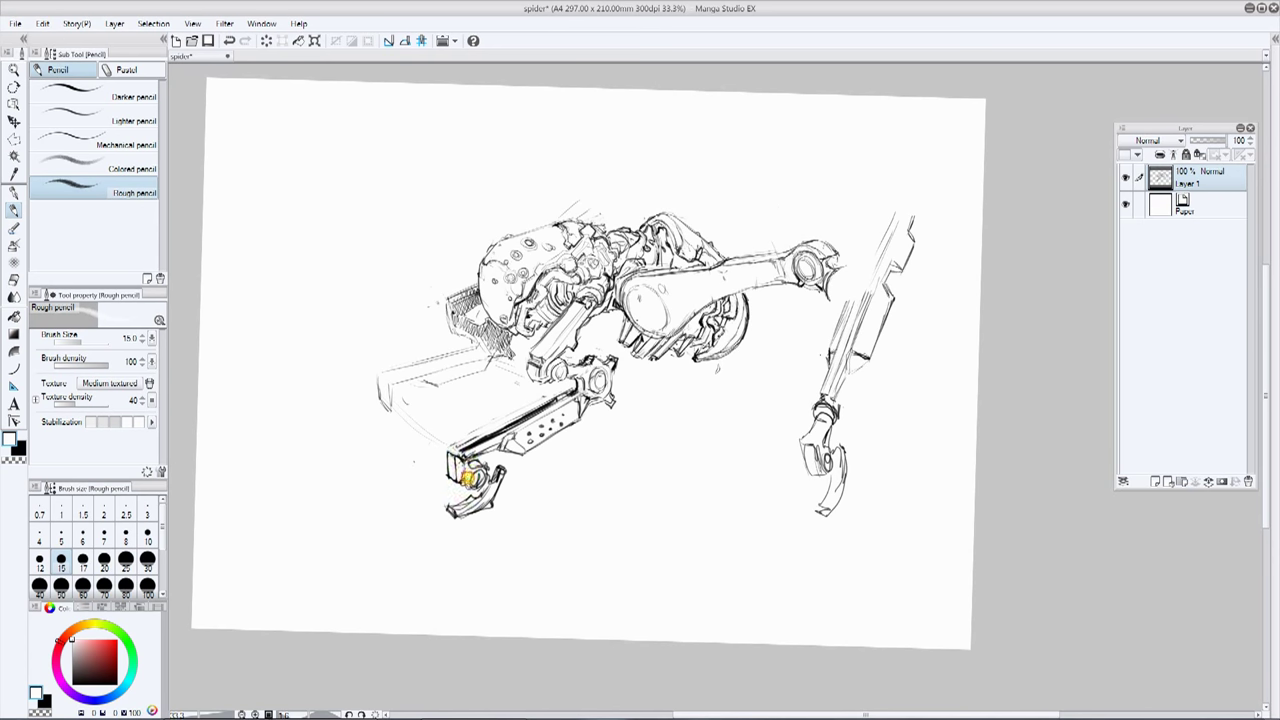
key("x")
key("x")
key("x")
key("x")
key("x")
key("x")
key("x")
key("x")
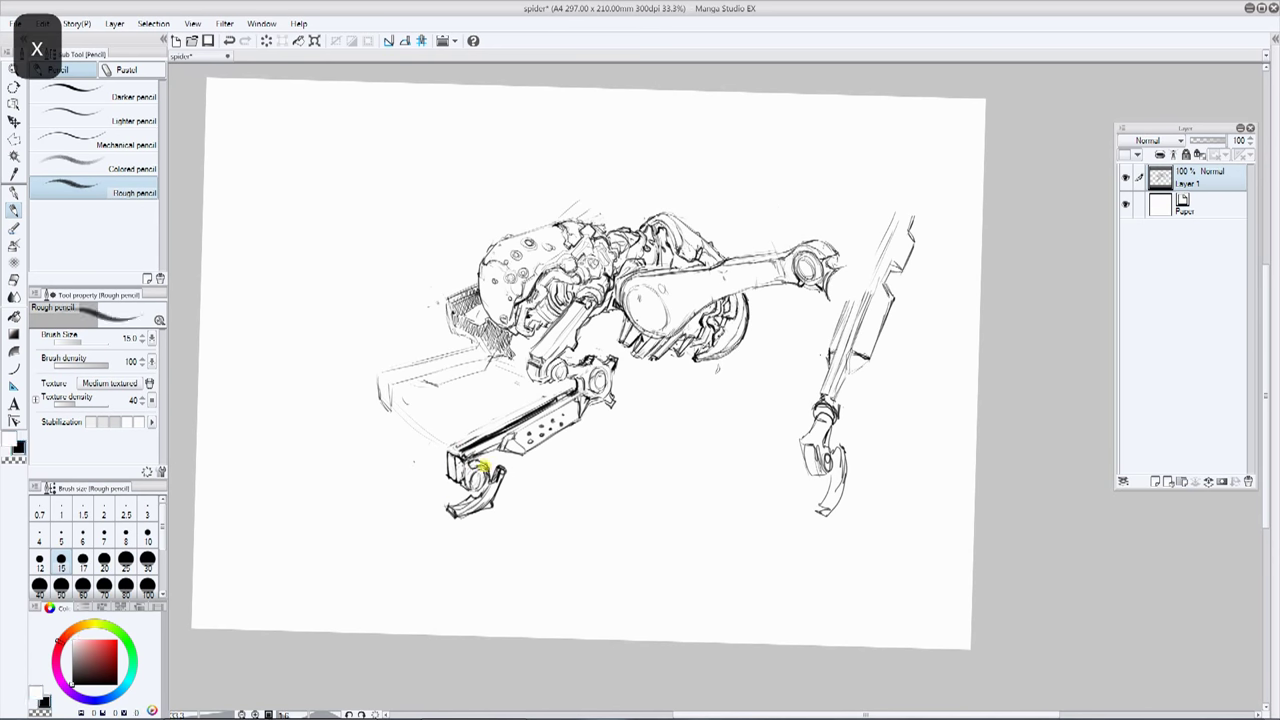
Step: Sketch a claw foot at the far front leg's end and add small details to the body
key("x")
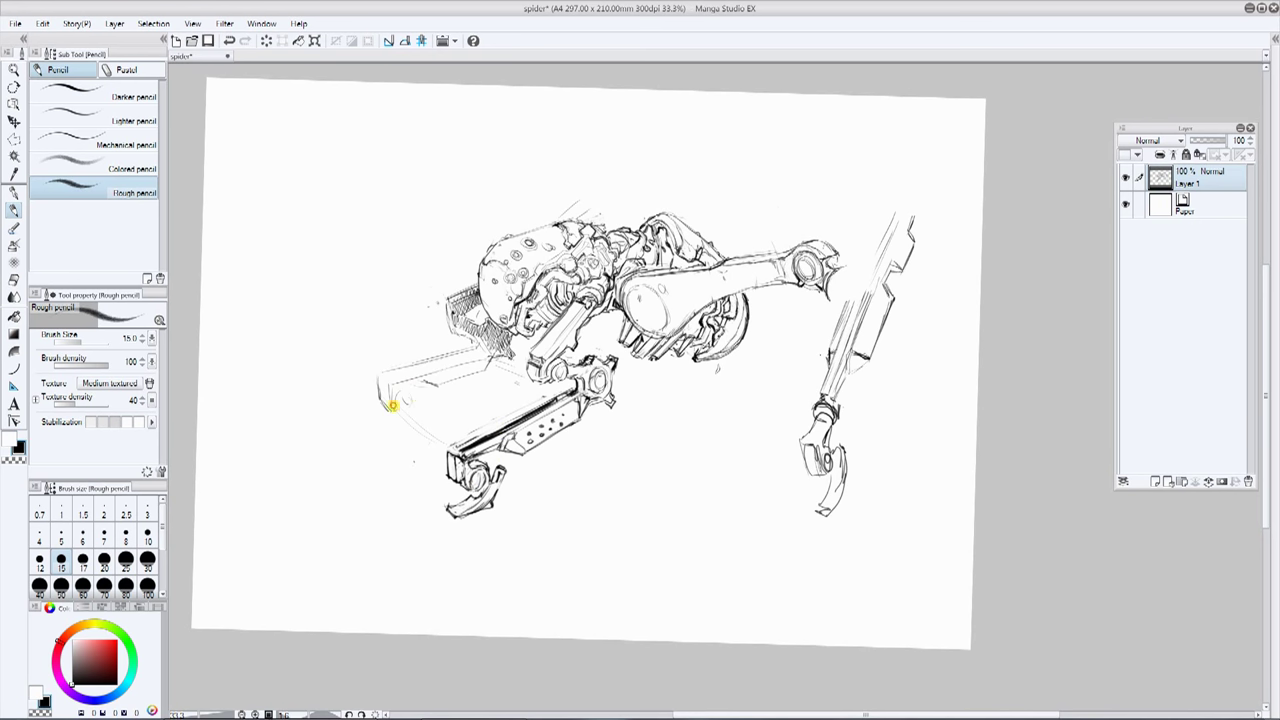
left_click_drag(386, 400, 410, 393)
left_click_drag(530, 229, 523, 261)
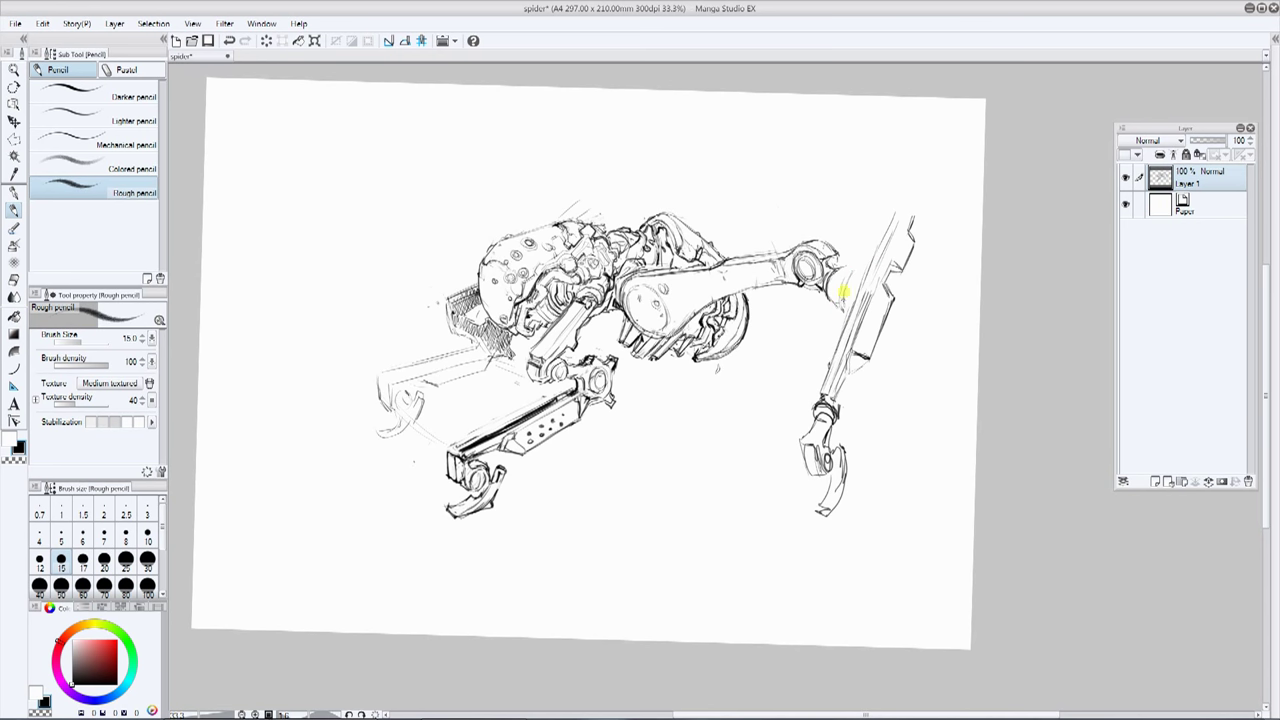
Step: Erase the rear leg's shin down to a short stub above the ankle and save the document
mouse_move(843, 291)
left_mouse_down()
mouse_move(897, 294)
mouse_move(895, 312)
left_mouse_up()
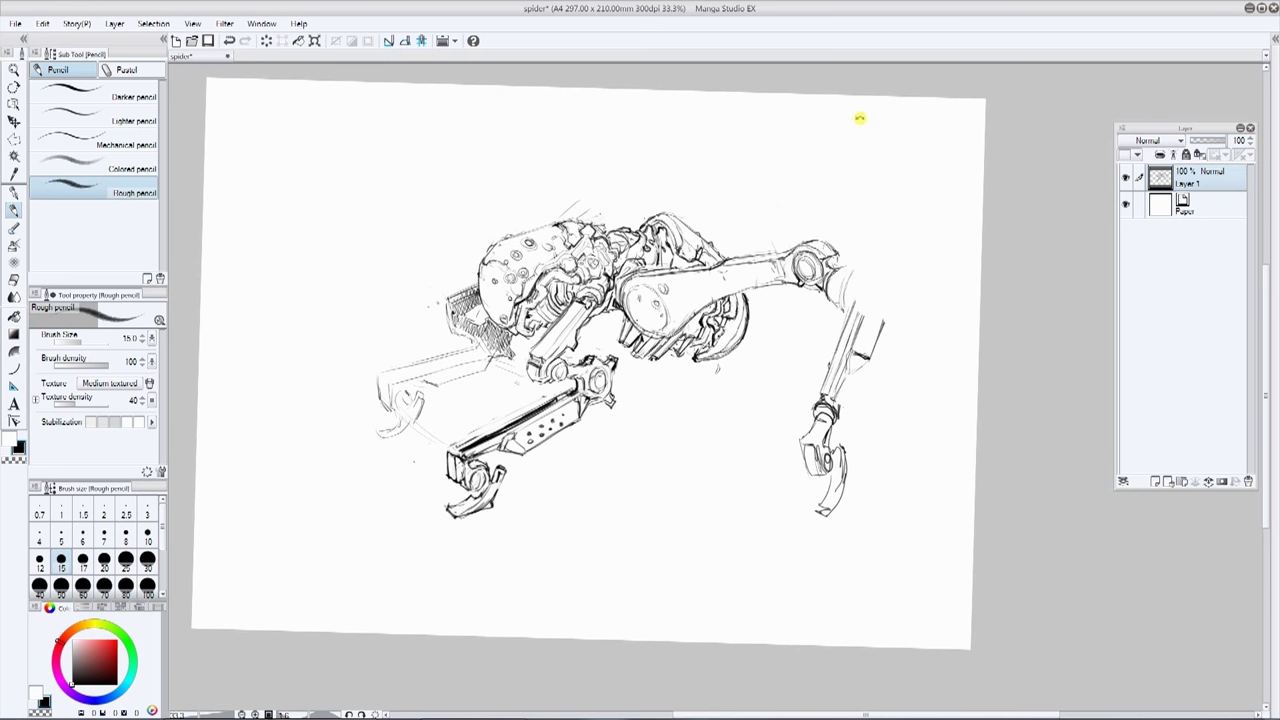
key("ctrl+s")
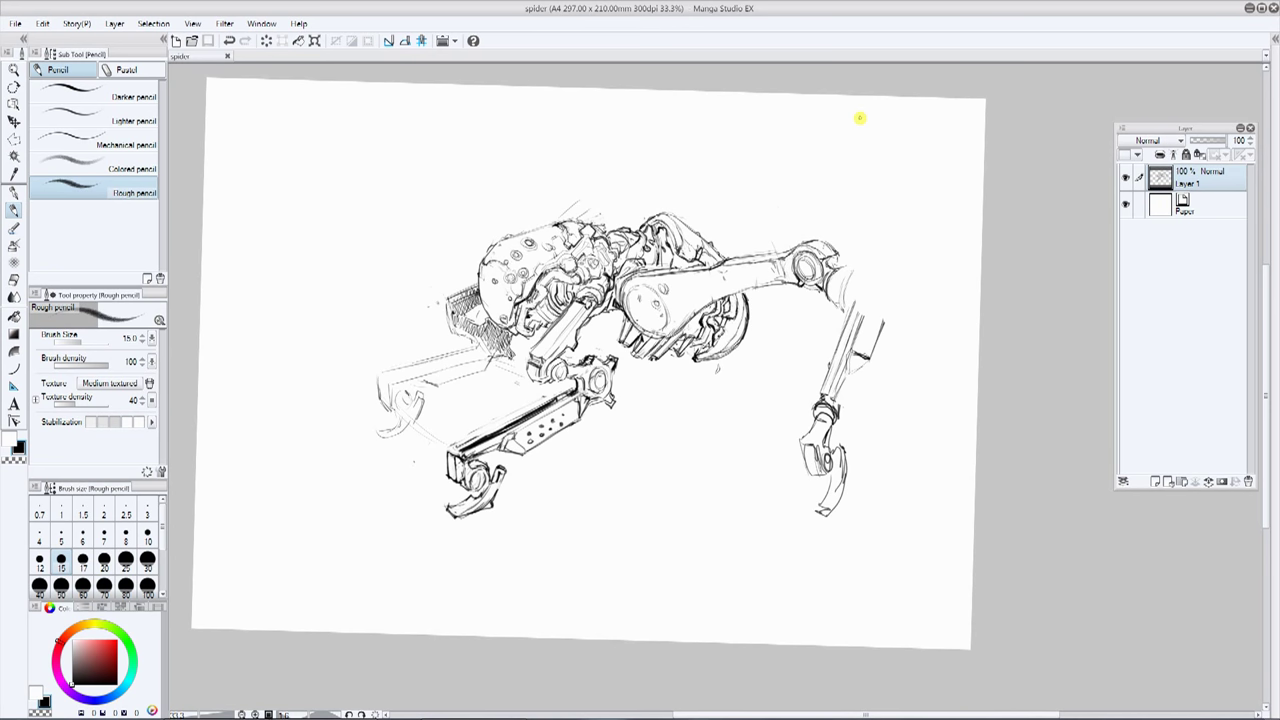
left_click_drag(878, 332, 851, 320)
key("ctrl+s")
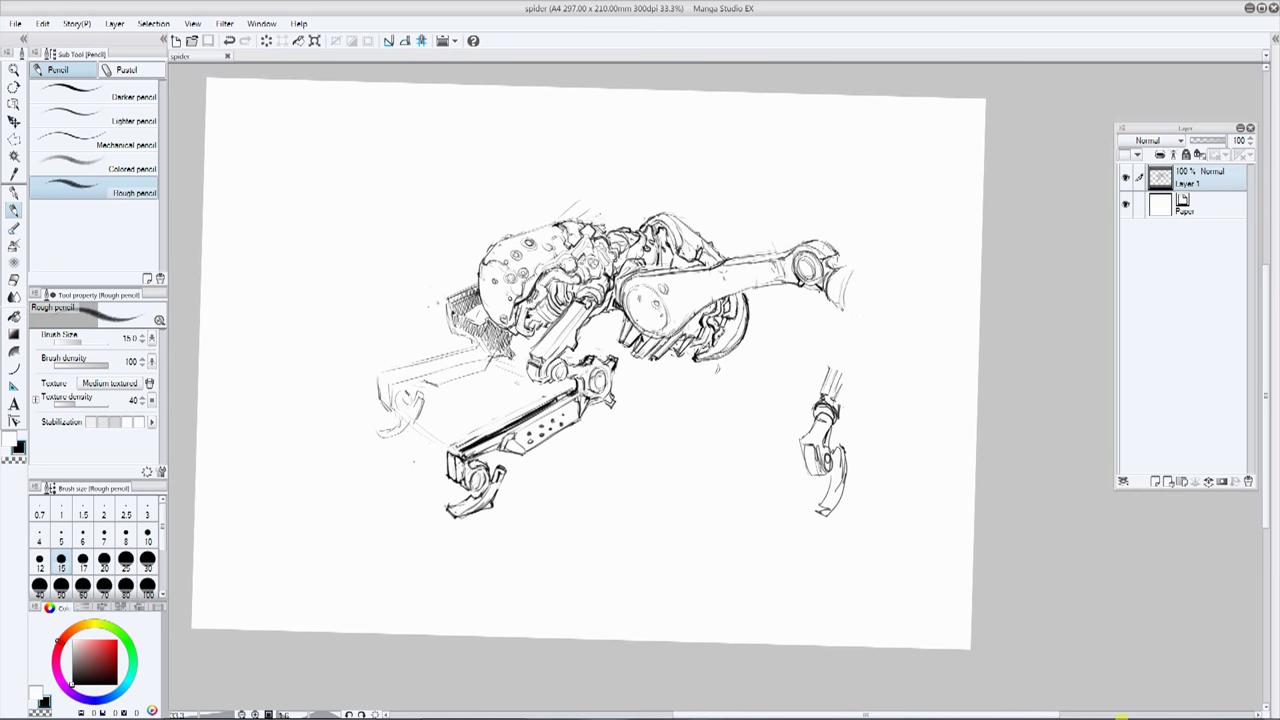
left_click(1136, 707)
left_click(1118, 632)
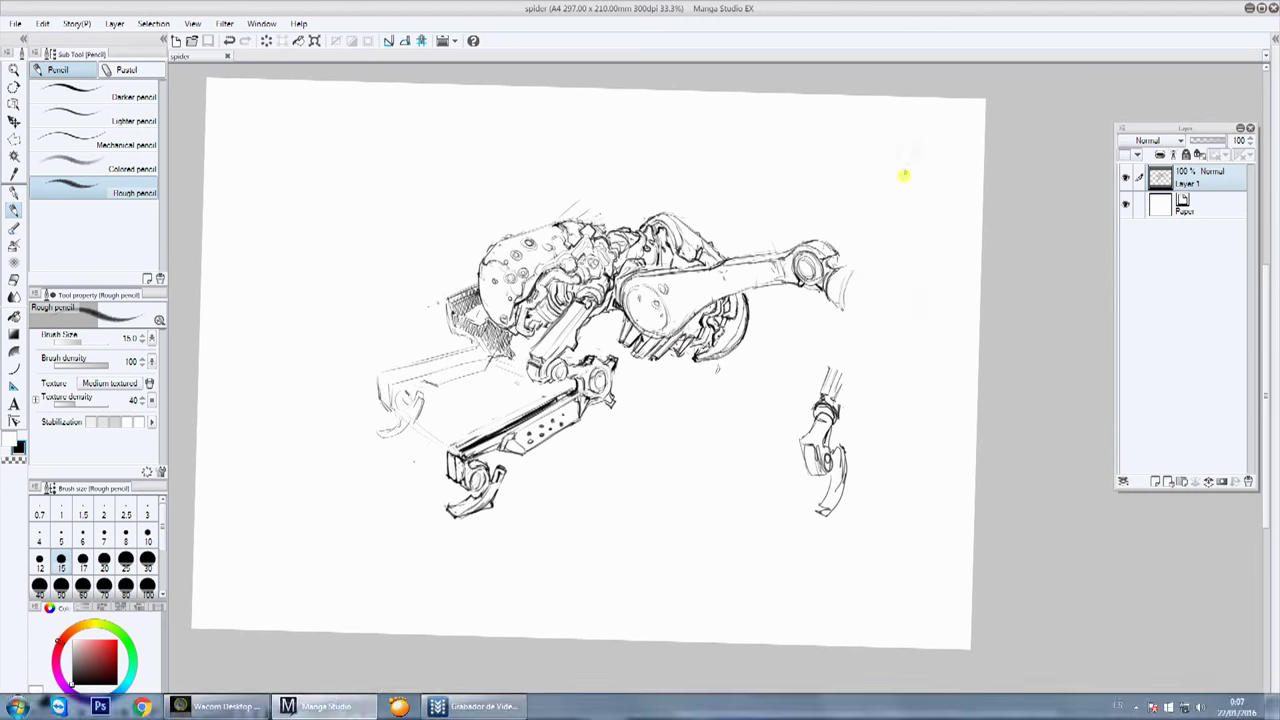
Step: Redraw the rear leg's shin as a straight shaft rising to a large rounded top beside the knee joint
key("ctrl+plus")
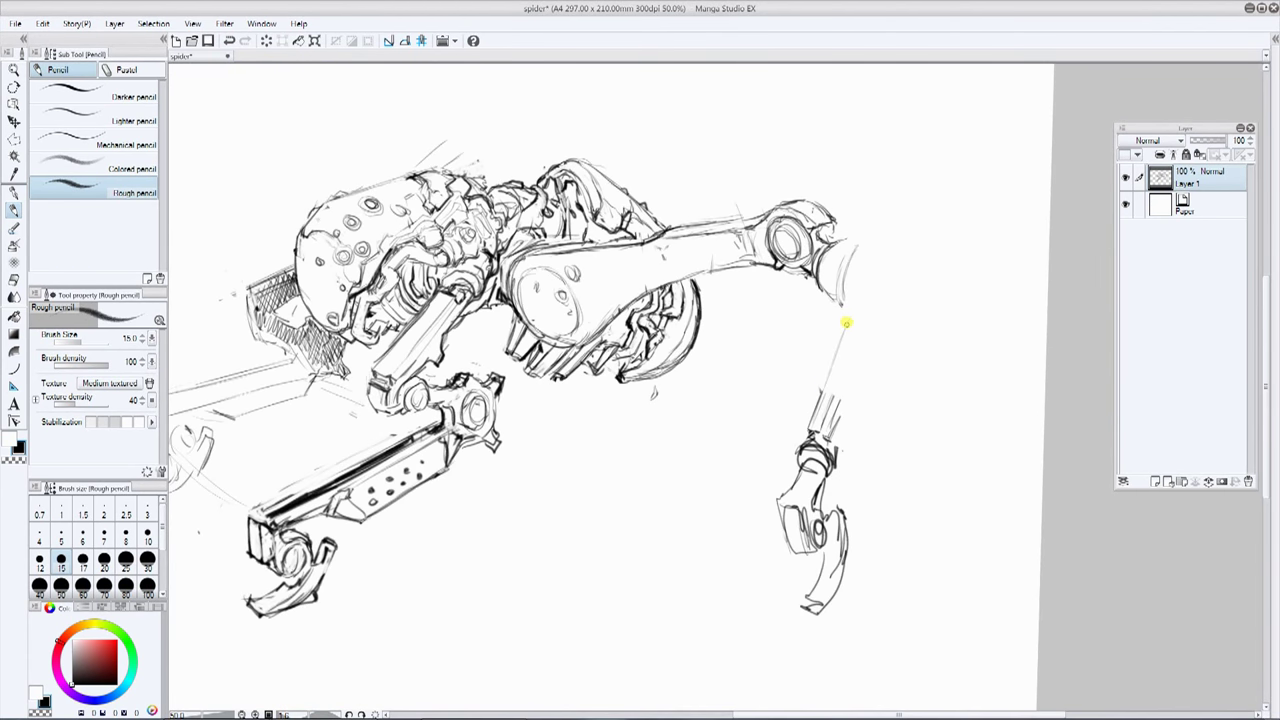
left_click_drag(848, 317, 889, 224)
left_click_drag(839, 379, 892, 228)
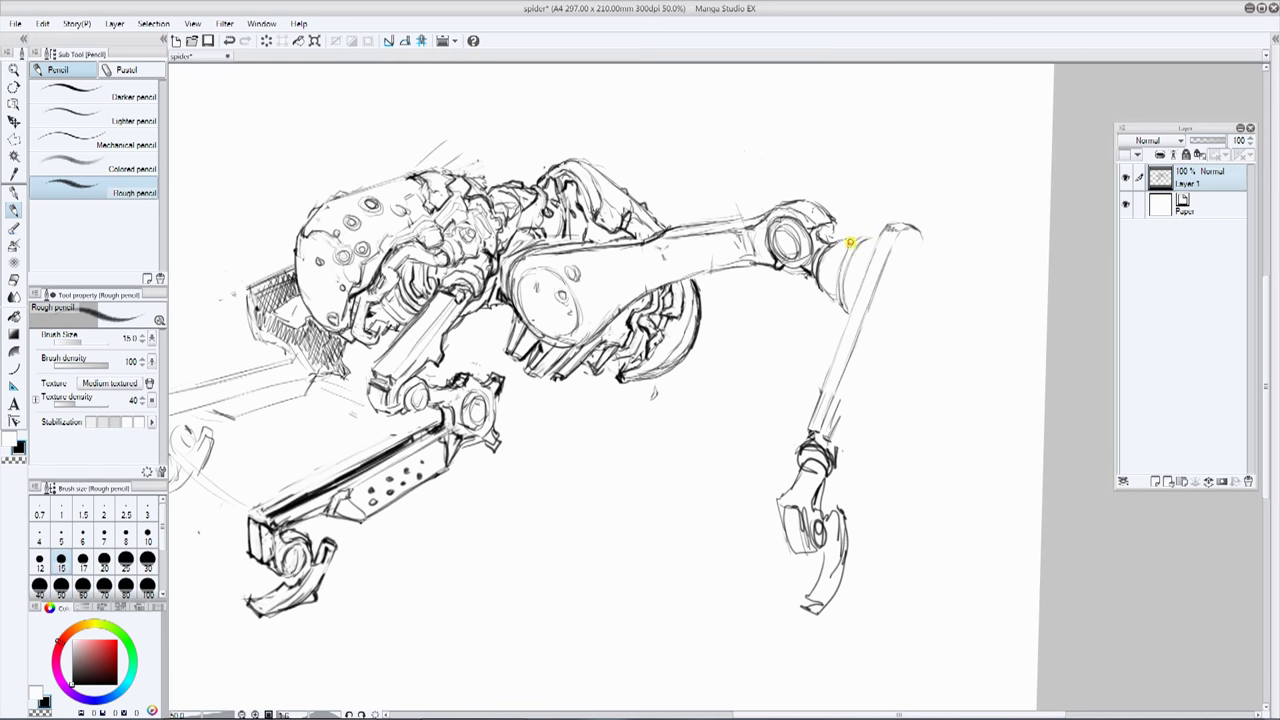
mouse_move(850, 242)
left_mouse_down()
mouse_move(847, 302)
mouse_move(871, 236)
mouse_move(851, 254)
mouse_move(853, 292)
mouse_move(864, 253)
mouse_move(898, 253)
mouse_move(870, 296)
left_mouse_up()
mouse_move(929, 242)
left_mouse_down()
mouse_move(933, 288)
mouse_move(889, 311)
mouse_move(902, 317)
left_mouse_up()
Step: Refine the rear leg's rounded knee housing with an inner oval and curved bands, and taper the shin toward the ankle
key("x")
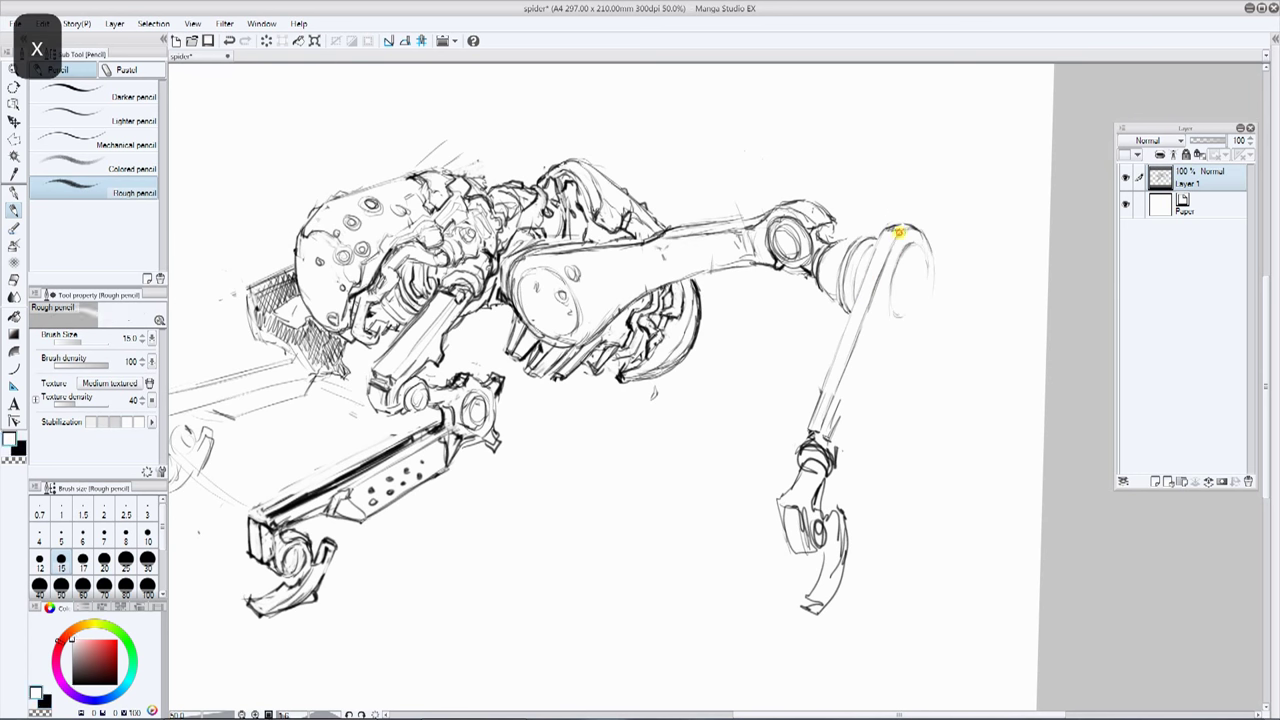
key("x")
mouse_move(878, 241)
left_mouse_down()
mouse_move(906, 227)
mouse_move(928, 238)
mouse_move(891, 274)
mouse_move(905, 318)
left_mouse_up()
key("x")
key("x")
key("x")
mouse_move(920, 244)
left_mouse_down()
mouse_move(926, 297)
mouse_move(843, 412)
mouse_move(917, 319)
left_mouse_up()
key("x")
key("x")
left_click_drag(842, 346, 874, 277)
Step: Strengthen the rib-like details along the underside of the abdomen
scroll(923, 255, "down", 1)
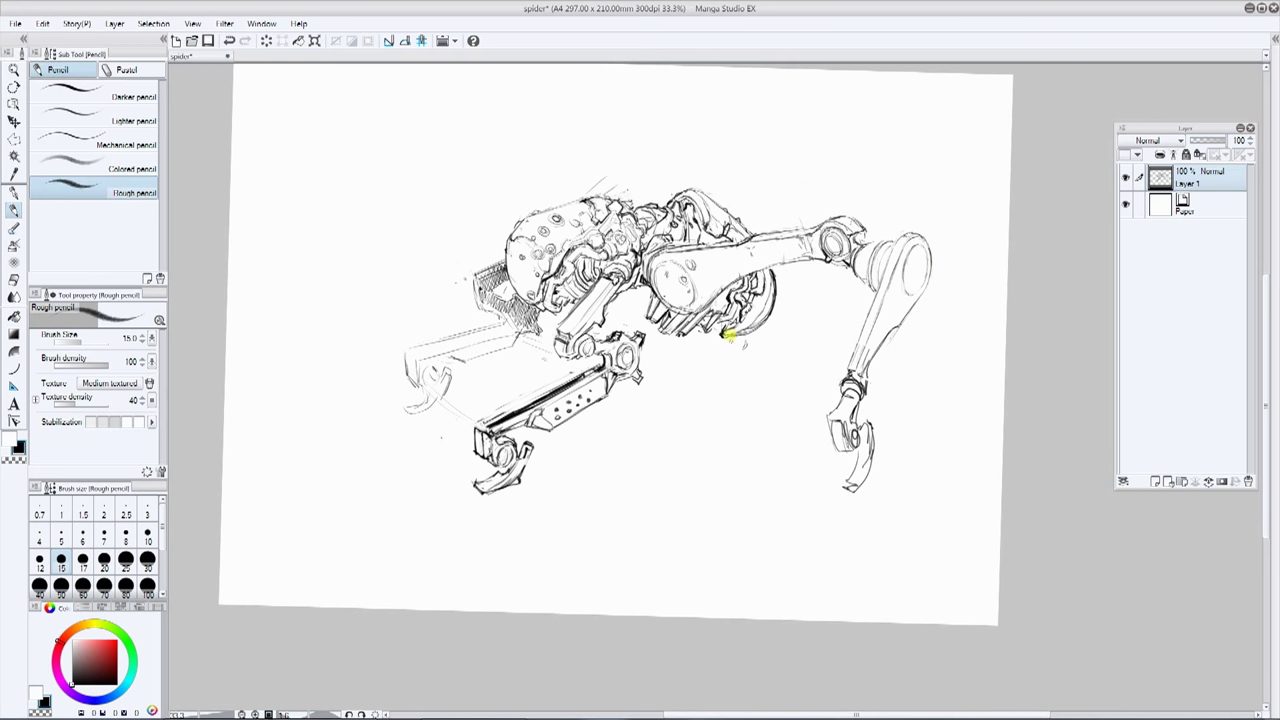
mouse_move(706, 314)
left_mouse_down()
mouse_move(766, 331)
mouse_move(913, 303)
mouse_move(760, 319)
left_mouse_up()
key("x")
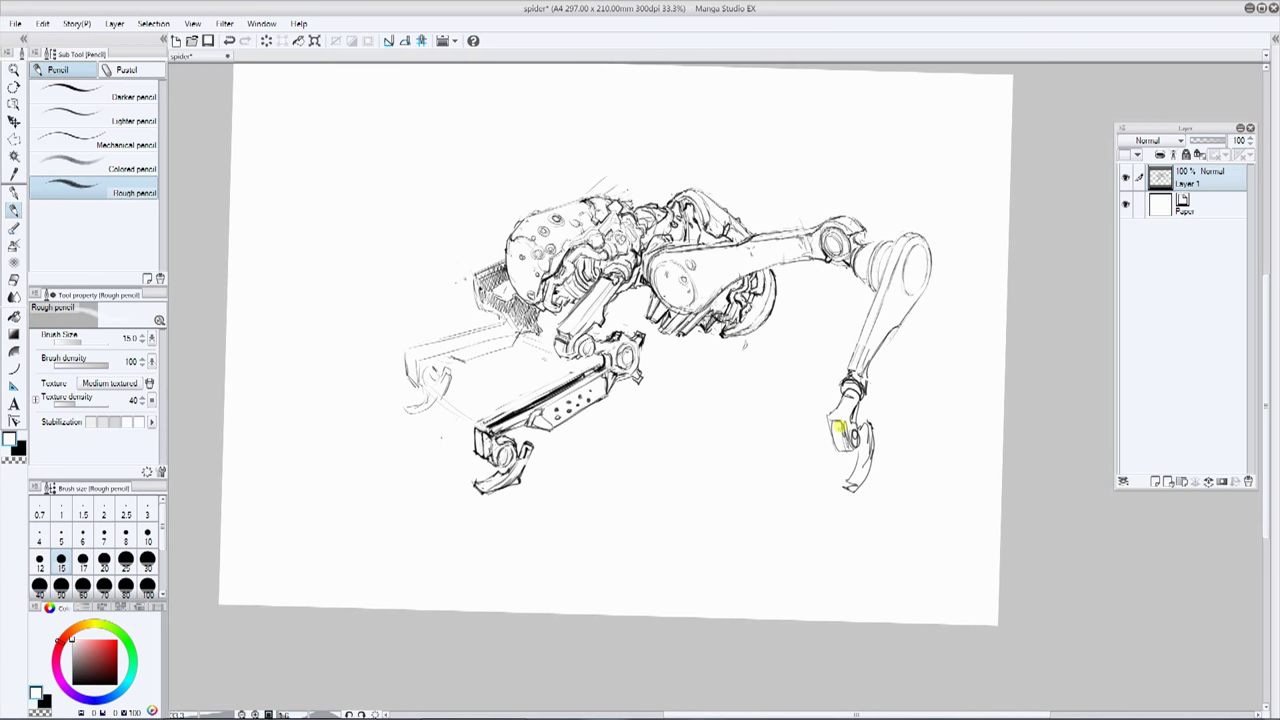
Step: Redraw the rear leg's ankle joint, alternating dark strokes and erasing to clean the collar and lower shin edges
key("x")
mouse_move(832, 415)
left_mouse_down()
mouse_move(845, 423)
mouse_move(862, 383)
mouse_move(863, 394)
left_mouse_up()
key("x")
key("x")
mouse_move(846, 379)
left_mouse_down()
mouse_move(829, 409)
mouse_move(856, 372)
left_mouse_up()
key("x")
key("x")
left_click_drag(857, 371, 863, 381)
key("x")
mouse_move(846, 379)
left_mouse_down()
mouse_move(866, 374)
mouse_move(851, 369)
mouse_move(878, 297)
left_mouse_up()
key("x")
key("x")
key("x")
Step: Reshape the rear foot's block-shaped housing below the ankle and clean up its edges
mouse_move(832, 412)
left_mouse_down()
mouse_move(832, 447)
mouse_move(843, 400)
mouse_move(832, 449)
left_mouse_up()
key("x")
key("x")
left_click_drag(832, 413, 844, 448)
mouse_move(844, 445)
left_mouse_down()
mouse_move(851, 423)
mouse_move(853, 450)
mouse_move(861, 436)
mouse_move(851, 386)
mouse_move(838, 410)
mouse_move(849, 391)
left_mouse_up()
key("x")
key("x")
key("x")
key("x")
key("x")
Step: Redefine the rear foot's curved claw with a firmer outline and a sharper tip
left_click_drag(866, 460, 872, 430)
key("x")
mouse_move(864, 476)
left_mouse_down()
mouse_move(871, 427)
mouse_move(846, 488)
left_mouse_up()
key("x")
key("x")
mouse_move(870, 440)
left_mouse_down()
mouse_move(855, 486)
mouse_move(872, 431)
mouse_move(863, 443)
mouse_move(861, 423)
left_mouse_up()
key("x")
Step: Rotate the canvas and rework the short slanted spines on top of the head
left_click_drag(986, 263, 948, 214)
key("ctrl+plus")
key("x")
key("x")
mouse_move(468, 368)
left_mouse_down()
mouse_move(446, 383)
mouse_move(466, 386)
mouse_move(495, 333)
mouse_move(520, 327)
left_mouse_up()
key("x")
key("x")
left_click_drag(522, 330, 510, 351)
key("x")
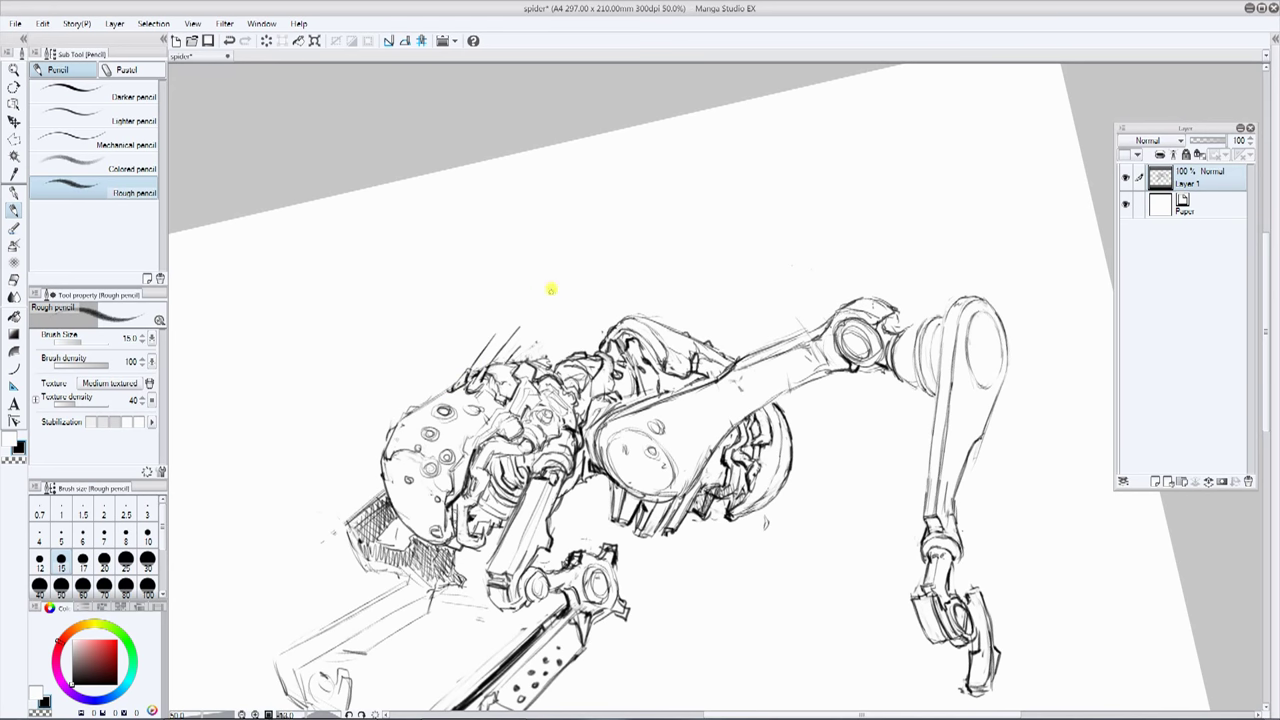
Step: Add a new layer and sketch another leg segment rising across the head from the body
key("ctrl+minus")
key("x")
key("ctrl+minus")
left_click(1157, 481)
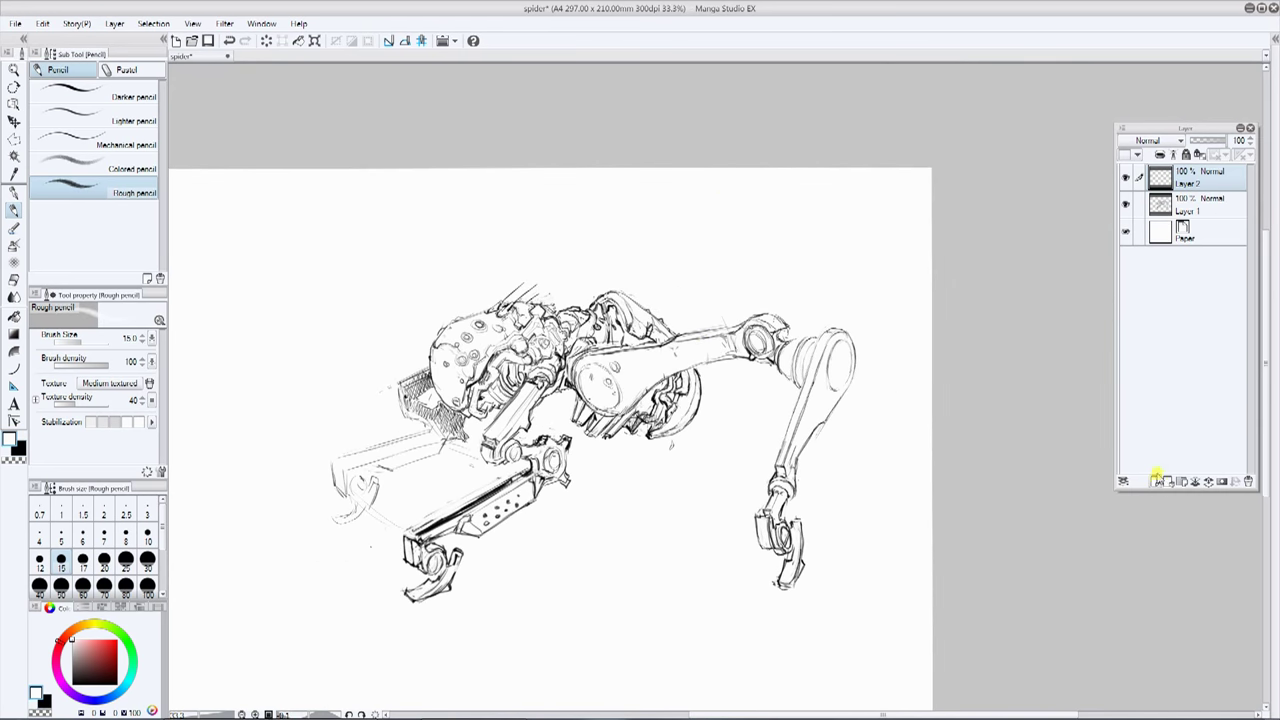
key("x")
left_click_drag(528, 357, 537, 400)
left_click_drag(509, 331, 522, 398)
mouse_move(518, 328)
left_mouse_down()
mouse_move(540, 348)
mouse_move(447, 293)
left_mouse_up()
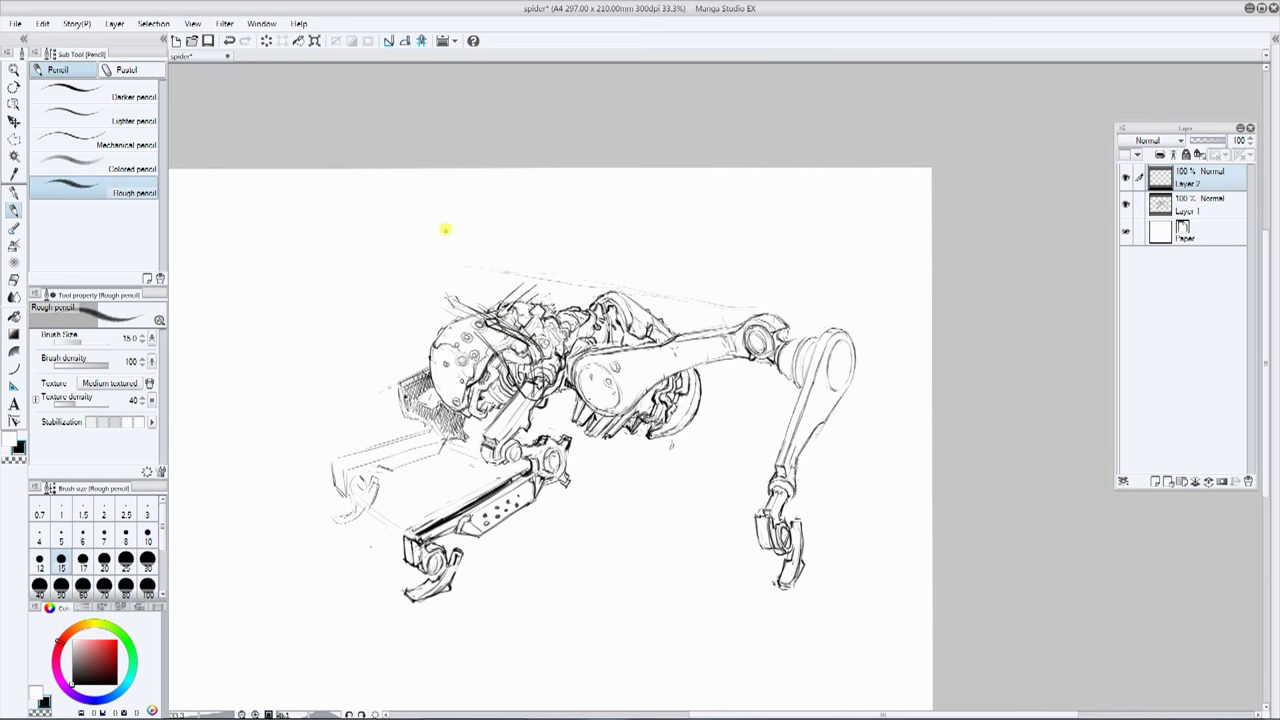
Step: Sketch a rounded knee joint with a circular outer cap at the raised far leg's upper end
left_click_drag(497, 305, 449, 268)
key("x")
left_click_drag(453, 283, 438, 268)
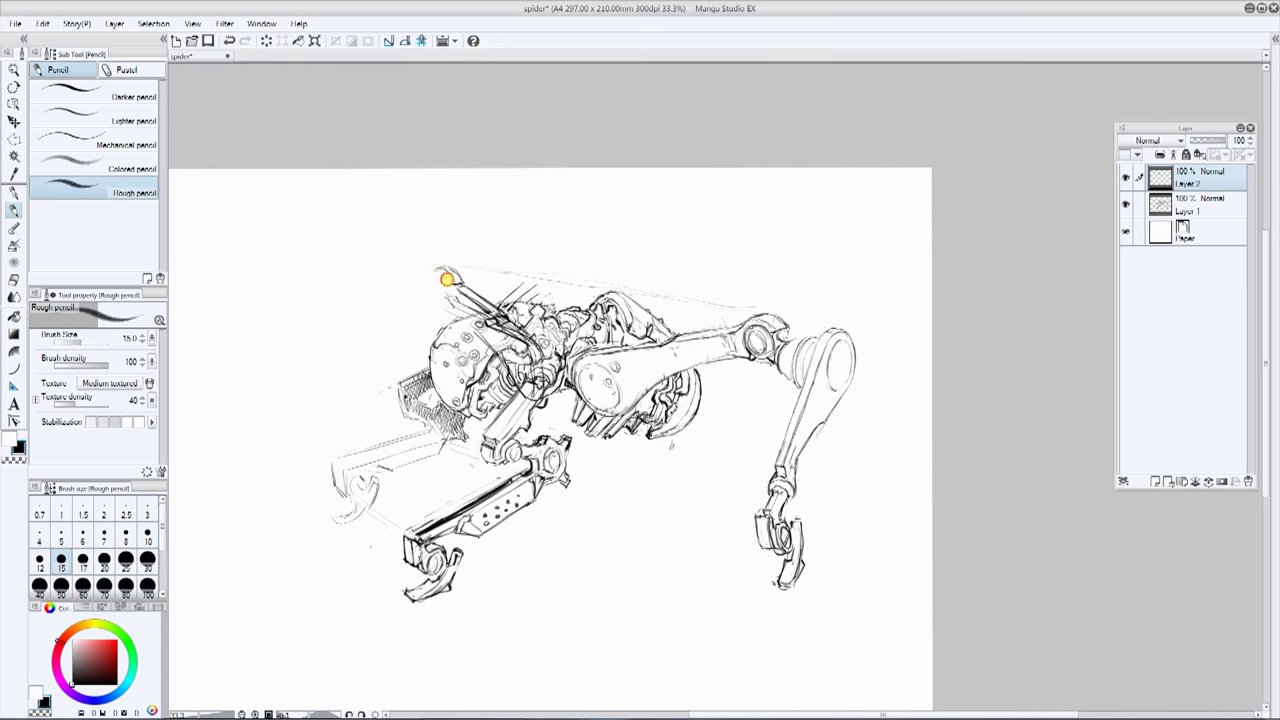
key("x")
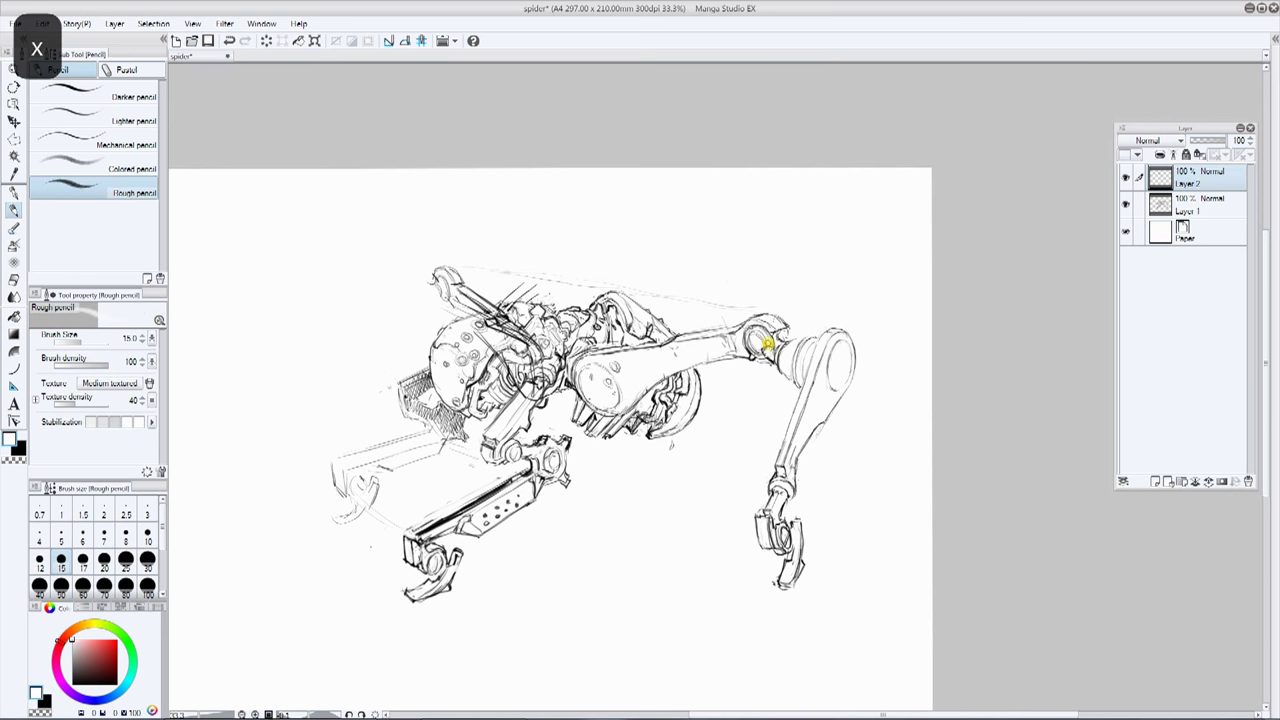
key("x")
mouse_move(415, 276)
left_mouse_down()
mouse_move(433, 287)
mouse_move(422, 301)
left_mouse_up()
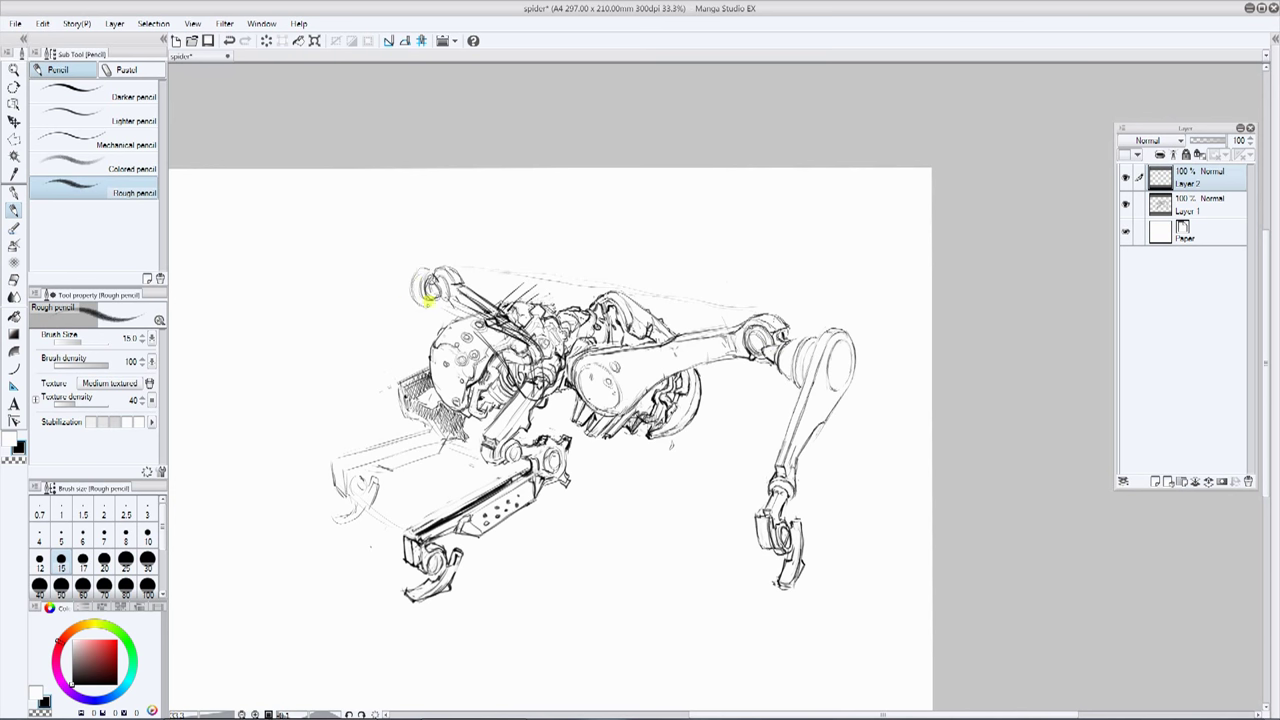
Step: Draw long perspective guide lines past the head and between the front and rear feet
mouse_move(422, 232)
left_mouse_down()
mouse_move(410, 448)
mouse_move(317, 454)
mouse_move(394, 394)
mouse_move(508, 480)
left_mouse_up()
left_click_drag(550, 443, 775, 584)
left_click_drag(503, 346, 622, 424)
left_click_drag(399, 292, 838, 517)
Step: Select the raised leg segment with a polyline marquee, then rotate and reposition it above the head
left_click(15, 140)
left_click(494, 272)
left_click(440, 248)
left_click(407, 272)
left_click(428, 338)
left_click(482, 378)
double_click(551, 386)
left_click(536, 435)
left_click_drag(486, 330, 547, 408)
left_click_drag(516, 190, 557, 186)
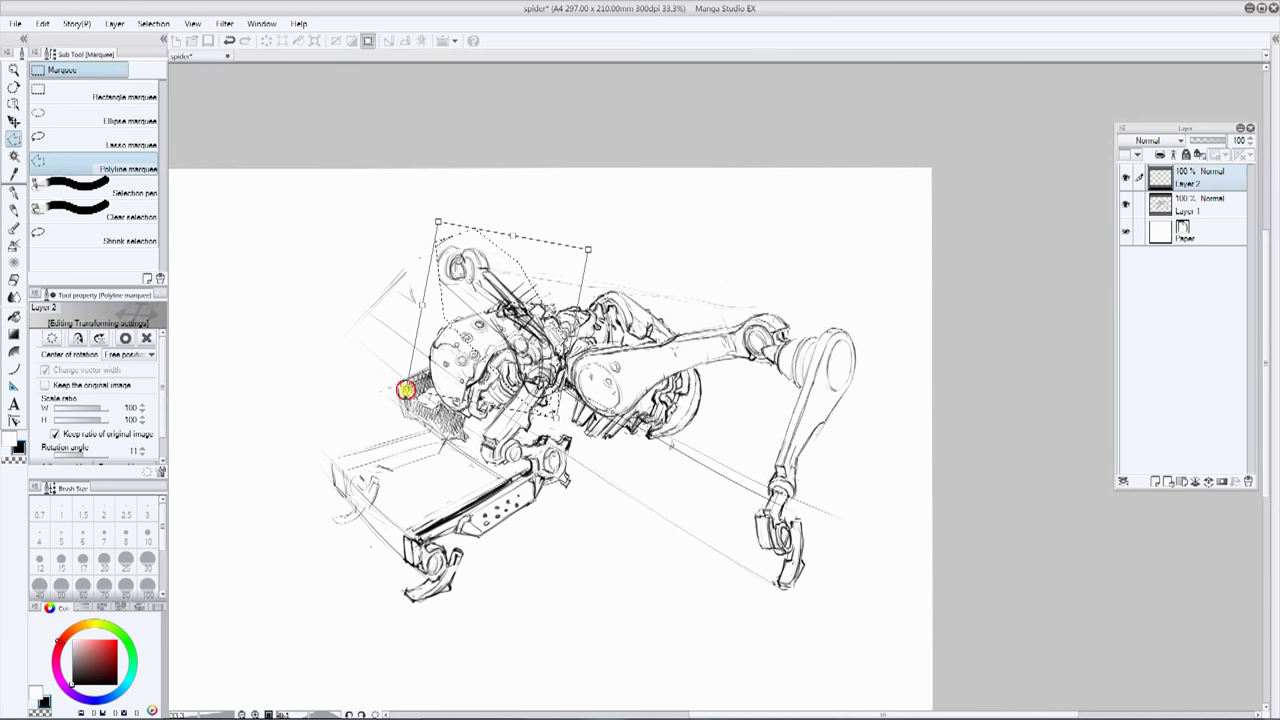
left_click_drag(407, 391, 445, 387)
left_click_drag(440, 221, 433, 215)
key("Return")
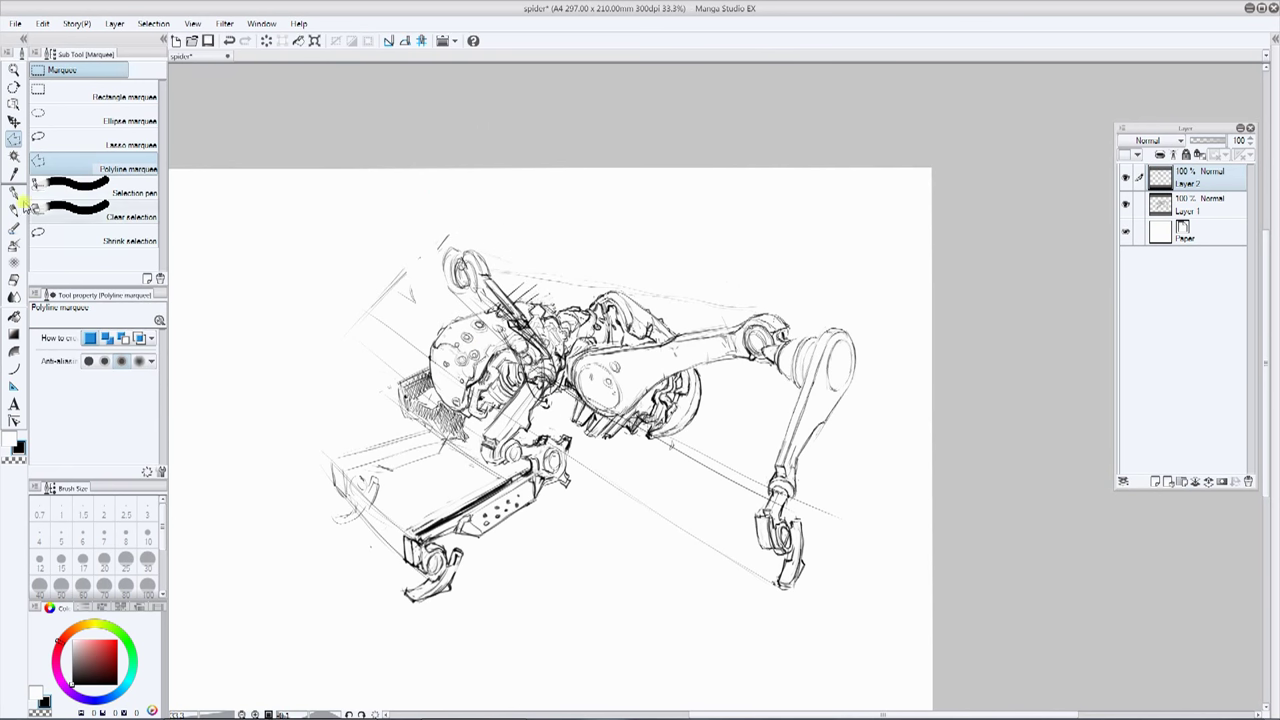
Step: Erase the perspective guide lines around the robot and clean up the base of the raised leg
left_click(14, 208)
mouse_move(436, 300)
left_mouse_down()
mouse_move(365, 345)
mouse_move(444, 248)
left_mouse_up()
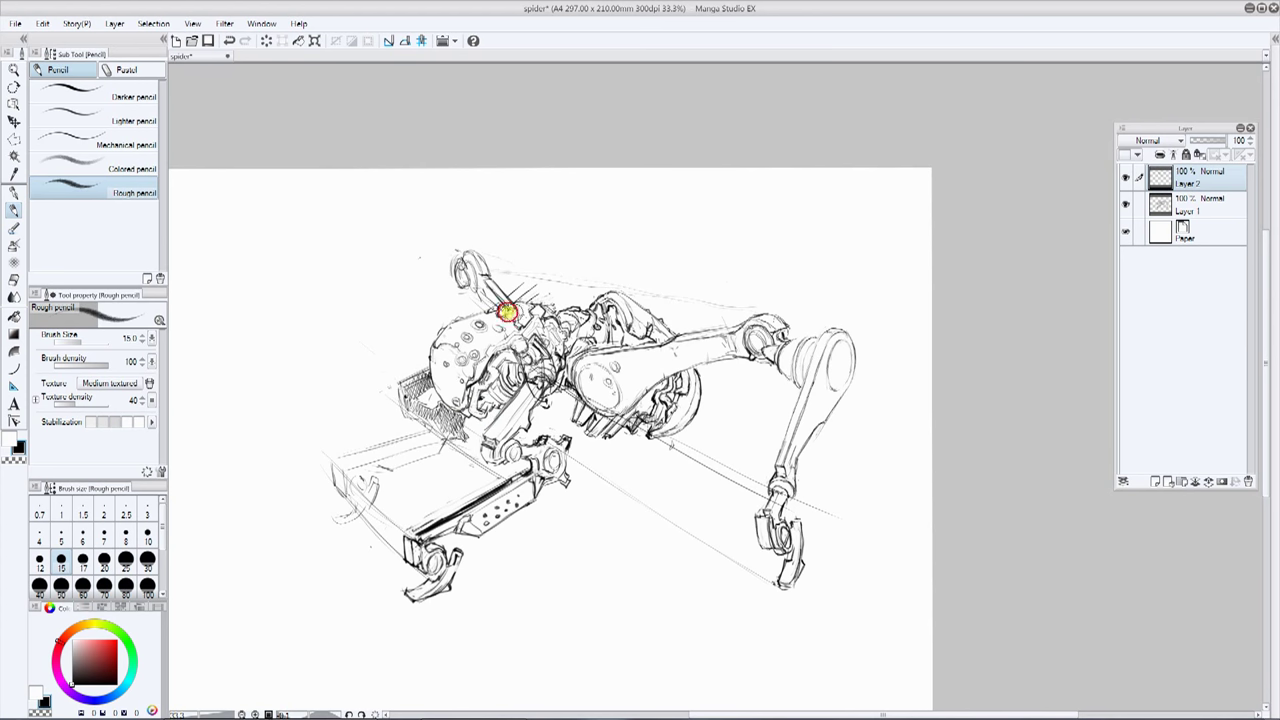
left_click_drag(526, 365, 529, 326)
left_click_drag(528, 280, 664, 286)
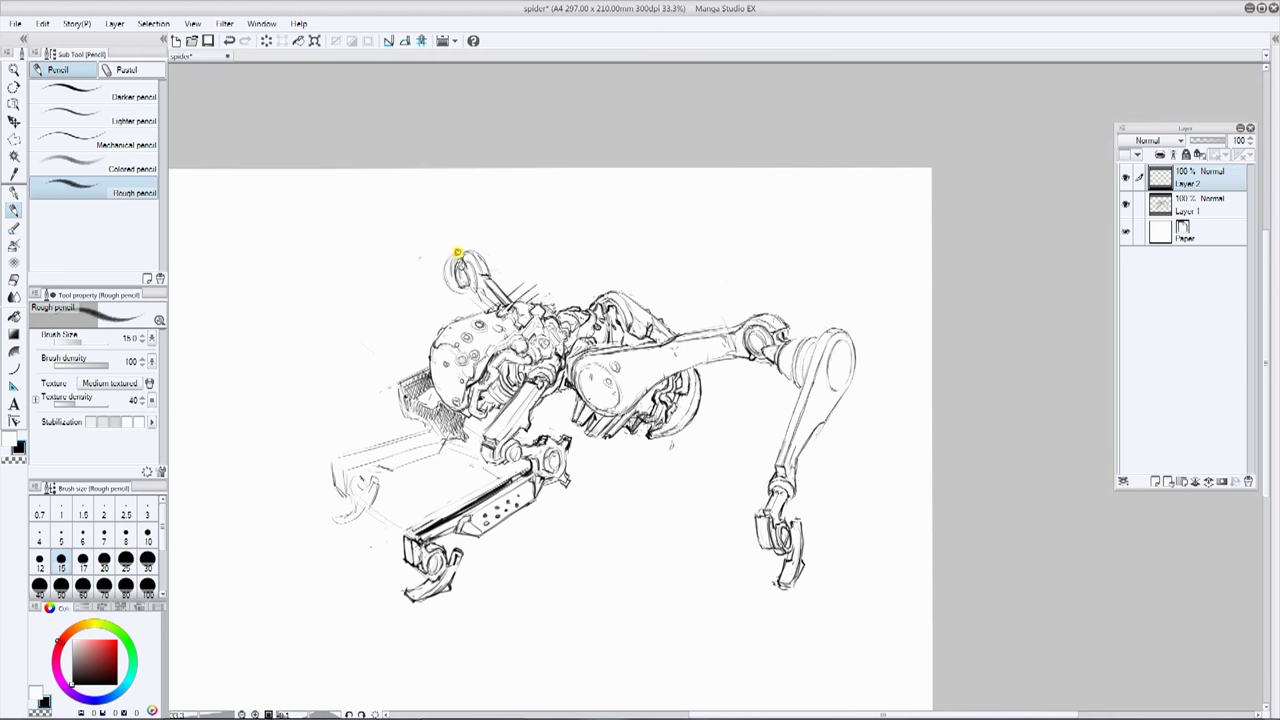
Step: Sketch a long lower segment and claw foot extending from the raised leg's knee, and firm up the joint
key("x")
mouse_move(444, 264)
left_mouse_down()
mouse_move(466, 248)
mouse_move(339, 321)
left_mouse_up()
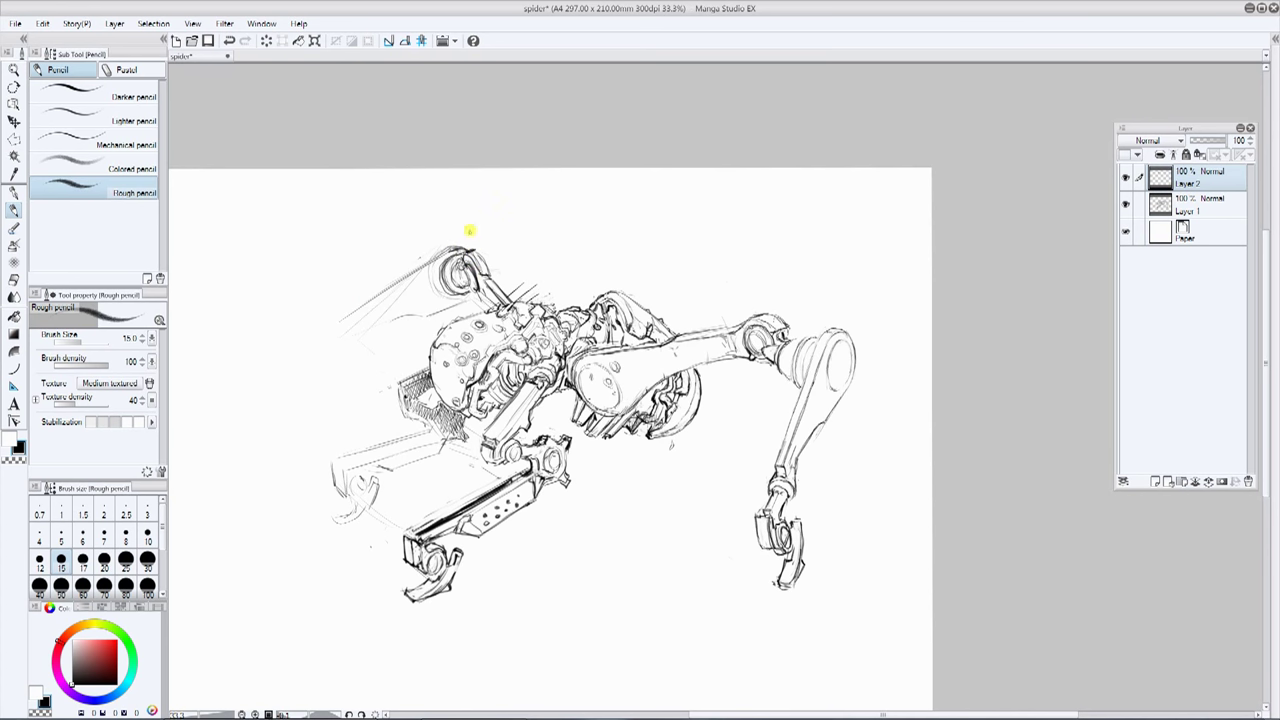
left_click_drag(470, 248, 501, 297)
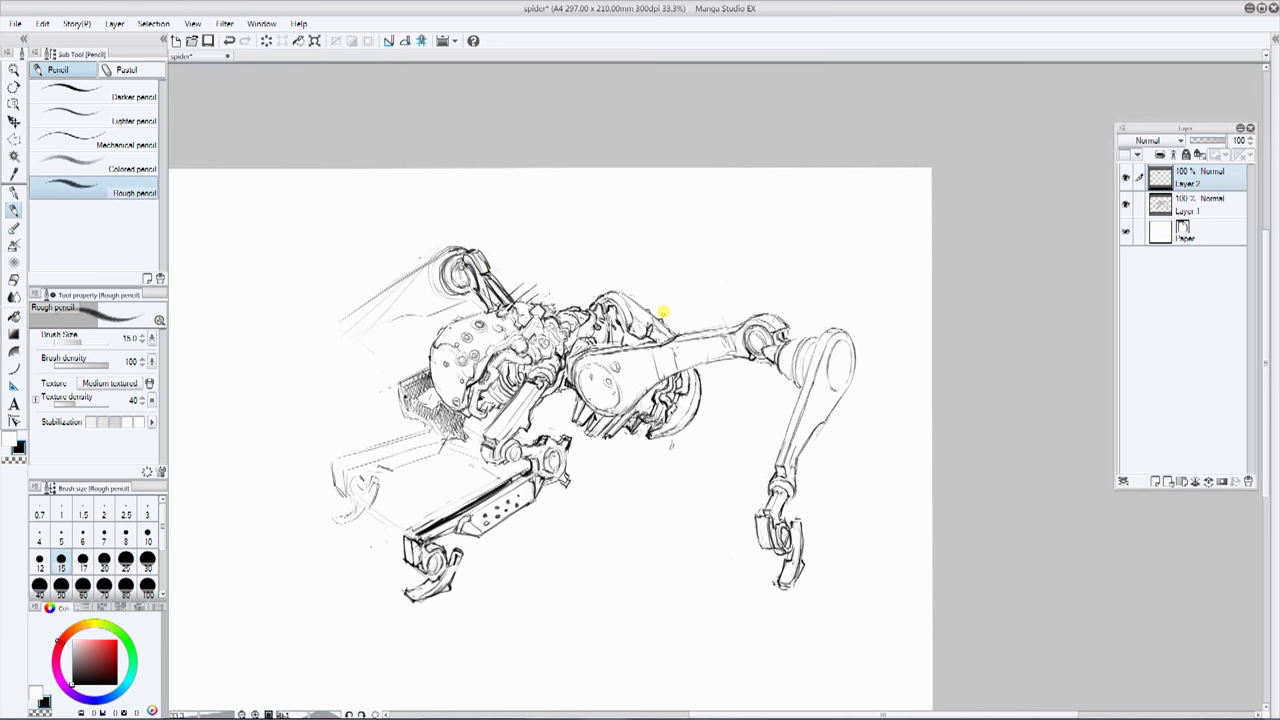
mouse_move(430, 244)
left_mouse_down()
mouse_move(431, 274)
mouse_move(465, 263)
mouse_move(367, 291)
mouse_move(433, 305)
mouse_move(325, 314)
left_mouse_up()
mouse_move(457, 245)
left_mouse_down()
mouse_move(428, 274)
mouse_move(457, 246)
mouse_move(456, 287)
left_mouse_up()
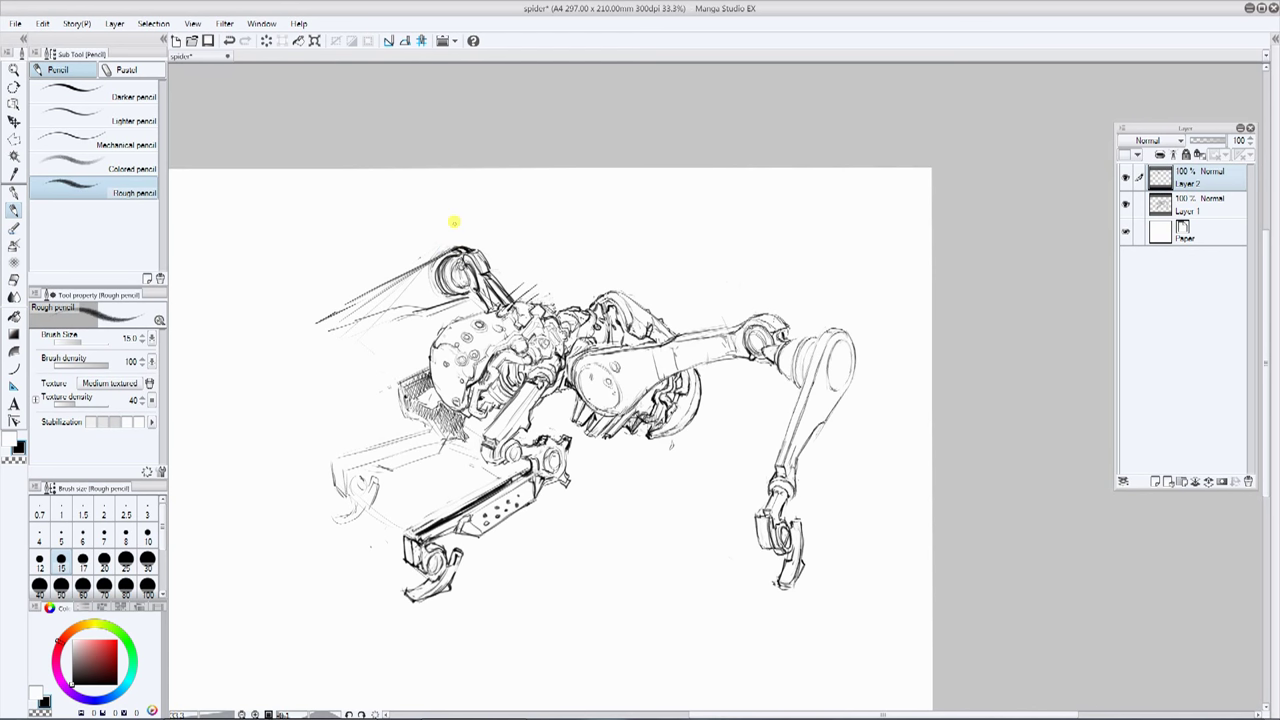
left_click_drag(329, 348, 336, 357)
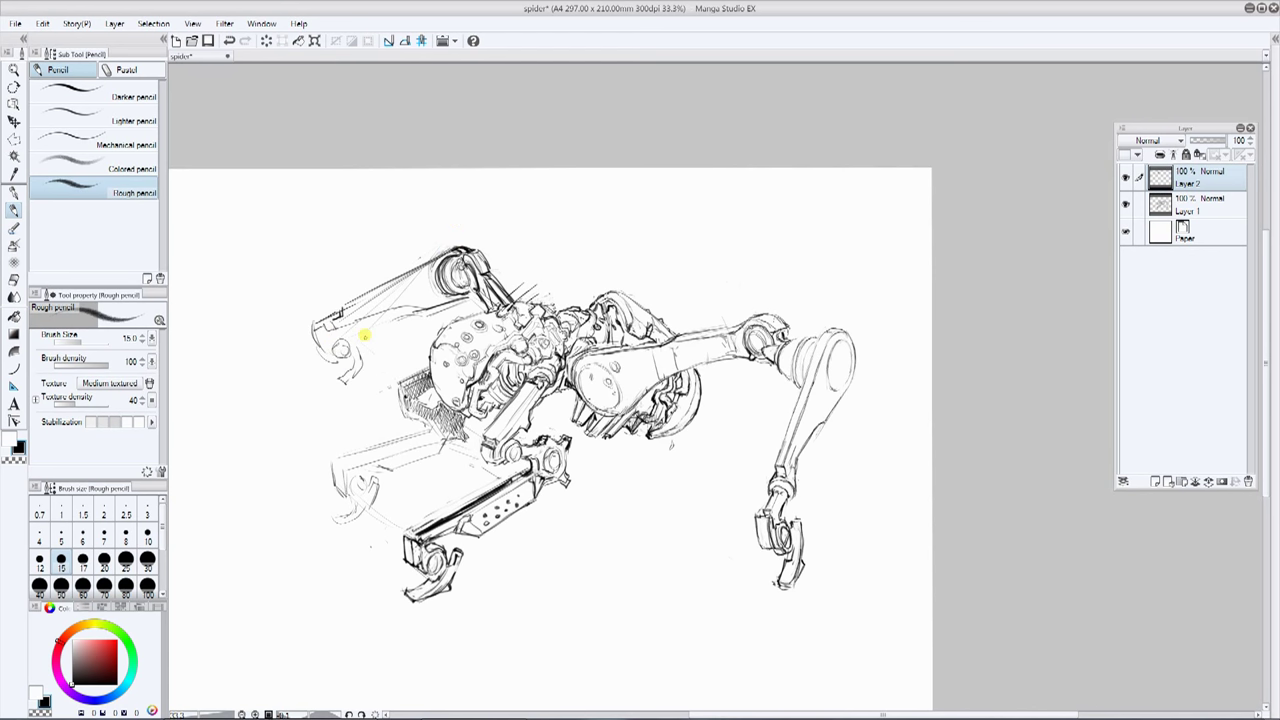
Step: Redraw the raised leg in light lines with a round knee joint, a steeper lower segment and a claw foot
mouse_move(443, 268)
left_mouse_down()
mouse_move(412, 264)
mouse_move(431, 314)
left_mouse_up()
mouse_move(511, 277)
left_mouse_down()
mouse_move(447, 267)
mouse_move(458, 262)
mouse_move(454, 293)
mouse_move(459, 260)
left_mouse_up()
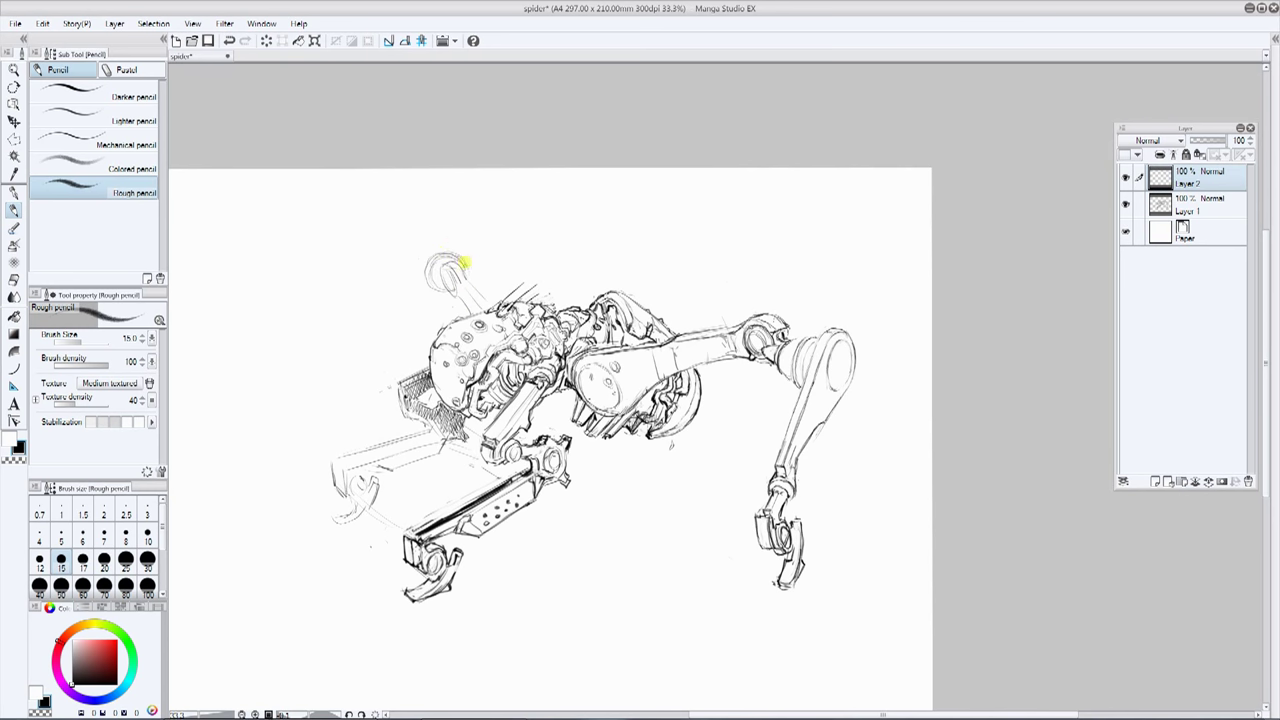
left_click_drag(410, 272, 426, 286)
mouse_move(457, 238)
left_mouse_down()
mouse_move(423, 245)
mouse_move(369, 303)
mouse_move(385, 340)
mouse_move(438, 282)
mouse_move(383, 307)
mouse_move(456, 260)
left_mouse_up()
key("ctrl+z")
key("ctrl+z")
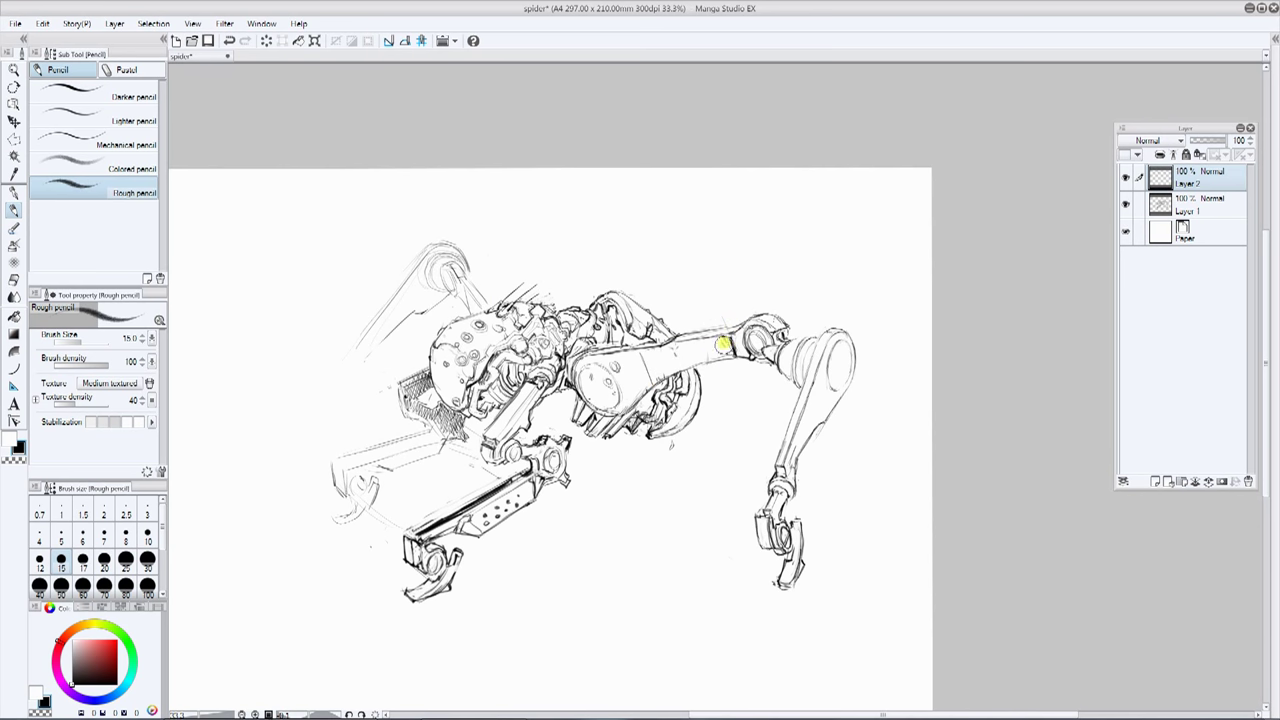
key("x")
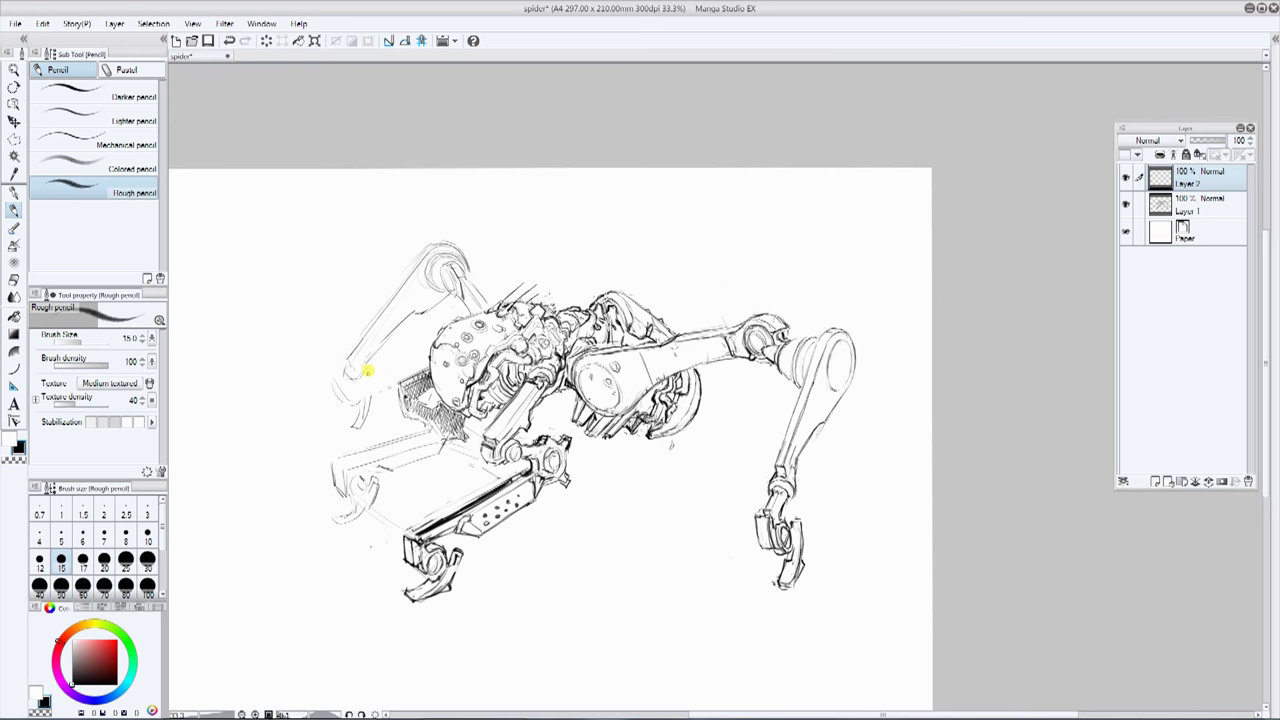
Step: Cut the redrawn raised leg, paste it onto its own layer and shift it up toward the body
left_click(1127, 177)
left_click(1127, 177)
left_click(14, 139)
left_click(380, 427)
left_click(391, 369)
left_click(487, 331)
left_click(513, 280)
left_click(463, 226)
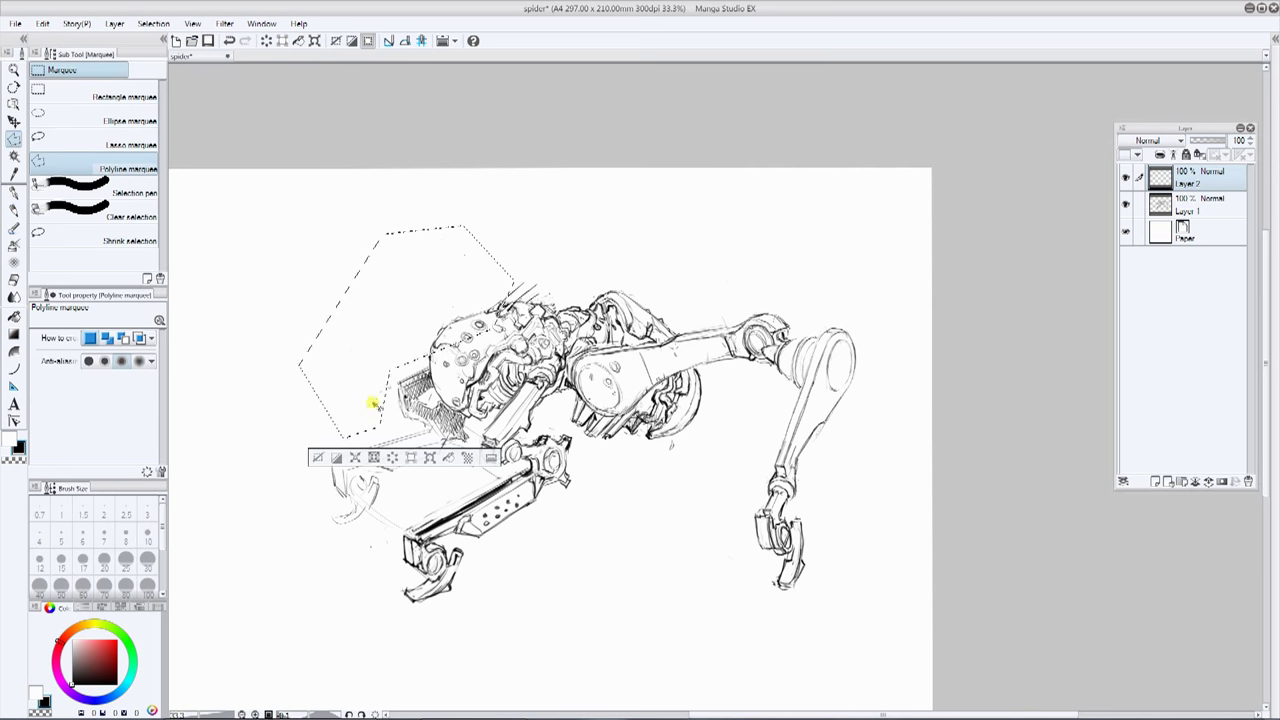
key("ctrl+x")
key("ctrl+v")
left_click(14, 121)
left_click_drag(498, 214, 516, 201)
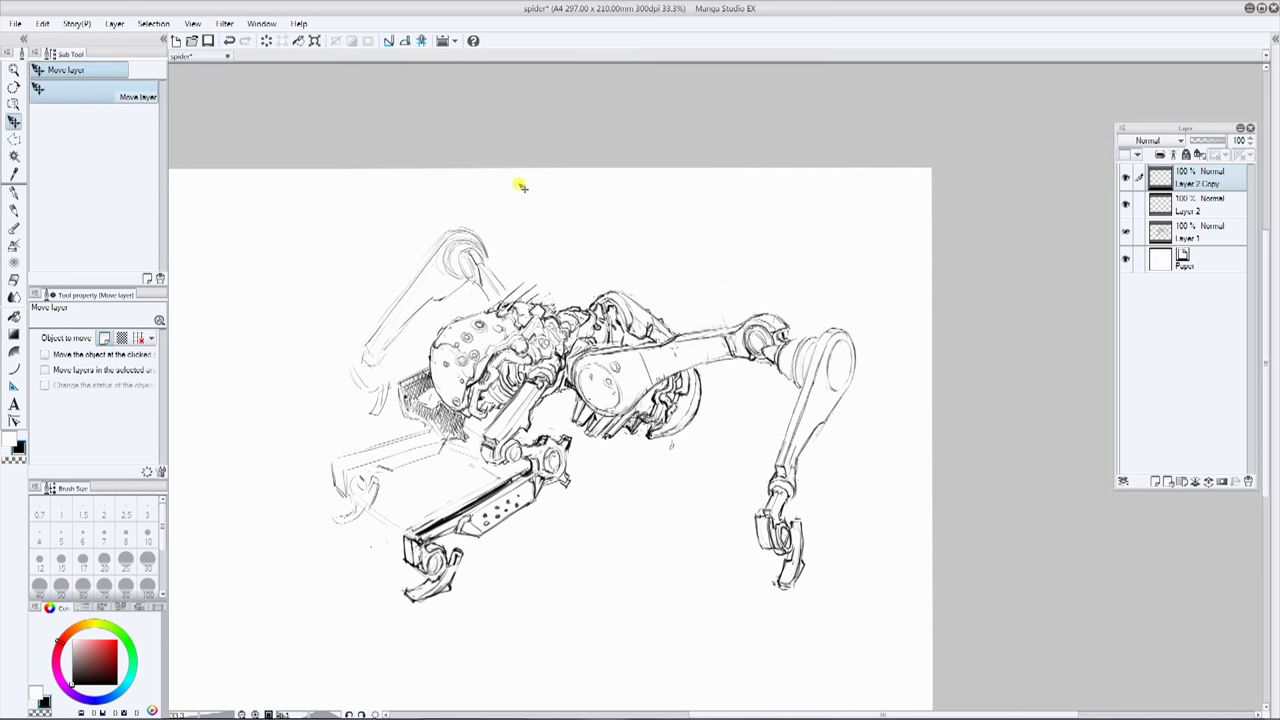
Step: Select the raised leg's lower segment and foot and move them outward from the knee joint
left_click(14, 139)
left_click(376, 431)
left_click(406, 350)
left_click(442, 257)
left_click(465, 214)
left_click(317, 383)
left_click(14, 121)
left_click_drag(438, 227, 423, 214)
key("ctrl+d")
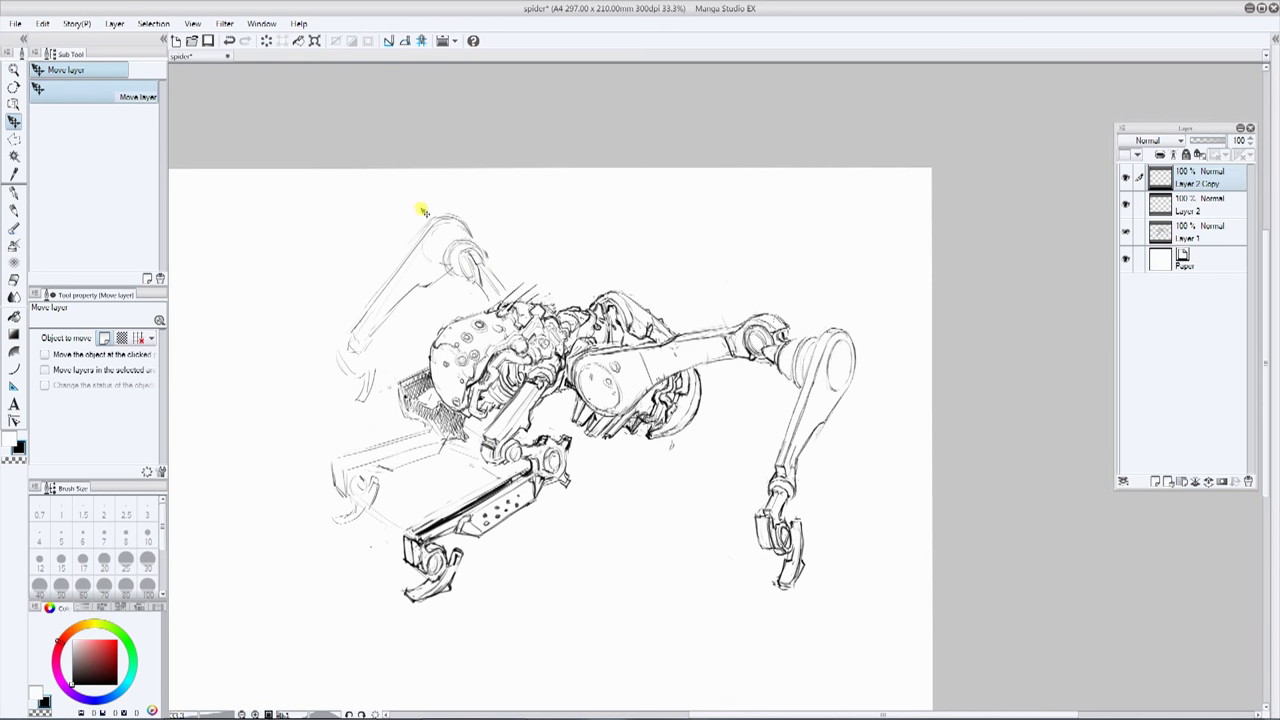
Step: With brush size 20, define the raised leg's knee rings and lower segment edges and erase its foot
key("p")
key("bracketright")
key("bracketright")
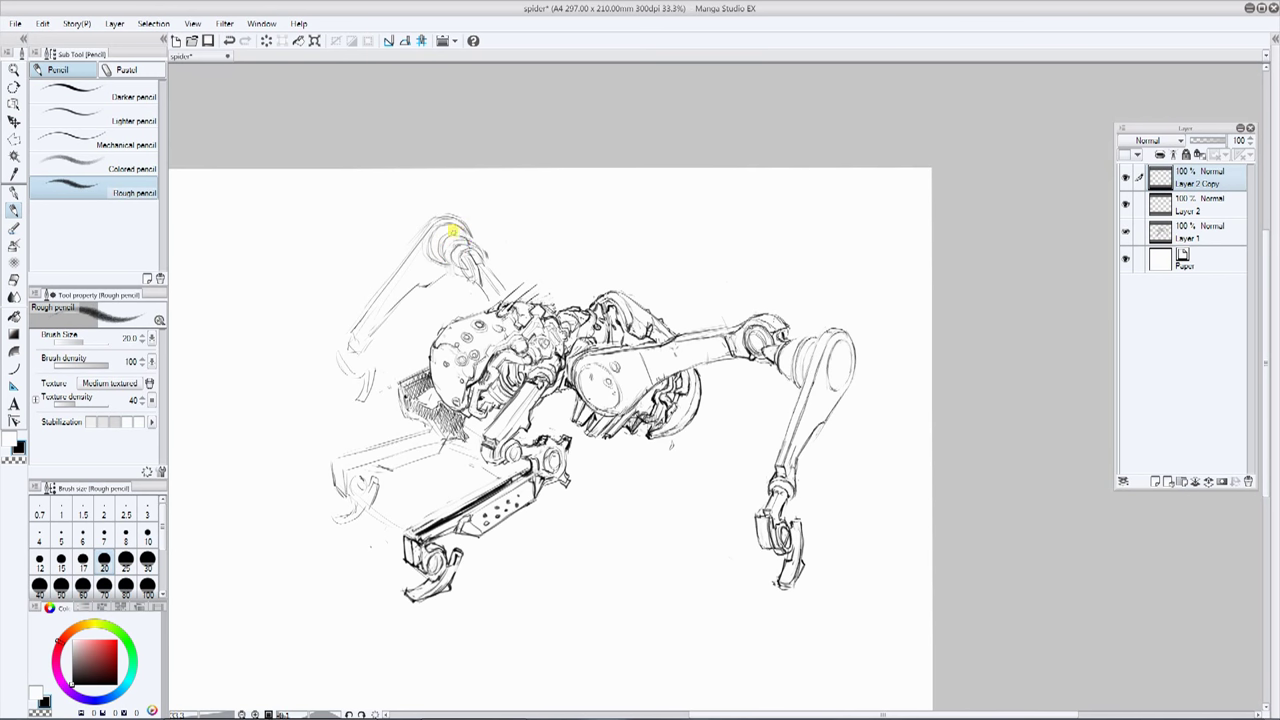
key("x")
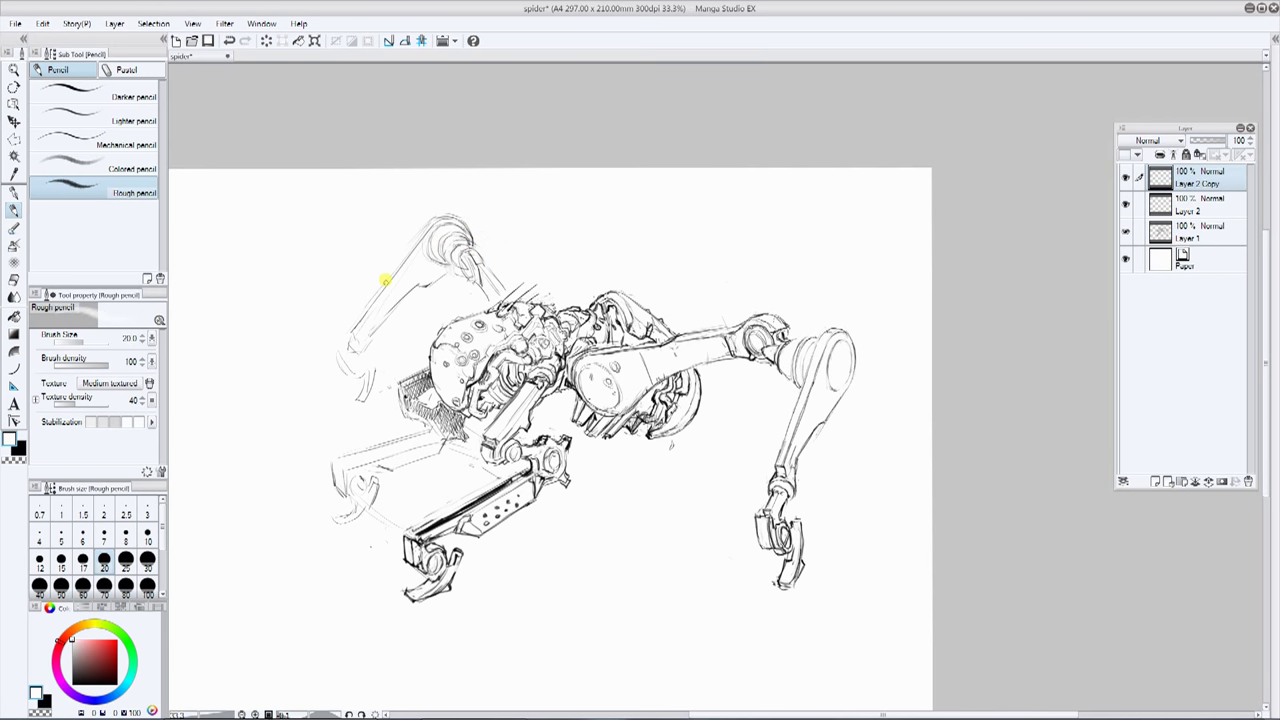
mouse_move(385, 281)
left_mouse_down()
mouse_move(351, 333)
mouse_move(441, 219)
mouse_move(428, 243)
mouse_move(424, 222)
mouse_move(457, 214)
mouse_move(447, 260)
left_mouse_up()
key("x")
key("x")
key("x")
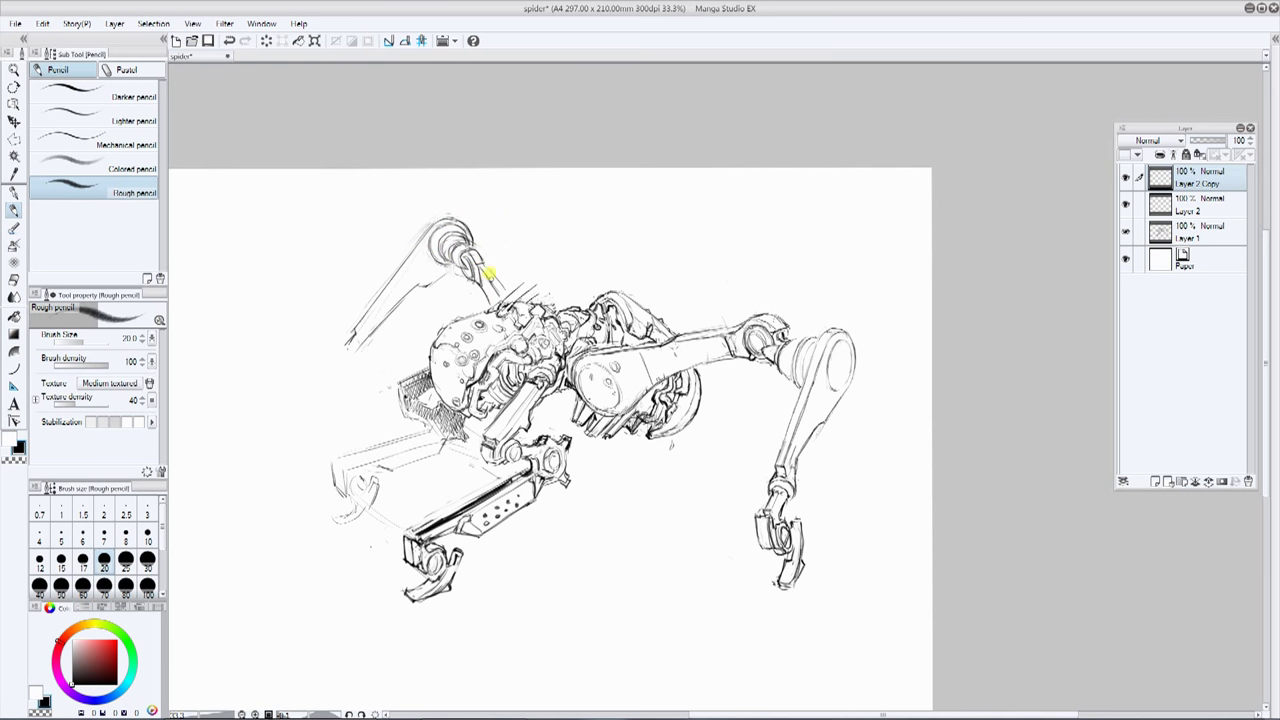
Step: Outline and crosshatch the panel beneath the head and shade the inner end of the far front leg
key("x")
left_click_drag(386, 380, 400, 394)
key("x")
key("x")
key("x")
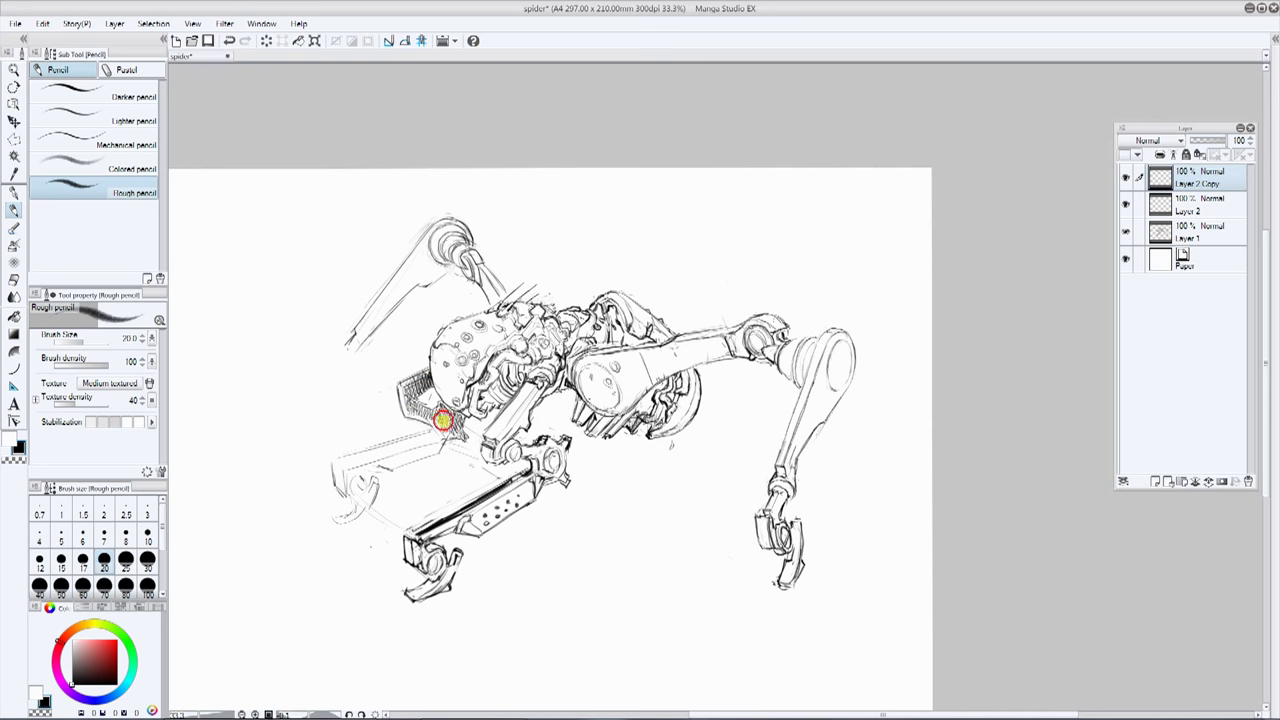
key("x")
mouse_move(428, 406)
left_mouse_down()
mouse_move(397, 396)
mouse_move(468, 454)
mouse_move(441, 401)
mouse_move(414, 442)
mouse_move(455, 399)
mouse_move(401, 446)
mouse_move(441, 415)
mouse_move(453, 428)
mouse_move(428, 399)
mouse_move(426, 414)
mouse_move(457, 425)
left_mouse_up()
key("x")
key("x")
key("x")
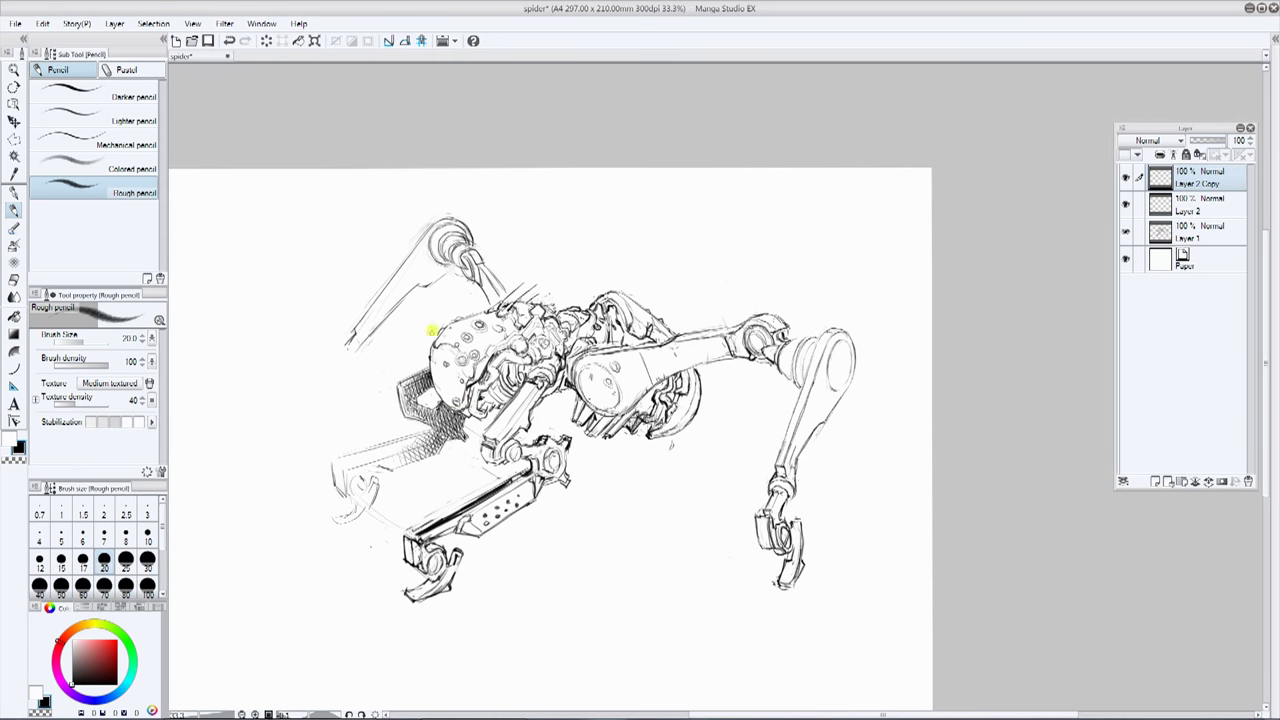
Step: Strengthen the outlines of the far front foot's ankle joint and curved claw
key("x")
key("x")
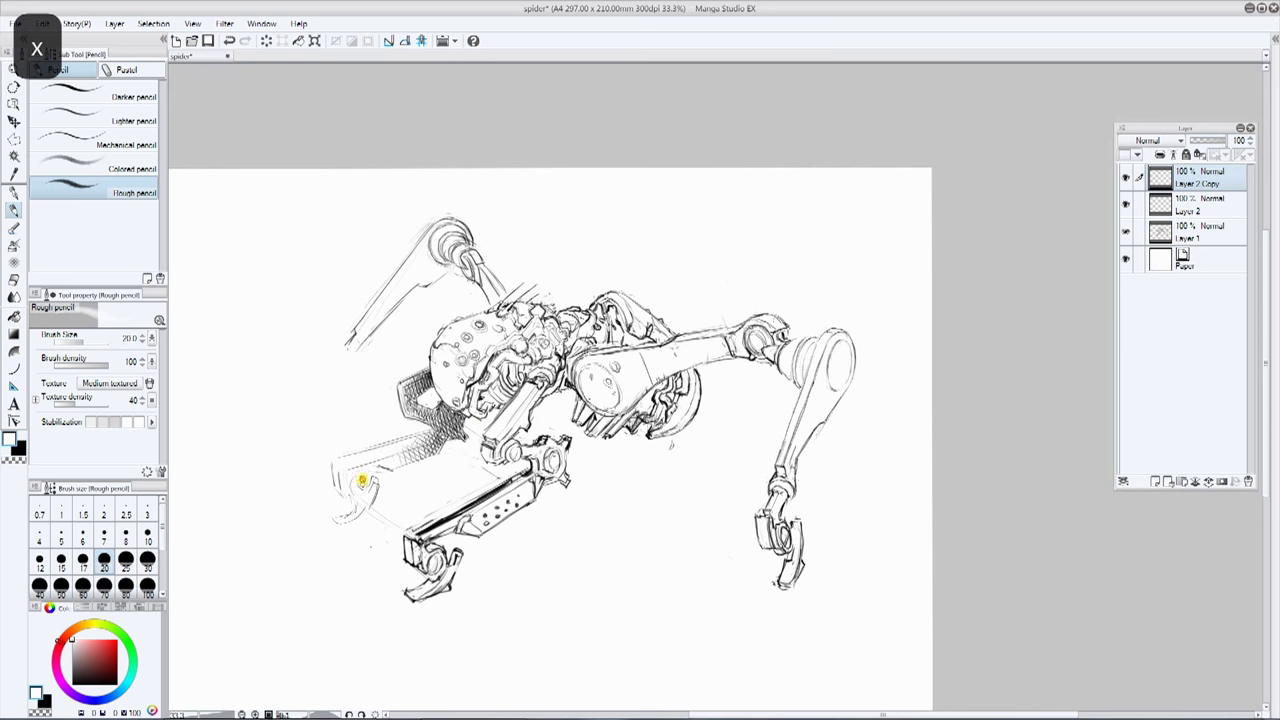
key("x")
key("x")
key("x")
key("x")
key("x")
key("x")
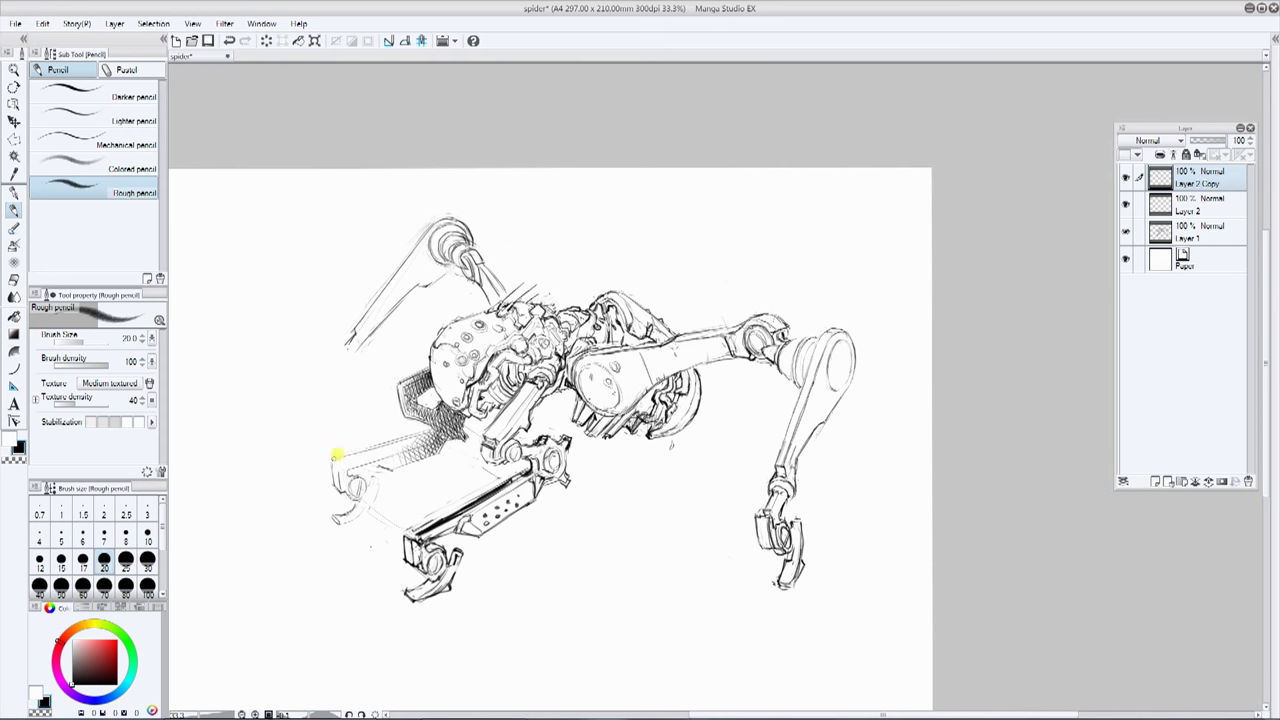
left_click_drag(343, 514, 373, 482)
Step: Define the far front foot's block-shaped housing and the leg edges above its ankle
left_click_drag(825, 273, 755, 235)
scroll(440, 640, "up", 1)
mouse_move(438, 637)
left_mouse_down()
mouse_move(451, 414)
mouse_move(474, 478)
left_mouse_up()
key("x")
left_click_drag(620, 255, 715, 240, "alt")
left_click_drag(700, 250, 705, 337)
key("x")
key("x")
key("x")
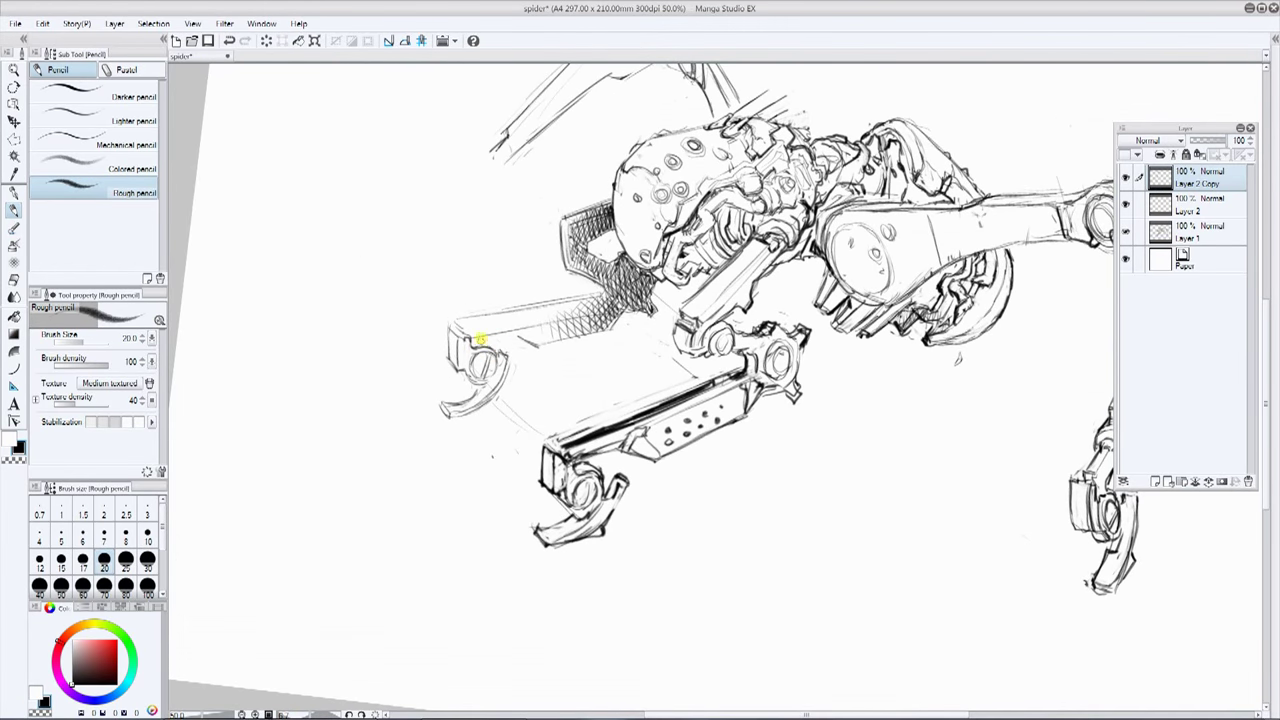
key("x")
key("x")
key("x")
key("x")
key("x")
key("x")
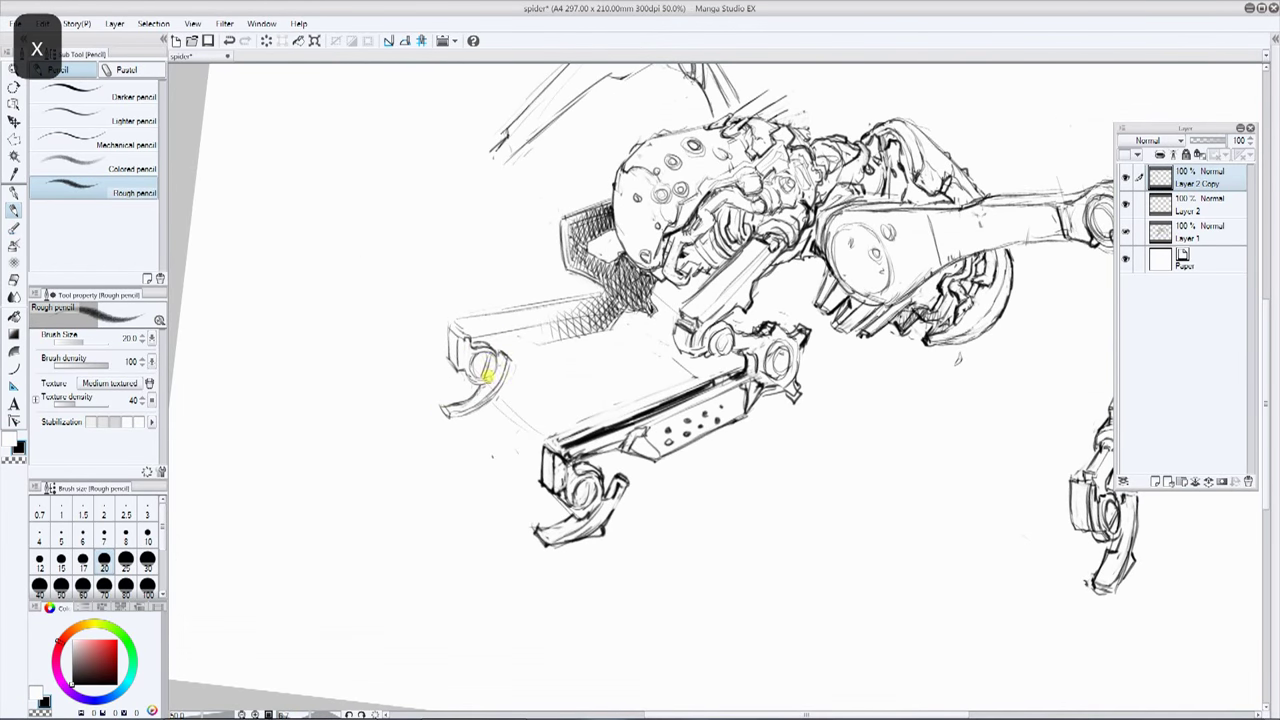
Step: Reshape the far front foot's claw and round ankle joint with cleaner, darker outlines
key("x")
key("x")
mouse_move(458, 402)
left_mouse_down()
mouse_move(505, 351)
mouse_move(457, 394)
left_mouse_up()
key("x")
key("x")
left_click_drag(523, 317, 523, 462, "alt")
key("x")
key("x")
left_click_drag(549, 530, 535, 578)
key("x")
key("x")
left_click_drag(543, 508, 551, 546)
mouse_move(764, 315)
left_mouse_down("alt")
mouse_move(899, 332)
mouse_move(832, 306)
left_mouse_up("alt")
key("ctrl+minus")
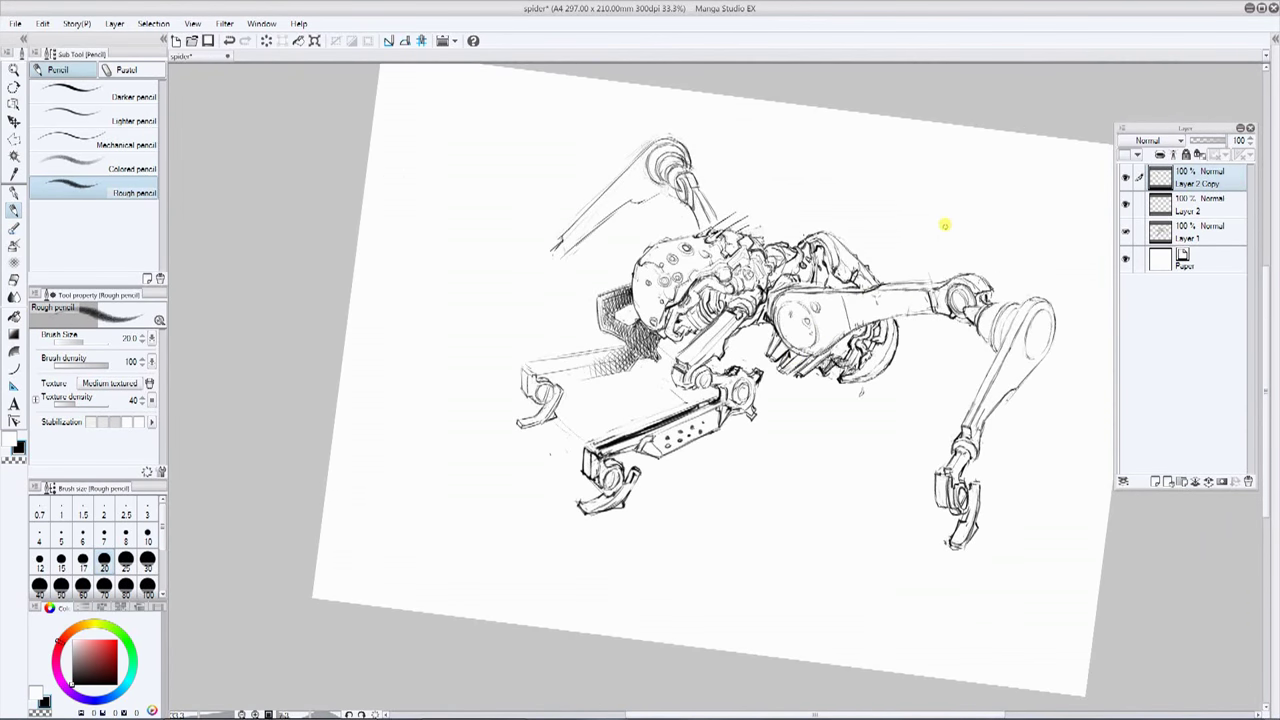
Step: Select the far front foot with a polyline marquee and copy it onto a new layer
key("m")
left_click(575, 391)
left_click(556, 436)
left_click(487, 428)
left_click(502, 355)
double_click(543, 355)
key("ctrl+c")
key("ctrl+v")
key("ctrl+d")
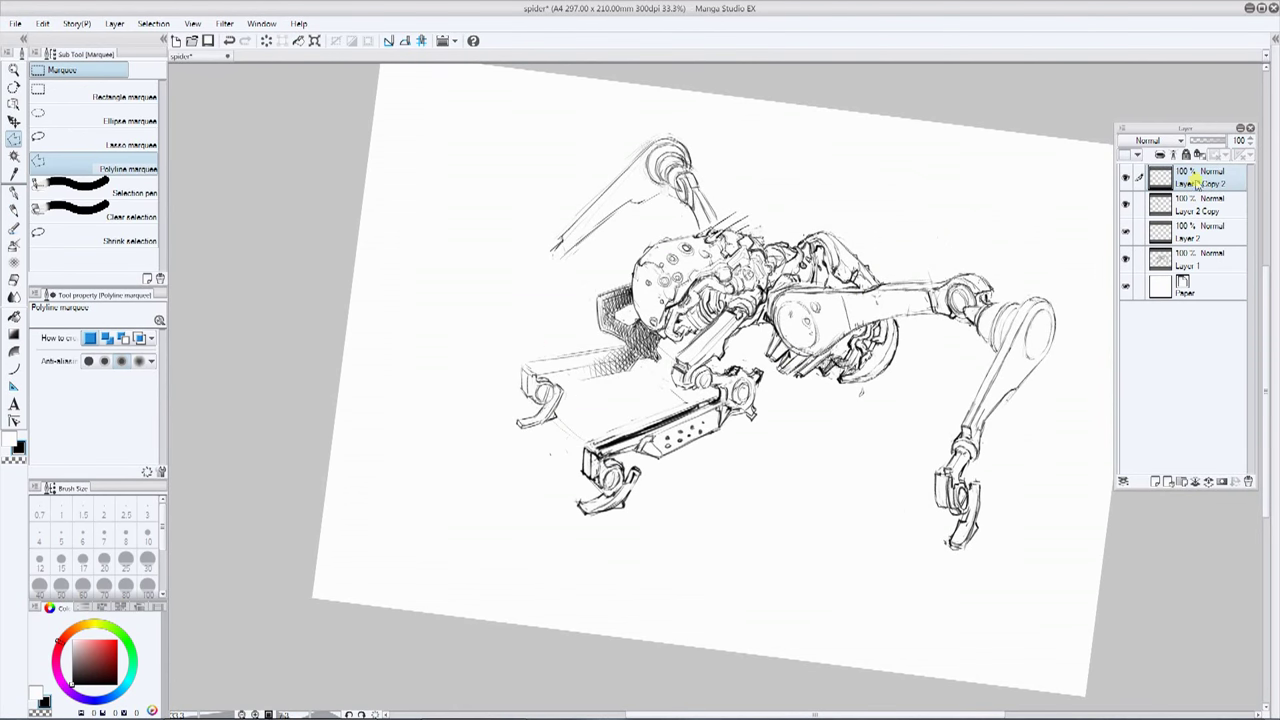
Step: Merge all the sketch layers above the paper into a single layer
left_click(1200, 257, "shift")
left_click(115, 24)
left_click(187, 291)
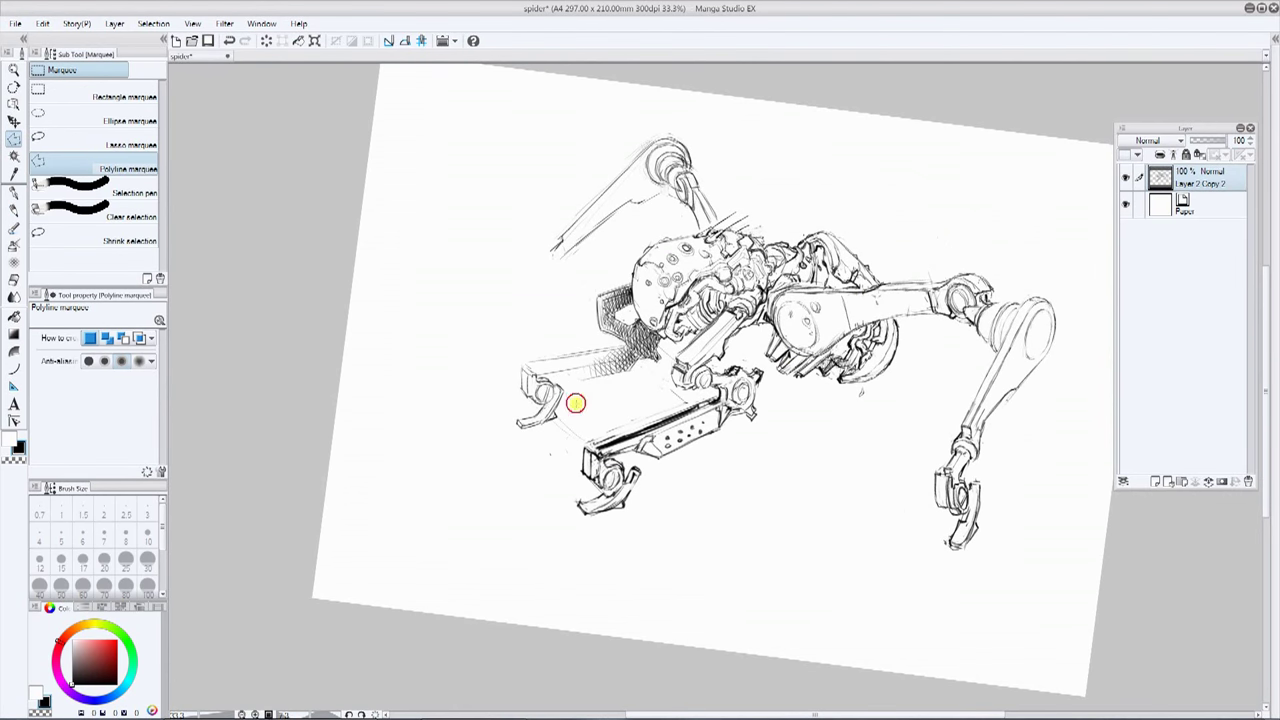
Step: Outline the far front foot with a polyline marquee, cut it and paste it onto its own layer
left_click(575, 404)
left_click(562, 374)
left_click(530, 353)
left_click(498, 378)
left_click(494, 440)
left_click(551, 440)
double_click(575, 404)
key("ctrl+x")
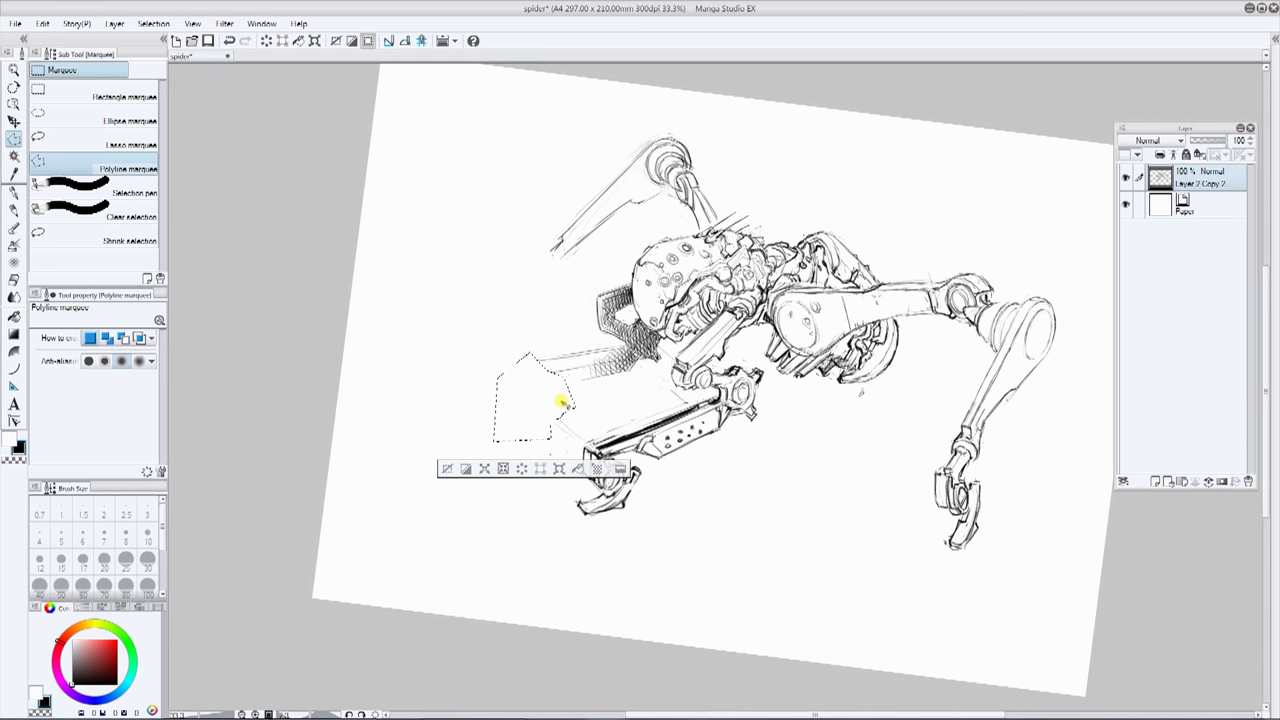
key("ctrl+v")
Step: Move the pasted far front foot outward from its leg and rotate it slightly
key("k")
left_click_drag(551, 398, 538, 401)
key("ctrl+t")
left_click_drag(590, 252, 600, 257)
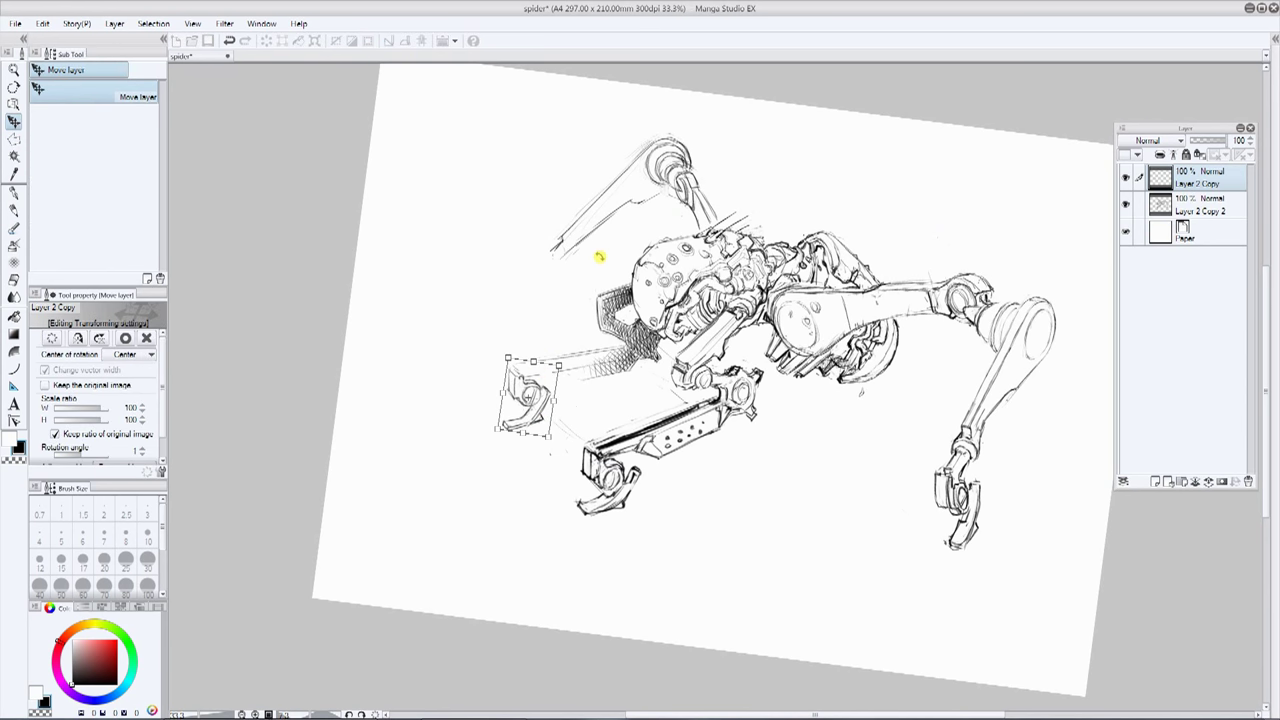
key("Return")
Step: Redraw the end of the far front leg so its edges connect to the shifted foot
key("p")
key("x")
key("x")
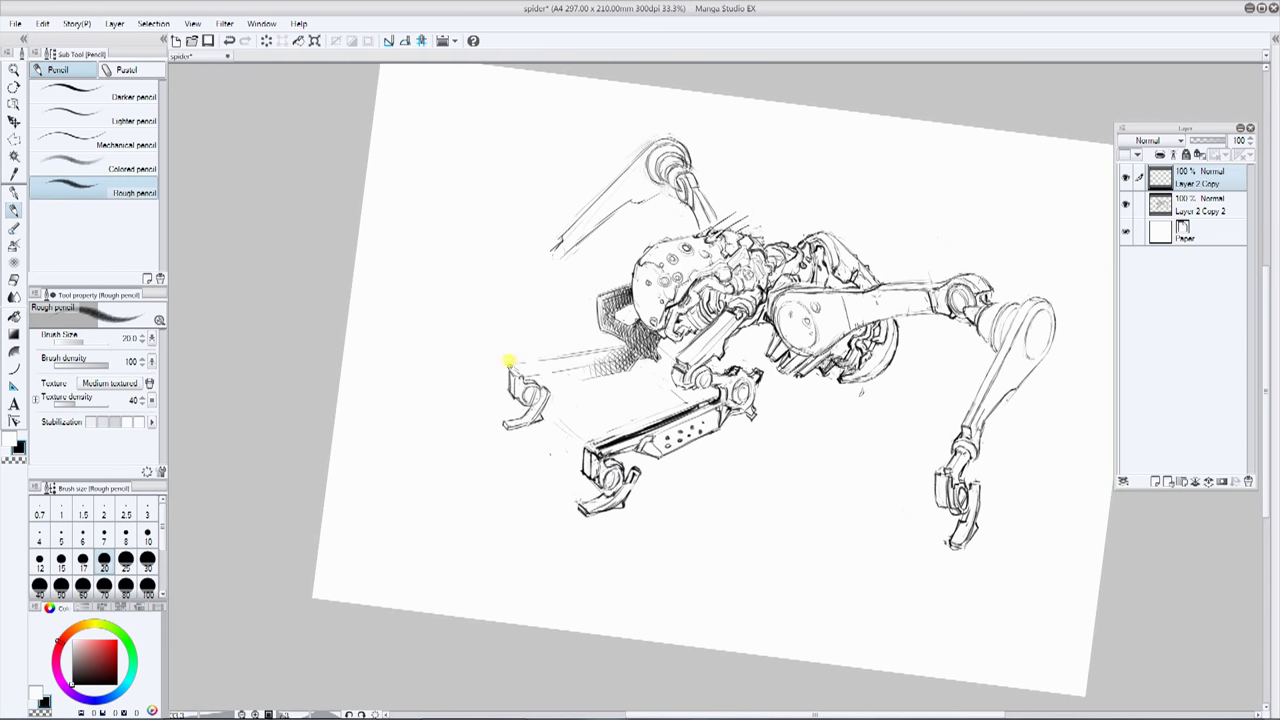
left_click_drag(509, 363, 529, 466)
Step: Sketch notched armour plates at the upper back of the head, alternating between black and white pencil to shape their edges
left_click_drag(755, 305, 908, 263)
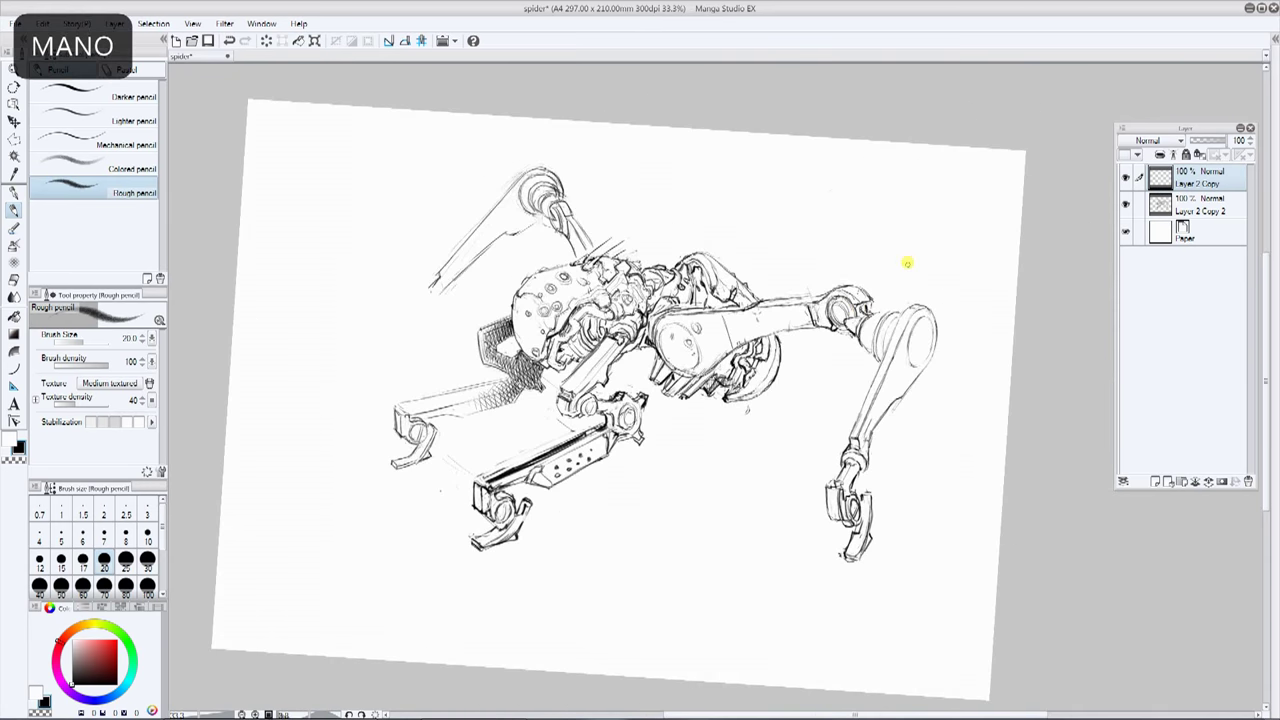
scroll(690, 262, "up", 1)
key("x")
left_click_drag(426, 335, 430, 450)
key("x")
left_click_drag(441, 393, 496, 350)
key("x")
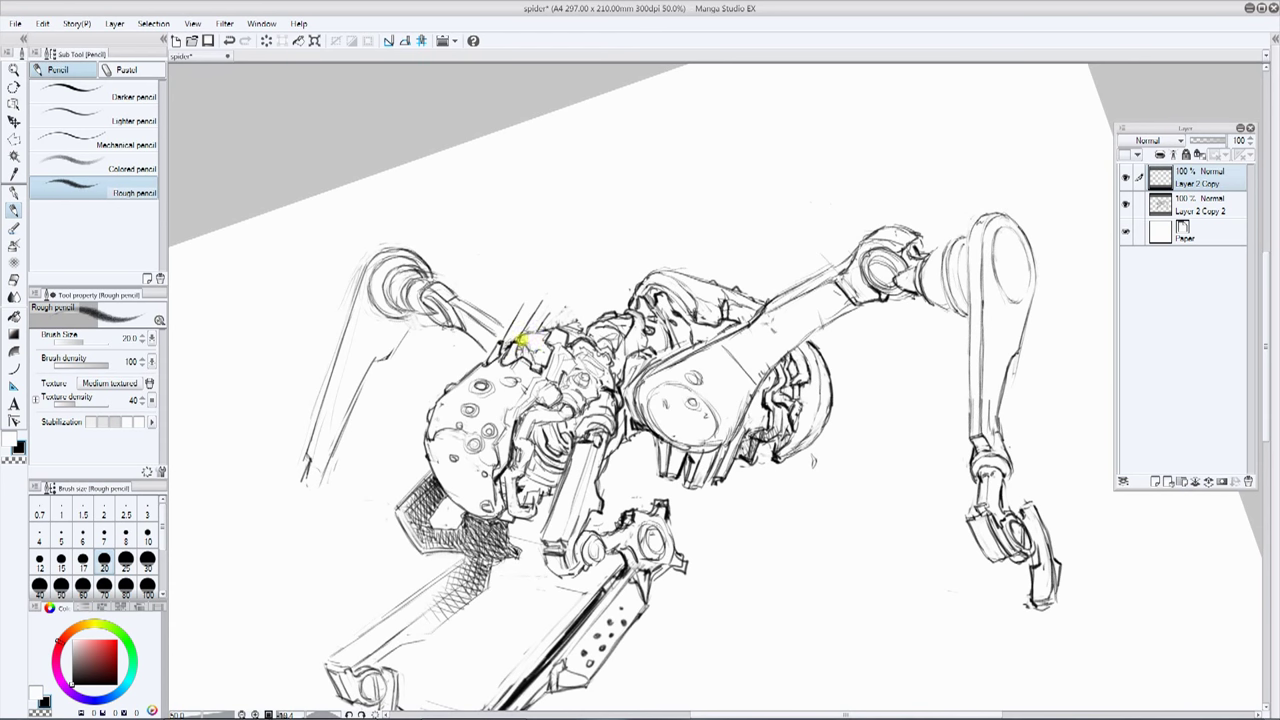
key("x")
key("x")
key("x")
key("x")
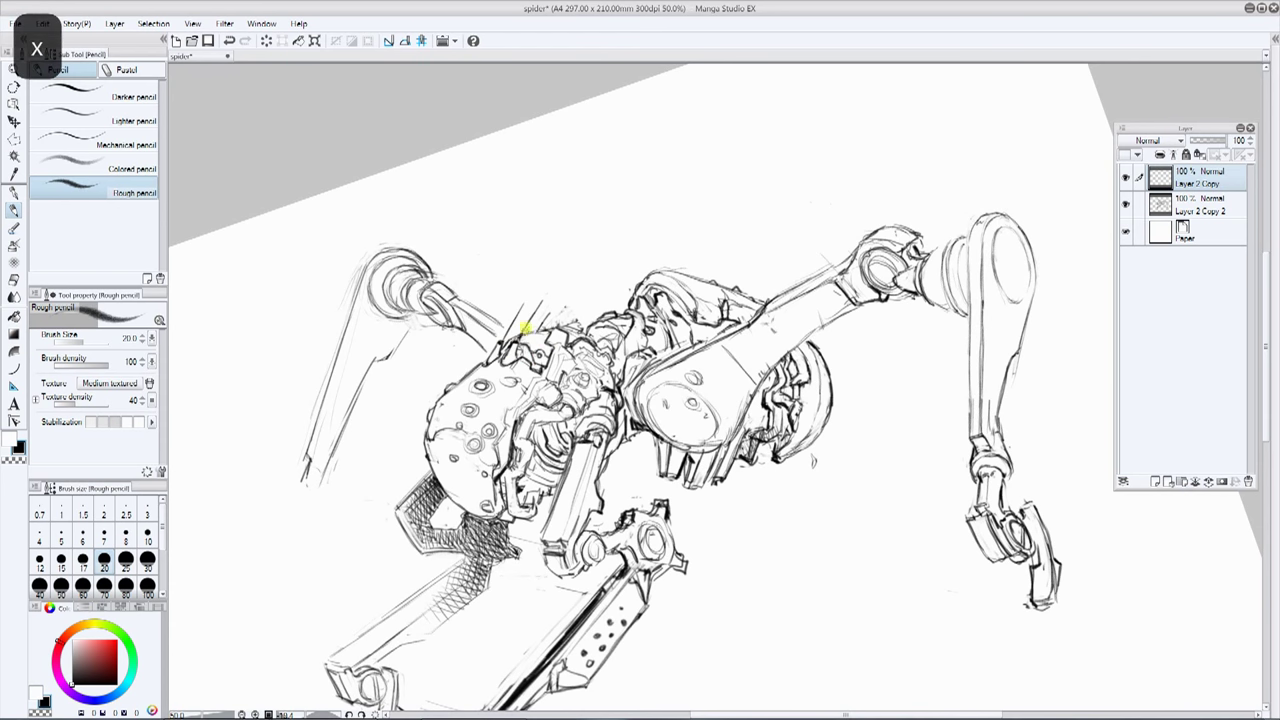
key("x")
key("x")
Step: Extend the dark notched plating from the back of the head down toward the neck, cleaning its edges with white
left_click_drag(529, 329, 597, 261)
key("x")
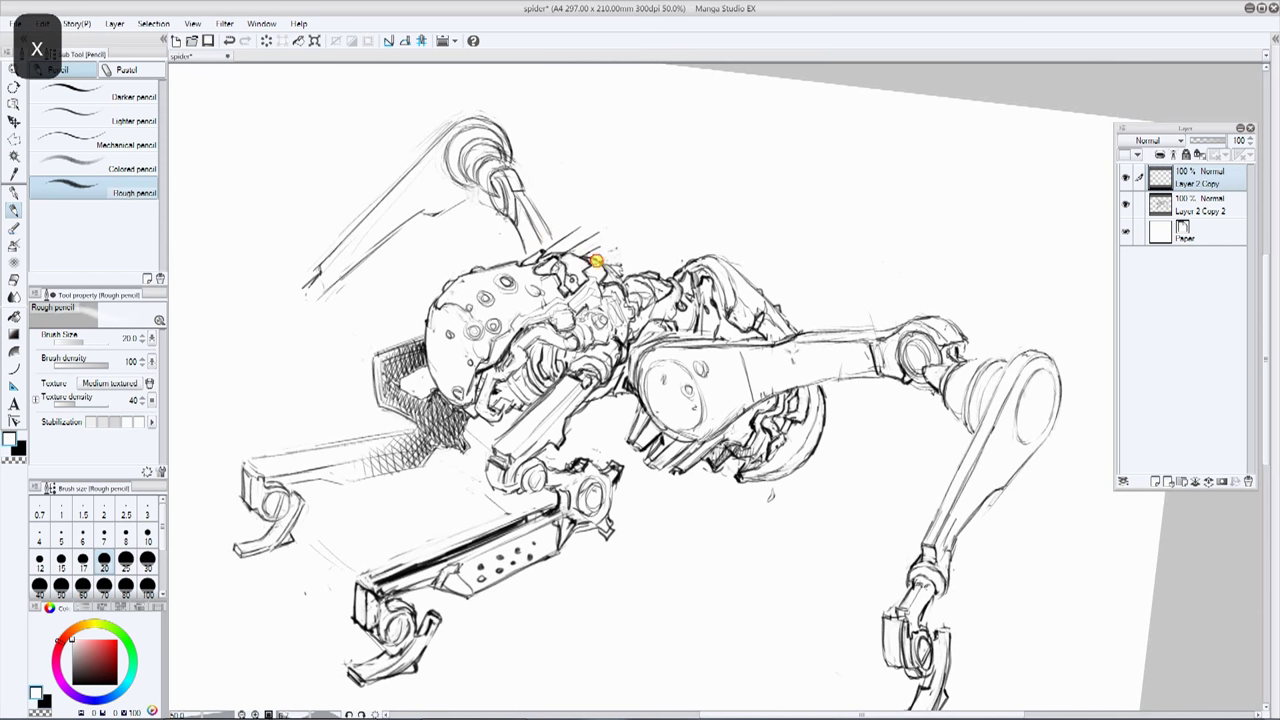
key("x")
key("x")
key("x")
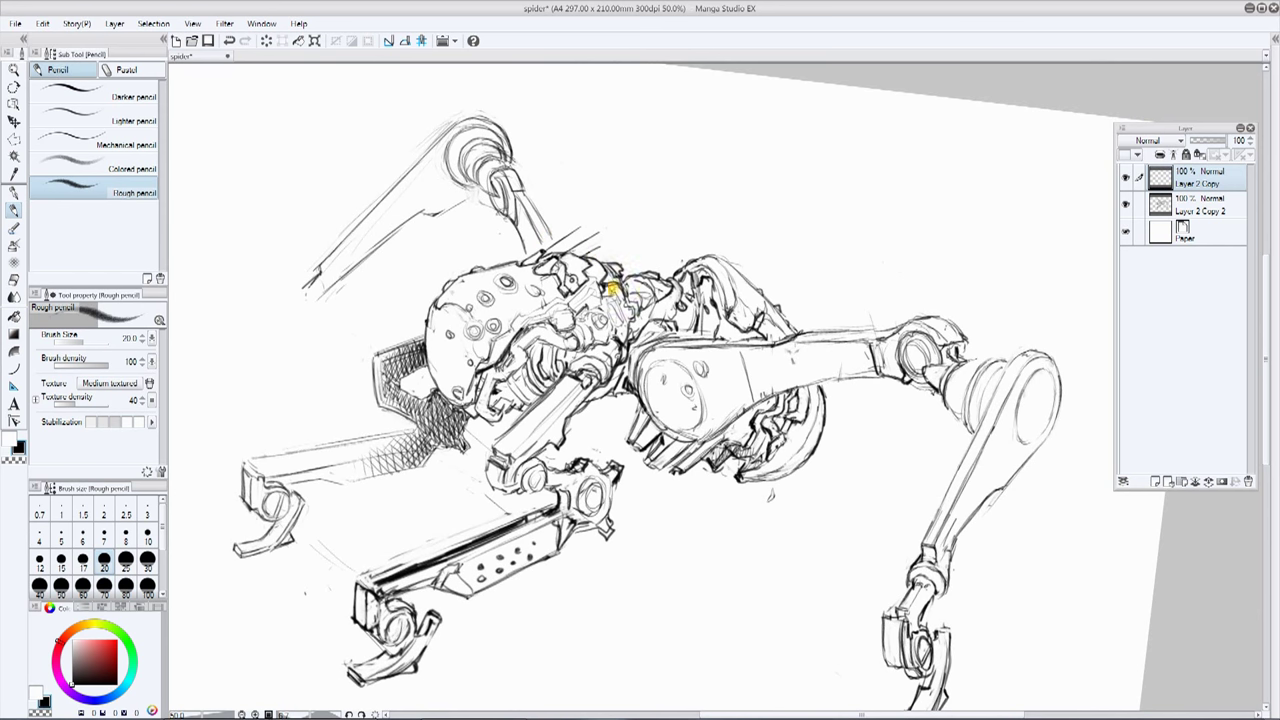
key("x")
key("x")
key("x")
key("x")
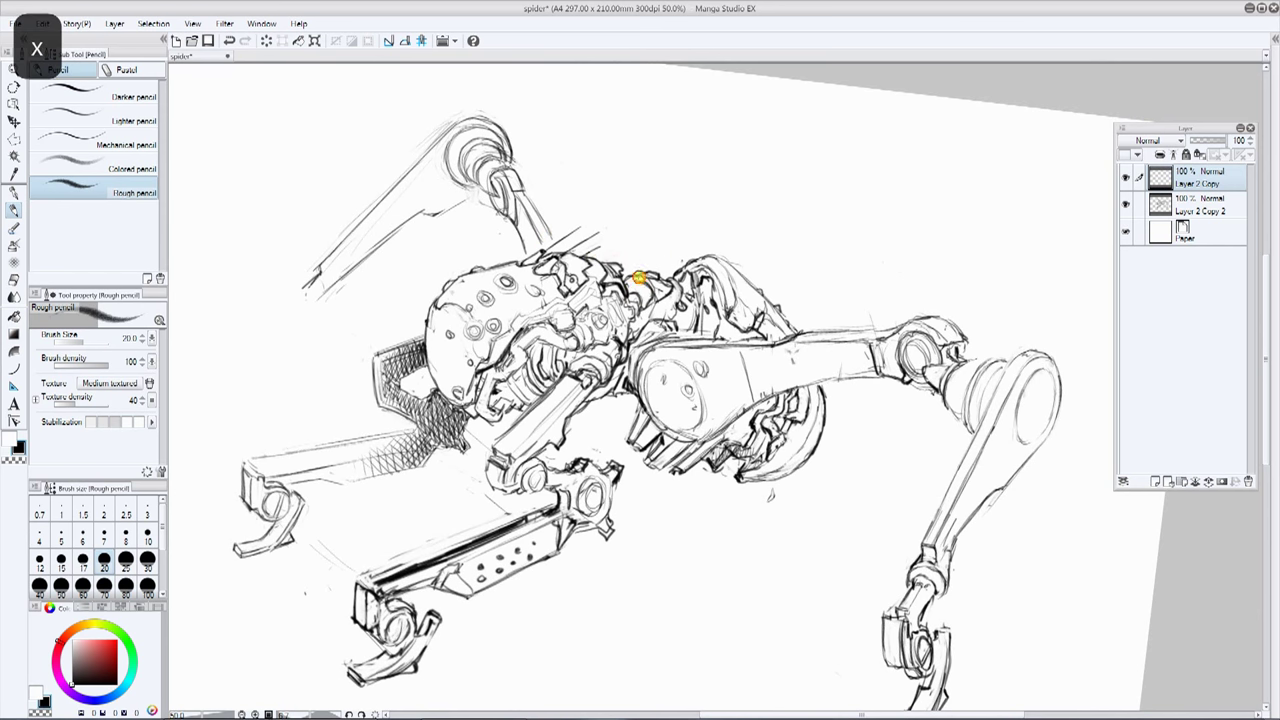
Step: Define the mechanical collar and neck joint behind the head with darker contours and white cut-outs
key("x")
key("x")
key("x")
key("x")
key("x")
key("x")
key("x")
key("x")
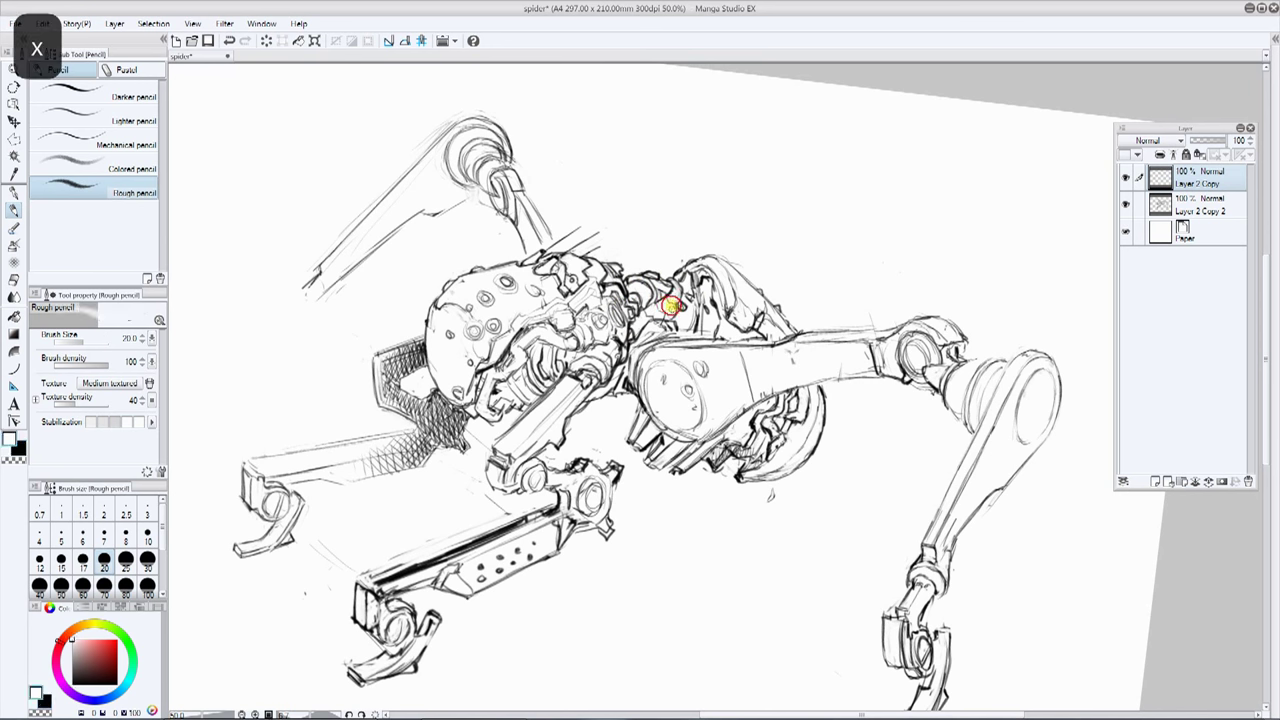
key("x")
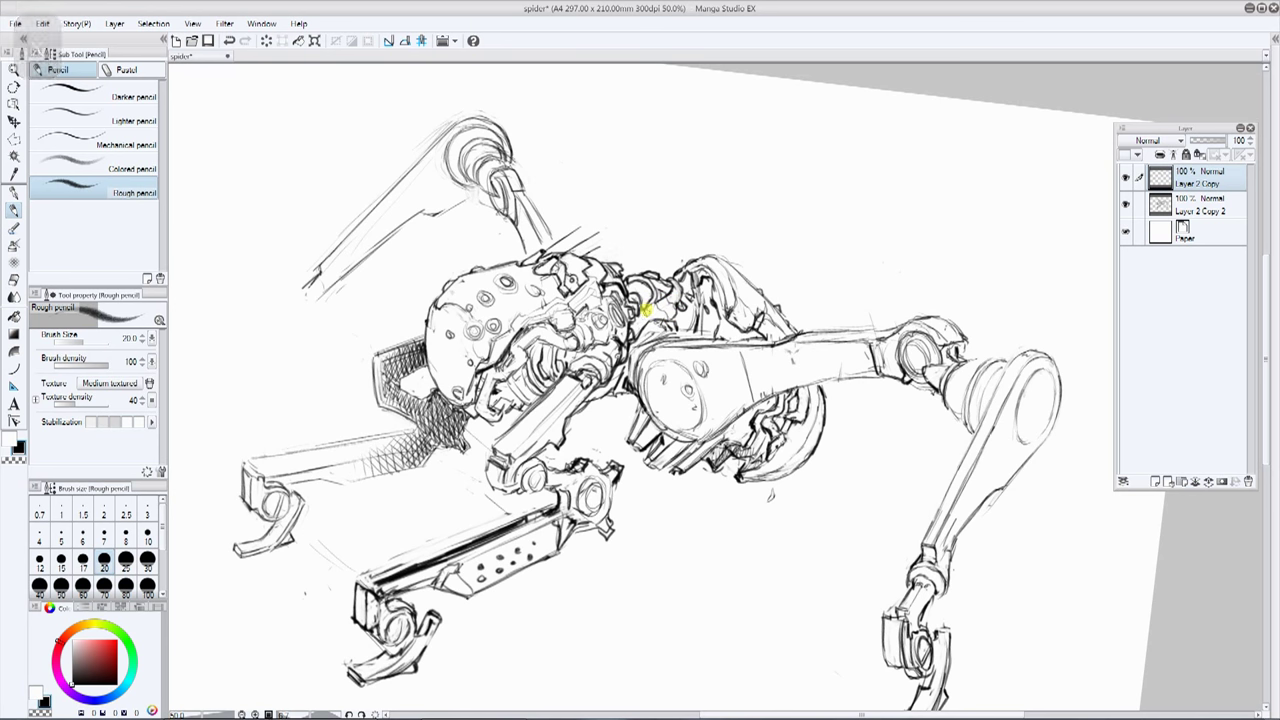
Step: Refine the small mechanical parts linking the neck to the abdomen with black and white pencil strokes
key("x")
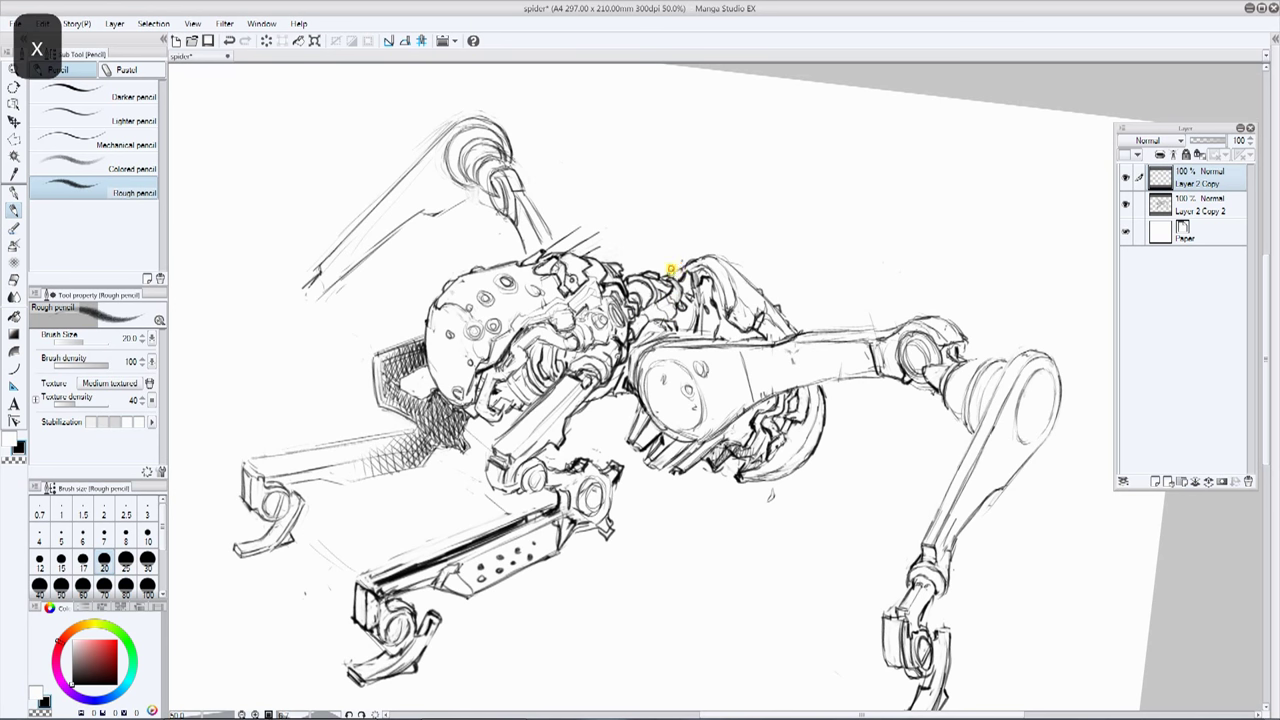
key("x")
mouse_move(672, 299)
left_mouse_down()
mouse_move(654, 311)
mouse_move(689, 297)
mouse_move(692, 323)
mouse_move(677, 269)
left_mouse_up()
key("x")
key("x")
key("x")
key("x")
key("x")
key("x")
Step: Redraw the round sensors on the dome of the head with darker rims and cleaner centres
key("space")
left_click_drag(407, 332, 444, 257)
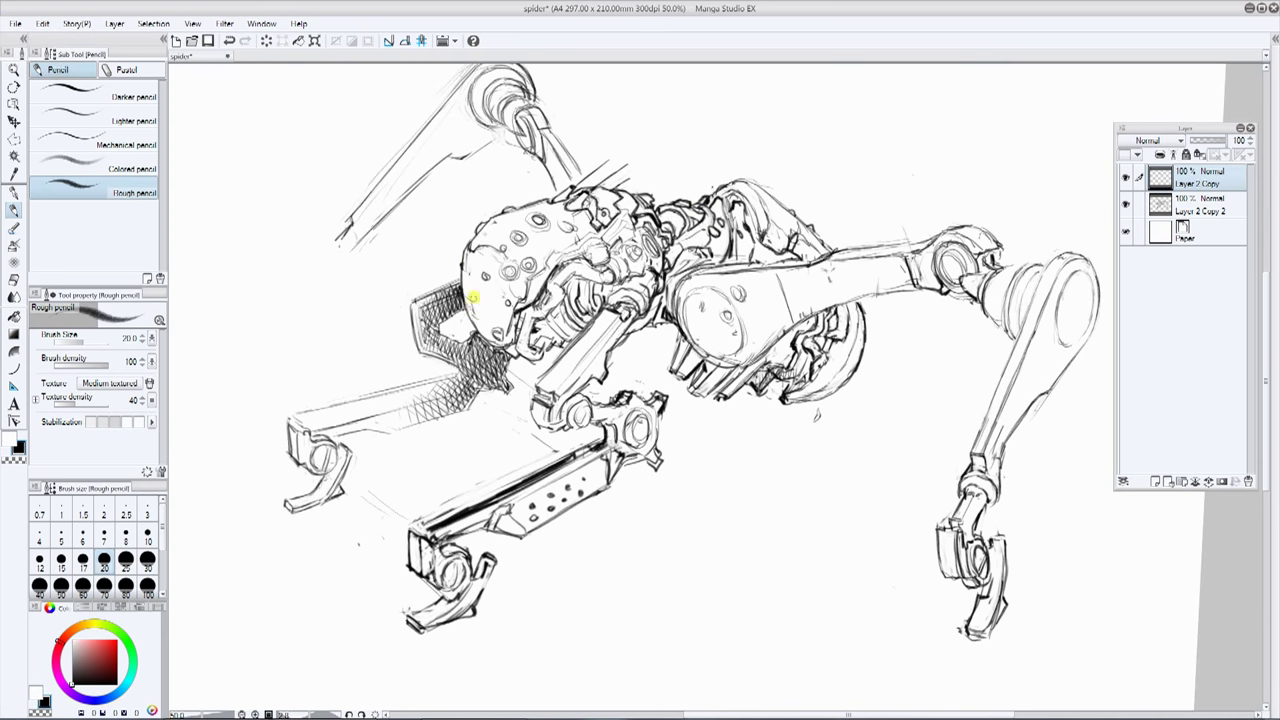
left_click(508, 278, "ctrl")
key("x")
key("x")
key("x")
key("x")
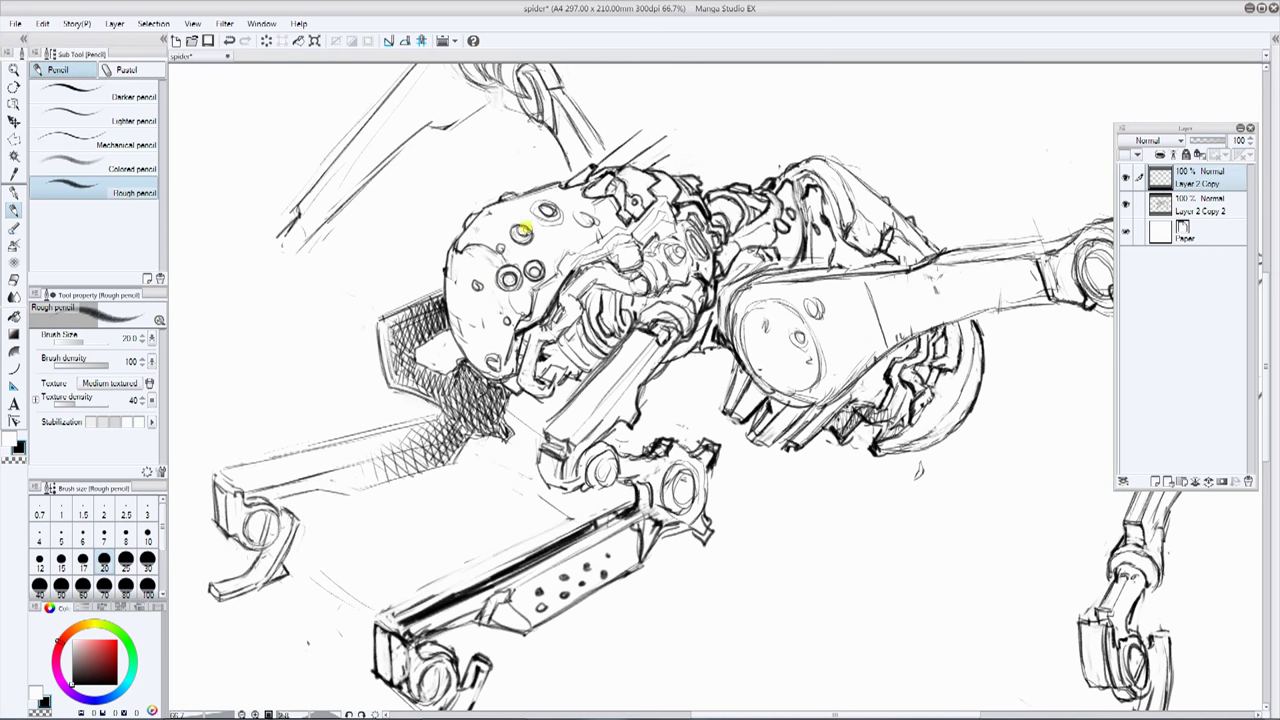
key("x")
key("x")
key("x")
key("x")
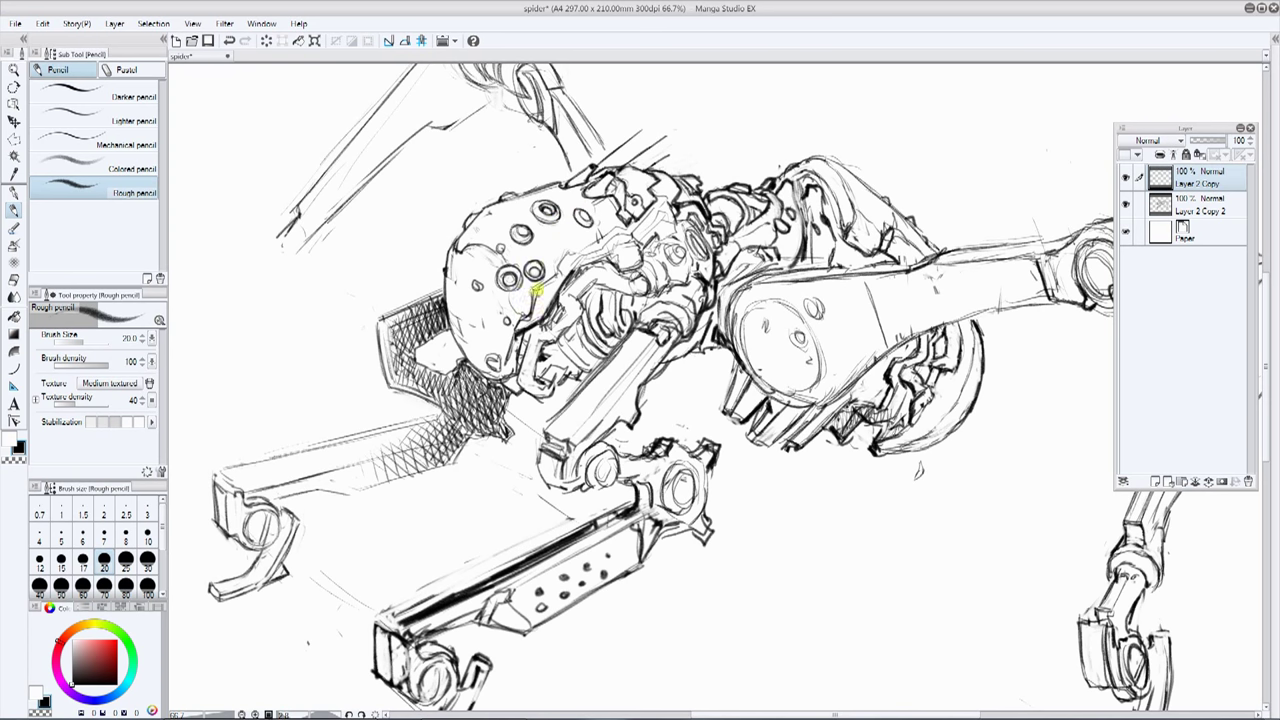
Step: Add small round rivets to the front of the head and tidy the lines around them
left_click_drag(886, 171, 774, 118)
key("x")
key("x")
mouse_move(512, 377)
left_mouse_down()
mouse_move(524, 326)
mouse_move(554, 286)
left_mouse_up()
key("x")
key("x")
double_click(602, 215)
Step: Refine the head's upper outline where it meets the notched back plates
left_click_drag(600, 140, 488, 221)
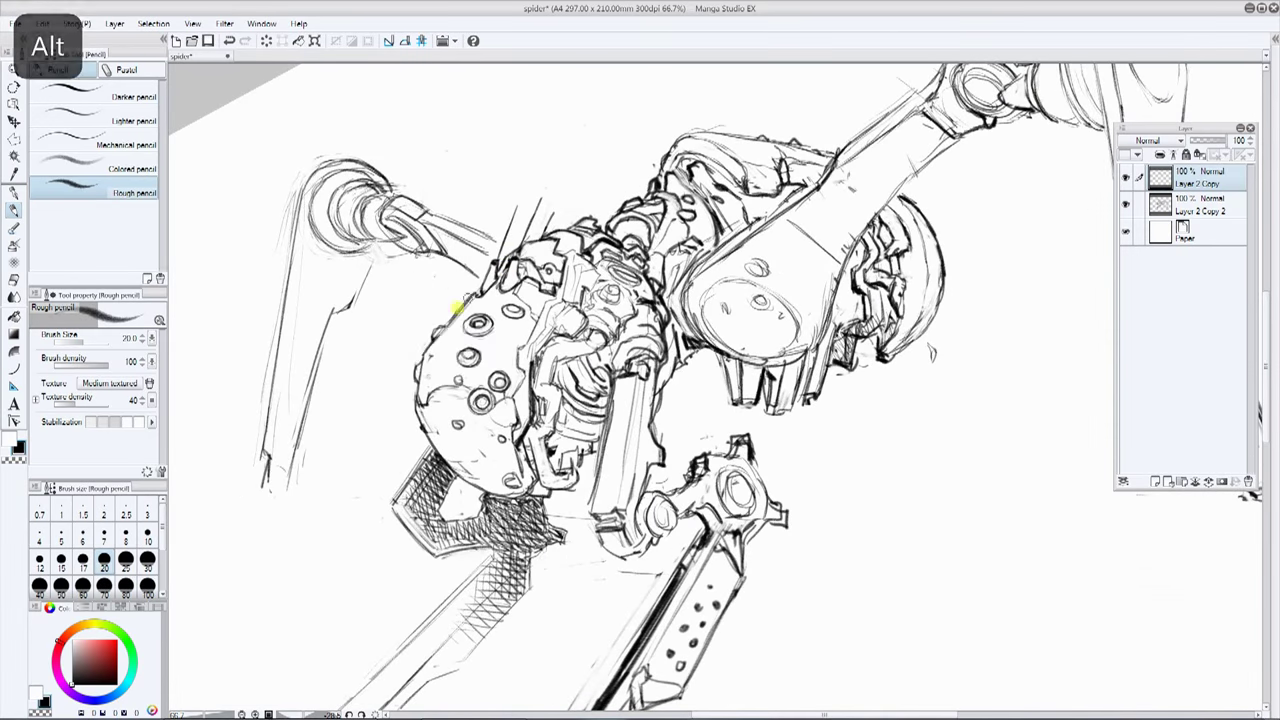
key("x")
key("x")
key("x")
key("x")
key("x")
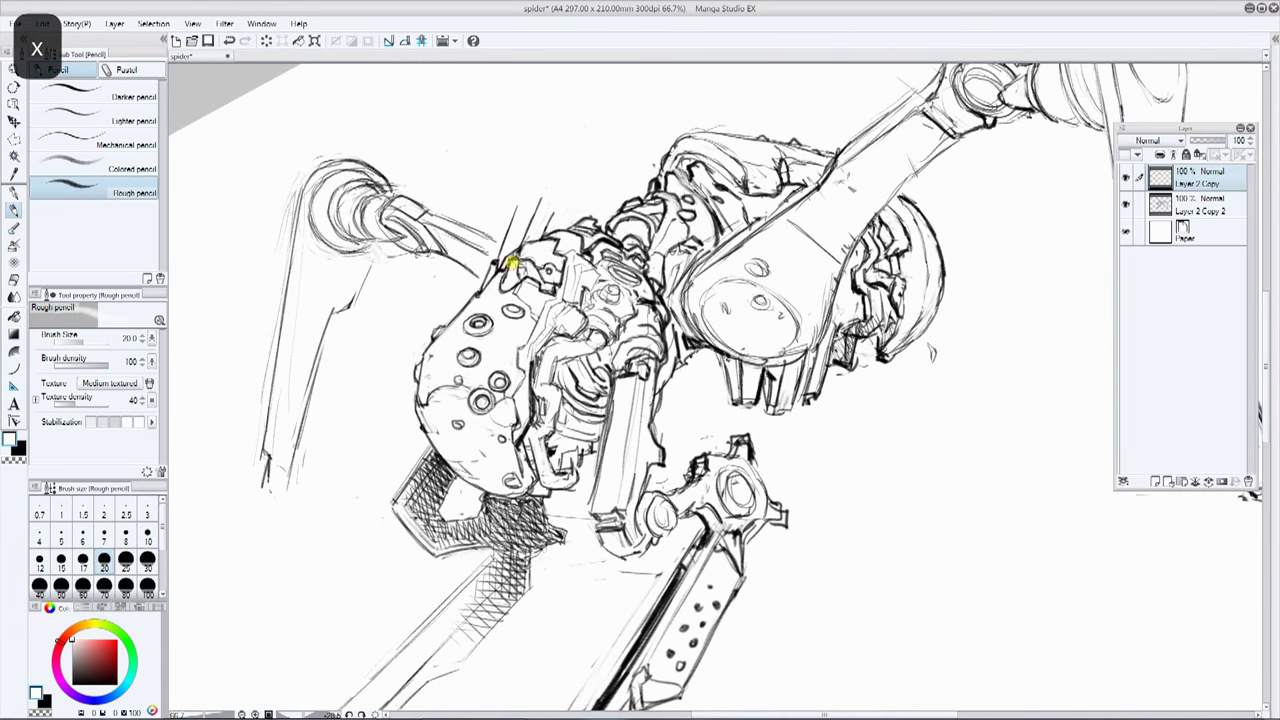
left_click_drag(481, 292, 591, 177)
key("x")
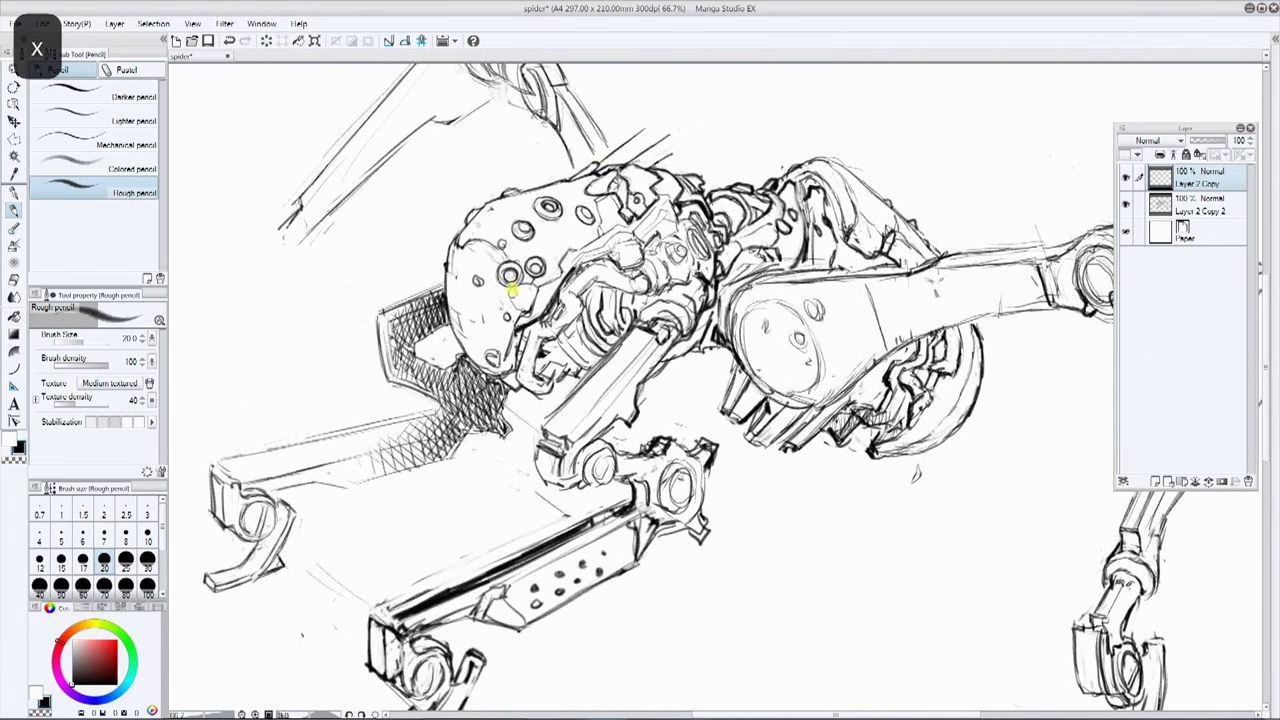
Step: Reduce the brush size to 15 and draw the lettering USA with vertical slots on the lower front of the head
key("x")
key("x")
left_click_drag(457, 309, 462, 328)
key("minus")
key("x")
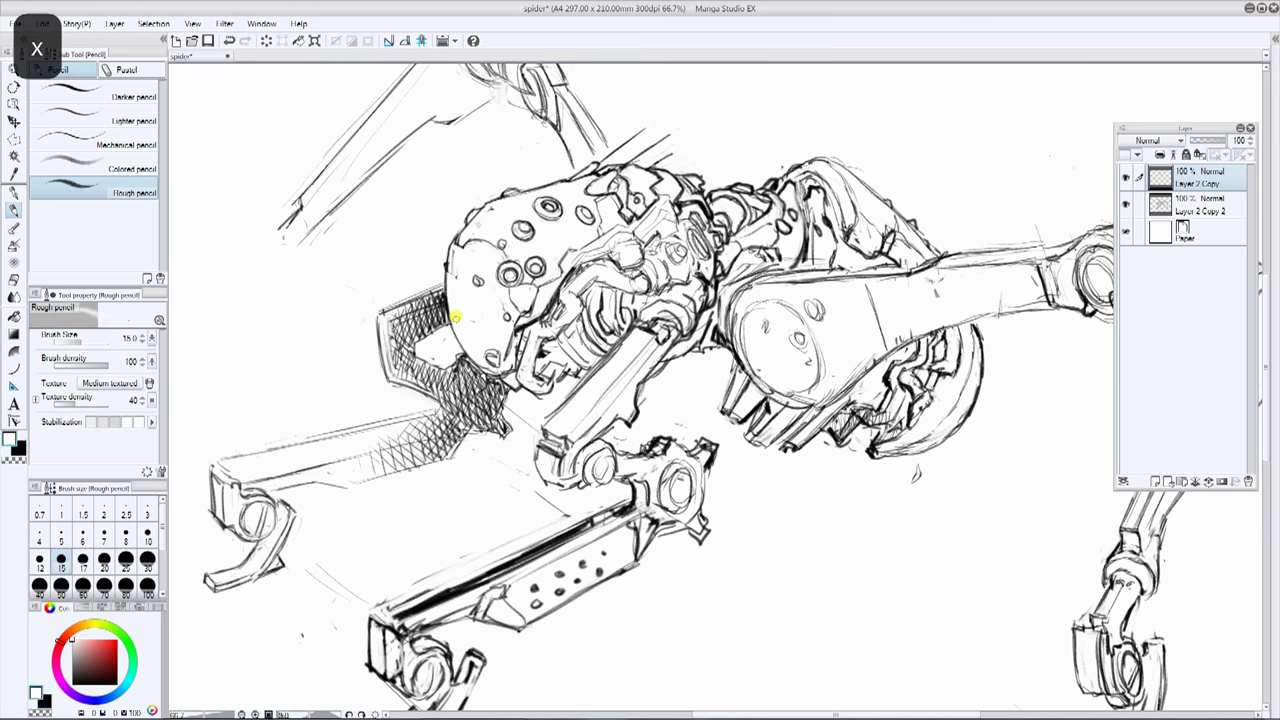
key("x")
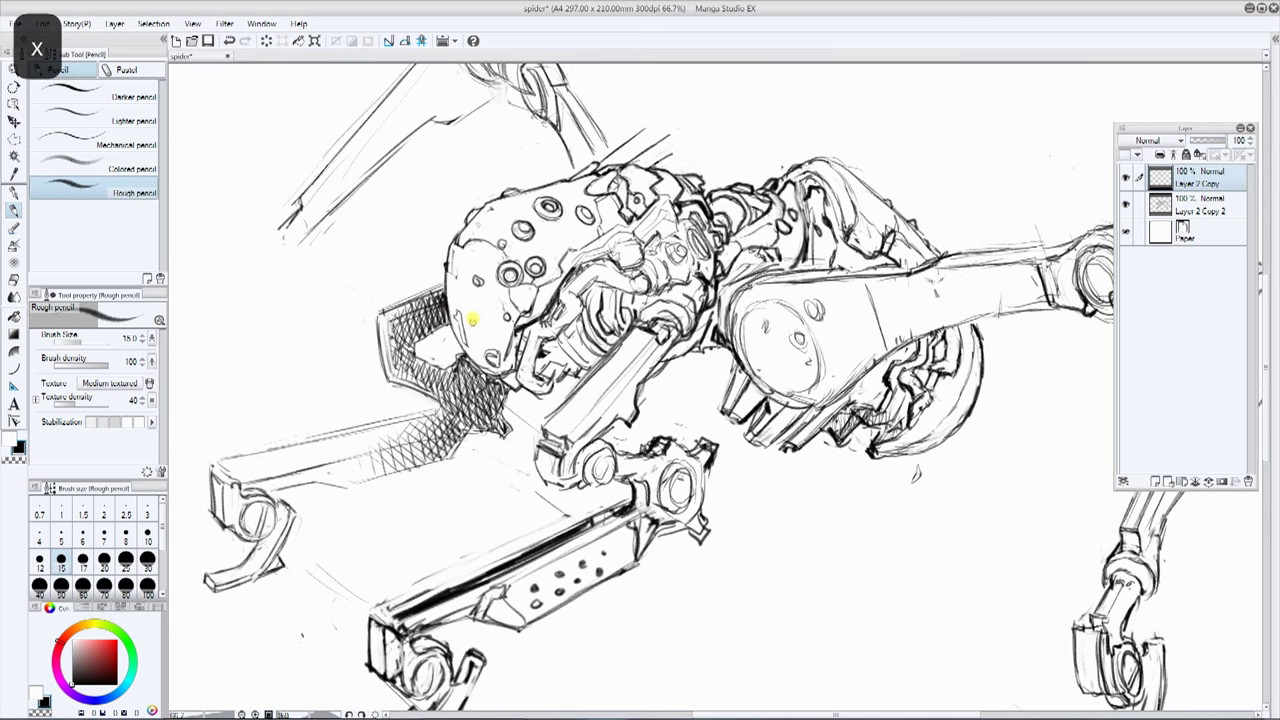
key("x")
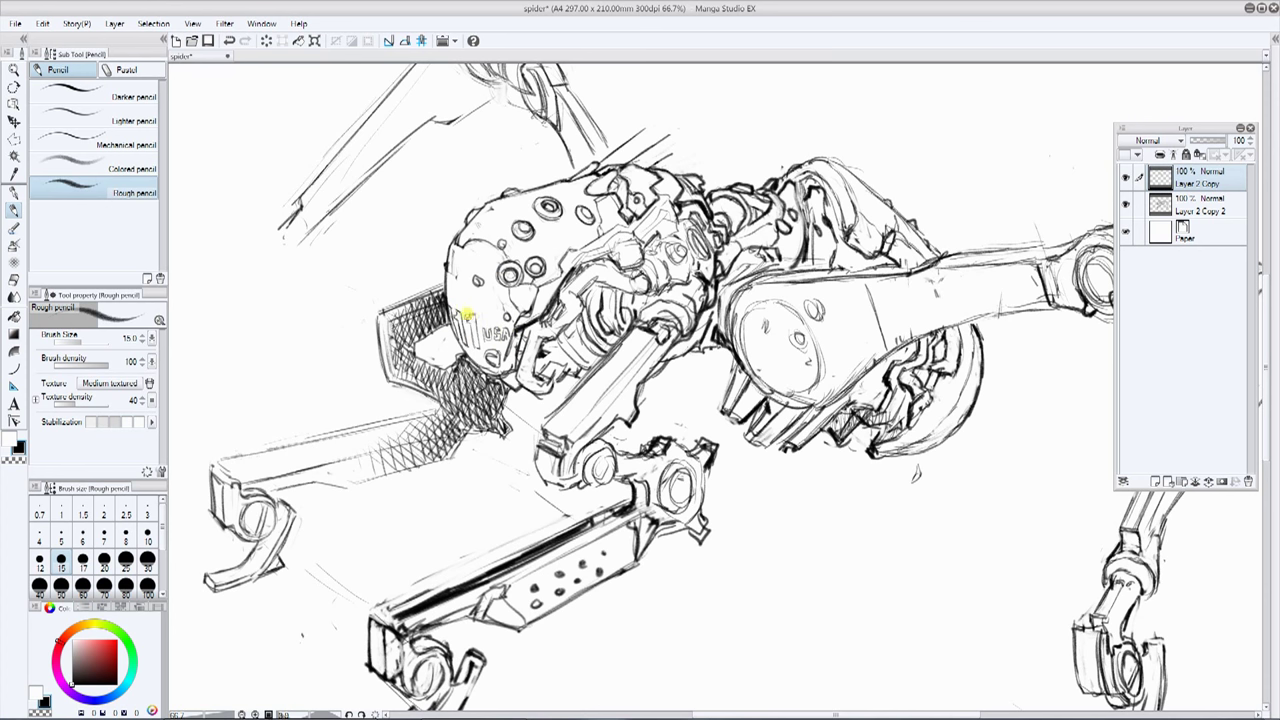
left_click_drag(467, 315, 462, 345)
Step: Draw irregular camouflage-like patches on the front of the head above the lettering
key("x")
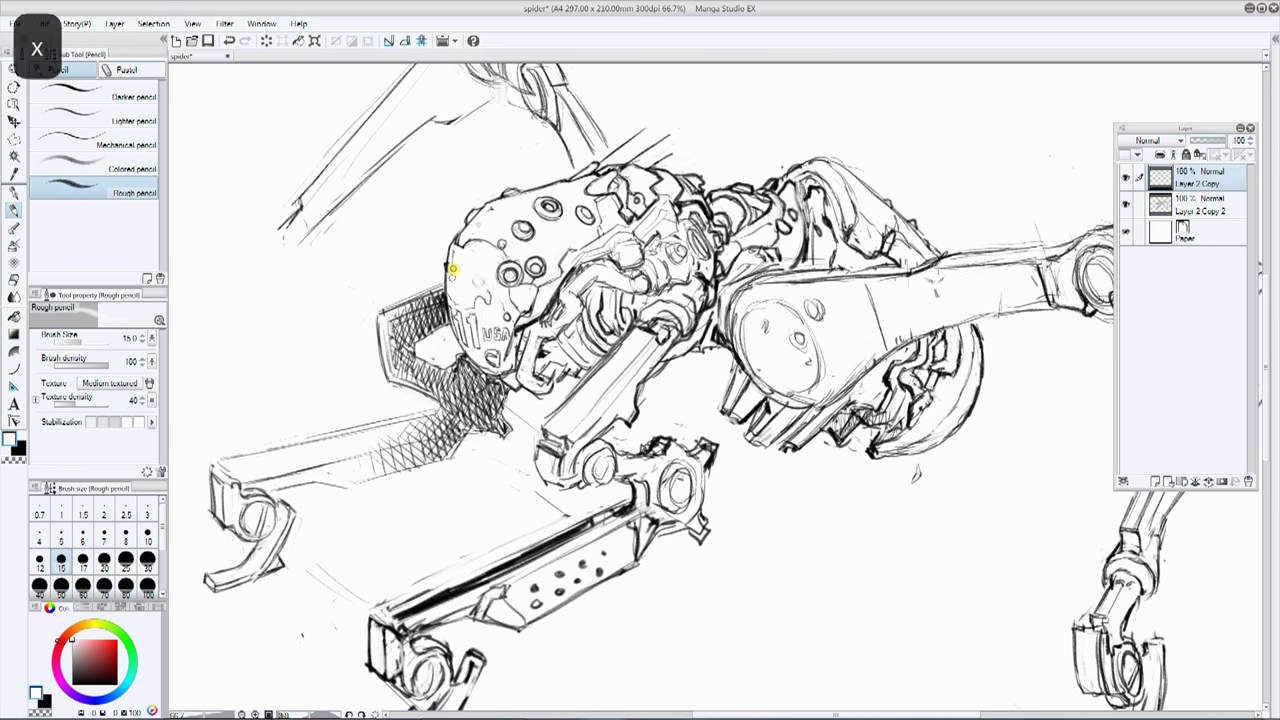
key("x")
left_click_drag(486, 286, 473, 244)
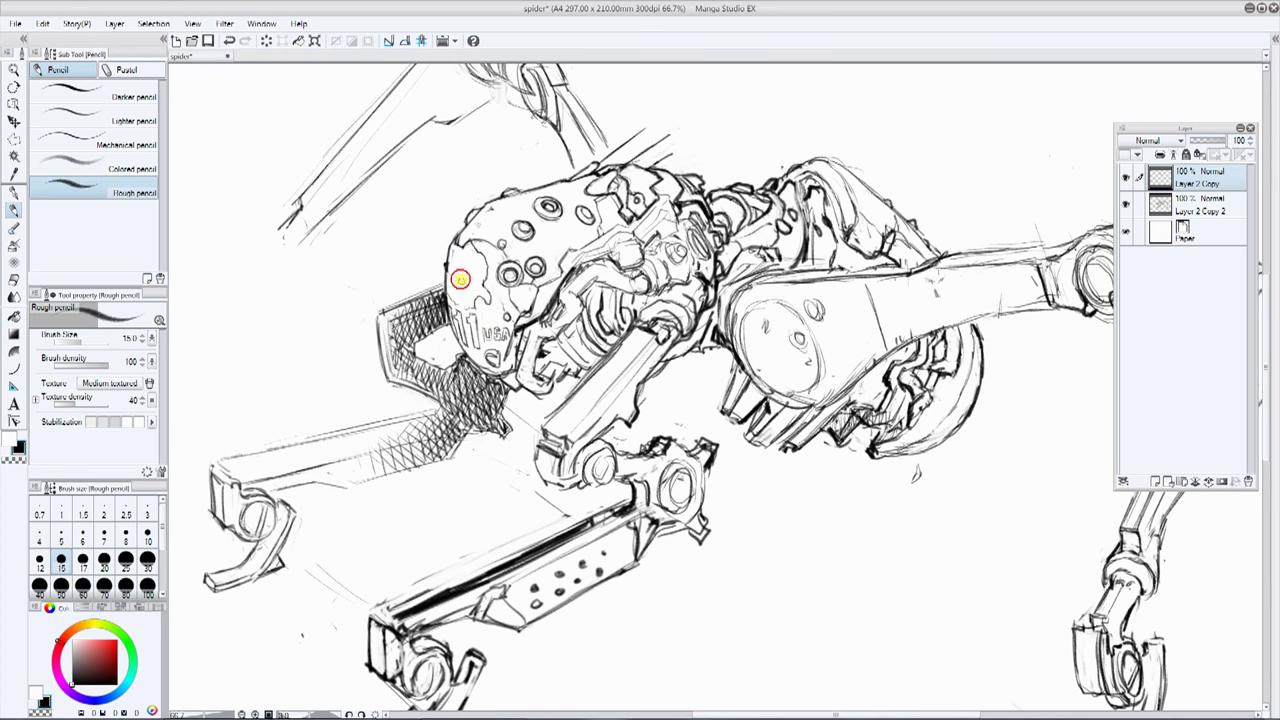
key("x")
key("x")
left_click_drag(478, 271, 462, 281)
key("x")
key("x")
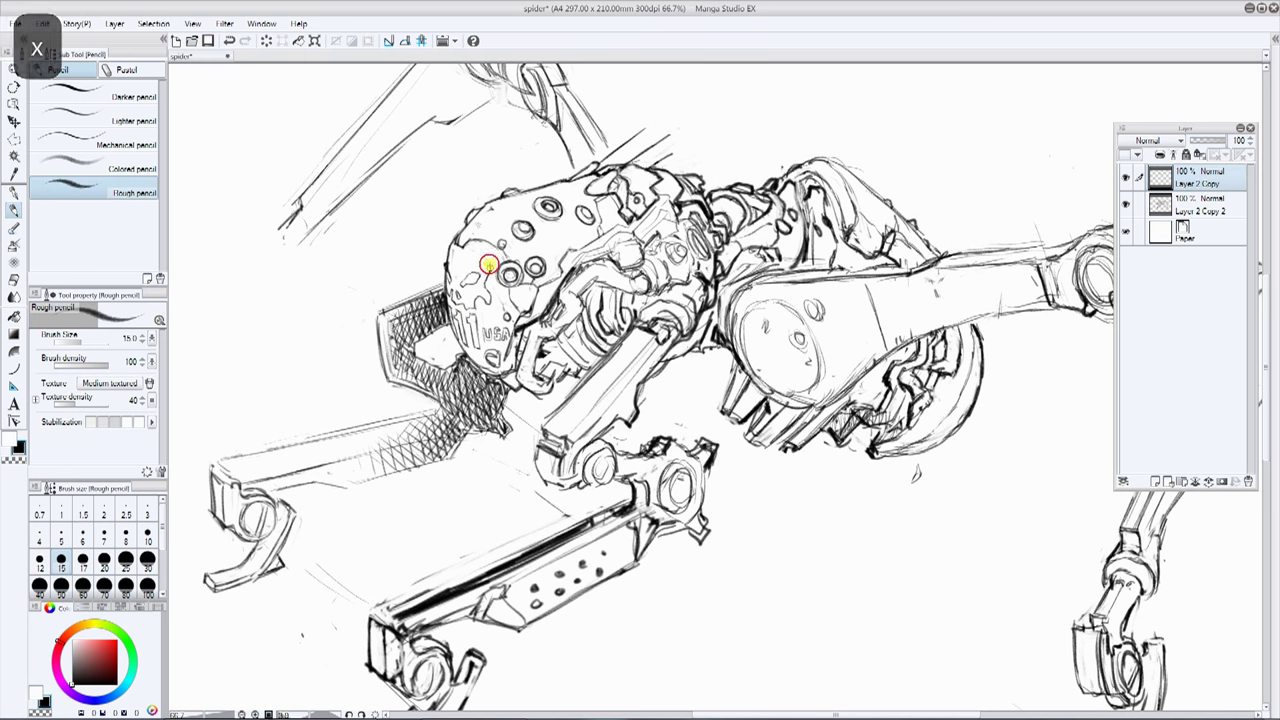
Step: Darken the wavy border of the patterned front area and fit it around the head's round sensors
key("x")
key("x")
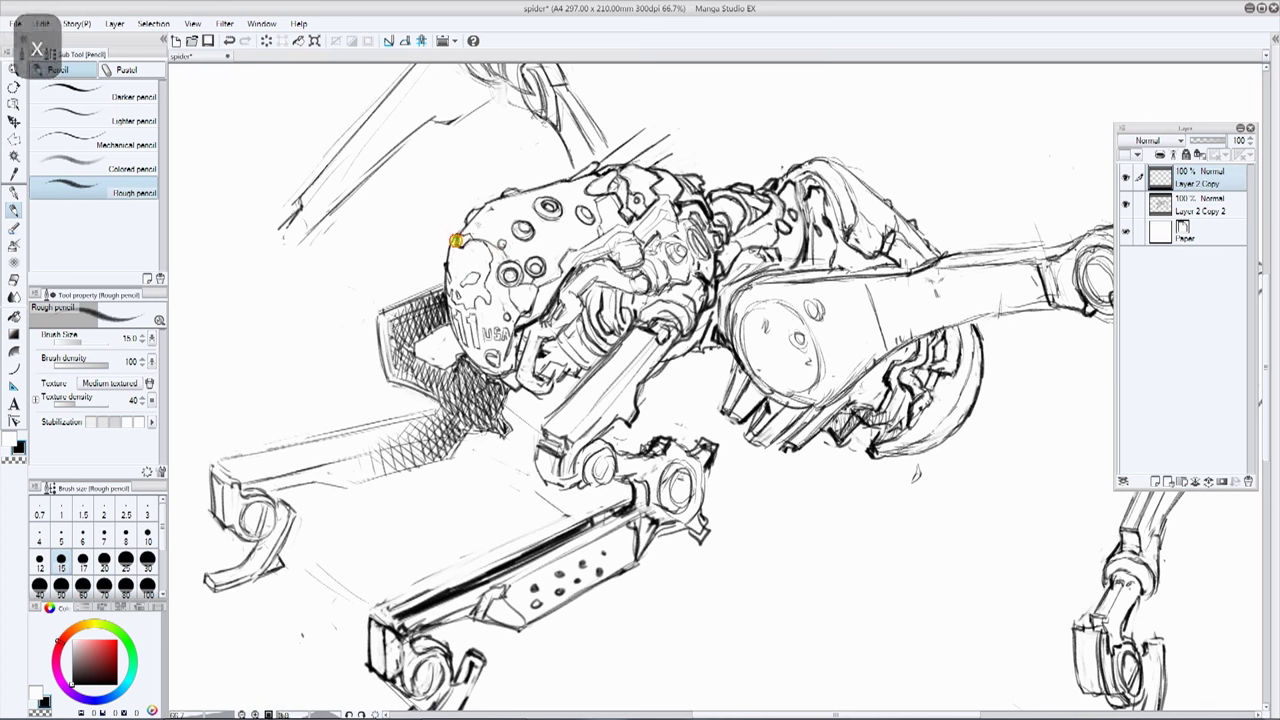
key("x")
key("x")
key("x")
key("x")
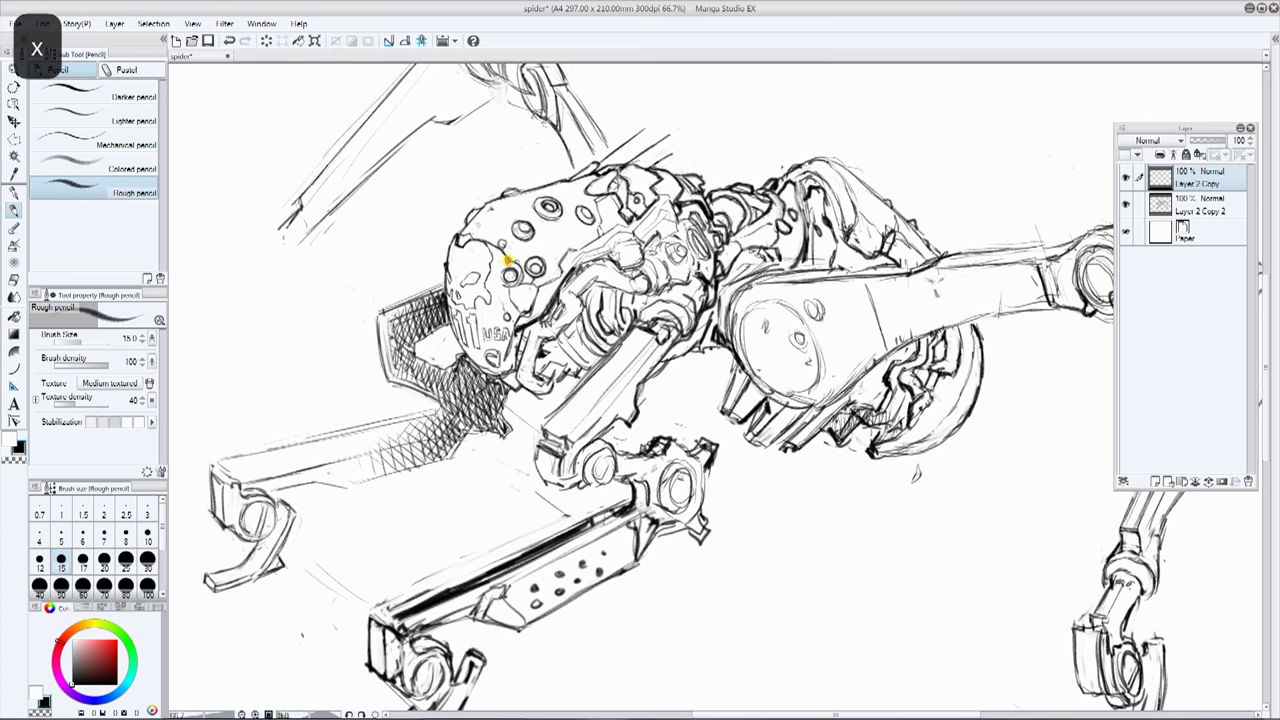
key("x")
key("x")
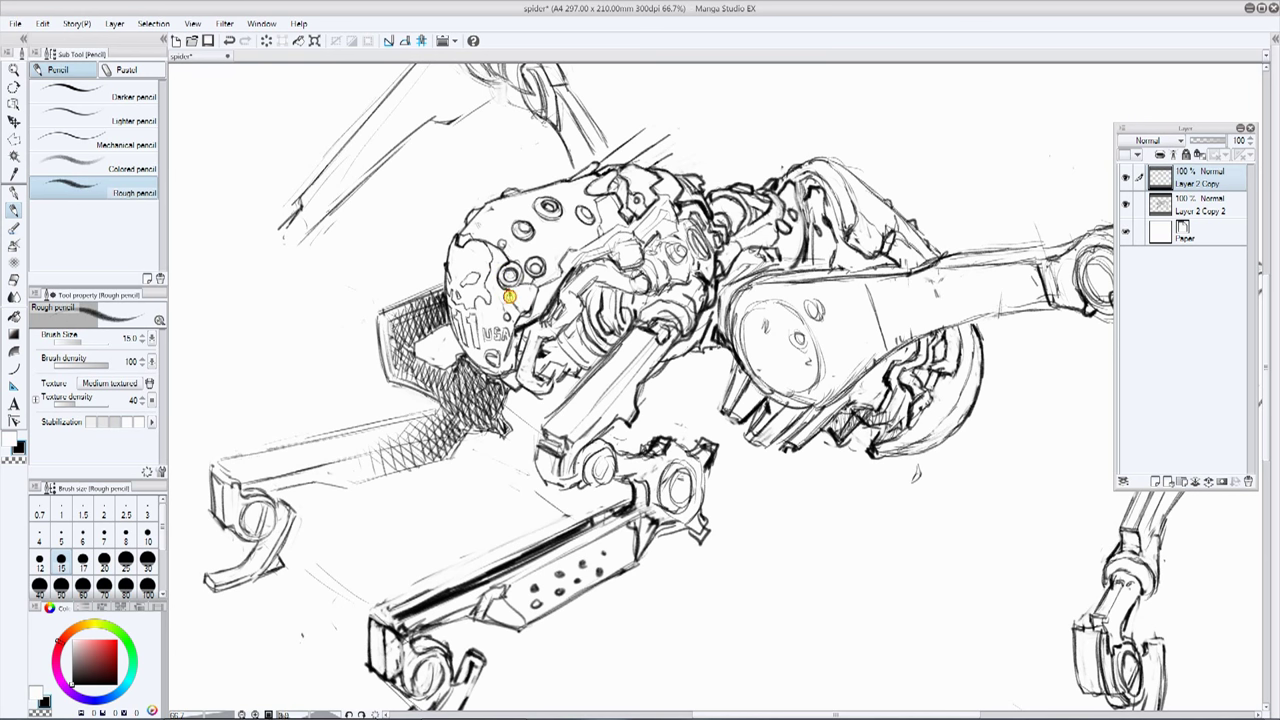
Step: Paint out the lettering on the lower front of the head and redraw it as a smaller, neater marking
key("x")
key("x")
key("x")
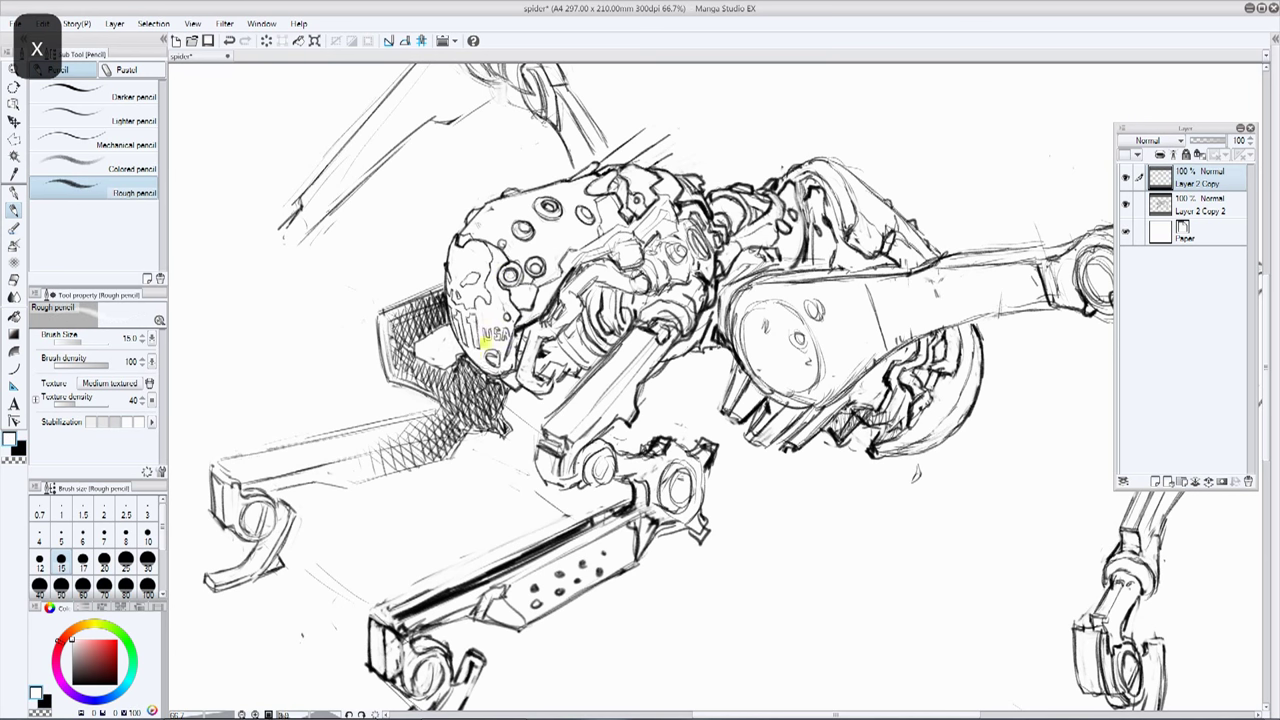
key("x")
key("x")
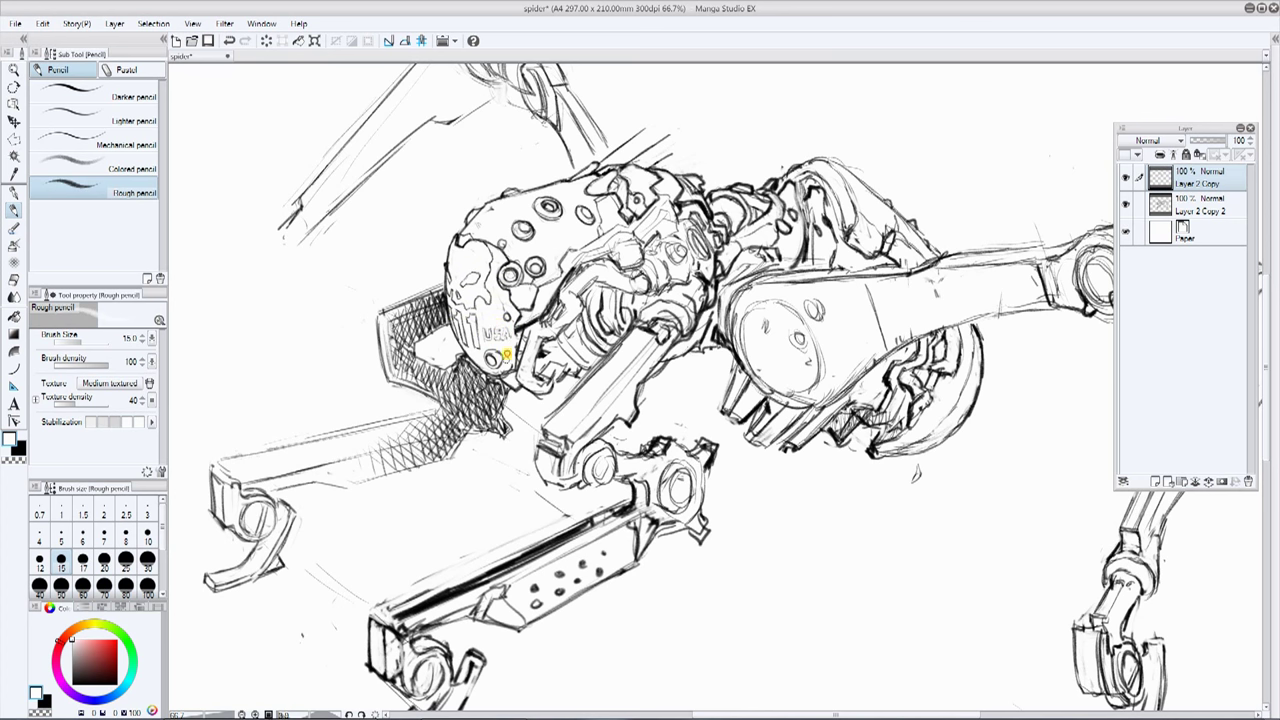
key("x")
key("x")
key("x")
key("x")
key("x")
key("x")
key("x")
Step: Strengthen the outline and cross-hatching of the far front leg's shaded upper segment
left_click_drag(678, 87, 509, 166)
mouse_move(498, 520)
left_mouse_down()
mouse_move(490, 378)
mouse_move(537, 377)
mouse_move(553, 400)
left_mouse_up()
mouse_move(536, 382)
left_mouse_down()
mouse_move(573, 277)
mouse_move(537, 352)
left_mouse_up()
mouse_move(530, 358)
left_mouse_down()
mouse_move(546, 369)
mouse_move(543, 334)
mouse_move(567, 354)
left_mouse_up()
mouse_move(636, 163)
left_mouse_down()
mouse_move(699, 196)
mouse_move(592, 274)
left_mouse_up()
key("x")
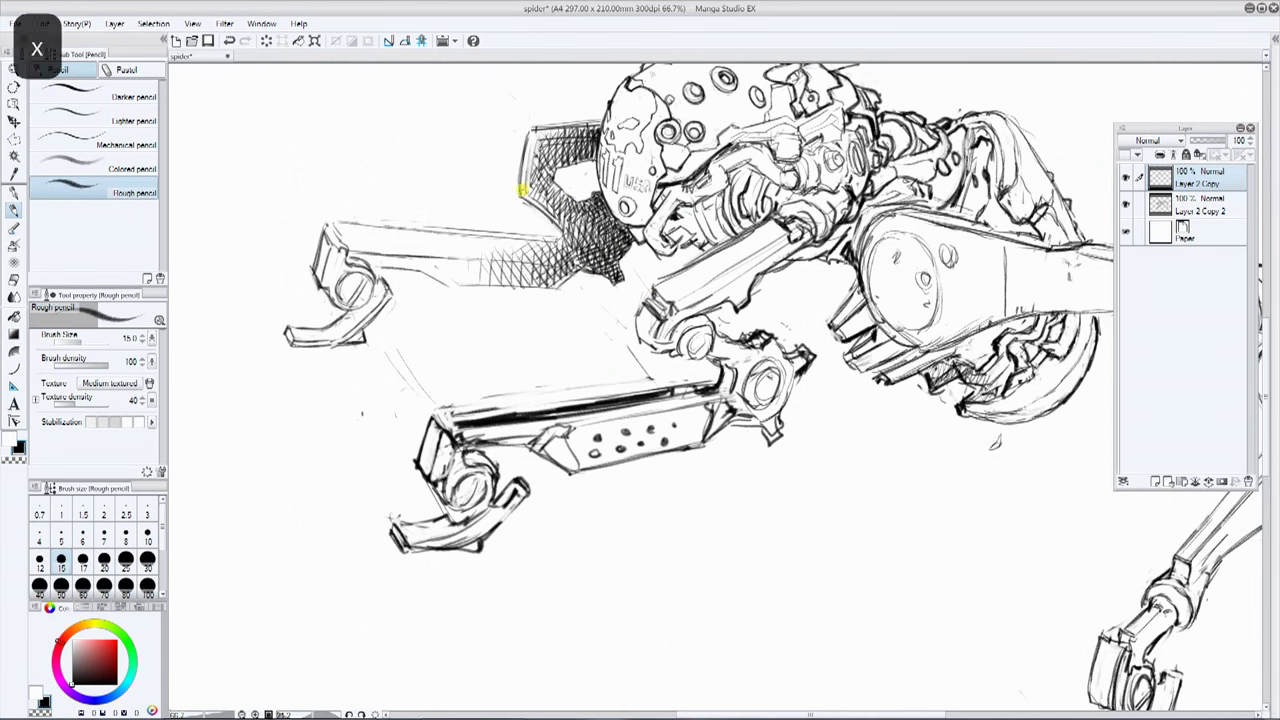
left_click_drag(523, 189, 543, 212)
left_click_drag(620, 137, 465, 300)
left_click_drag(456, 357, 475, 386)
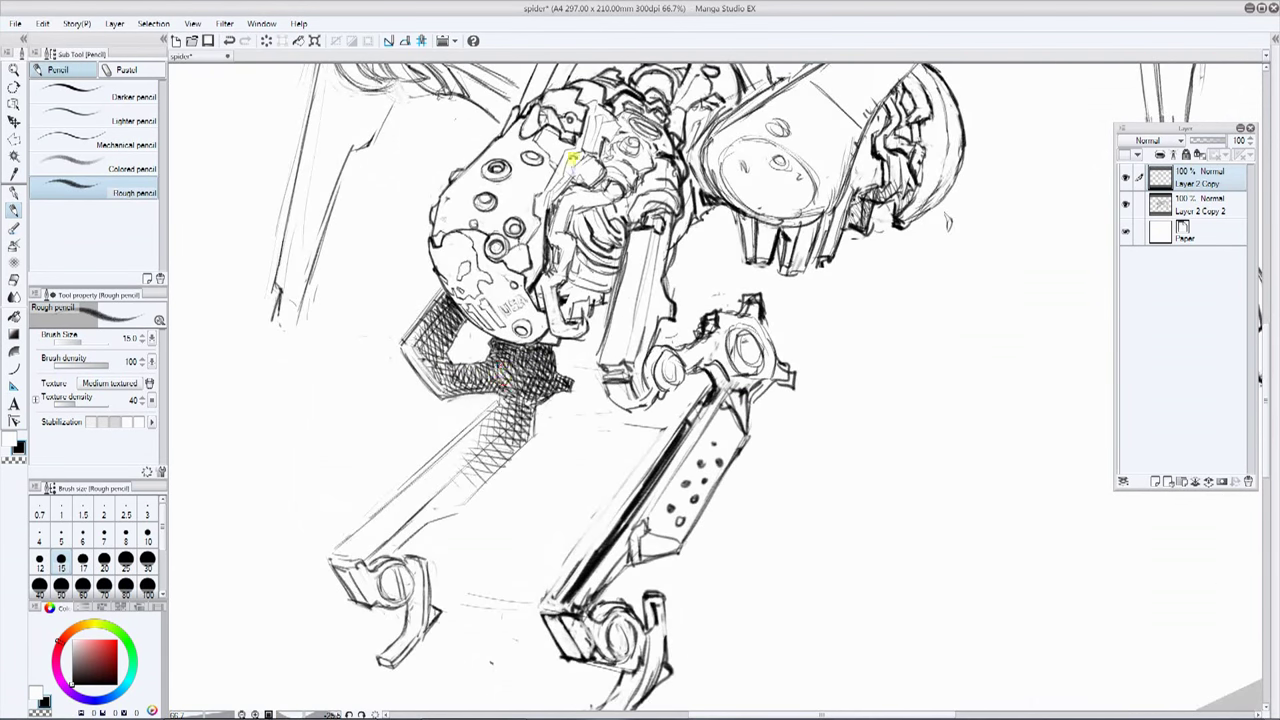
Step: Reshape the outer contour of the far front leg's hatched segment using black and white pencil, and save the drawing
left_click_drag(573, 158, 700, 118)
key("x")
mouse_move(459, 204)
left_mouse_down()
mouse_move(679, 155)
mouse_move(437, 226)
mouse_move(430, 203)
mouse_move(441, 270)
left_mouse_up()
key("x")
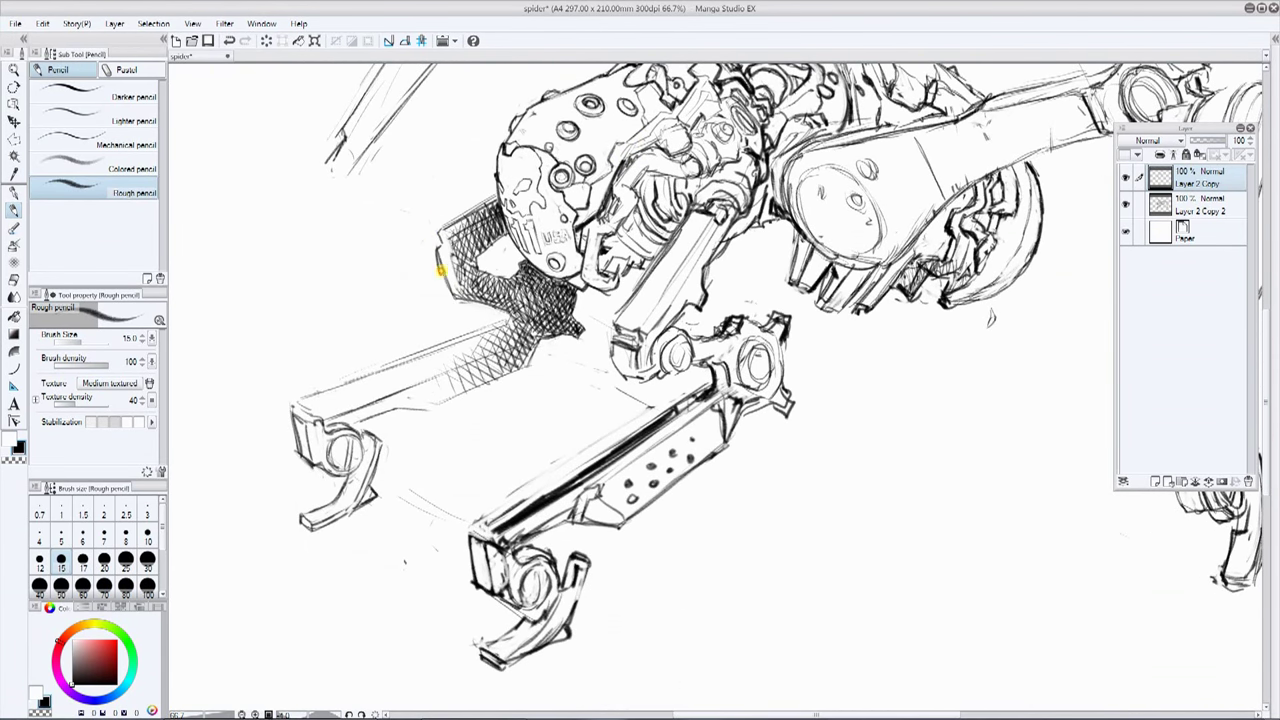
key("x")
left_click_drag(474, 226, 425, 369)
key("x")
left_click_drag(409, 345, 429, 305)
left_click_drag(744, 132, 894, 200)
left_click(894, 200, "alt")
left_click_drag(1036, 77, 971, 183)
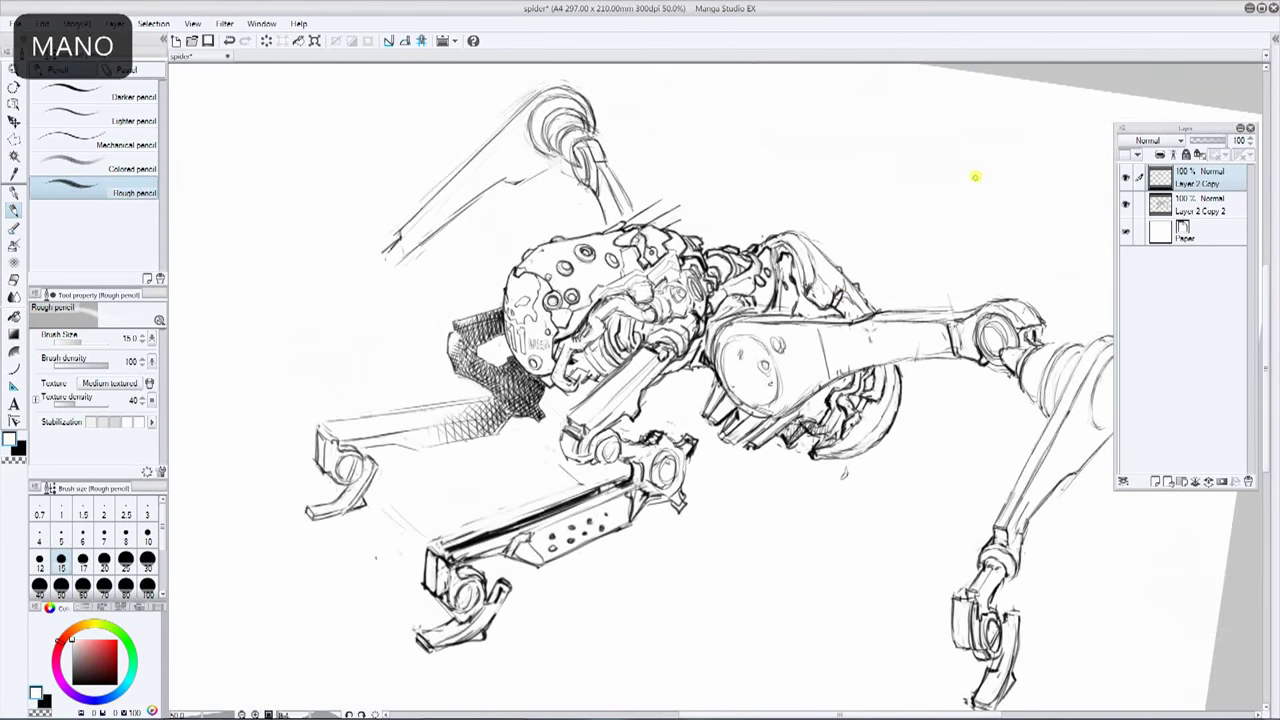
key("ctrl+s")
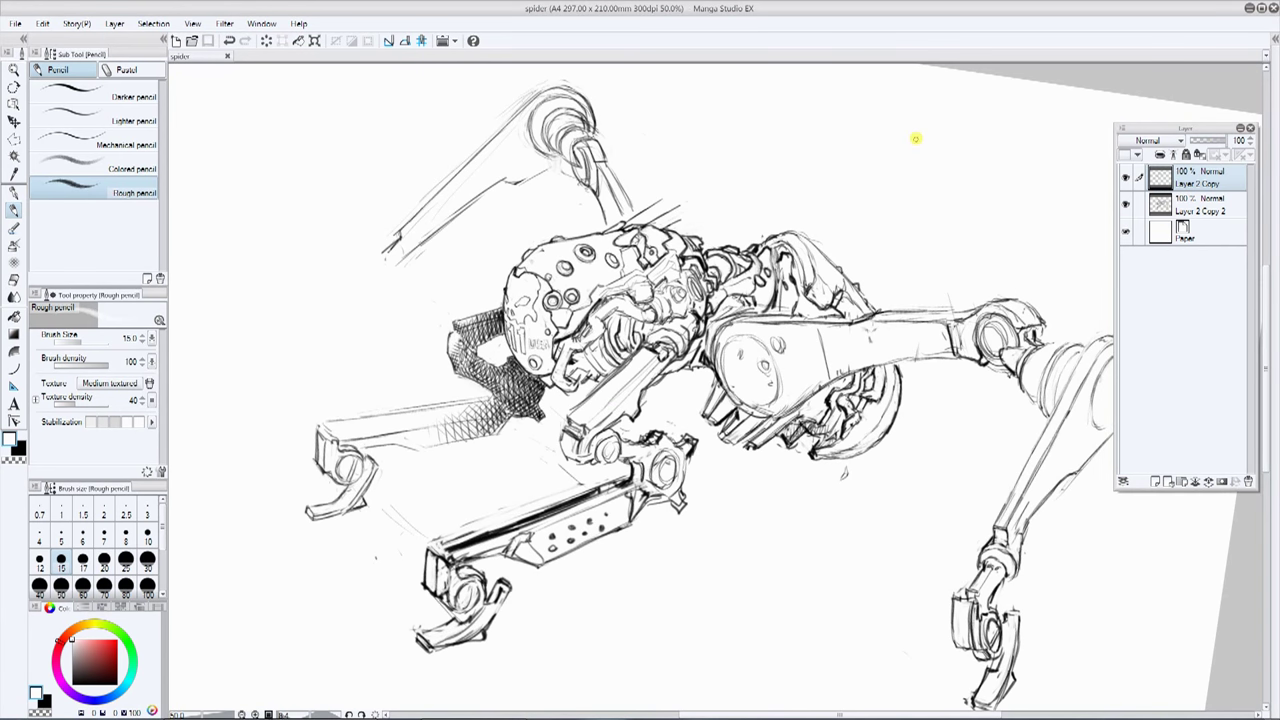
Step: Set the brush size to 20 and paint out the rough lines along the near front leg's dark groove in white
left_click_drag(740, 488, 808, 428)
left_click_drag(808, 428, 826, 251)
left_click(748, 335, "ctrl")
key("]")
key("]")
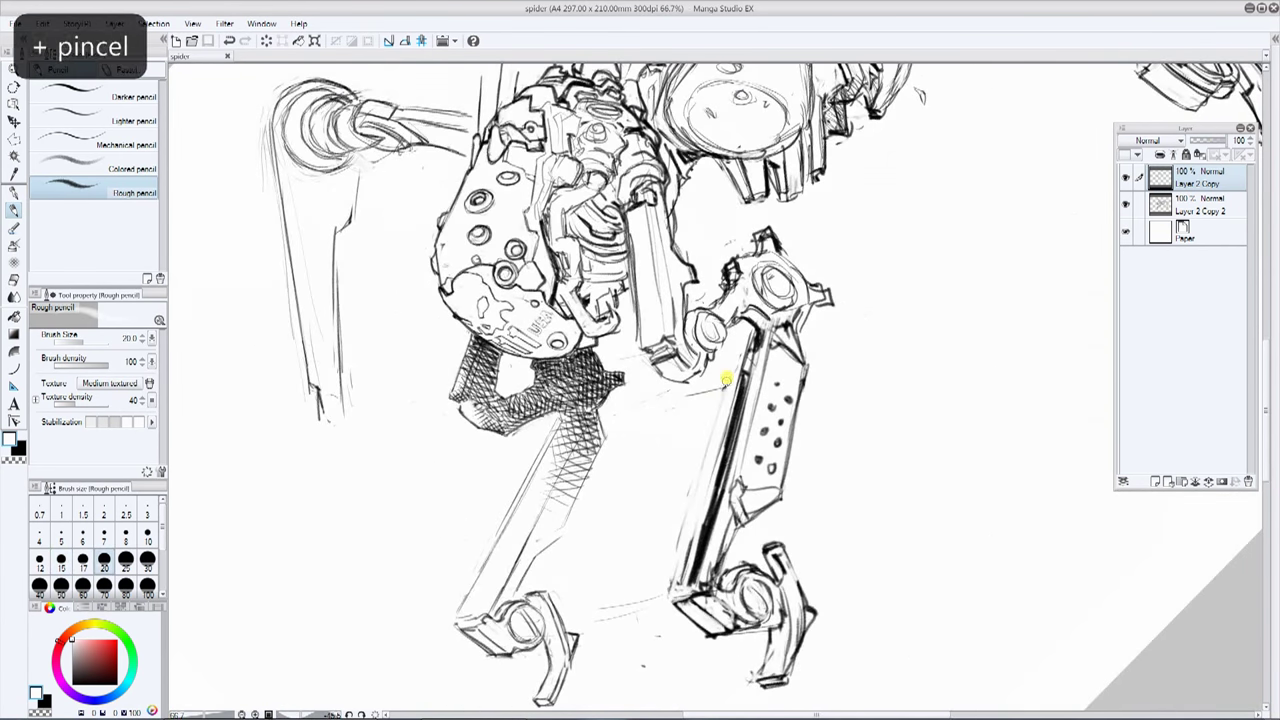
left_click_drag(700, 388, 694, 374)
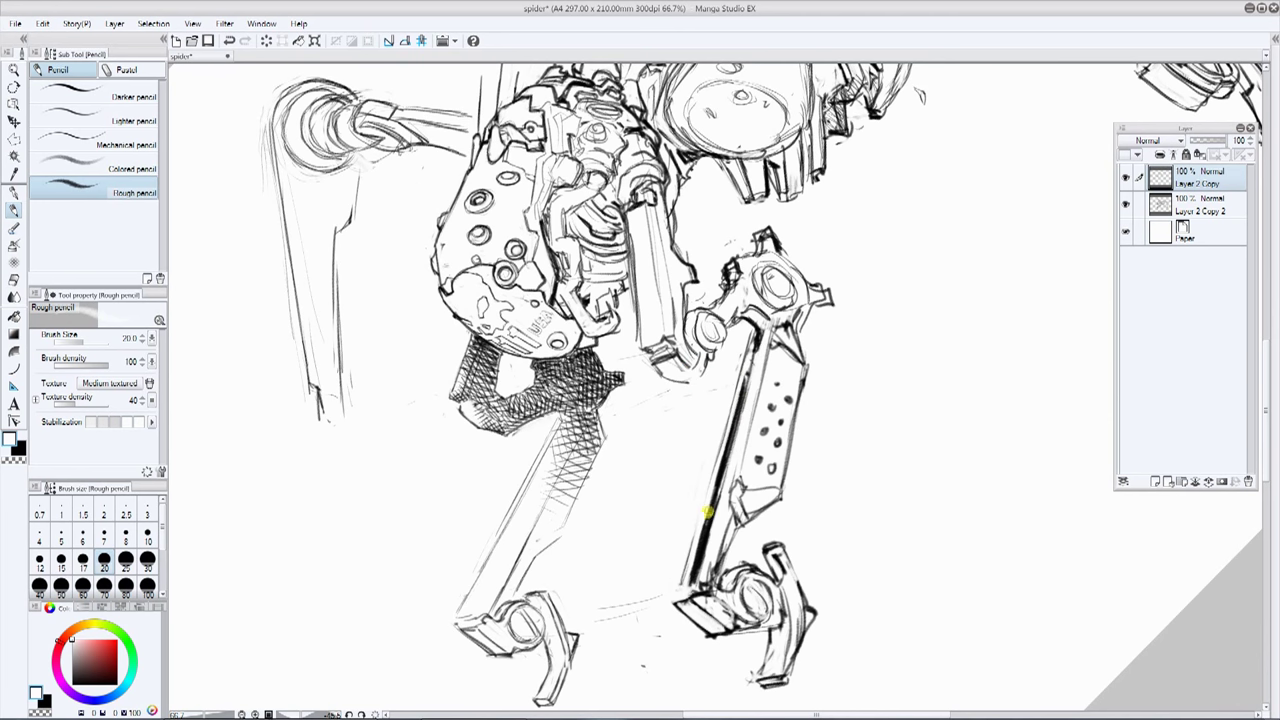
mouse_move(707, 512)
left_mouse_down()
mouse_move(737, 343)
mouse_move(760, 366)
left_mouse_up()
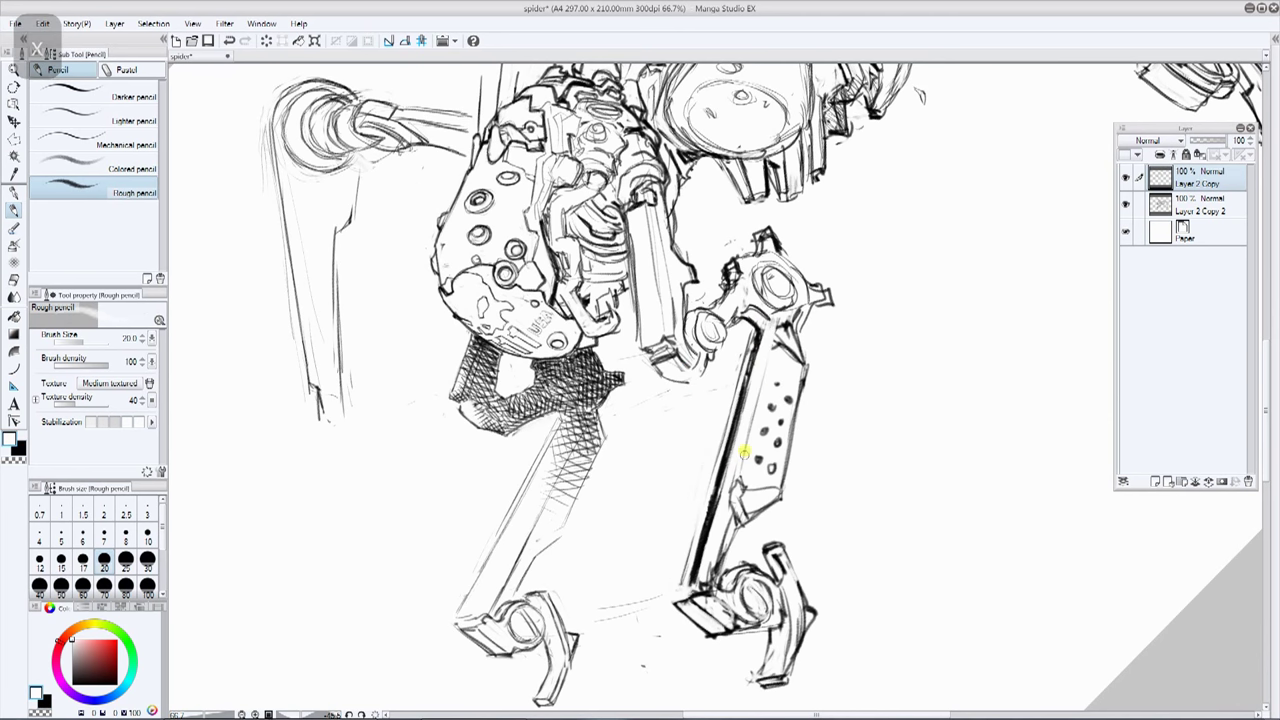
mouse_move(749, 449)
left_mouse_down()
mouse_move(747, 374)
mouse_move(767, 361)
mouse_move(755, 400)
left_mouse_up()
Step: Redraw the edges between the near front leg's dark groove and its perforated side panel
key("x")
key("x")
mouse_move(768, 352)
left_mouse_down()
mouse_move(749, 331)
mouse_move(767, 468)
left_mouse_up()
key("x")
key("x")
left_click_drag(753, 328, 774, 470)
key("x")
key("x")
left_click_drag(788, 300, 826, 346)
mouse_move(702, 498)
left_mouse_down()
mouse_move(731, 419)
mouse_move(724, 478)
left_mouse_up()
Step: Clean up and redraw the small round joint at the lower end of the near front leg's upper segment
left_click_drag(833, 264, 958, 323)
scroll(958, 323, "down", 1)
mouse_move(1043, 199)
left_mouse_down()
mouse_move(865, 338)
mouse_move(700, 234)
left_mouse_up()
scroll(732, 390, "up", 1)
key("x")
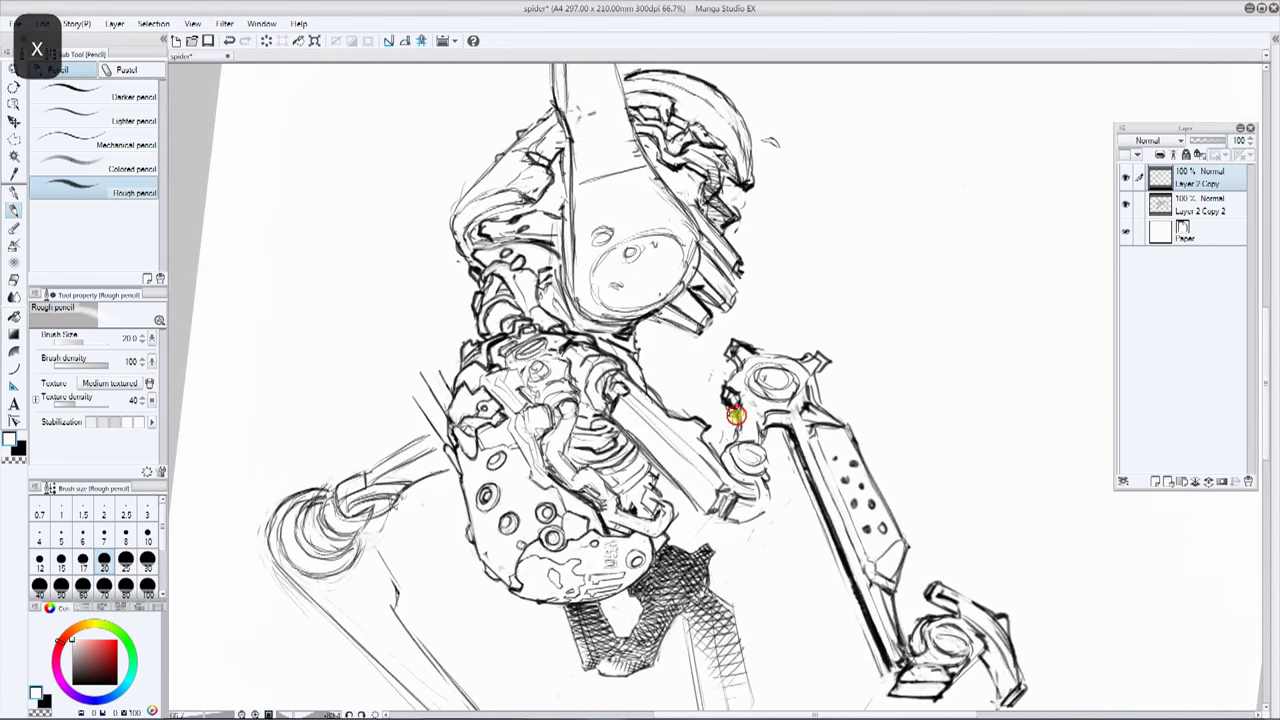
mouse_move(734, 414)
left_mouse_down()
mouse_move(721, 386)
mouse_move(966, 309)
left_mouse_up()
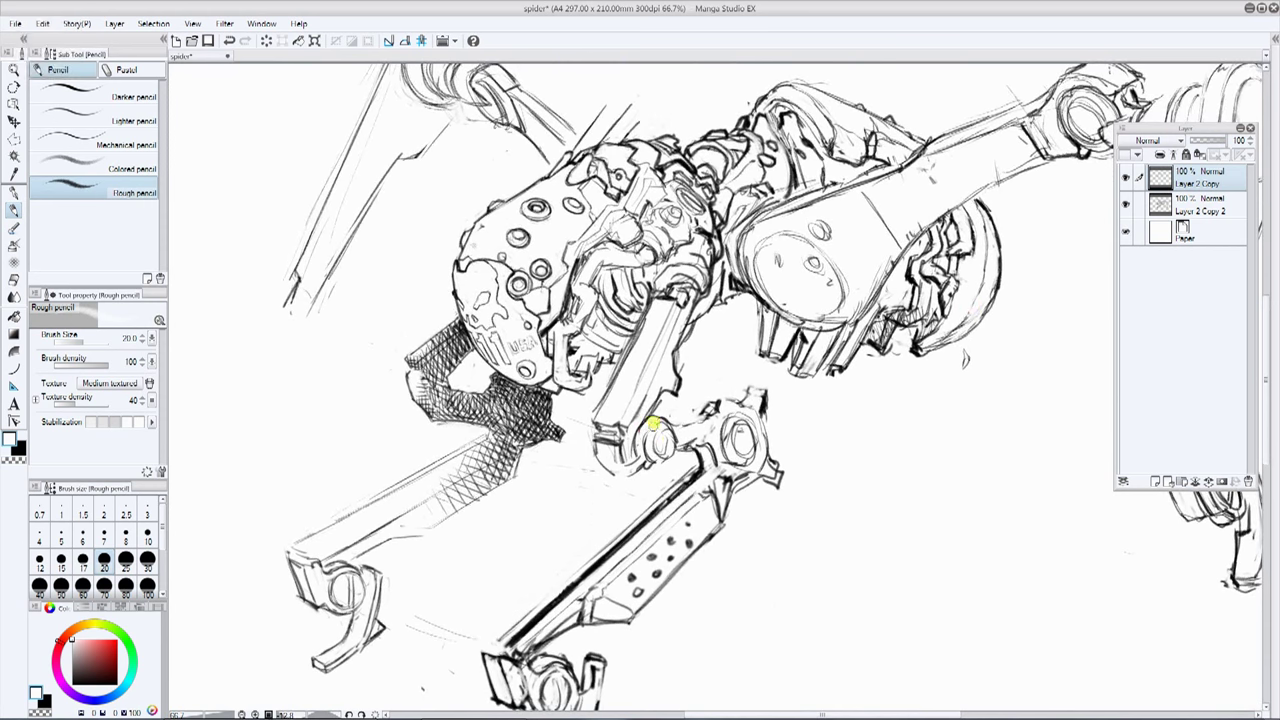
key("x")
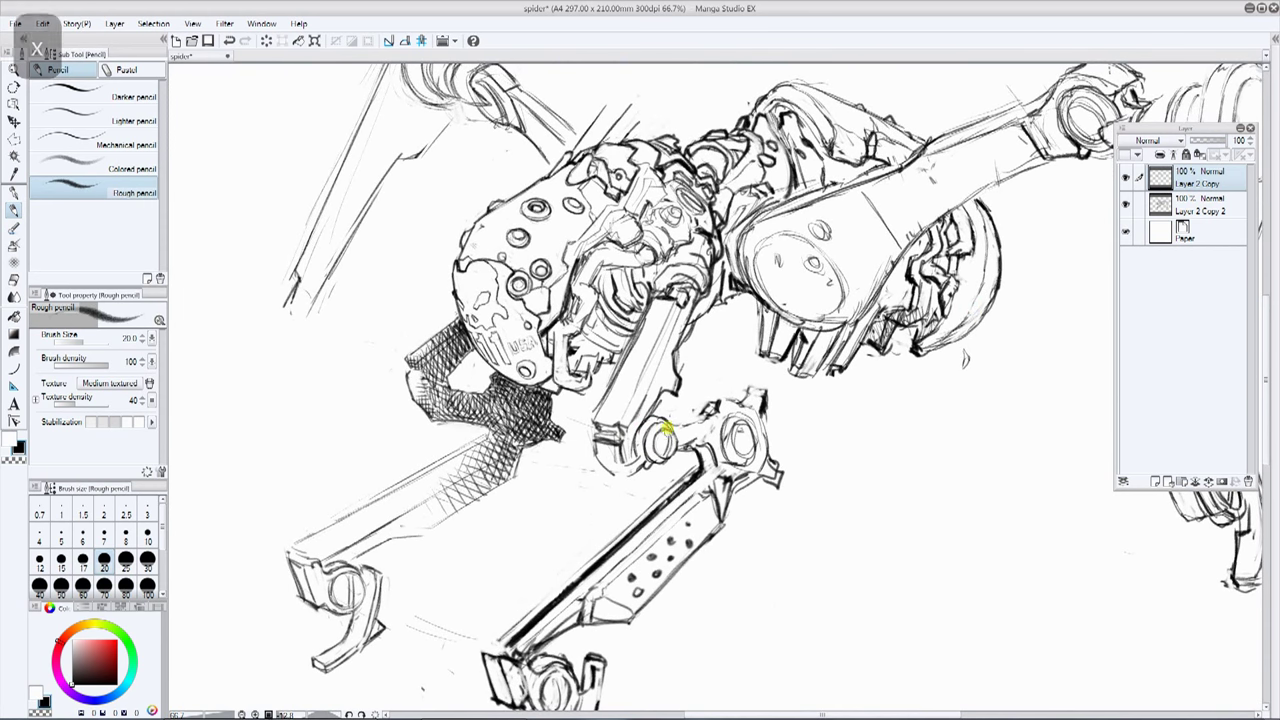
mouse_move(641, 466)
left_mouse_down()
mouse_move(606, 329)
mouse_move(652, 478)
left_mouse_up()
key("x")
Step: Refine the end cap and side edges of the near front leg's upper segment with black and white pencil strokes
left_click_drag(638, 320, 600, 440)
key("x")
left_click_drag(709, 257, 639, 282)
key("x")
mouse_move(634, 449)
left_mouse_down()
mouse_move(610, 367)
mouse_move(668, 477)
left_mouse_up()
key("x")
key("x")
key("x")
left_click_drag(629, 349, 679, 474)
key("x")
Step: Redraw the ringed collar where the near front leg's upper segment meets the body
left_click_drag(640, 294, 771, 280)
mouse_move(905, 215)
left_mouse_down()
mouse_move(658, 290)
mouse_move(591, 251)
mouse_move(554, 390)
mouse_move(572, 387)
left_mouse_up()
key("x")
key("x")
key("x")
key("x")
key("x")
key("x")
key("x")
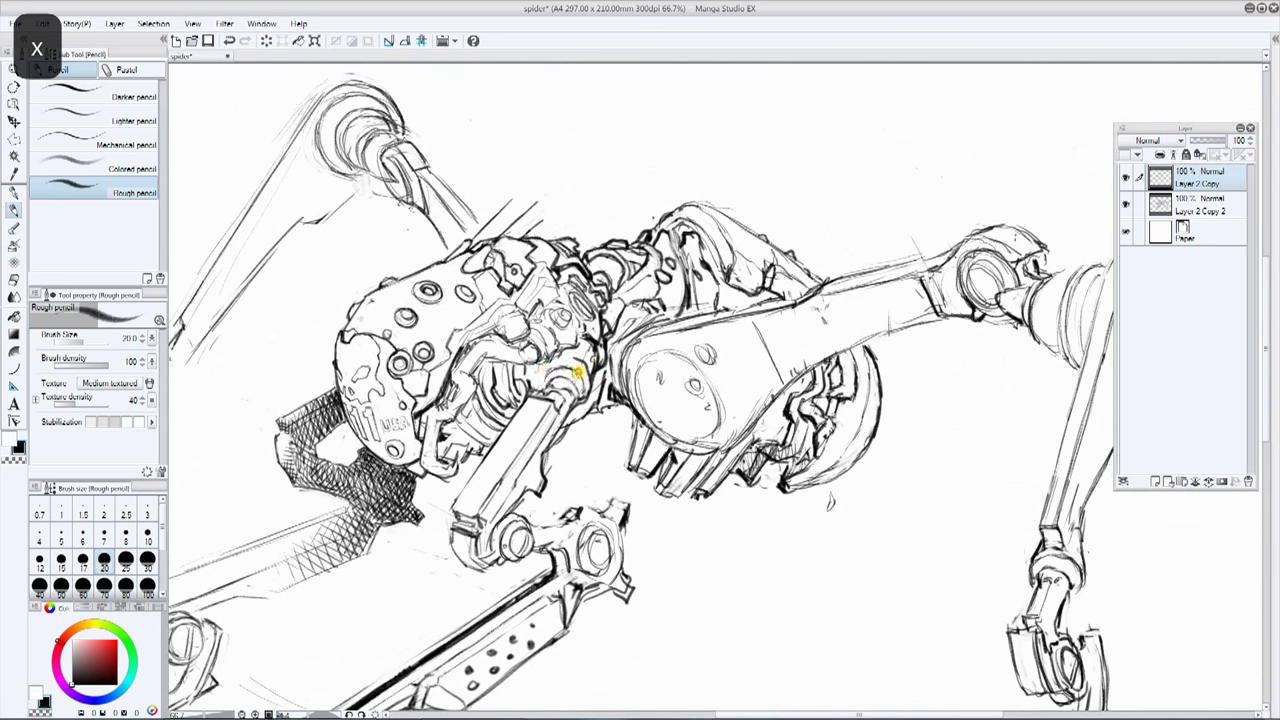
key("x")
key("x")
key("x")
key("x")
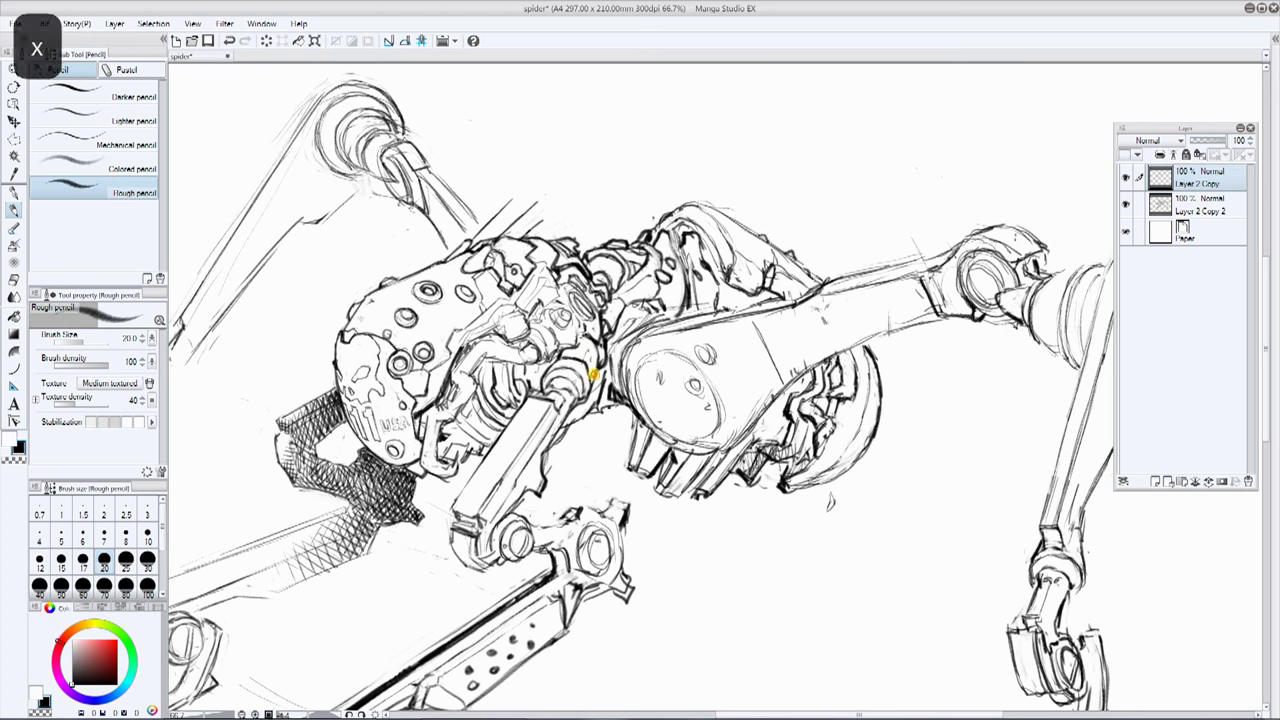
Step: Sharpen the linework of the joint directly above the near front leg's collar, alternating black and white pencil
key("x")
key("x")
key("x")
key("x")
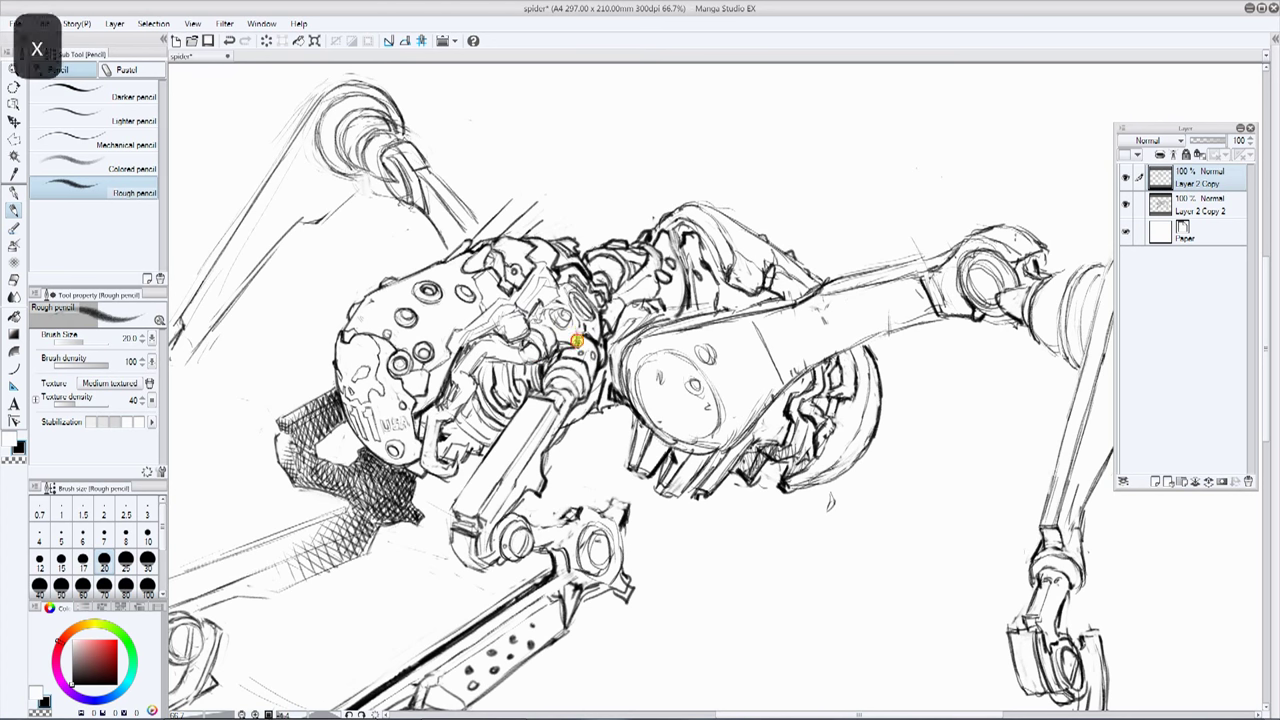
key("x")
key("x")
key("x")
key("x")
Step: Define the small fittings behind the head's side hose and save the drawing
key("x")
key("x")
key("x")
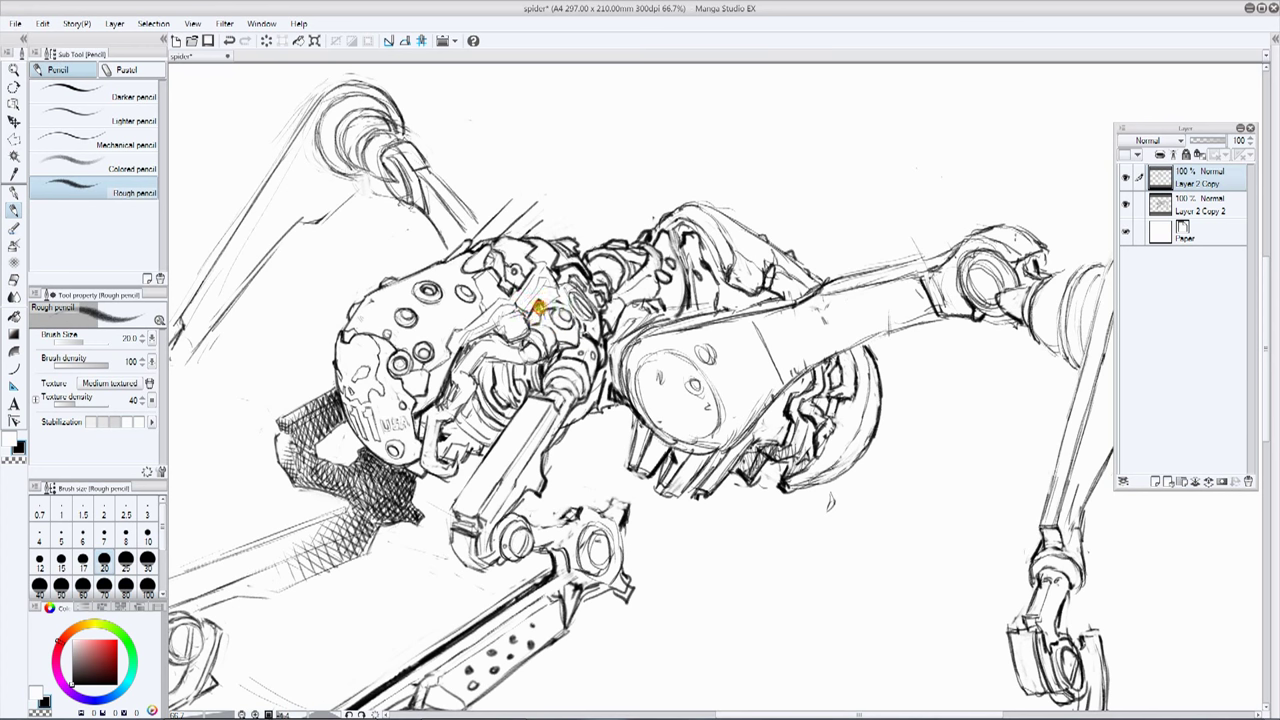
key("x")
key("x")
scroll(686, 191, "down", 1)
key("ctrl+s")
scroll(694, 177, "down", 1)
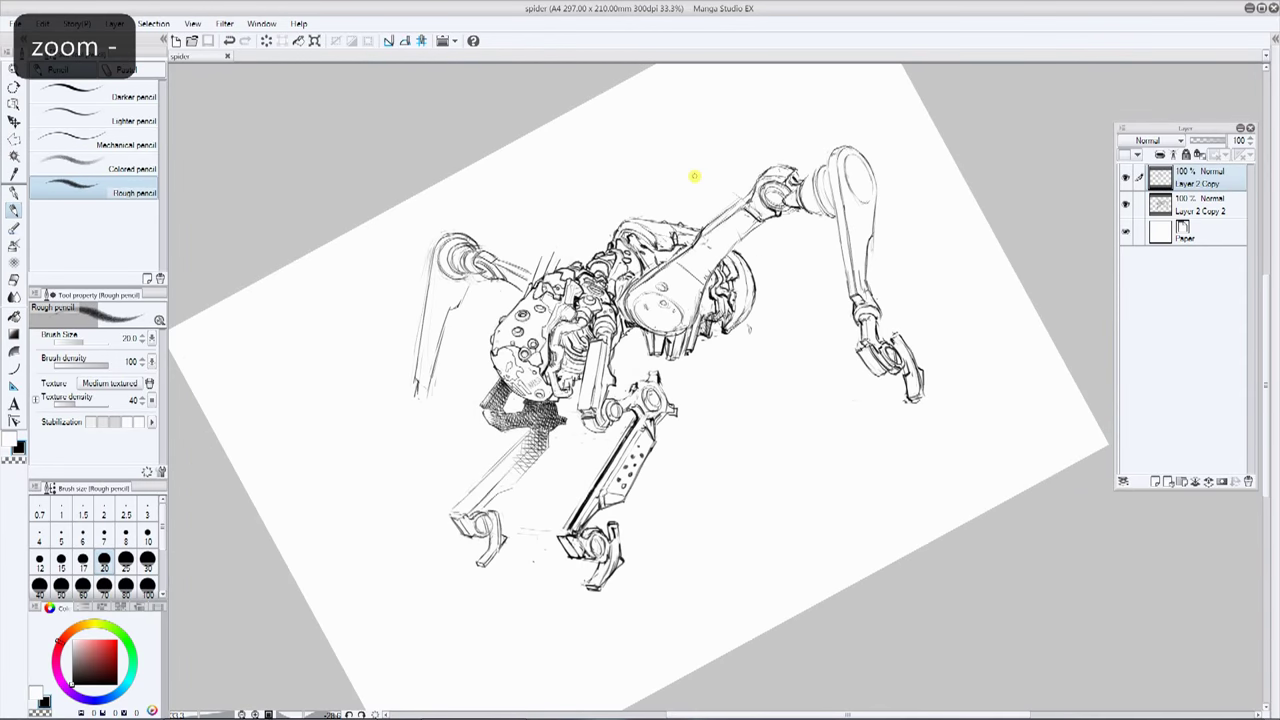
Step: Refine the head's side plate above the hose and clean up the lines between the body and near rear leg's disc
scroll(631, 314, "up", 2)
left_click_drag(631, 314, 665, 342)
scroll(665, 342, "up", 1)
scroll(626, 243, "down", 1)
mouse_move(626, 243)
left_mouse_down()
mouse_move(593, 344)
mouse_move(603, 302)
left_mouse_up()
key("x")
key("x")
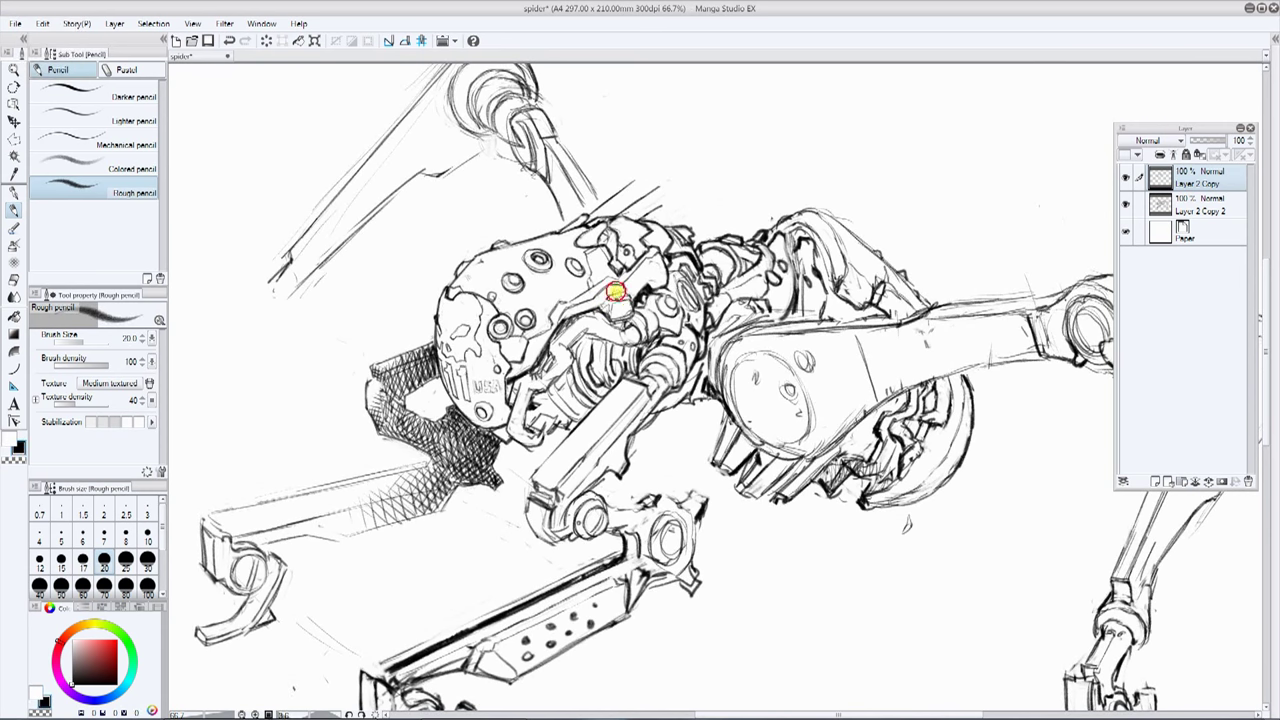
key("x")
key("x")
left_click_drag(751, 316, 726, 217)
key("x")
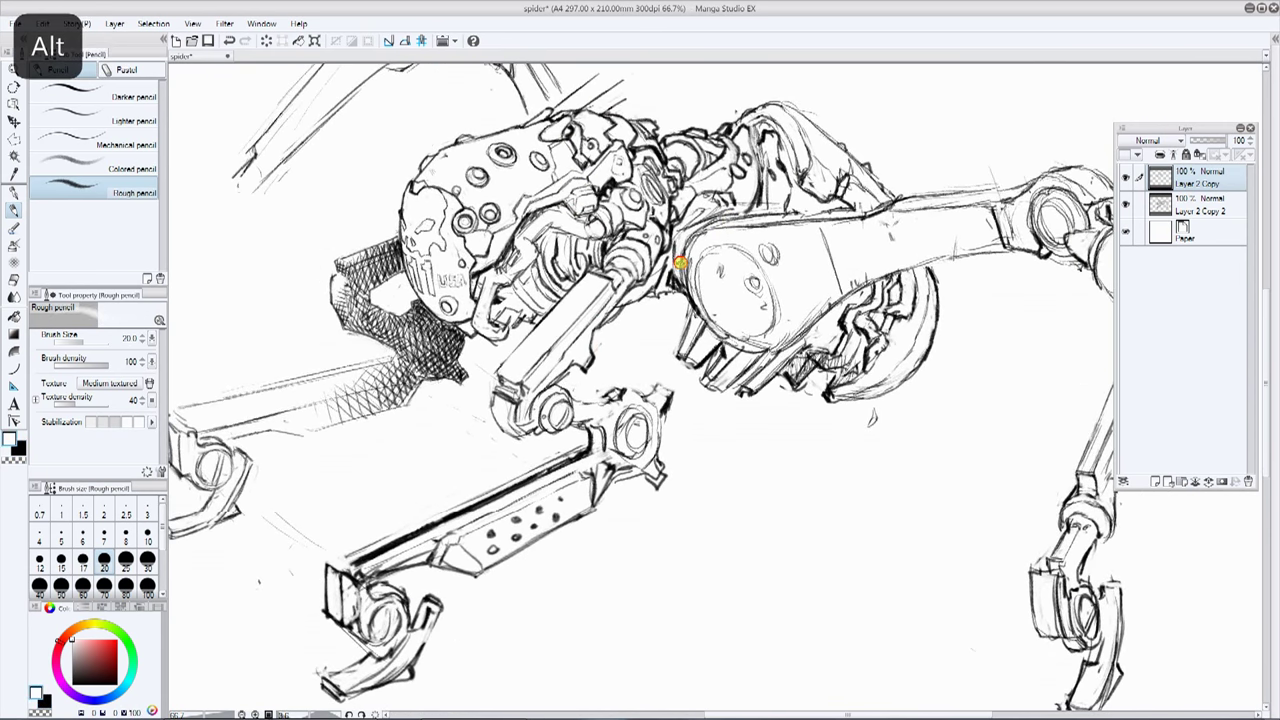
Step: Tidy the end of the near front leg's dark groove where it meets the spiked knee hub
left_click_drag(612, 325, 586, 394)
mouse_move(600, 238)
left_mouse_down()
mouse_move(562, 261)
mouse_move(586, 457)
mouse_move(523, 354)
mouse_move(562, 366)
left_mouse_up()
key("x")
key("x")
key("x")
key("x")
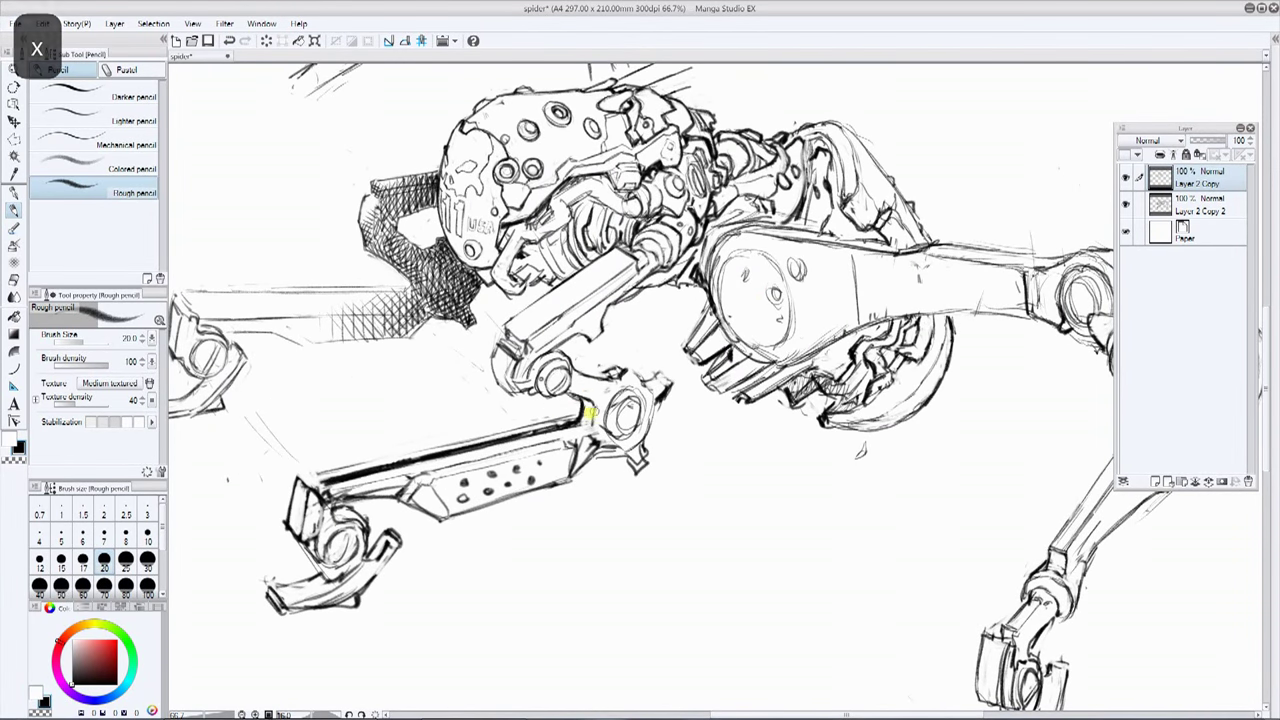
key("x")
key("x")
left_click_drag(596, 424, 597, 423)
key("x")
Step: Redraw the edges joining the near front leg's knee hub to its perforated side panel
left_click_drag(790, 405, 714, 190)
key("x")
mouse_move(667, 376)
left_mouse_down()
mouse_move(651, 436)
mouse_move(677, 346)
mouse_move(673, 394)
left_mouse_up()
key("x")
key("x")
key("x")
key("x")
mouse_move(673, 290)
left_mouse_down()
mouse_move(723, 338)
mouse_move(690, 398)
left_mouse_up()
key("x")
key("x")
key("x")
key("x")
Step: Clean up and darken the holes in the near front leg's side panel, and save the drawing
left_click_drag(788, 286, 723, 264)
left_click_drag(726, 485, 699, 407)
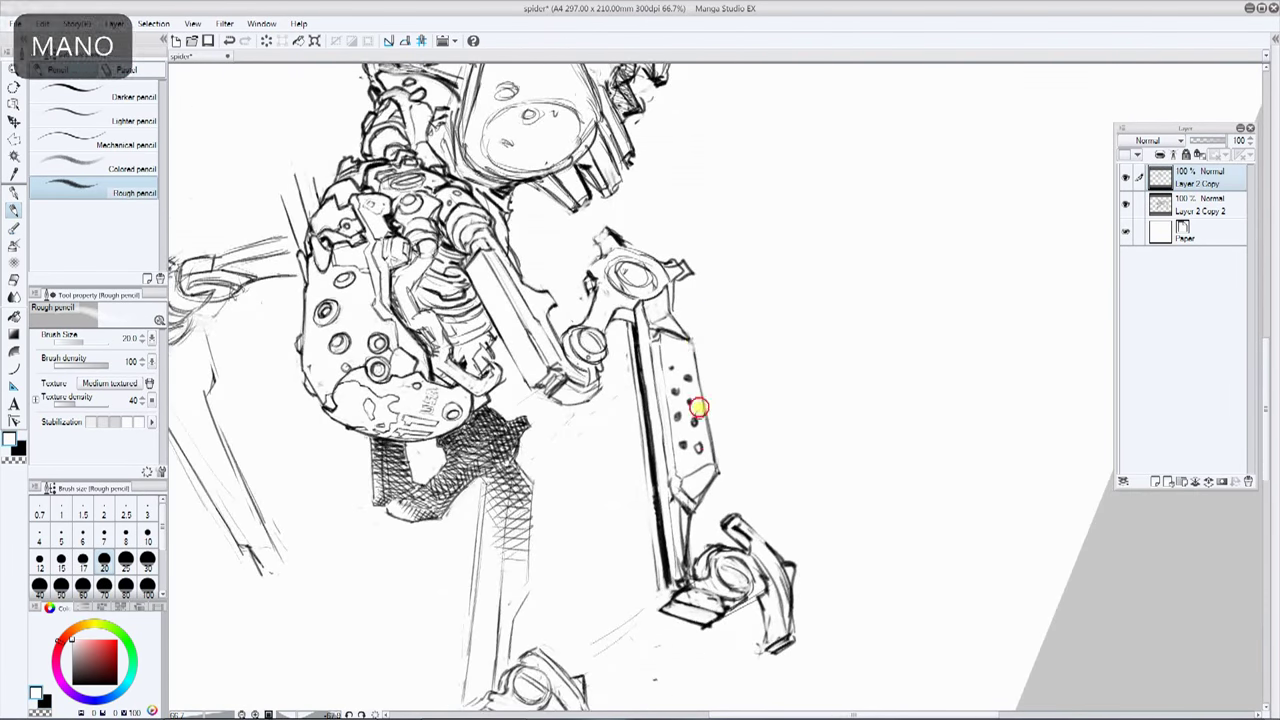
key("x")
left_click_drag(689, 337, 786, 280)
key("x")
key("x")
left_click(651, 387)
left_click(717, 338)
key("ctrl+minus")
left_click_drag(979, 226, 877, 309)
key("ctrl+s")
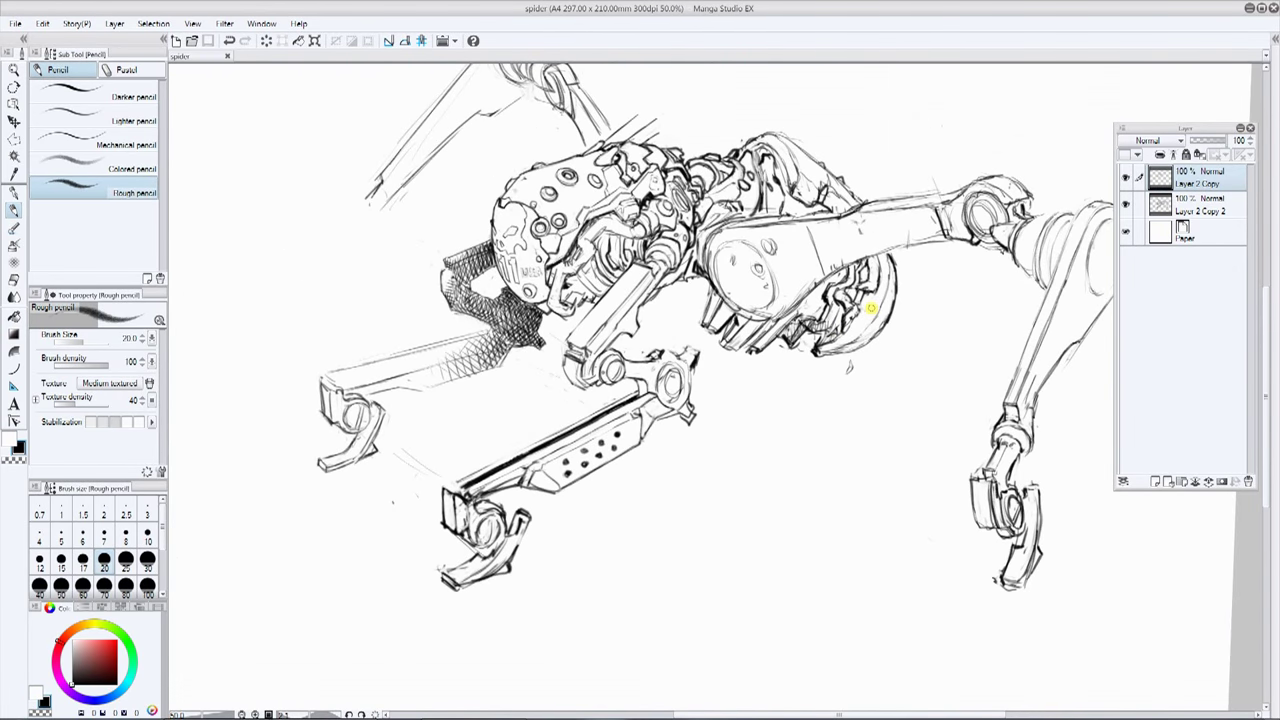
Step: Strengthen both long edges of the near rear leg's upper segment and paint out stray lines beside them
left_click_drag(871, 308, 823, 326)
key("x")
mouse_move(668, 266)
left_mouse_down()
mouse_move(671, 290)
mouse_move(737, 340)
mouse_move(658, 258)
mouse_move(651, 177)
mouse_move(609, 271)
left_mouse_up()
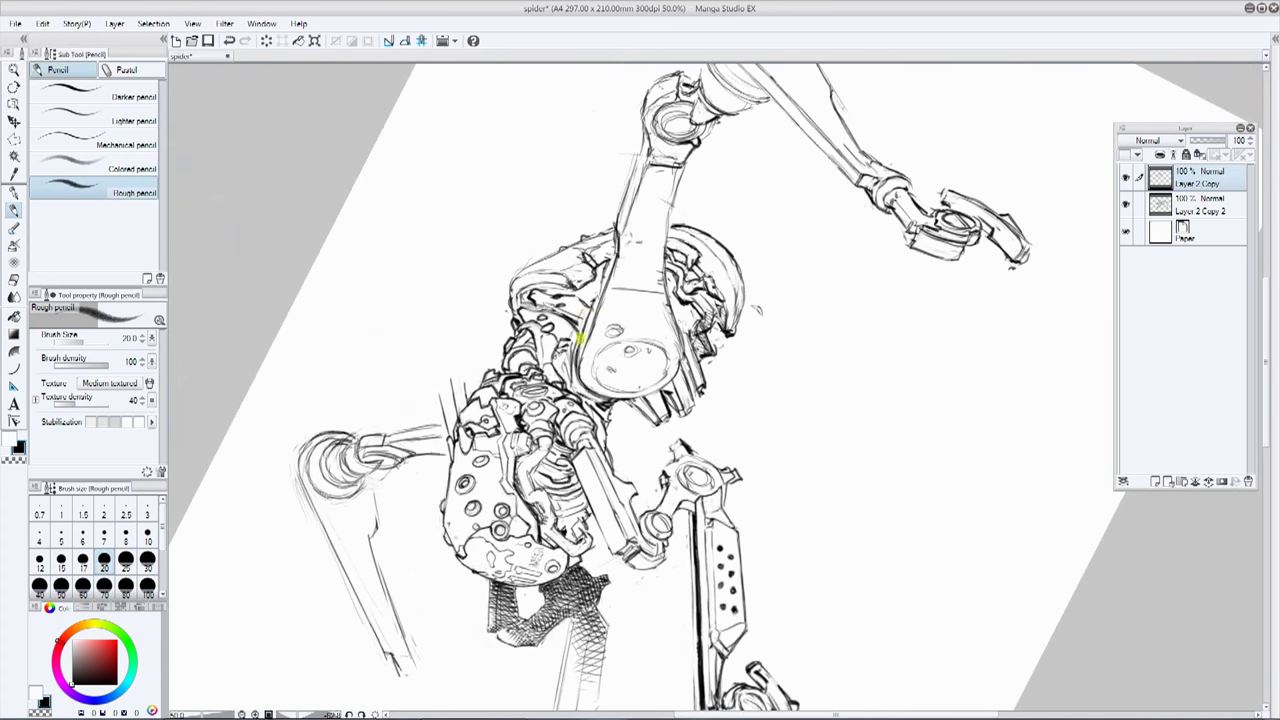
key("x")
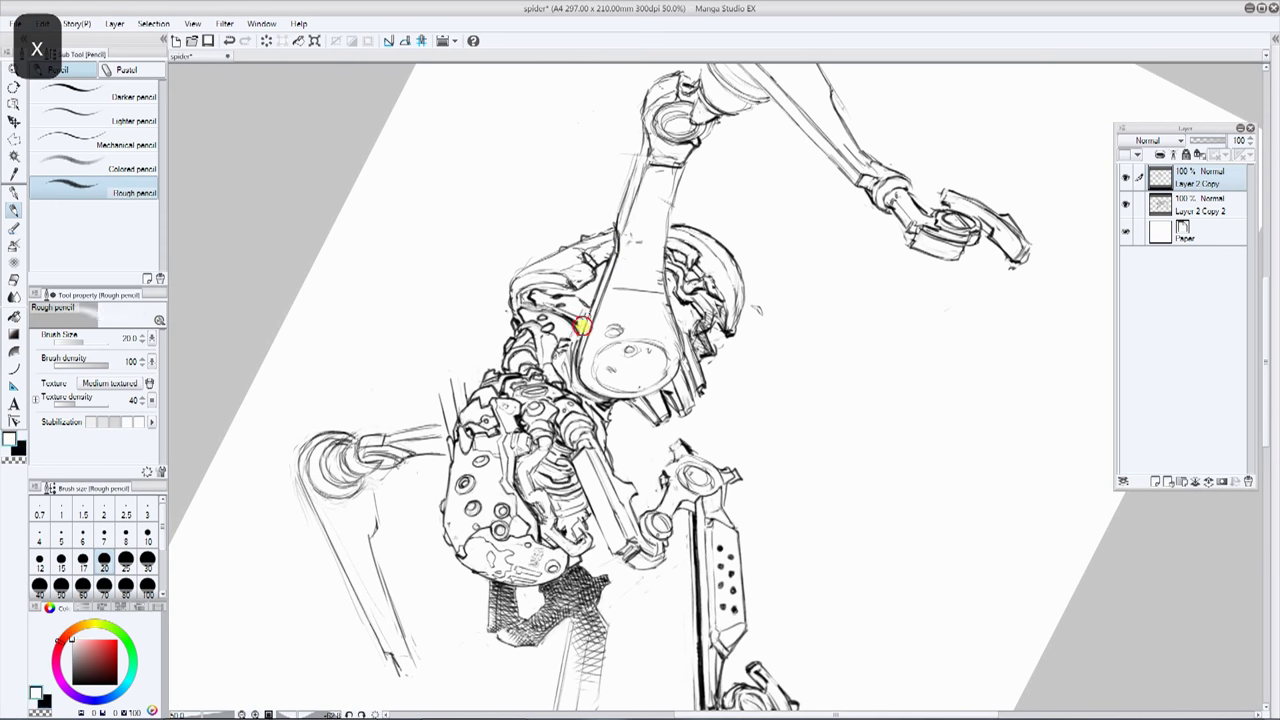
key("x")
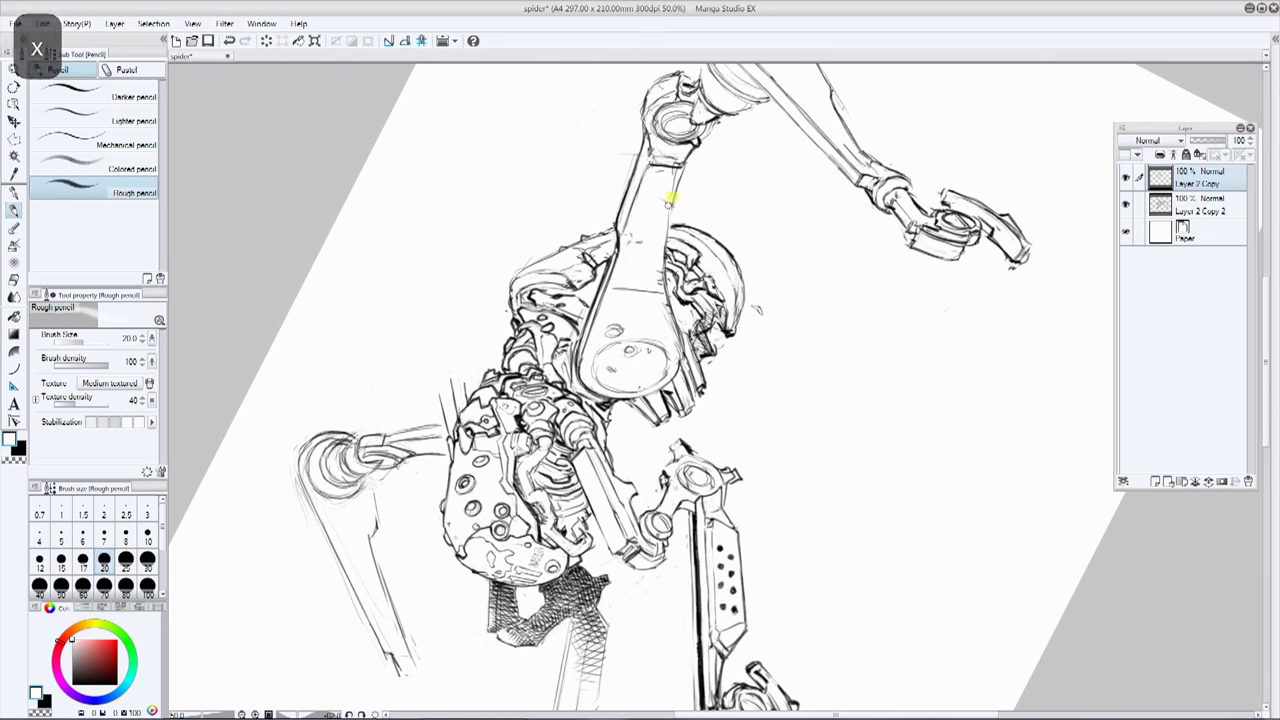
key("x")
left_click_drag(676, 196, 667, 238)
Step: Redraw the contour around the near rear leg's large hip disc with black and white pencil
key("x")
left_click_drag(679, 356, 672, 306)
key("x")
key("x")
left_click_drag(653, 193, 714, 337)
key("x")
key("x")
key("x")
key("x")
key("x")
key("x")
Step: Redefine the circular ring of the near rear leg's knee joint
left_click_drag(934, 194, 868, 160, "alt")
left_click_drag(880, 146, 776, 216)
key("x")
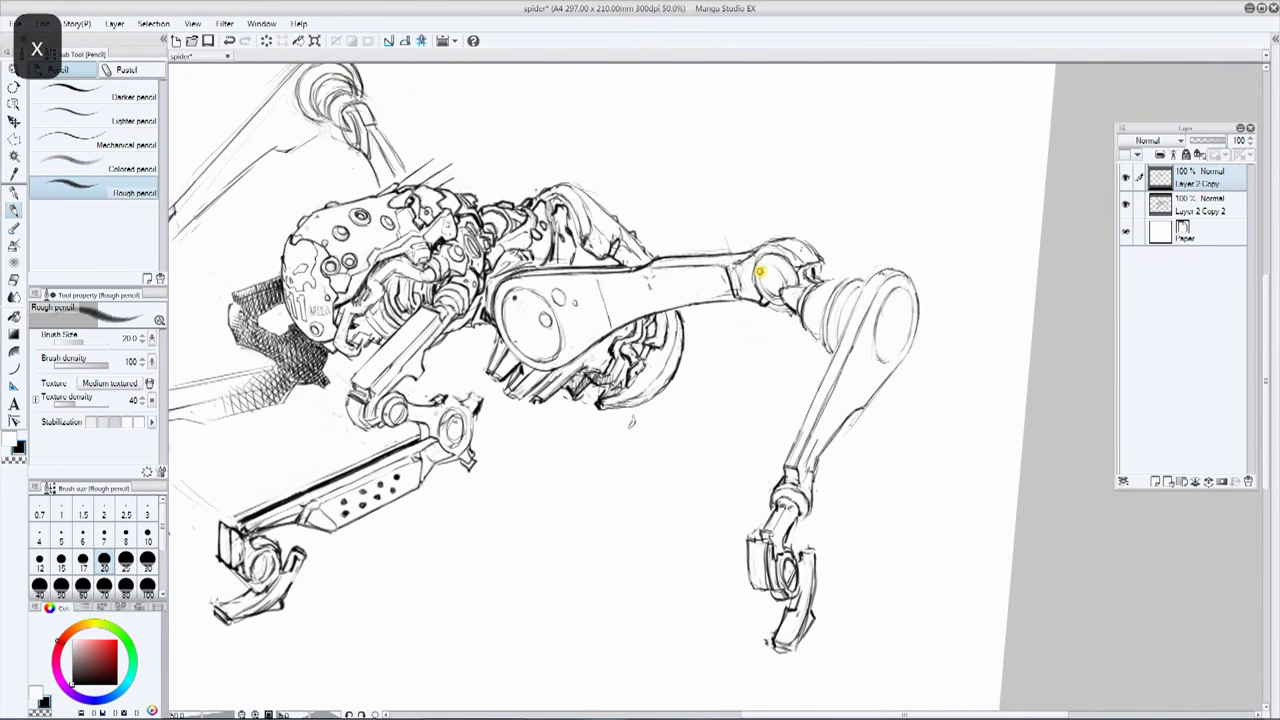
key("x")
key("x")
key("x")
key("x")
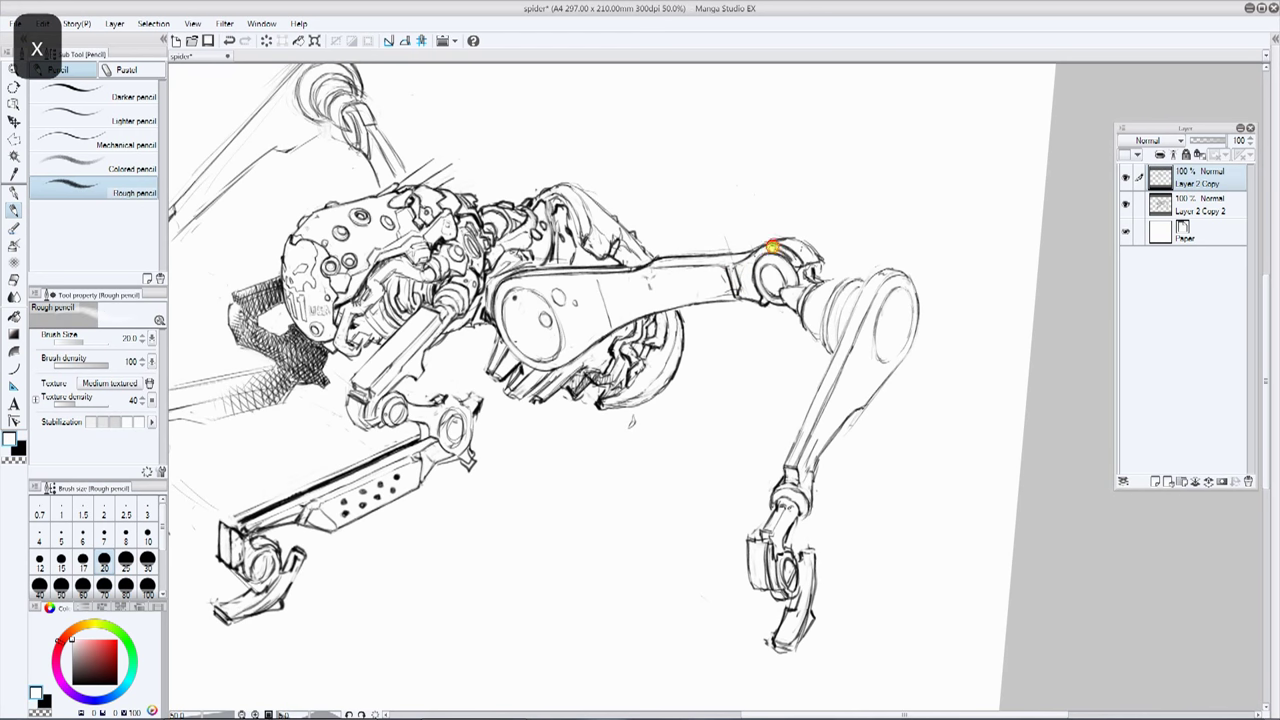
Step: Clean up the near rear leg's knee cap and its connection to the cone-shaped lower joint
key("x")
key("x")
key("x")
key("x")
key("x")
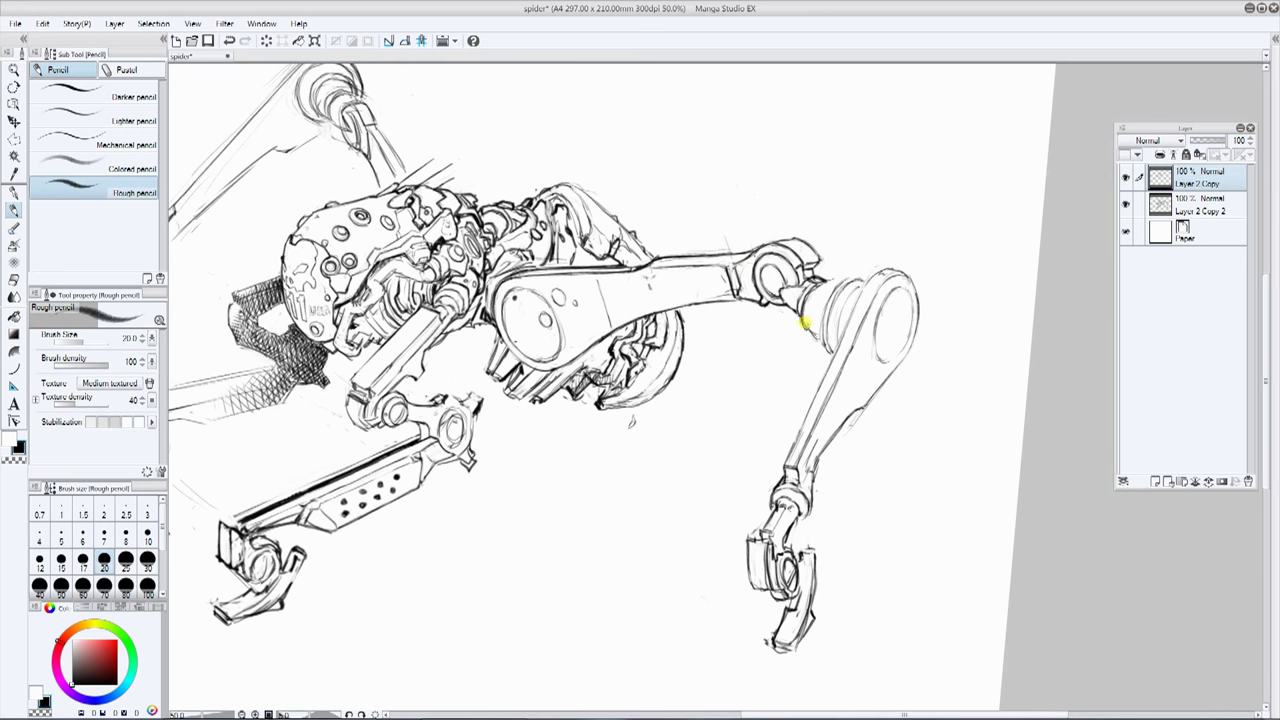
key("x")
key("ctrl+minus")
key("ctrl+plus")
mouse_move(966, 257)
left_mouse_down()
mouse_move(756, 286)
mouse_move(777, 237)
mouse_move(909, 180)
left_mouse_up()
Step: Refine the near rear leg's lower segment and claw foot, paint out stray marks at its tip, and save the drawing
key("x")
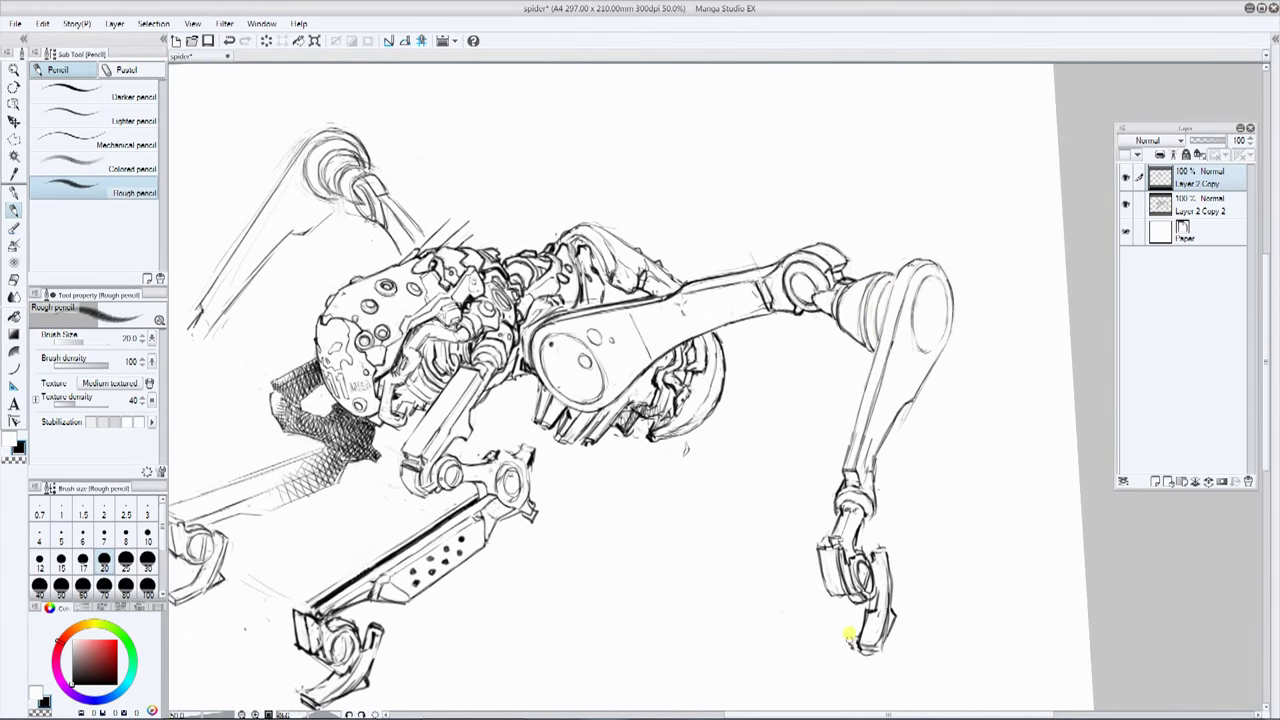
left_click_drag(790, 480, 690, 470)
left_click_drag(648, 407, 680, 280)
key("x")
left_click_drag(660, 543, 676, 536)
left_click_drag(835, 325, 780, 258)
left_click_drag(805, 447, 807, 492)
mouse_move(923, 207)
left_mouse_down()
mouse_move(846, 354)
mouse_move(832, 315)
left_mouse_up()
key("ctrl+minus")
left_click_drag(832, 315, 940, 277)
key("ctrl+s")
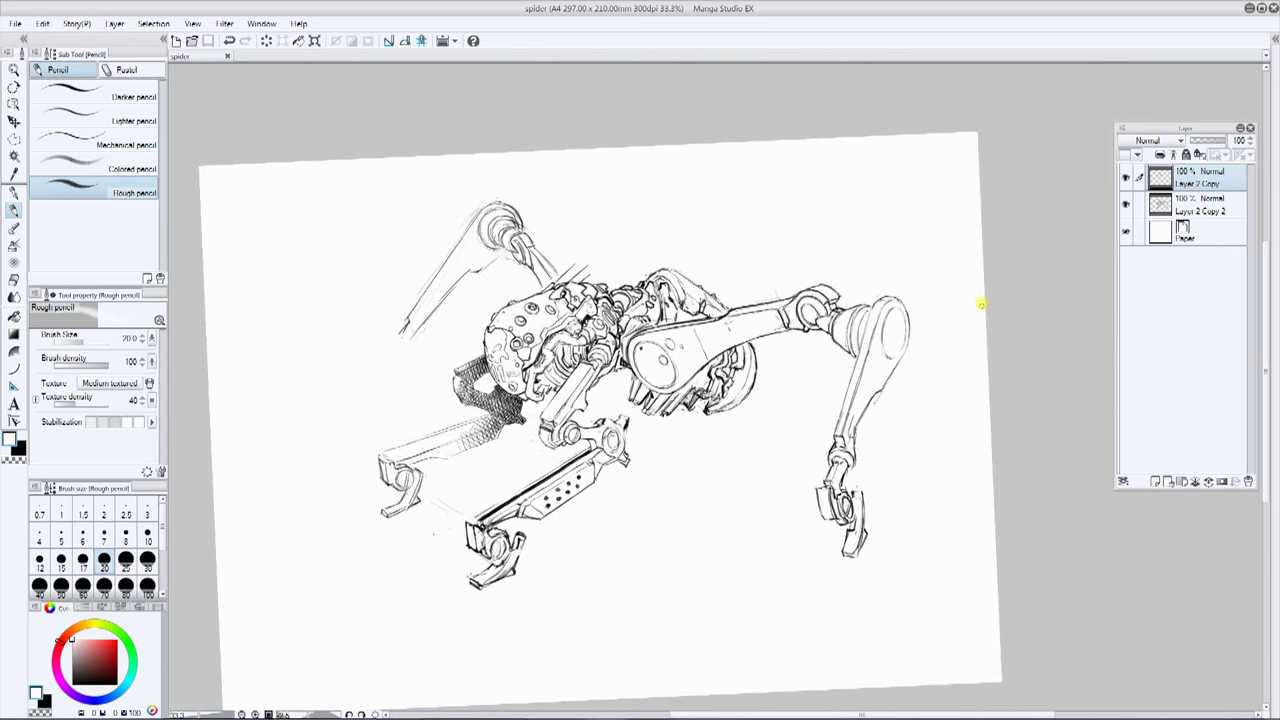
Step: Redraw the inner circle and surrounding spikes of the near front leg's knee hub in black and white pencil
key("ctrl+plus")
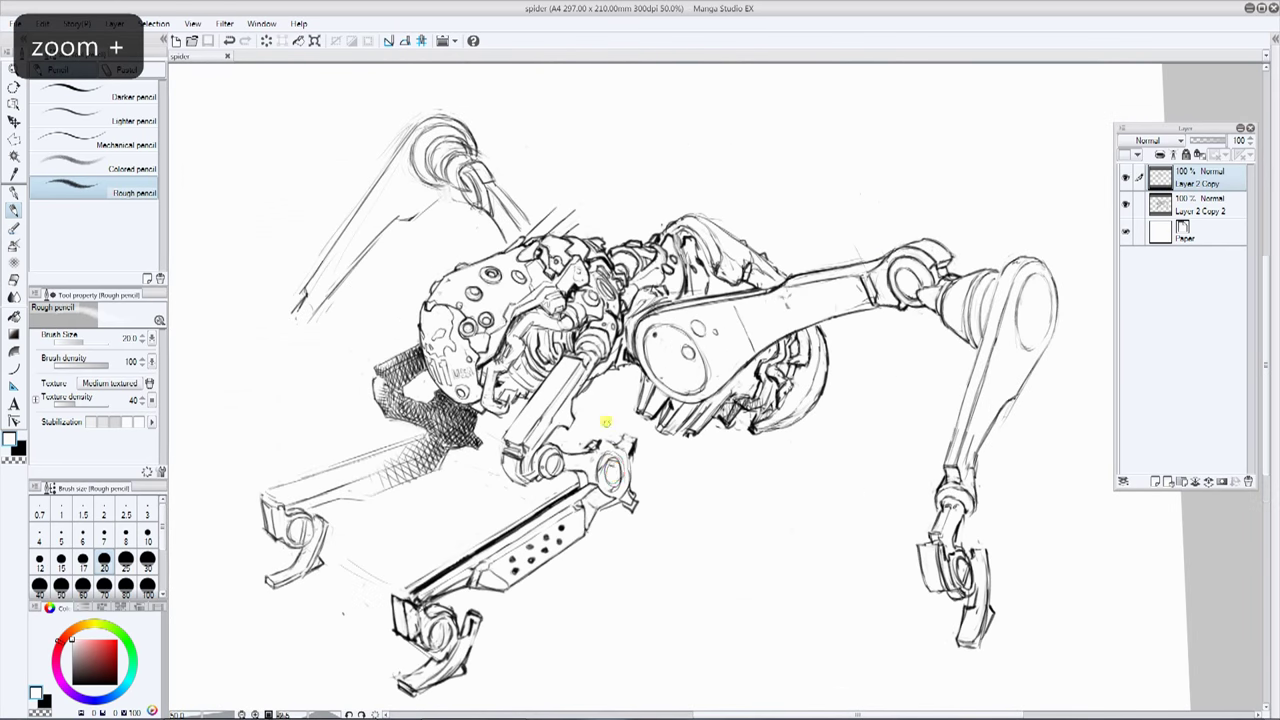
mouse_move(614, 474)
left_mouse_down()
mouse_move(623, 451)
mouse_move(612, 460)
left_mouse_up()
key("x")
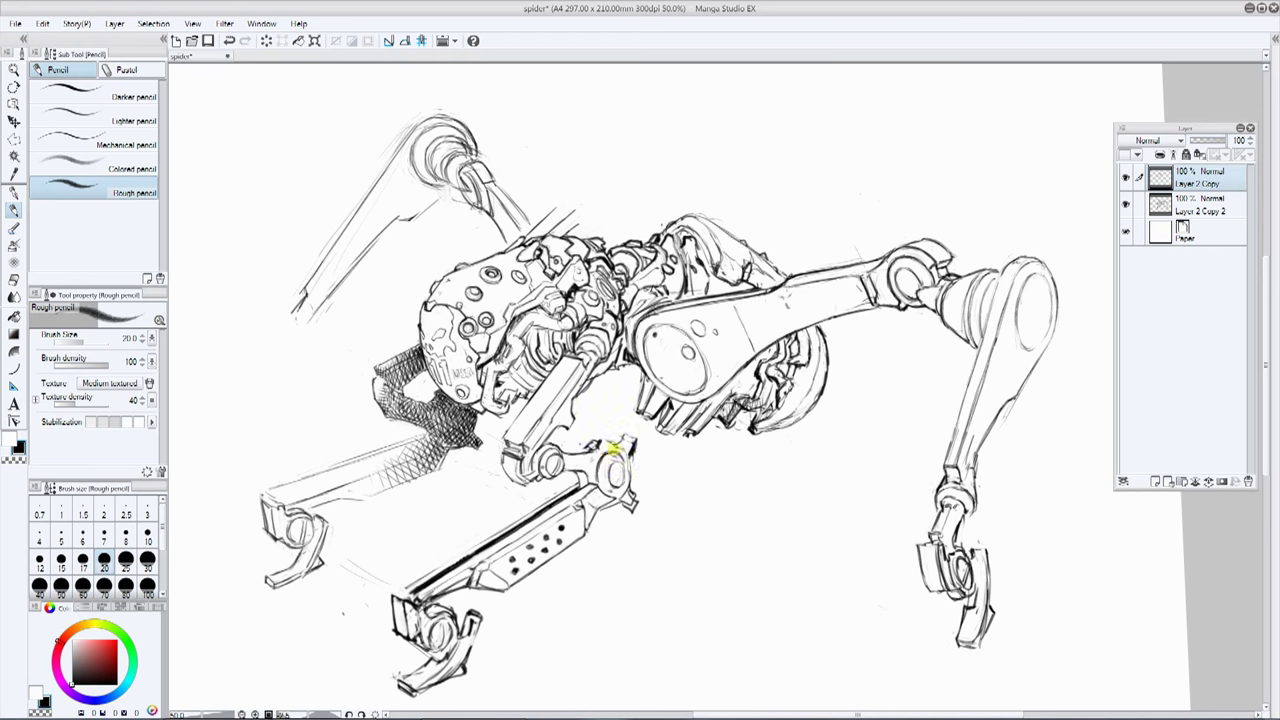
key("x")
key("x")
key("x")
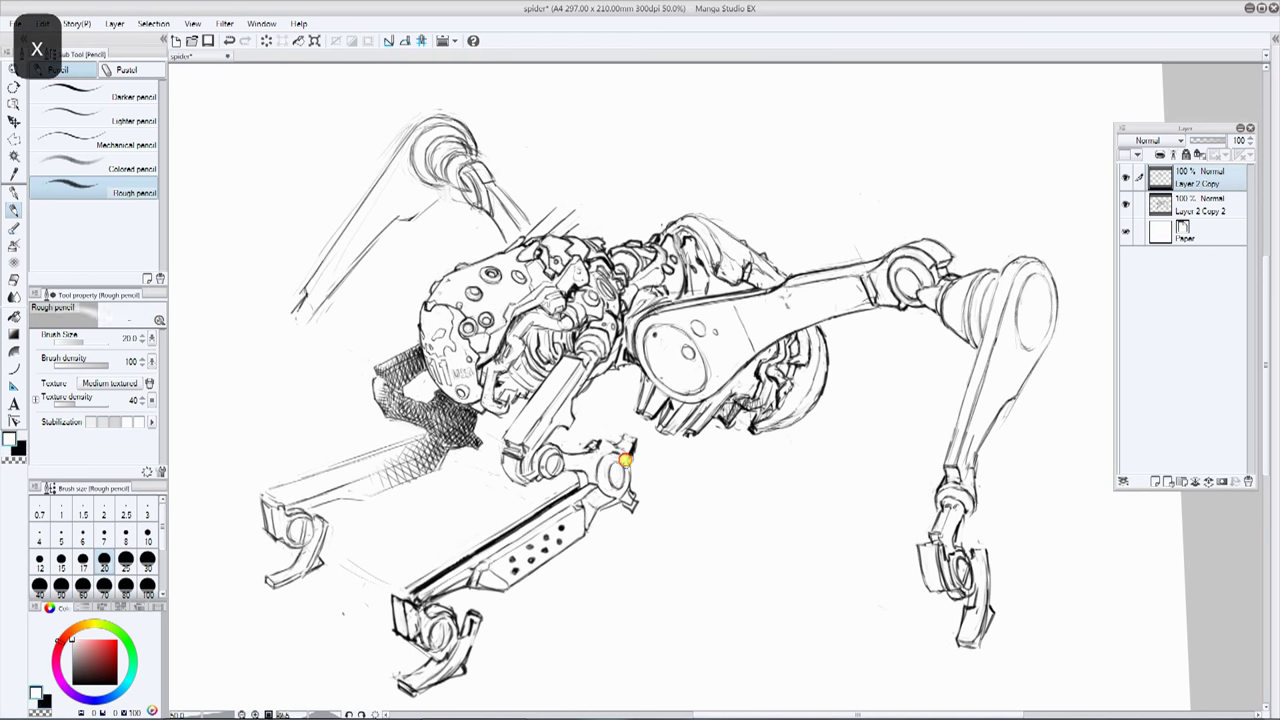
key("x")
key("x")
key("x")
key("x")
key("x")
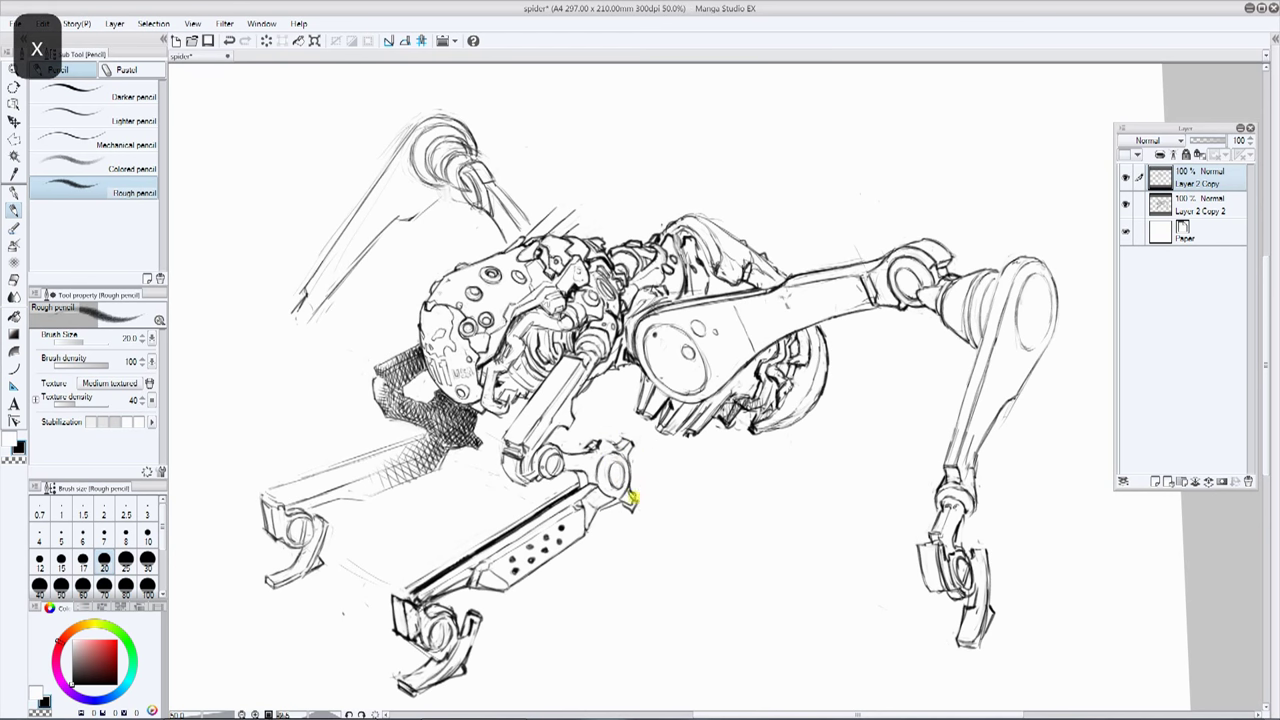
Step: Touch up the lower spikes of the near front leg's knee hub, alternating black and white pencil
key("x")
key("x")
key("x")
key("x")
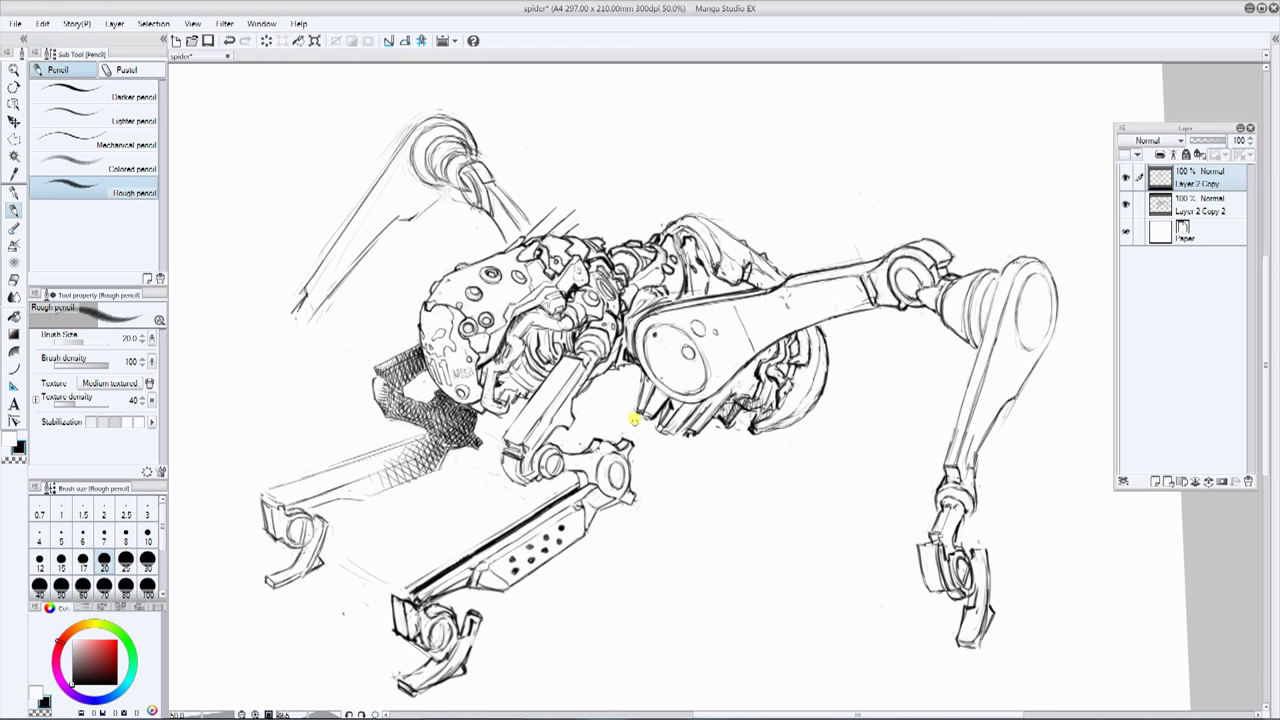
Step: Merge the Layer 2 Copy drawing layer into Layer 2 Copy 2, keeping the Paper layer separate
key("ctrl+minus")
left_click(1127, 179)
left_click(114, 23)
left_click(205, 275)
left_click(1136, 707)
left_click(1156, 638)
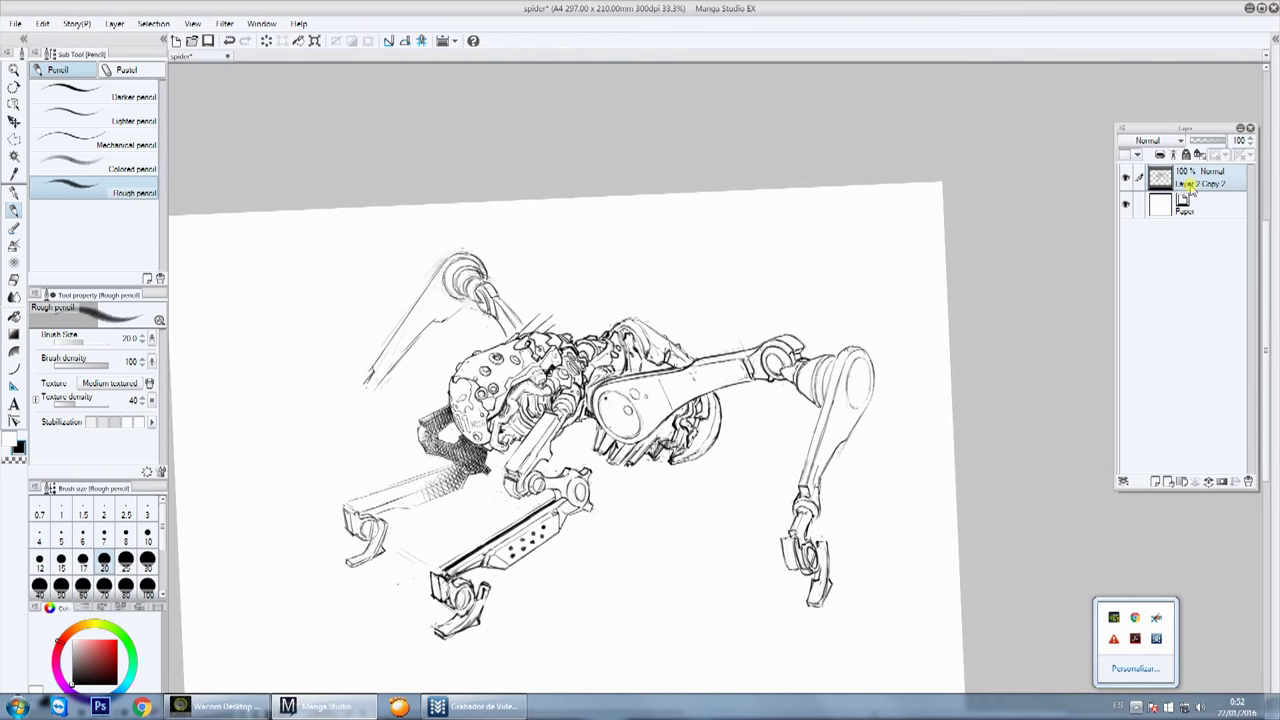
left_click(1155, 482)
Step: Sketch the straight upper segment of a middle leg rising behind the near rear leg in rough pencil
left_click_drag(692, 358, 724, 314)
key("ctrl+z")
key("ctrl+z")
key("x")
key("x")
left_click_drag(844, 236, 763, 194)
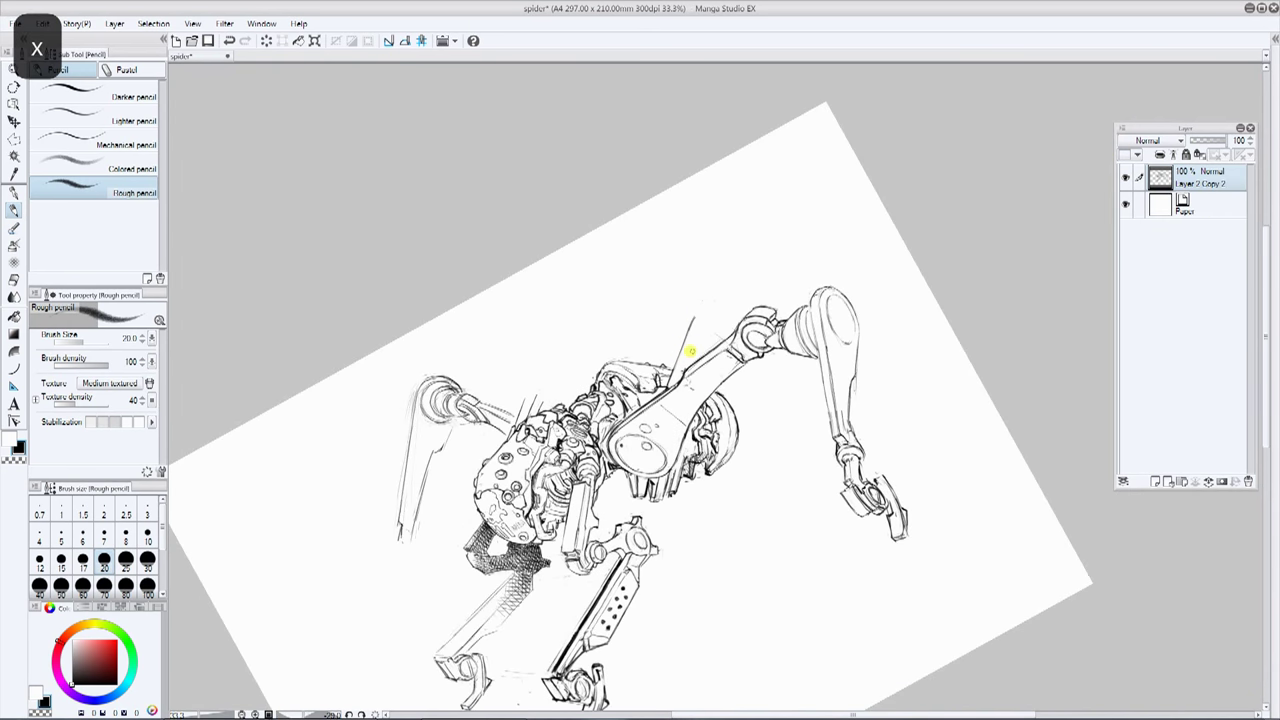
left_click_drag(694, 314, 766, 262)
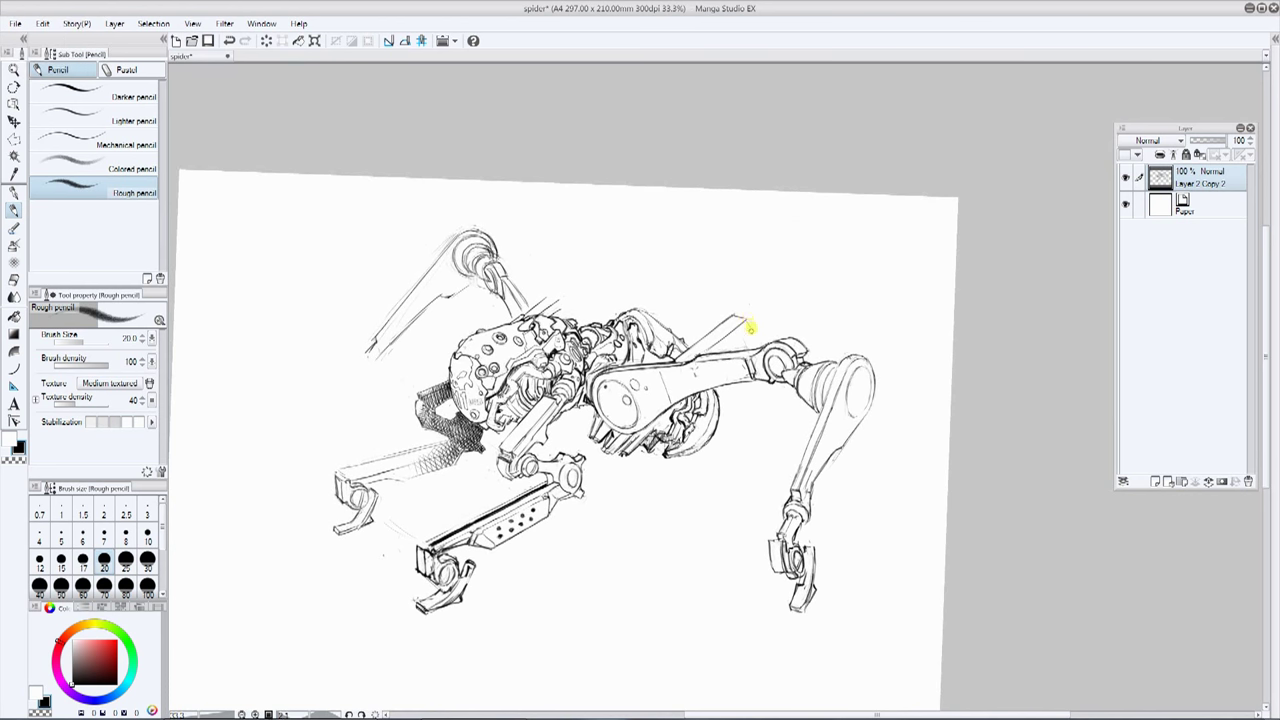
left_click_drag(728, 338, 751, 317)
Step: Draw the middle leg's round knee joint and a small spiked hub just beneath the near rear leg's upper segment
key("x")
key("x")
key("x")
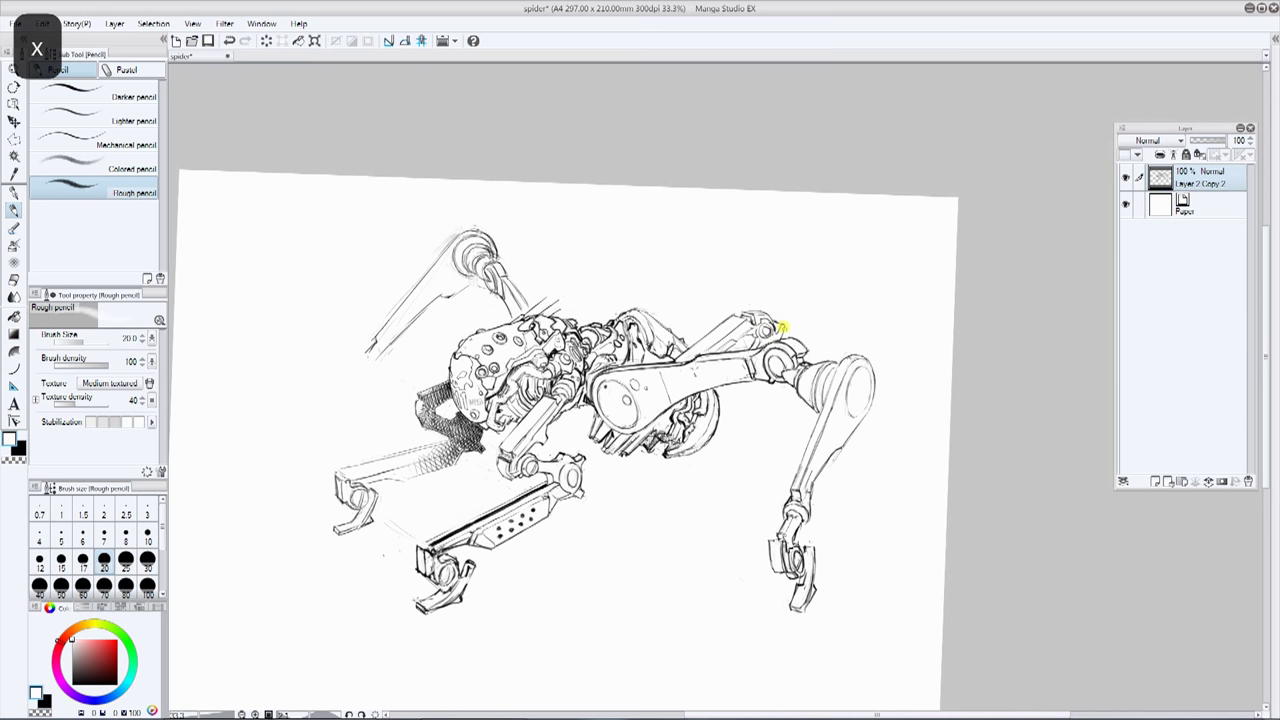
key("x")
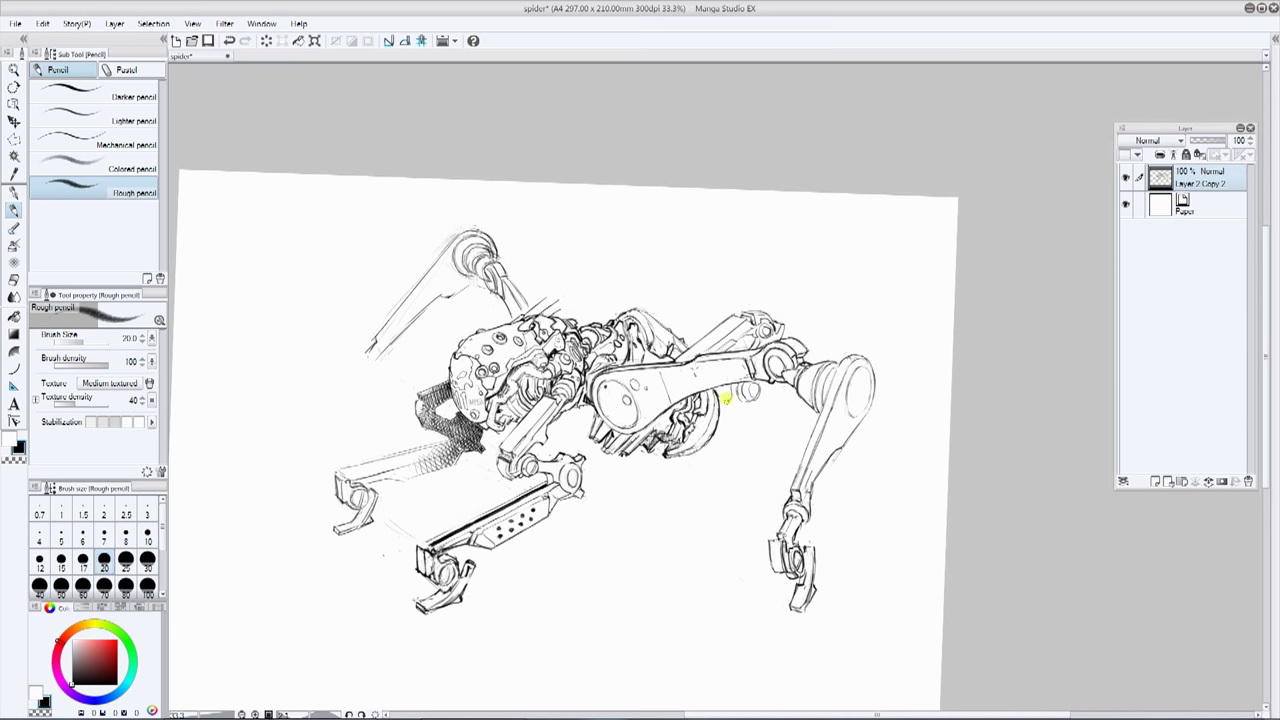
key("x")
key("x")
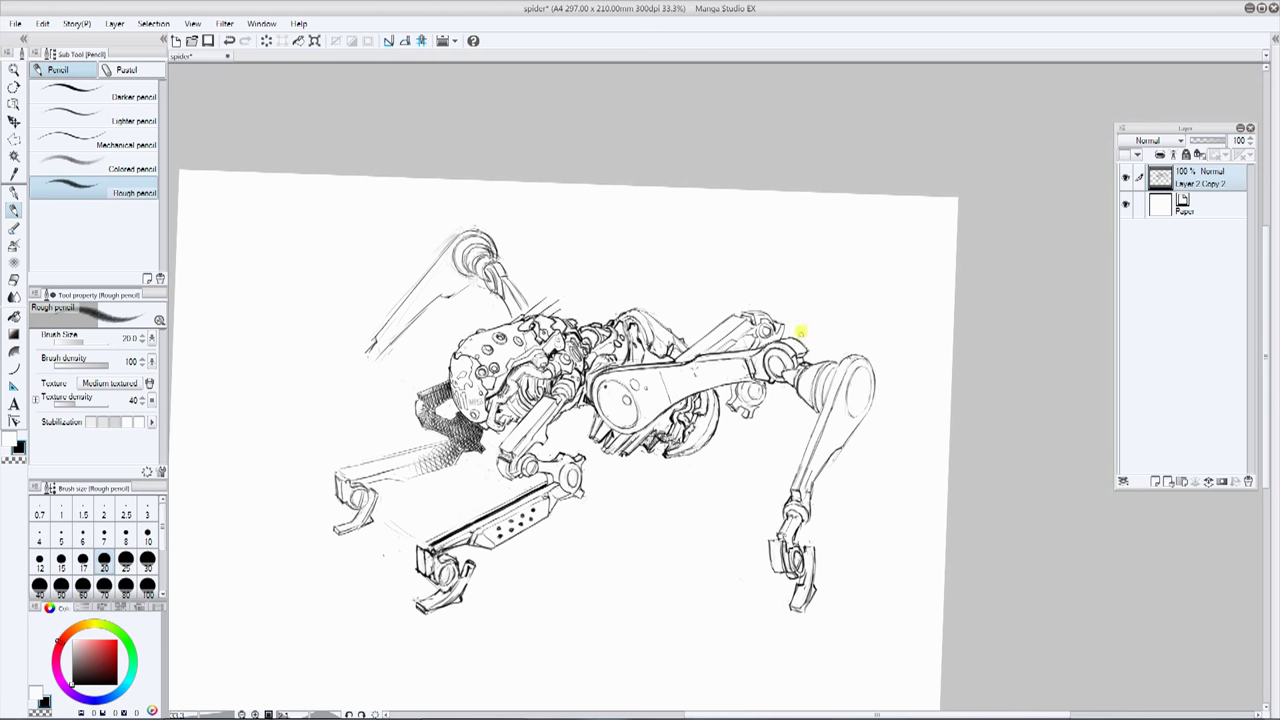
Step: Lasso the small spiked hub beneath the near rear leg and adjust it with a transform
key("m")
left_click(757, 418)
left_click(772, 391)
left_click(724, 373)
double_click(737, 430)
left_click(14, 122)
left_click_drag(743, 400, 748, 405)
key("ctrl+z")
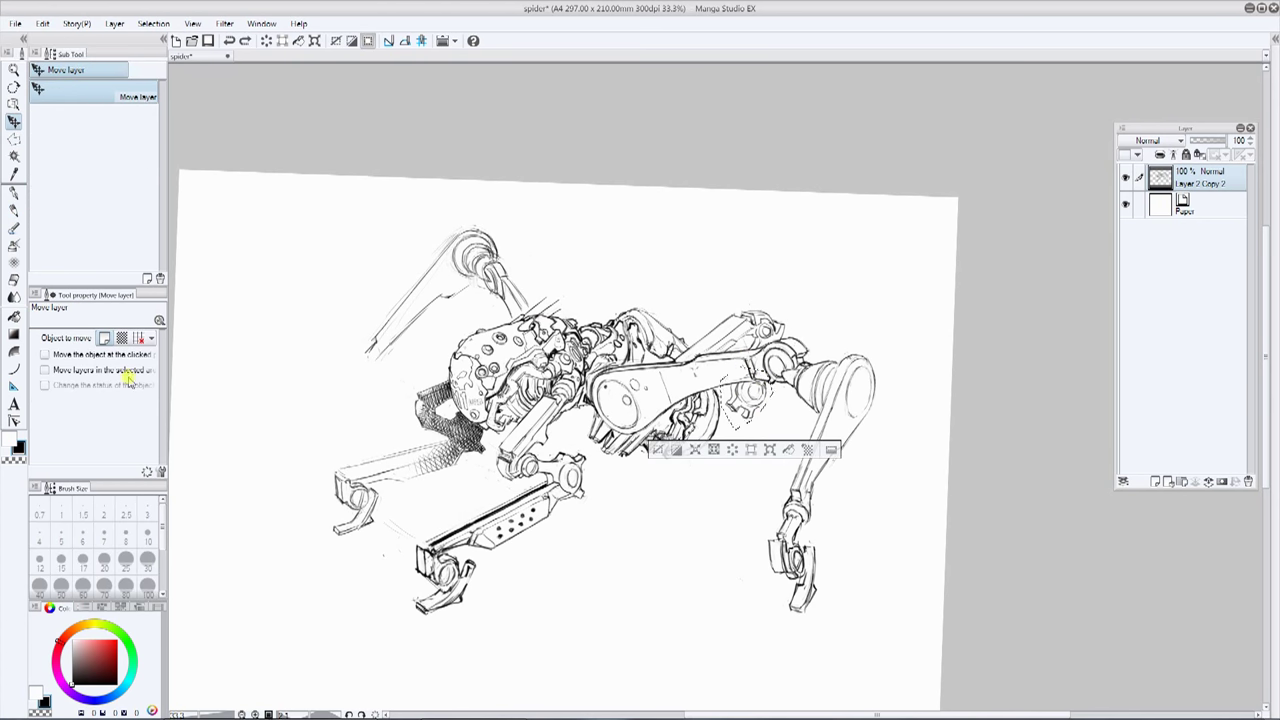
key("m")
key("ctrl+t")
left_click_drag(726, 386, 773, 435)
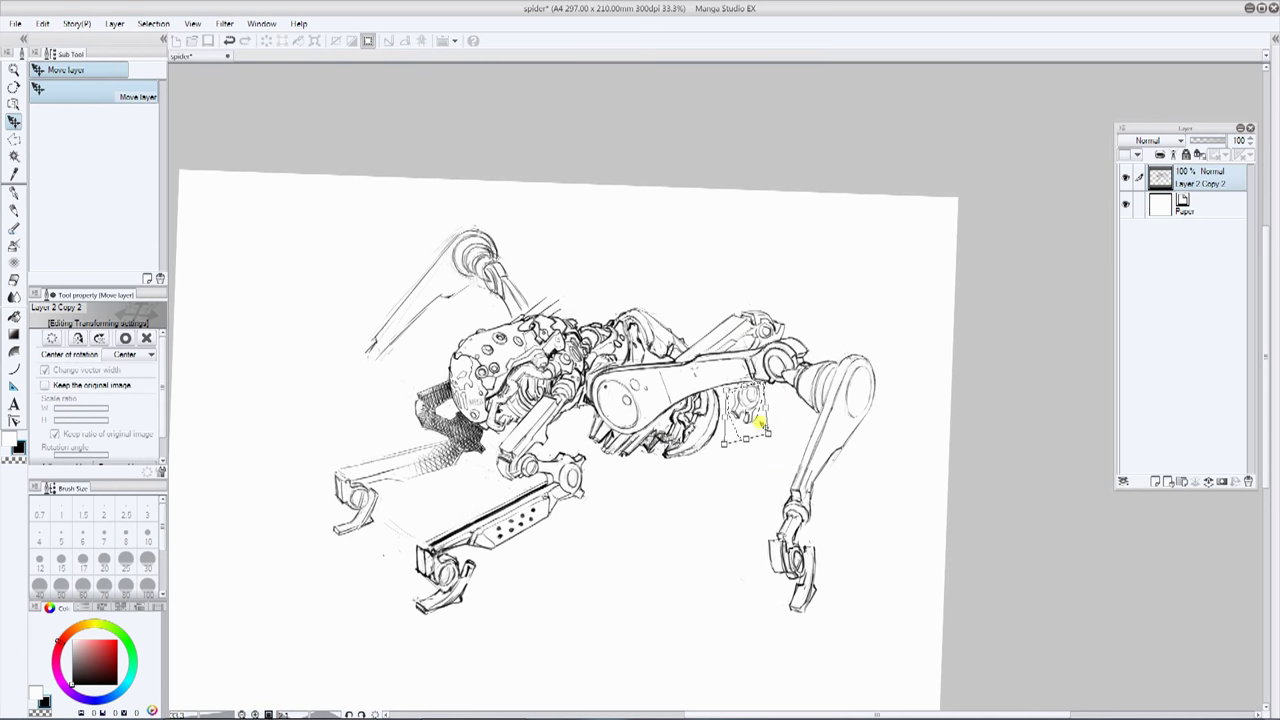
key("Return")
Step: Refine the small spiked hub and the middle leg's knee joint in black and white rough pencil
key("p")
key("ctrl+plus")
key("x")
key("x")
left_click_drag(734, 417, 735, 378)
key("x")
key("x")
left_click_drag(772, 300, 769, 312)
key("x")
Step: Sketch the leg segment running from the small spiked hub up behind the near rear leg's cone joint, including its end piece
key("ctrl+minus")
mouse_move(766, 403)
left_mouse_down()
mouse_move(777, 382)
mouse_move(757, 366)
mouse_move(792, 274)
left_mouse_up()
key("x")
mouse_move(794, 273)
left_mouse_down()
mouse_move(929, 209)
mouse_move(769, 335)
left_mouse_up()
key("x")
key("x")
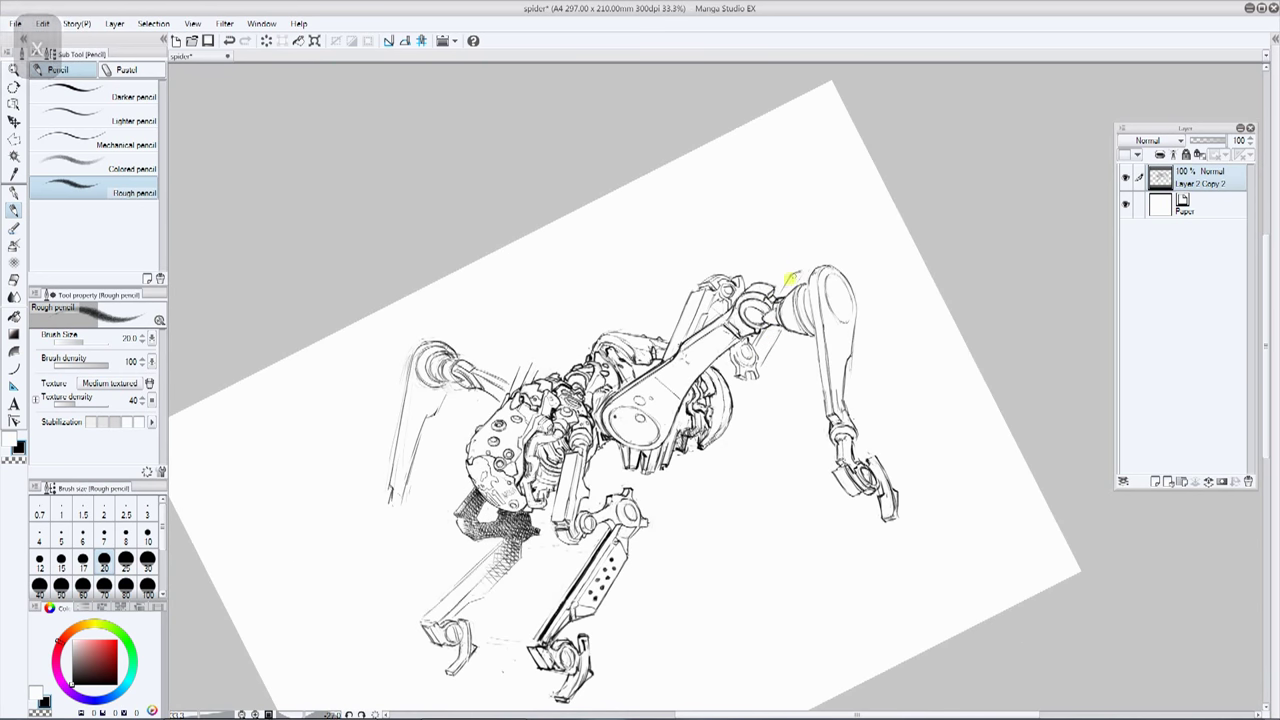
key("alt+plus")
left_click_drag(818, 242, 600, 277)
left_click_drag(751, 268, 790, 326)
Step: Sketch a short far leg segment with a round joint rising behind the rear body
left_click_drag(780, 290, 586, 160)
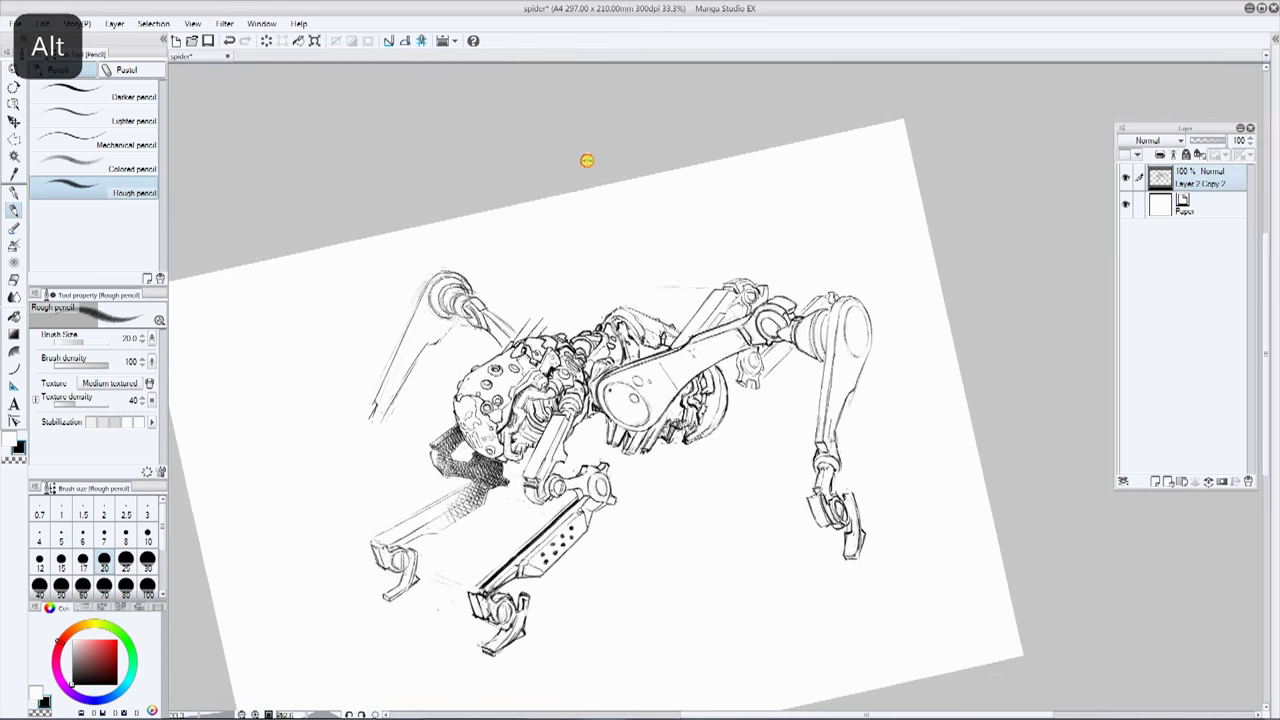
left_click_drag(612, 310, 631, 299)
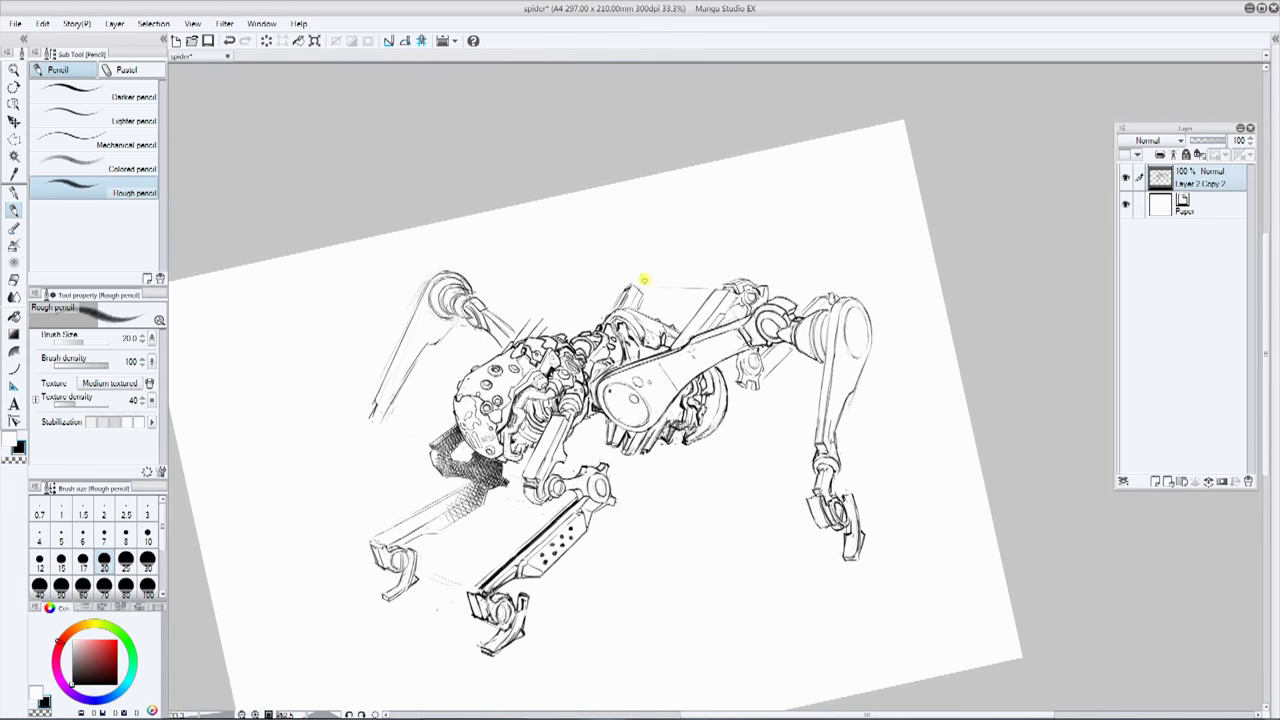
key("x")
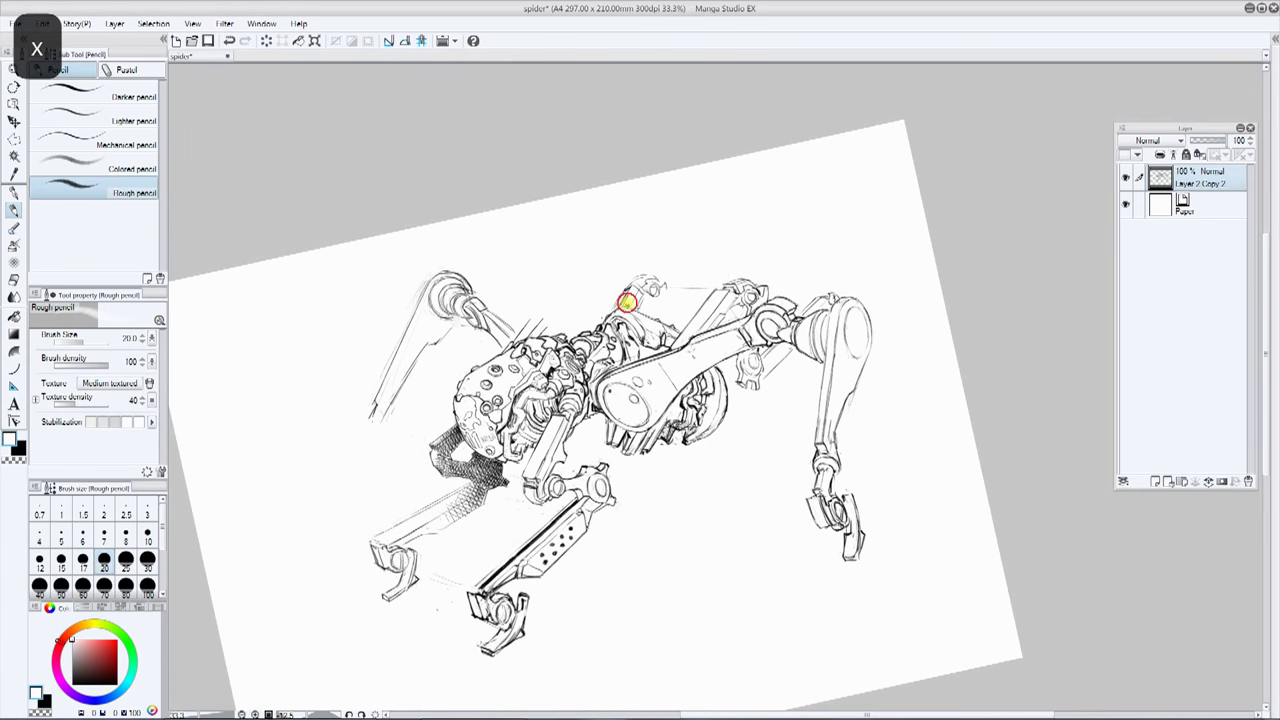
key("x")
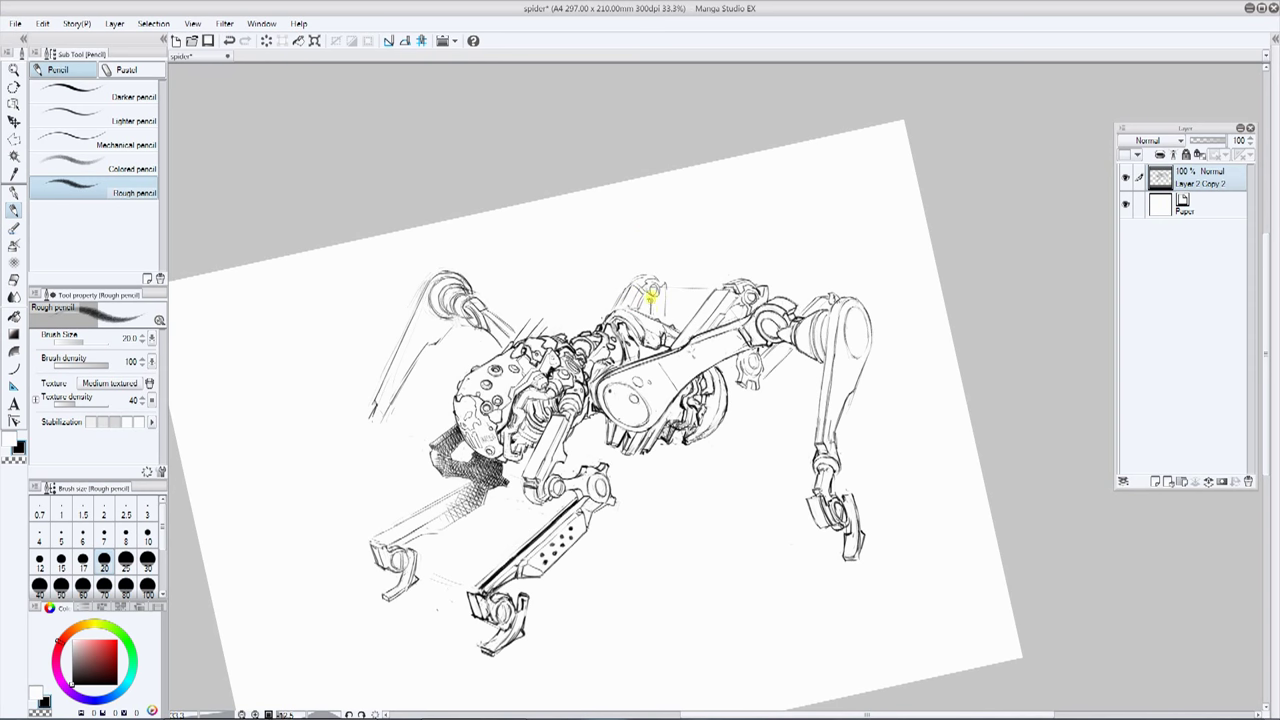
key("x")
Step: Refine the round joint and side plates of the short far leg behind the rear body
left_click_drag(686, 285, 797, 206)
scroll(742, 288, "up", 1)
key("x")
key("x")
mouse_move(613, 277)
left_mouse_down()
mouse_move(641, 313)
mouse_move(634, 329)
mouse_move(613, 292)
left_mouse_up()
key("x")
key("x")
key("x")
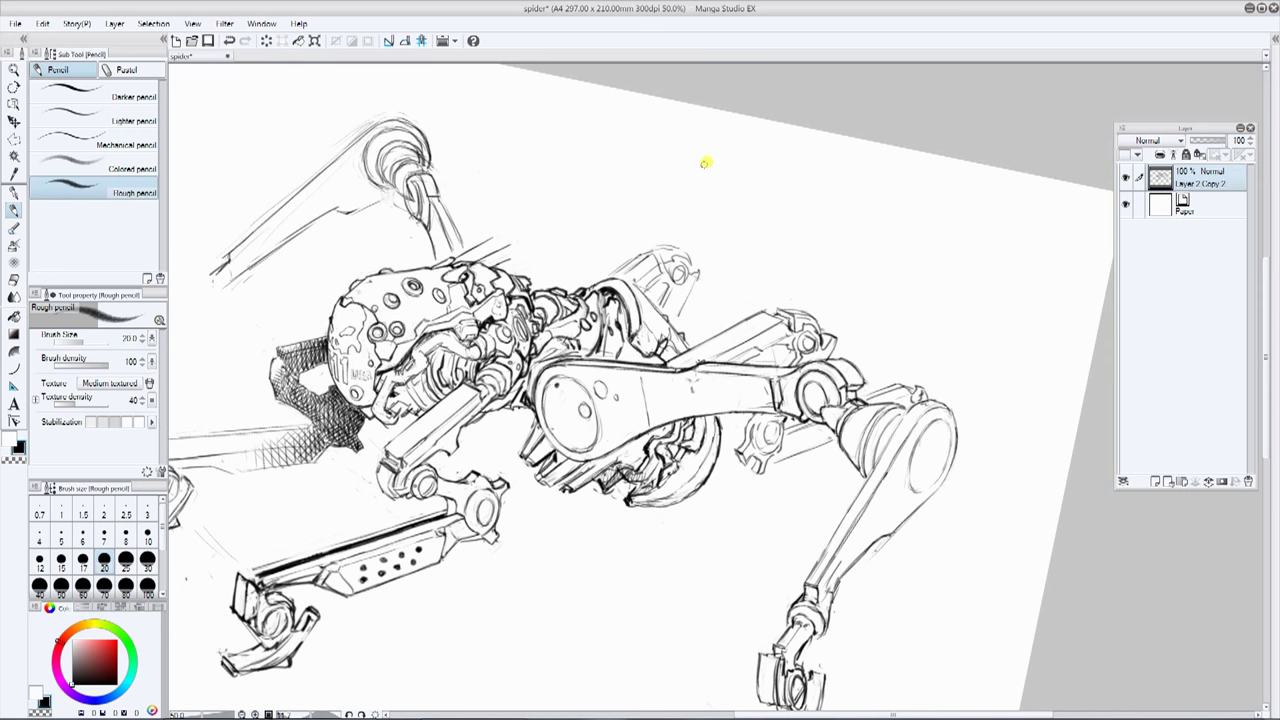
Step: Clean up the arched shell on the rear body and its meeting with the far leg, using white and black pencil
left_click_drag(706, 162, 652, 171)
key("x")
mouse_move(608, 318)
left_mouse_down()
mouse_move(617, 351)
mouse_move(612, 316)
left_mouse_up()
left_click_drag(630, 353, 646, 326)
key("x")
key("x")
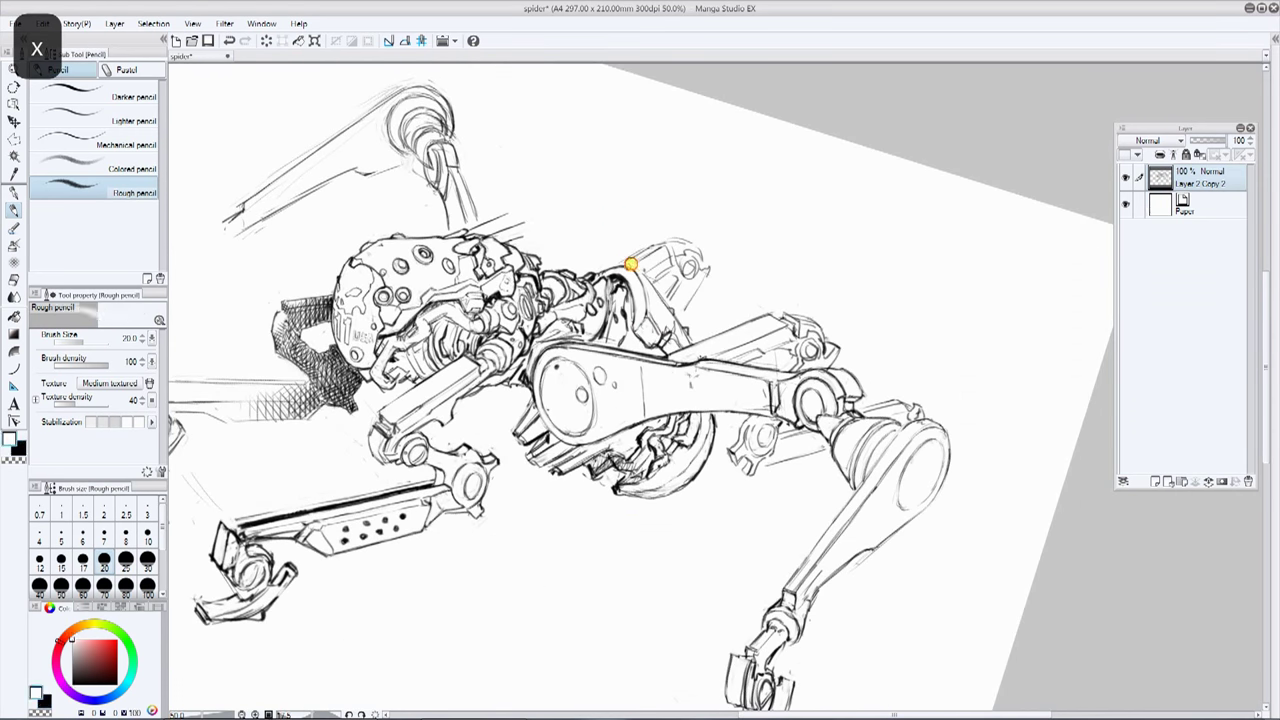
left_click_drag(635, 332, 648, 343)
mouse_move(711, 210)
left_mouse_down()
mouse_move(615, 241)
mouse_move(728, 228)
left_mouse_up()
key("x")
left_click_drag(676, 328, 684, 350)
left_click_drag(703, 223, 627, 248)
key("x")
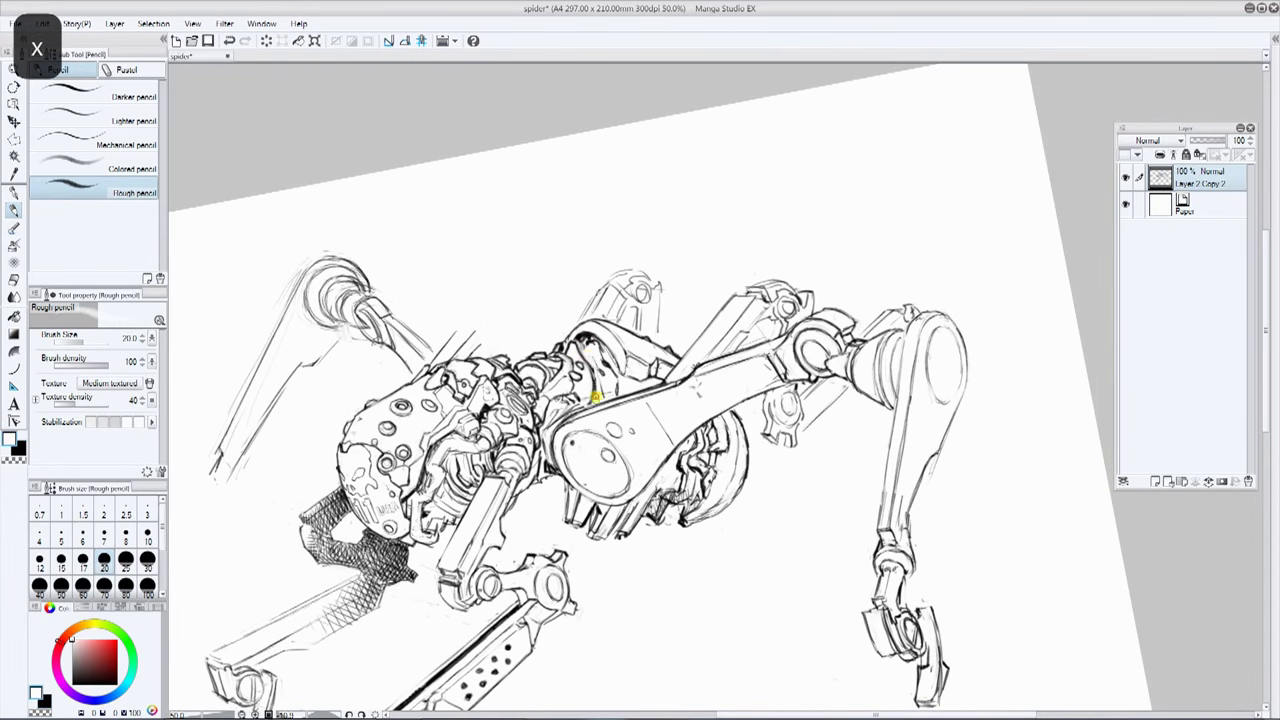
Step: Clear the stray lines beneath the rear body's arched shell and shade its inner edge dark
key("x")
key("x")
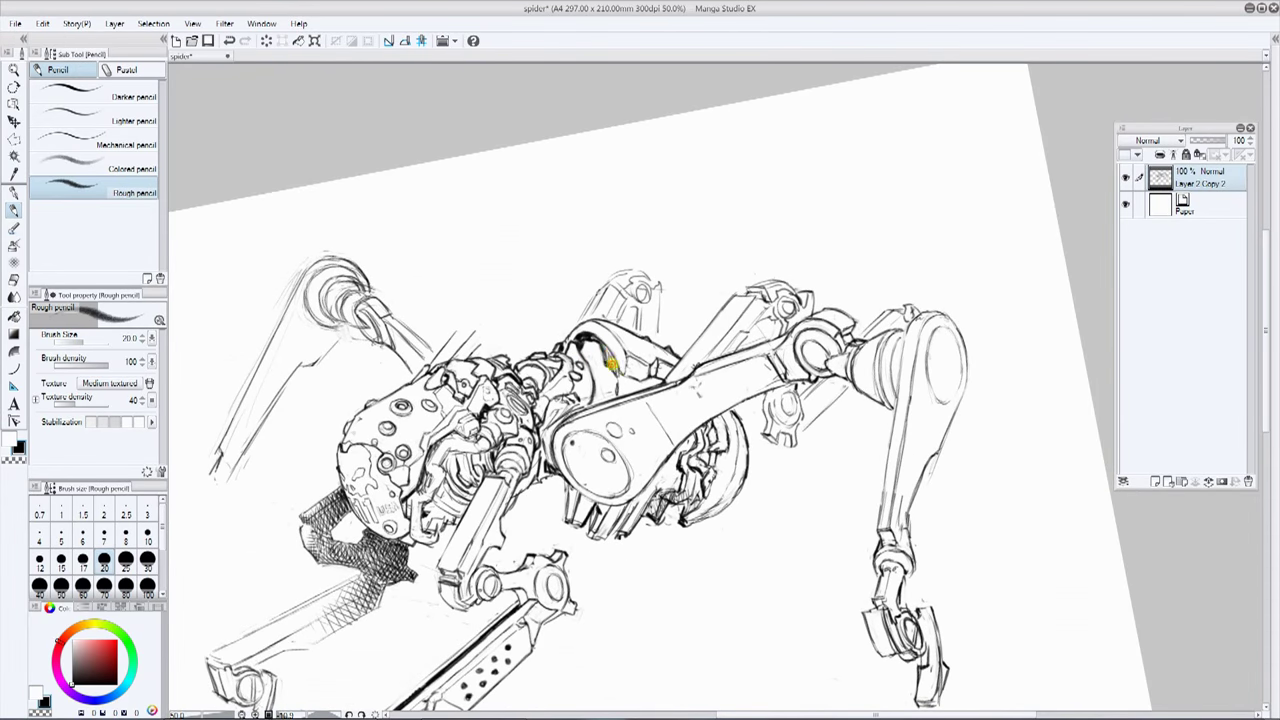
mouse_move(612, 370)
left_mouse_down()
mouse_move(622, 409)
mouse_move(590, 324)
left_mouse_up()
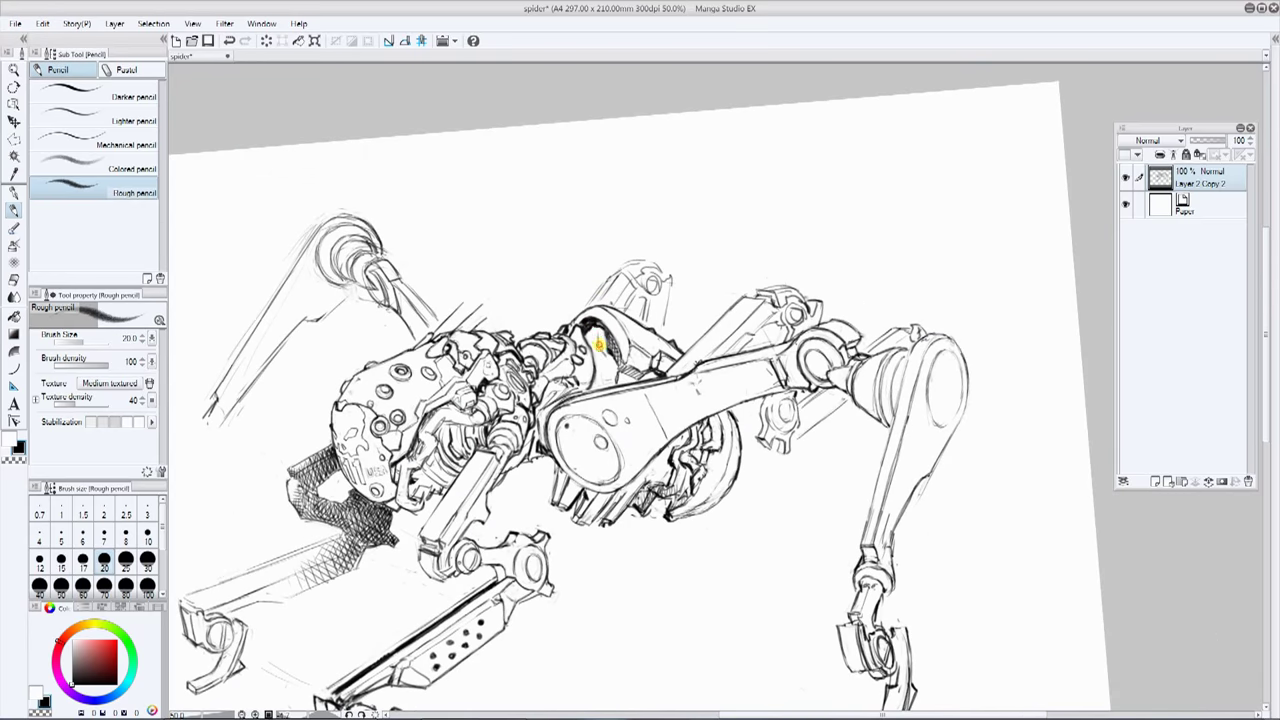
key("x")
key("x")
key("ctrl+minus")
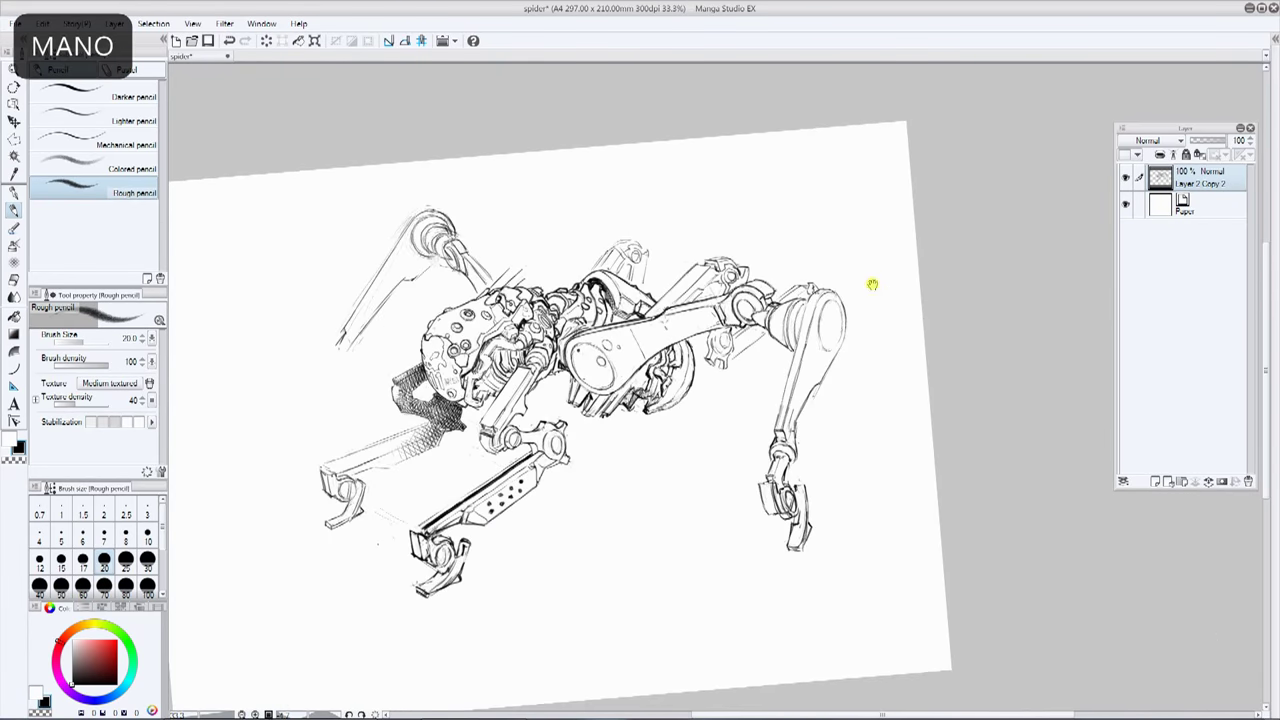
Step: Strengthen the outlines of the middle leg's upper segment and knee joint
left_click_drag(897, 257, 839, 202)
key("ctrl+plus")
key("x")
mouse_move(690, 175)
left_mouse_down()
mouse_move(643, 185)
mouse_move(850, 222)
mouse_move(754, 208)
left_mouse_up()
key("x")
key("x")
key("x")
key("x")
key("x")
scroll(923, 283, "down", 1)
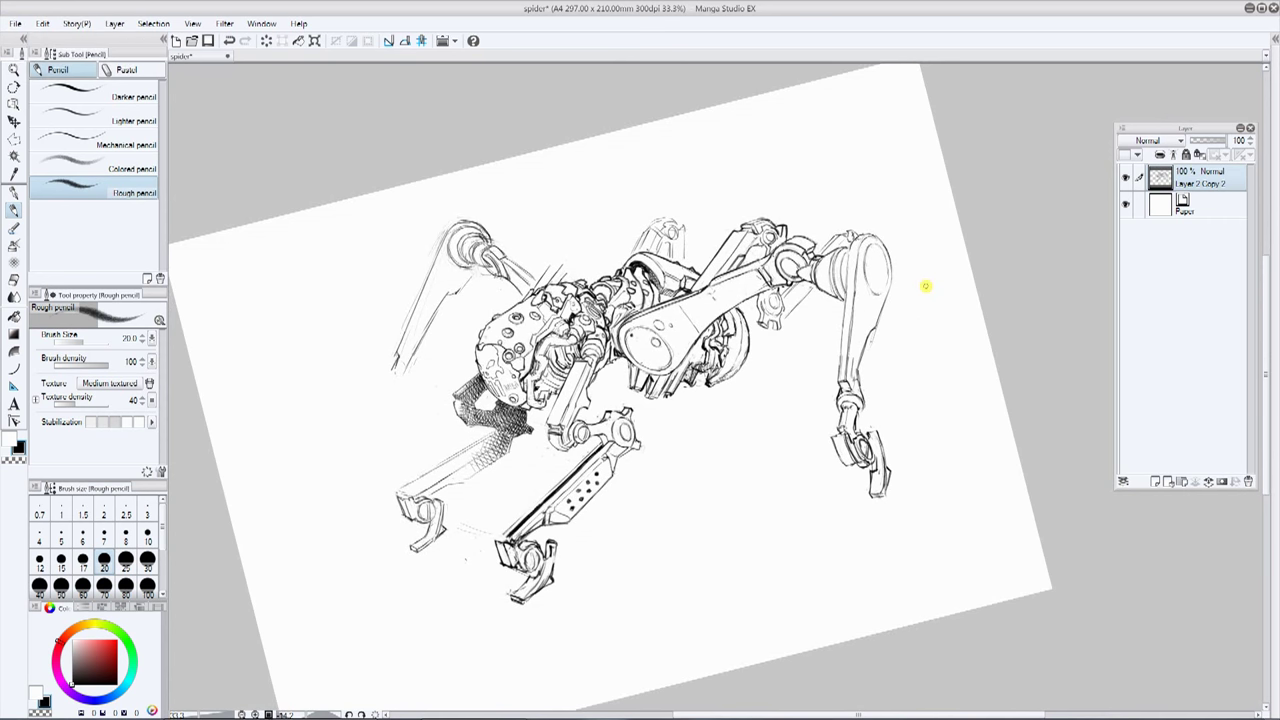
Step: Redraw the downward-pointing fins beneath the near rear leg's round hip with clean edges
key("alt")
scroll(600, 432, "up", 1)
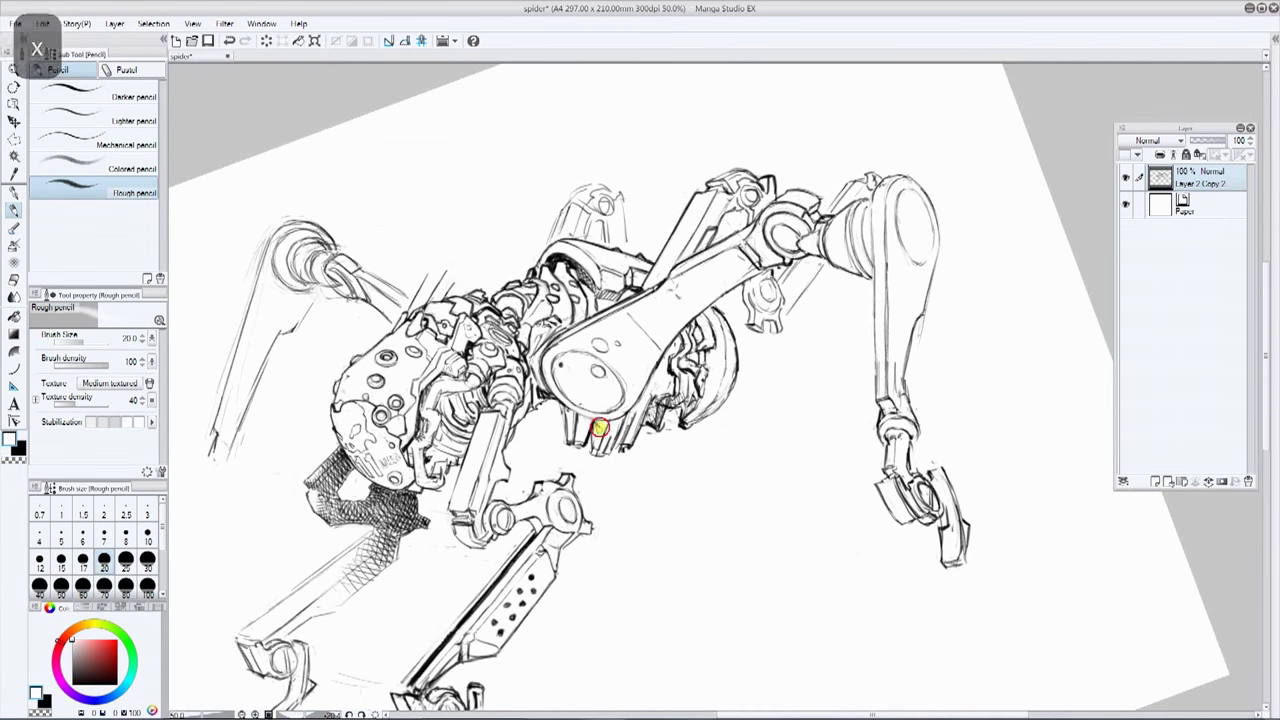
key("x")
left_click_drag(567, 431, 574, 447)
key("x")
left_click_drag(570, 442, 610, 454)
key("x")
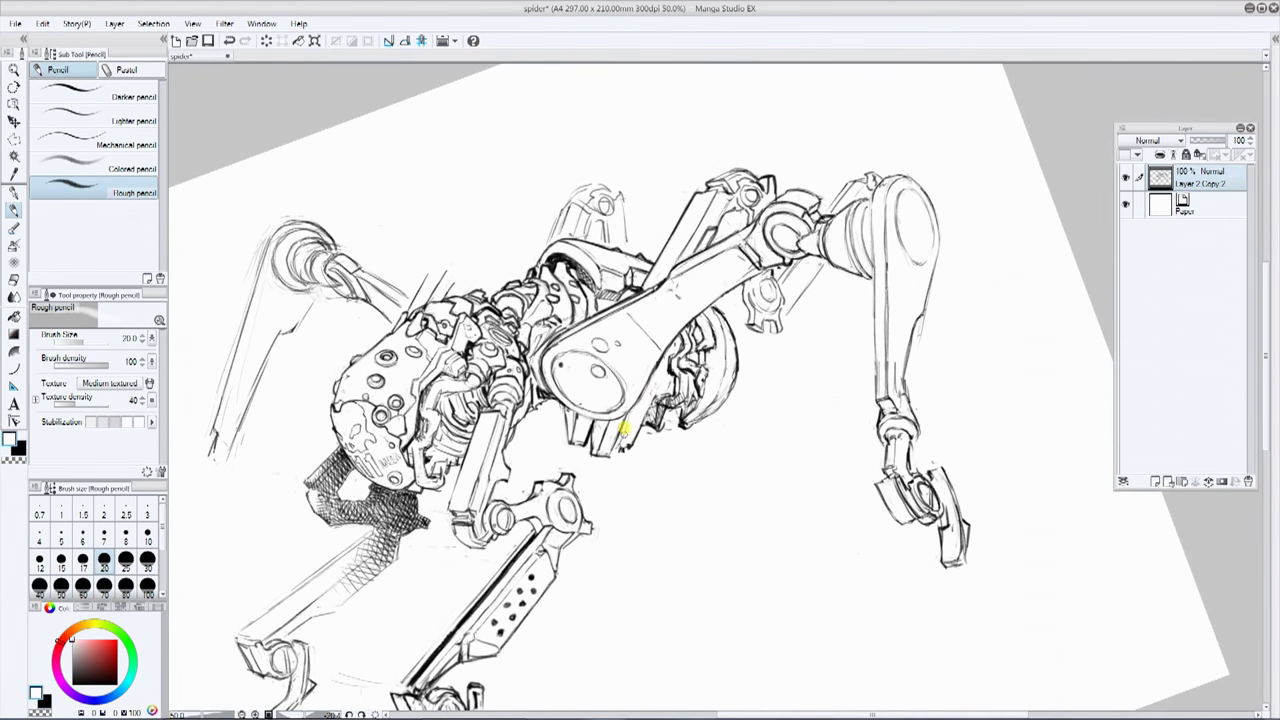
key("x")
key("x")
Step: Refine the mechanical parts inside the abdomen behind the near rear leg
key("x")
key("x")
key("x")
key("x")
key("x")
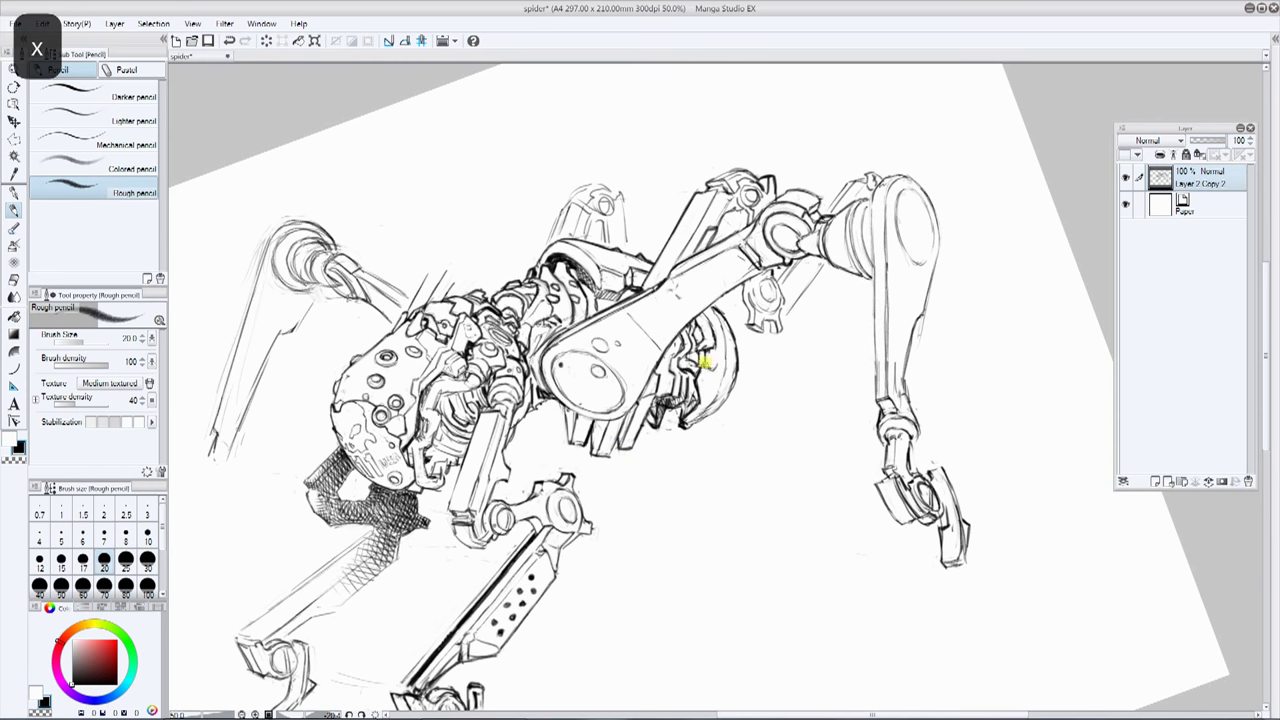
key("x")
key("x")
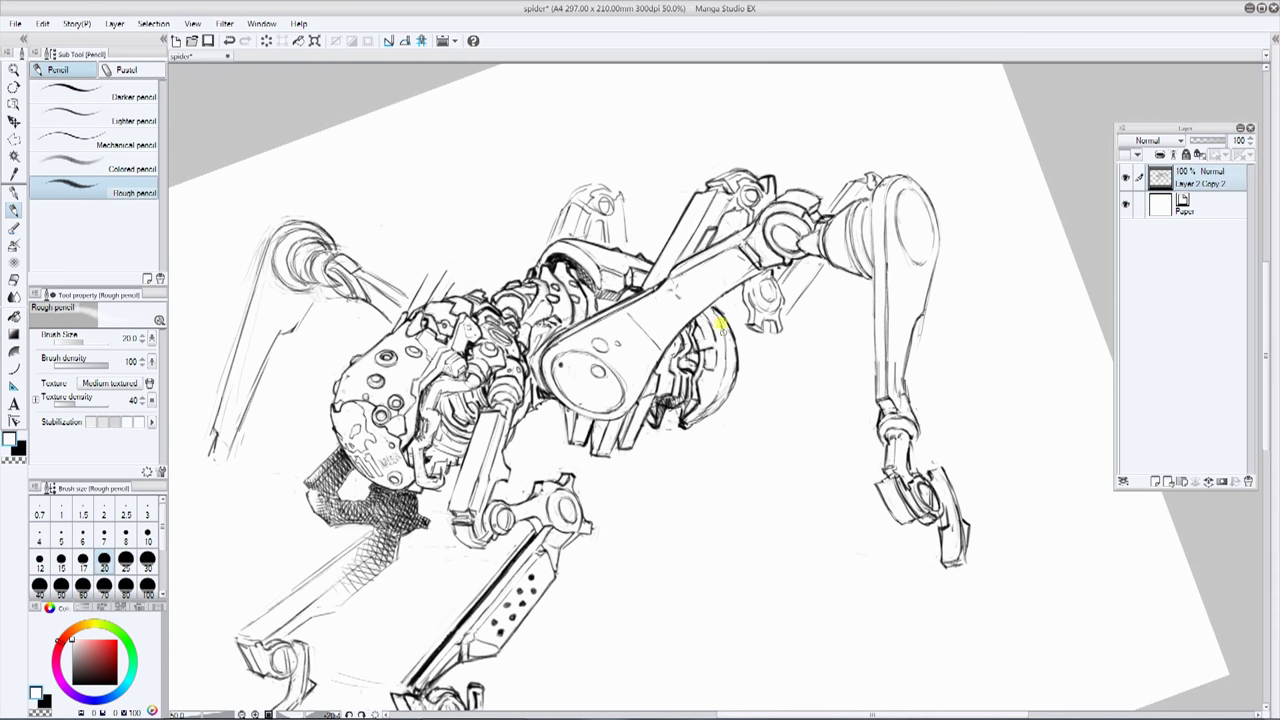
Step: Redefine the abdomen's curved outer rim with white and black pencil strokes
key("x")
mouse_move(722, 328)
left_mouse_down()
mouse_move(717, 389)
mouse_move(752, 321)
mouse_move(691, 429)
left_mouse_up()
key("x")
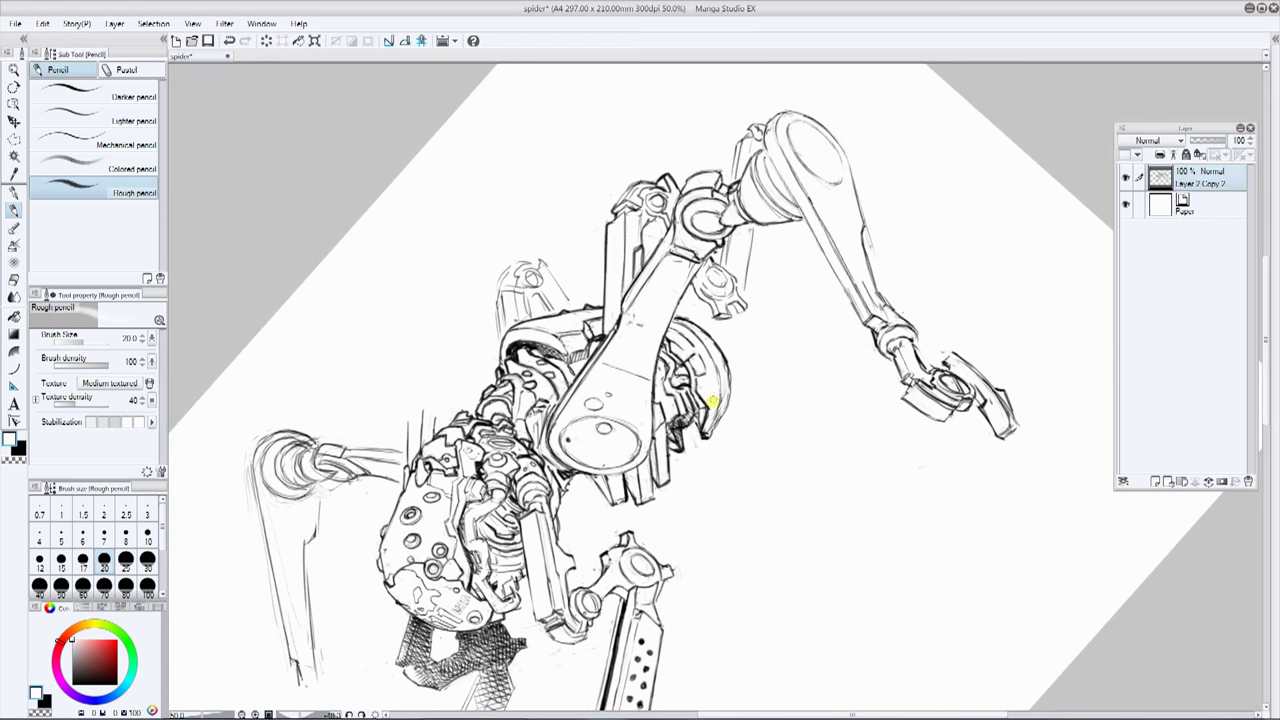
key("x")
mouse_move(713, 428)
left_mouse_down()
mouse_move(760, 300)
mouse_move(660, 340)
left_mouse_up()
key("x")
key("x")
left_click_drag(735, 310, 747, 379)
Step: Darken and clean the outlines of the near rear leg's cone joint, knee cap and lower segment
key("x")
scroll(720, 400, "down", 1)
left_click_drag(894, 300, 825, 285)
scroll(800, 325, "up", 2)
key("x")
left_click_drag(645, 468, 630, 533)
left_click_drag(734, 303, 700, 303)
left_click_drag(594, 500, 588, 522)
scroll(863, 286, "down", 2)
mouse_move(722, 240)
left_mouse_down()
mouse_move(855, 275)
mouse_move(804, 185)
left_mouse_up()
scroll(870, 275, "up", 1)
key("x")
key("x")
left_click_drag(728, 308, 758, 268)
key("x")
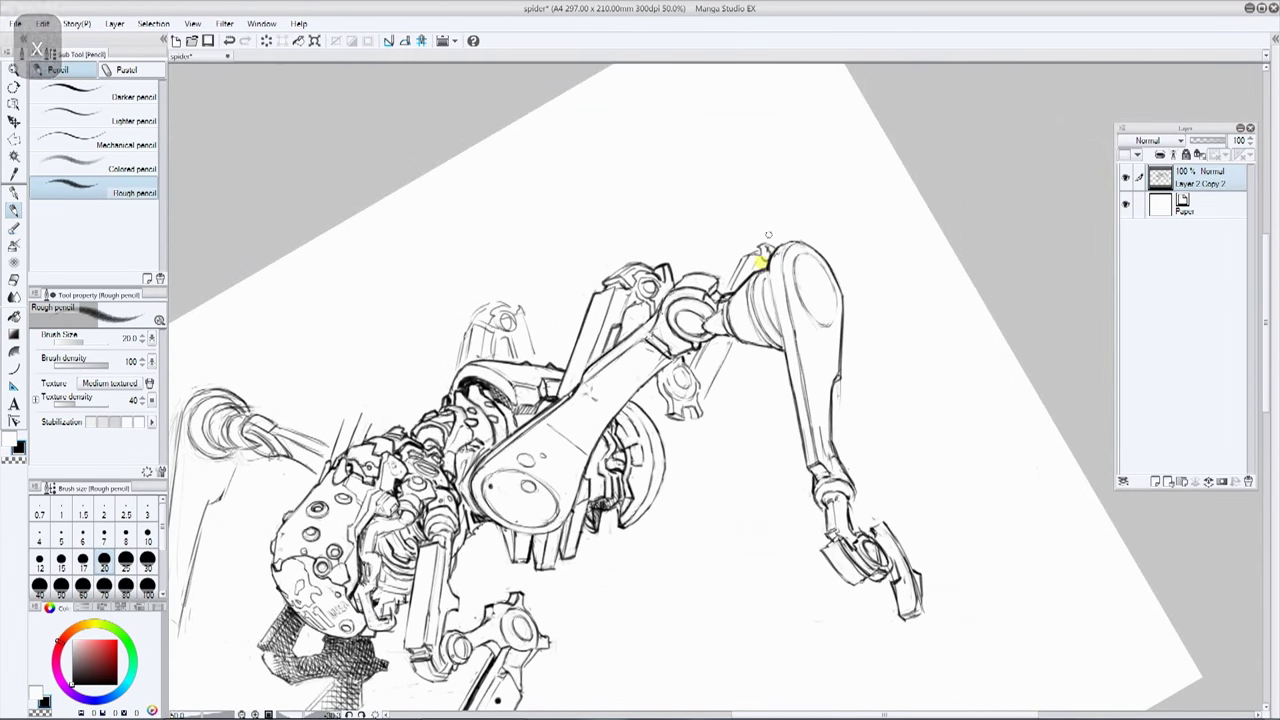
left_click_drag(760, 212, 856, 271)
left_click_drag(878, 345, 874, 374)
left_click_drag(855, 309, 873, 325)
scroll(903, 300, "down", 1)
left_click_drag(930, 400, 877, 331)
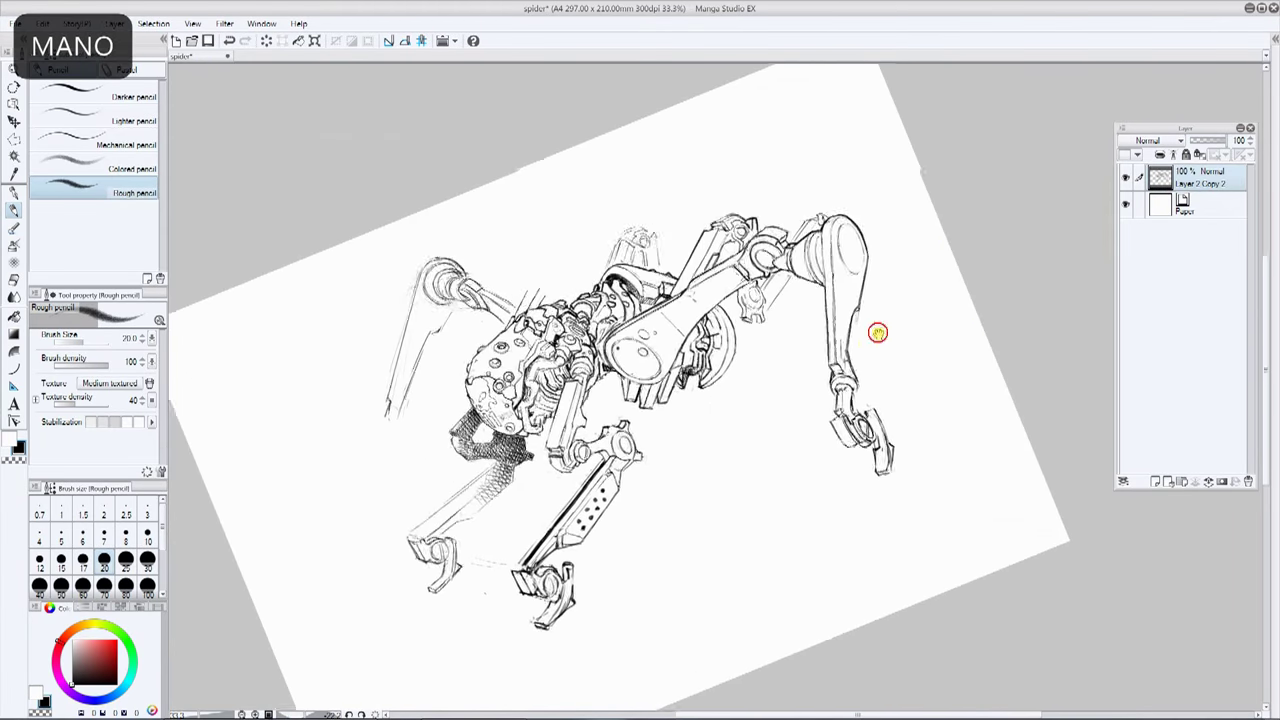
Step: Refine the small jaw details at the lower front of the head
scroll(765, 390, "up", 1)
left_click_drag(438, 474, 433, 449)
key("x")
key("x")
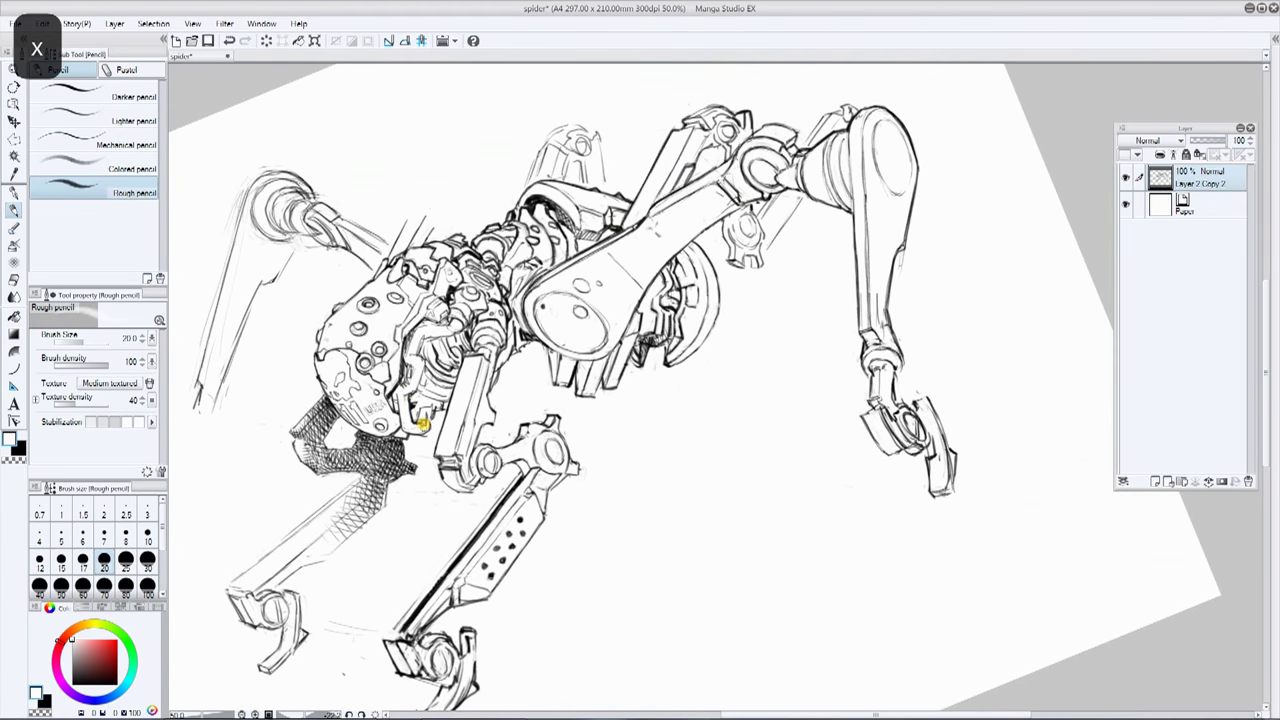
key("x")
key("x")
Step: Add small lettering to the lower front plate of the head with alternating black and white pencil strokes
left_click_drag(491, 214, 545, 165)
left_click_drag(501, 287, 693, 393)
key("x")
key("x")
key("x")
key("x")
left_click_drag(640, 348, 697, 308)
scroll(831, 206, "down", 1)
mouse_move(850, 360)
left_mouse_down()
mouse_move(831, 206)
mouse_move(800, 220)
left_mouse_up()
scroll(700, 230, "up", 1)
key("x")
key("x")
Step: Refine the raised far front leg's round knee joint, strut and lower segment outlines with black and white pencil strokes
left_click_drag(602, 334, 582, 287)
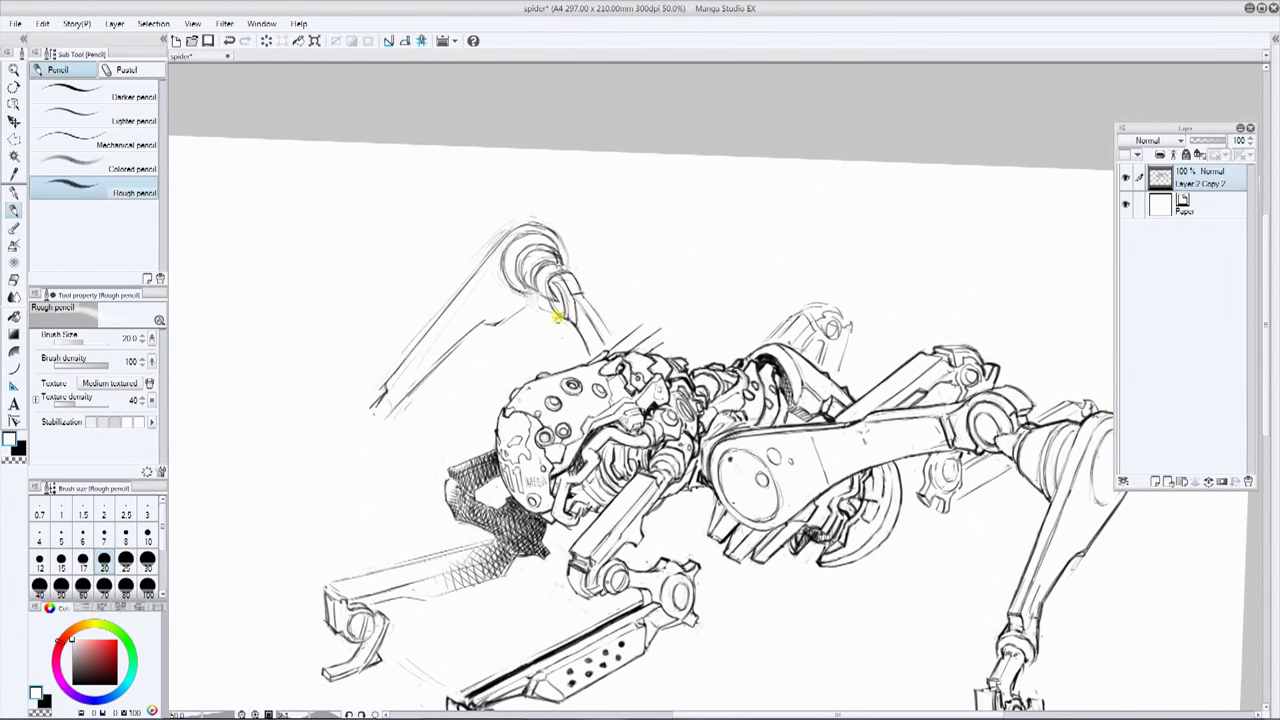
left_click_drag(516, 224, 517, 310)
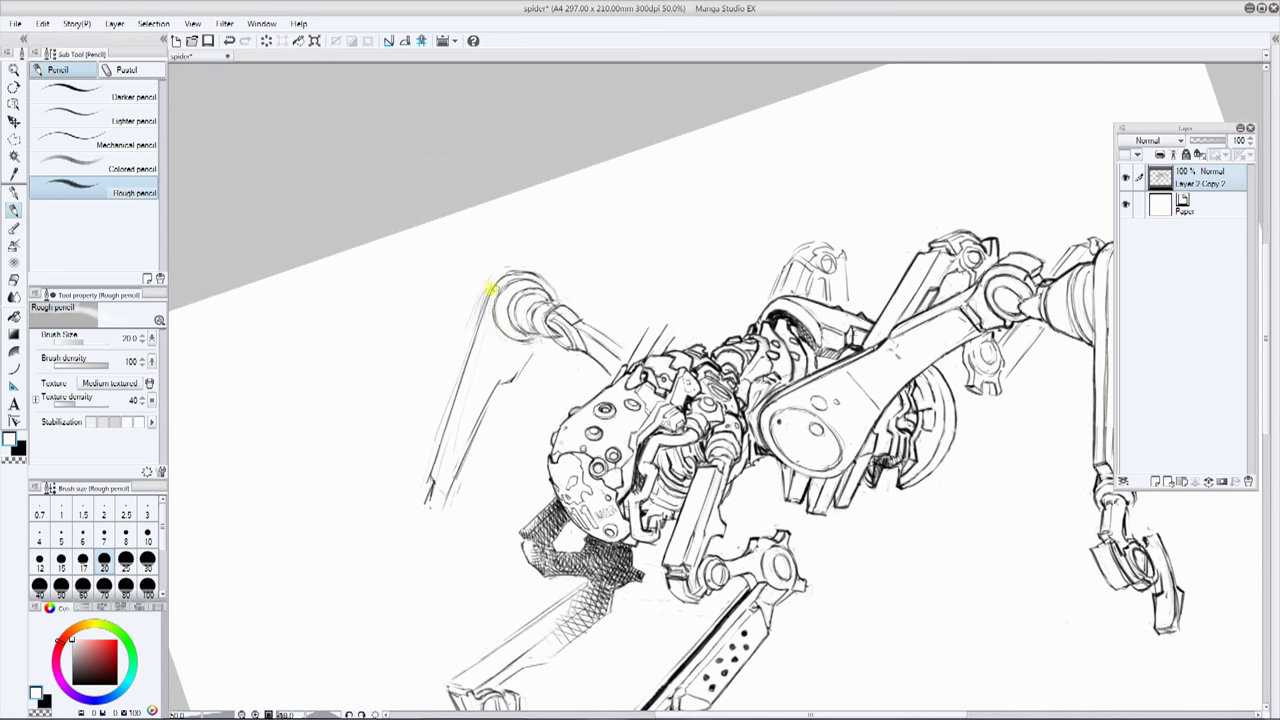
key("x")
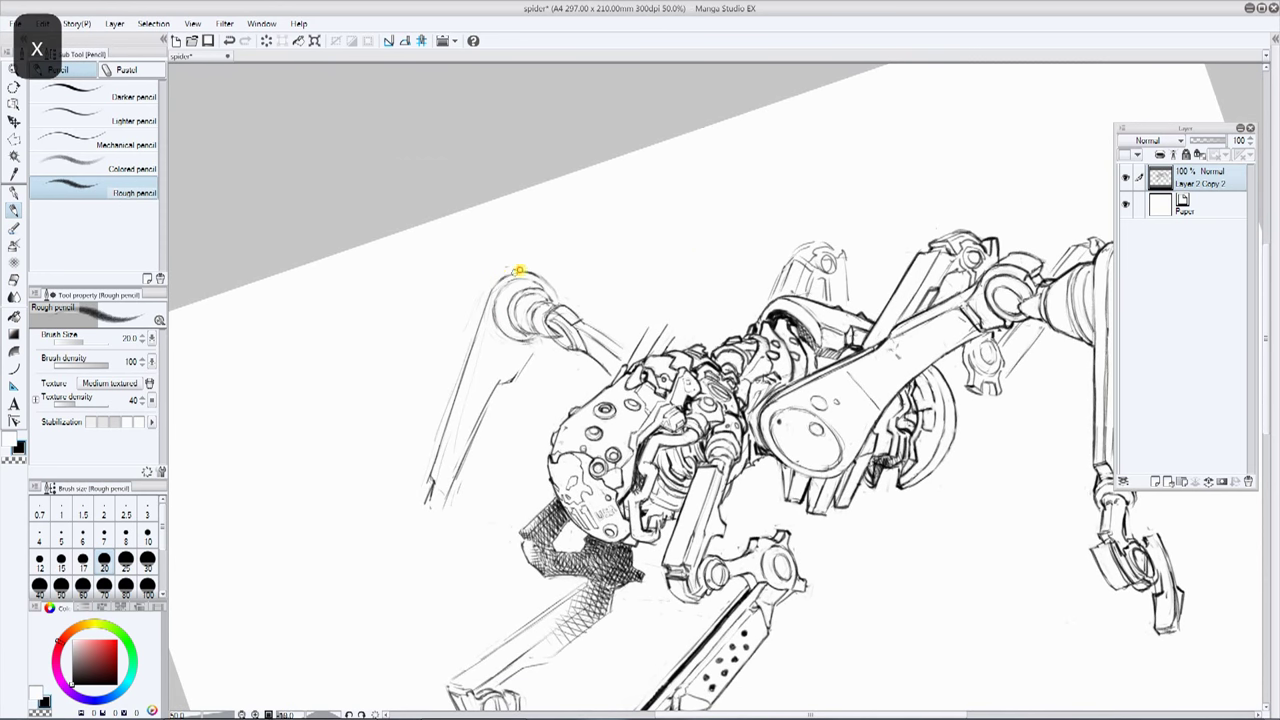
key("x")
key("x")
key("x")
key("x")
key("x")
mouse_move(518, 217)
left_mouse_down()
mouse_move(568, 169)
mouse_move(691, 229)
left_mouse_up()
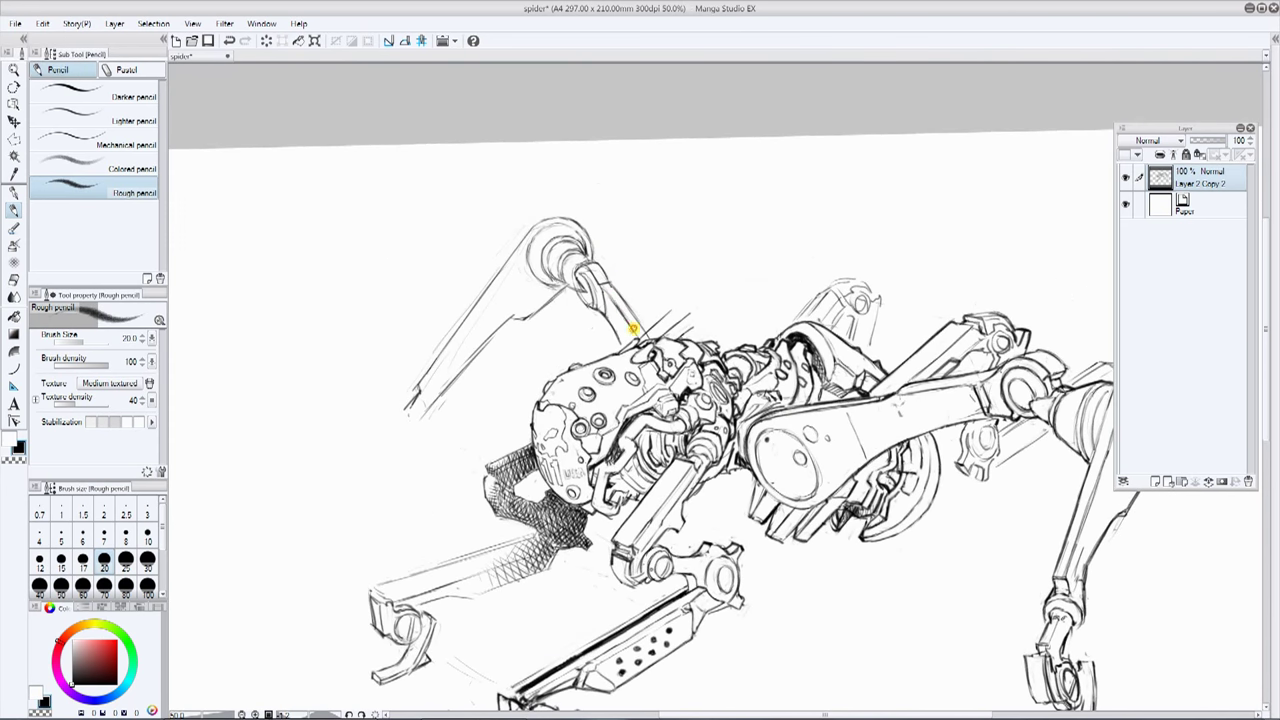
key("x")
key("x")
key("ctrl+minus")
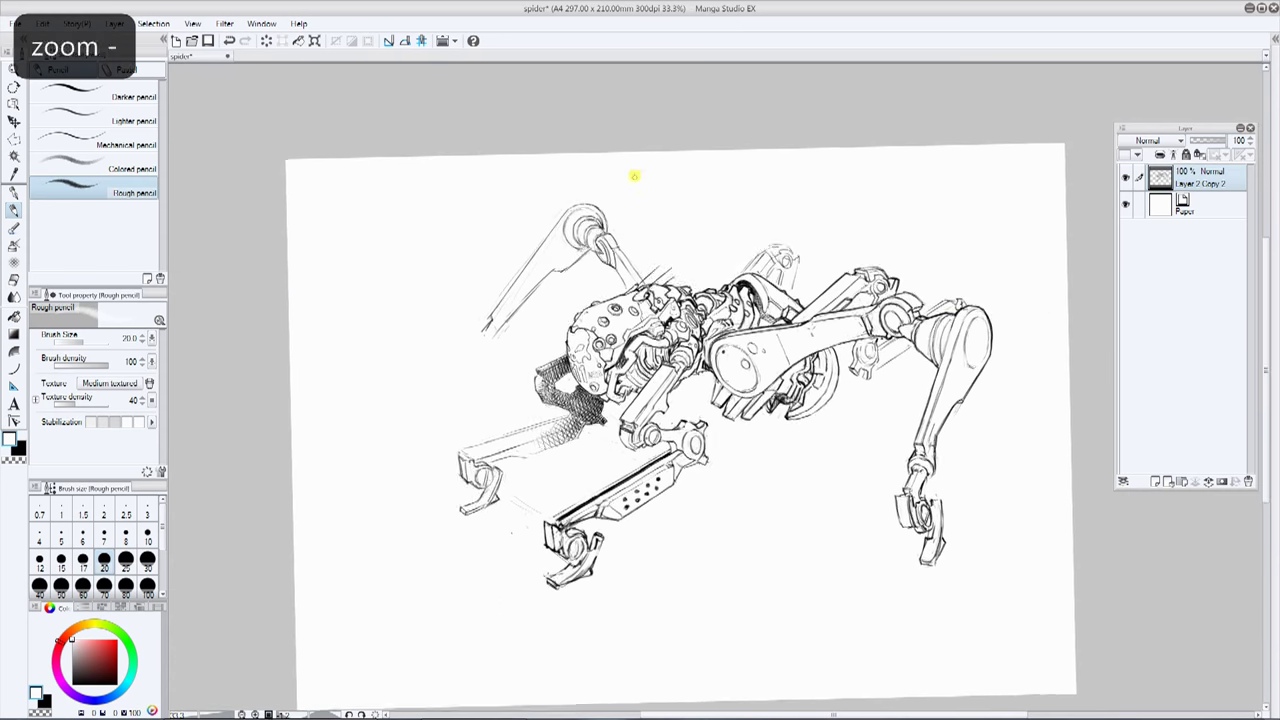
Step: Sketch a light ankle and curved claw foot at the lower end of the raised far front leg
key("ctrl+minus")
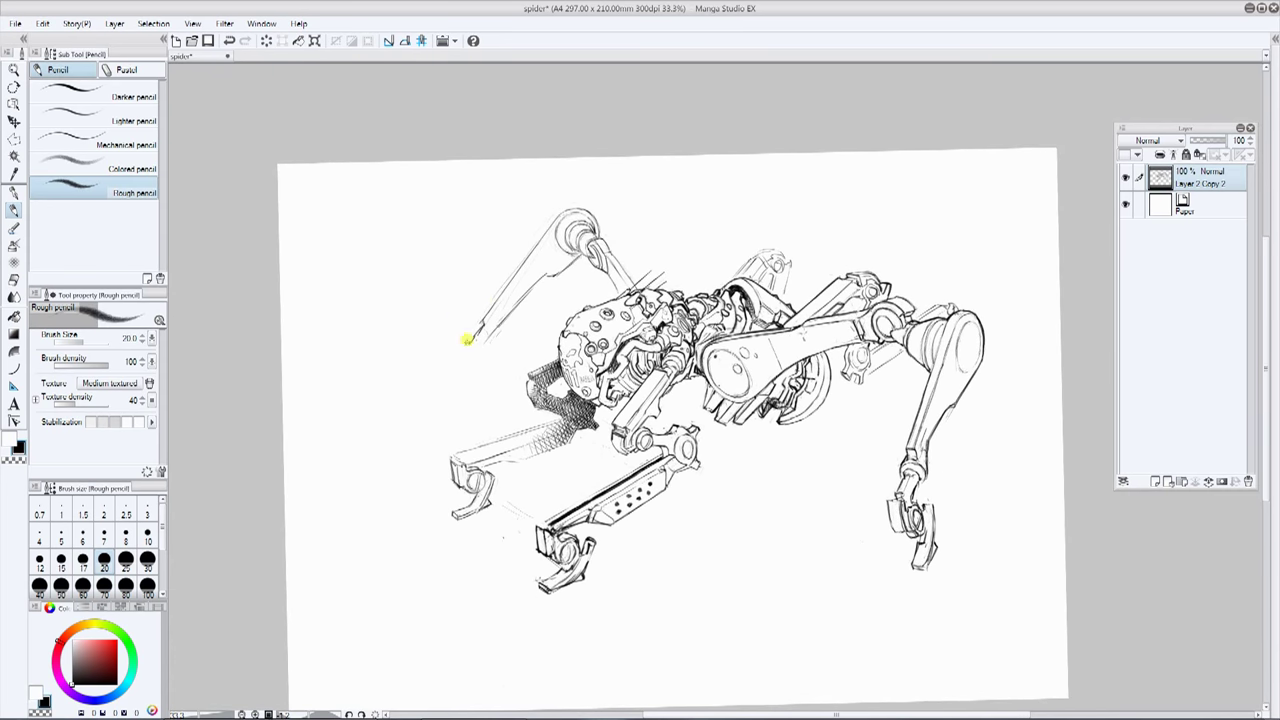
key("x")
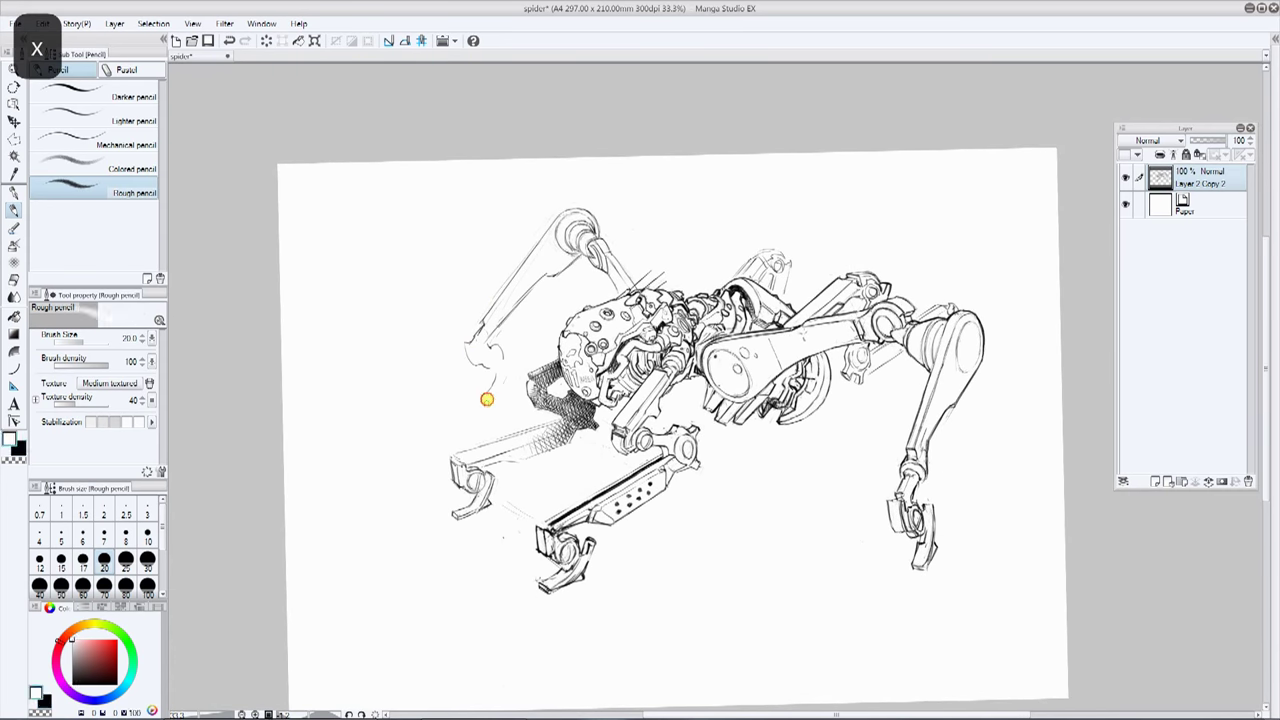
key("ctrl+minus")
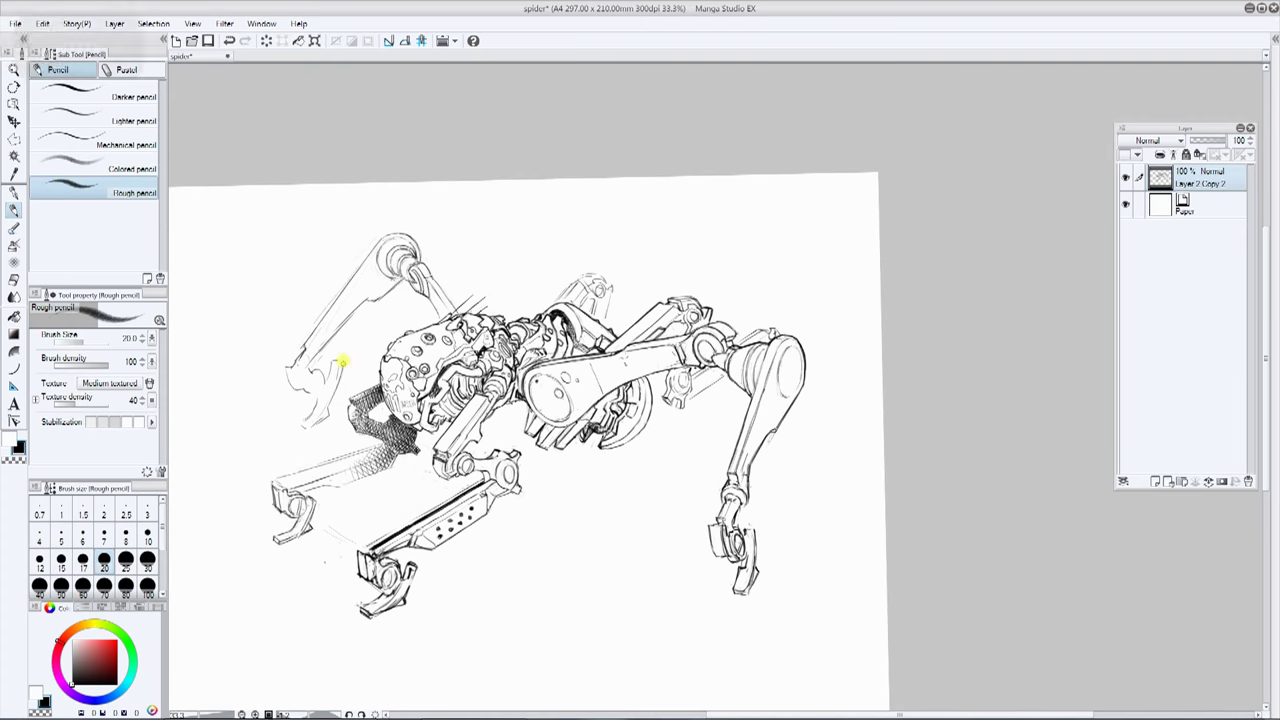
Step: Touch up small details on the robot's body and legs with black and white rough pencil strokes, and save the drawing
left_click_drag(903, 339, 936, 248)
key("ctrl+plus")
key("ctrl+plus")
key("x")
left_click_drag(680, 434, 738, 335)
left_click_drag(686, 216, 643, 440)
key("x")
mouse_move(760, 345)
left_mouse_down()
mouse_move(514, 471)
mouse_move(614, 377)
left_mouse_up()
key("ctrl+plus")
key("x")
mouse_move(597, 335)
left_mouse_down()
mouse_move(614, 377)
mouse_move(656, 330)
left_mouse_up()
key("x")
key("ctrl+minus")
key("ctrl+minus")
left_click_drag(870, 195, 690, 205)
key("ctrl+plus")
left_click_drag(540, 220, 680, 278)
key("x")
left_click_drag(566, 366, 560, 410)
key("x")
left_click_drag(577, 371, 588, 366)
key("x")
mouse_move(597, 213)
left_mouse_down("alt")
mouse_move(826, 200)
mouse_move(795, 187)
left_mouse_up("alt")
key("x")
key("ctrl+minus")
left_click_drag(933, 267, 937, 248)
key("ctrl+s")
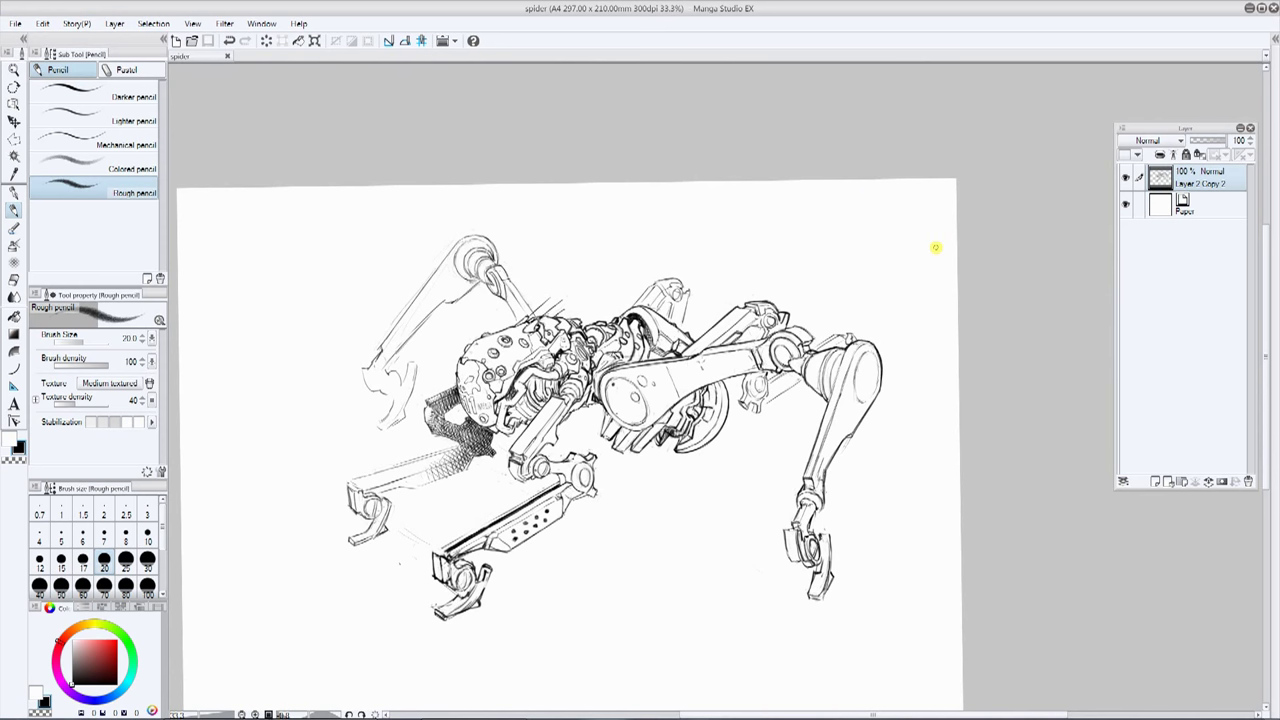
Step: Clean up the lines around the near rear leg's upper section and save the drawing again
key("ctrl+plus")
key("x")
mouse_move(774, 408)
left_mouse_down()
mouse_move(757, 397)
mouse_move(751, 417)
left_mouse_up()
key("ctrl+minus")
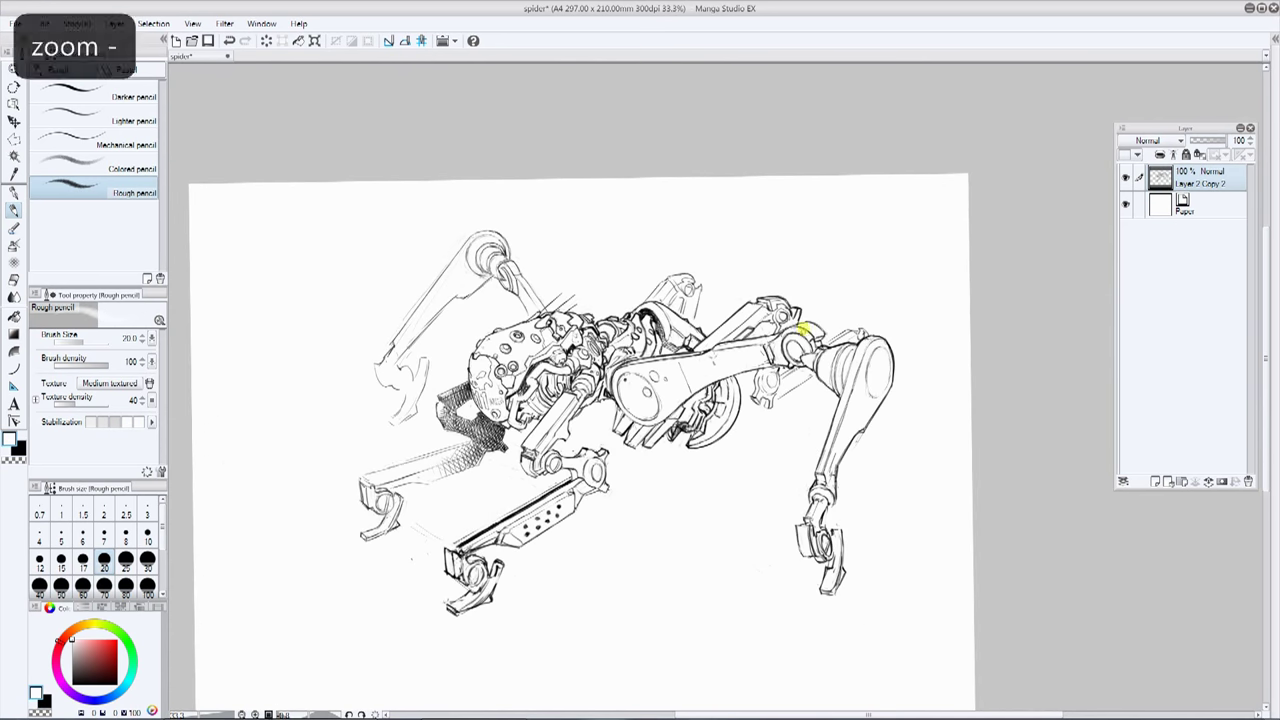
key("ctrl+s")
Step: Open the US Army logo images from the desktop in Manga Studio
left_click(1137, 712)
left_click(1110, 614)
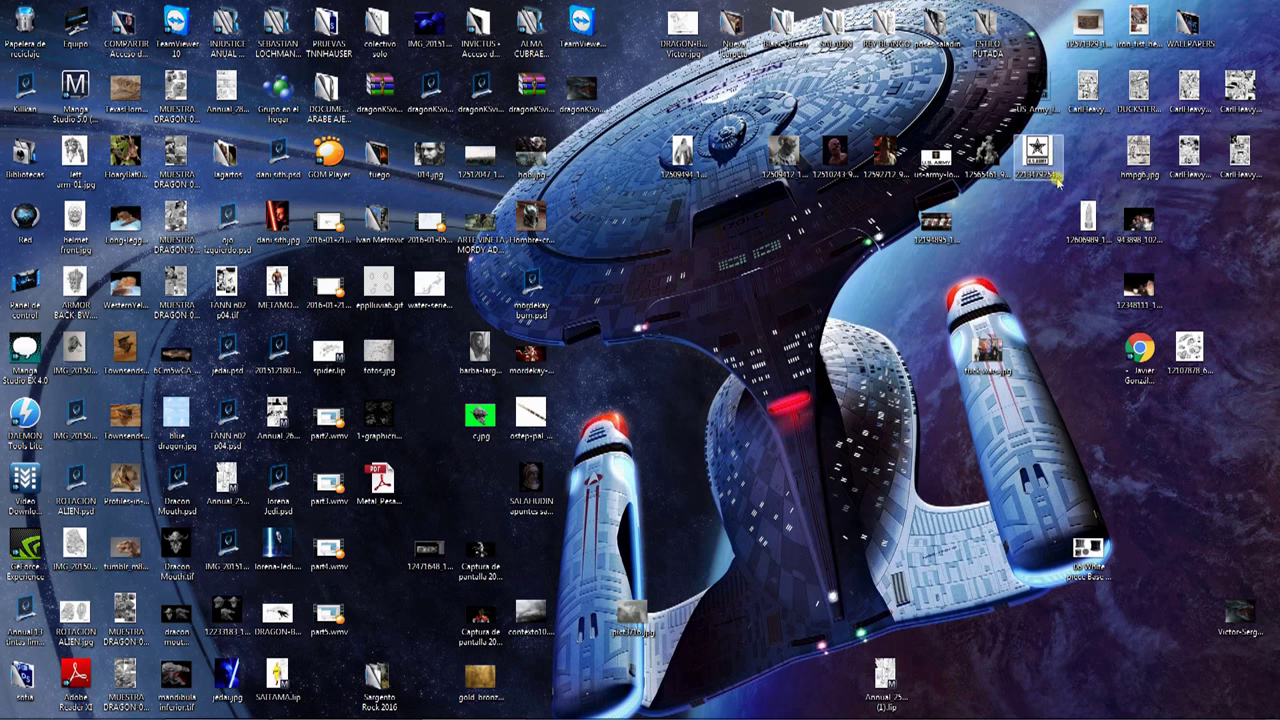
left_click_drag(1040, 165, 943, 175)
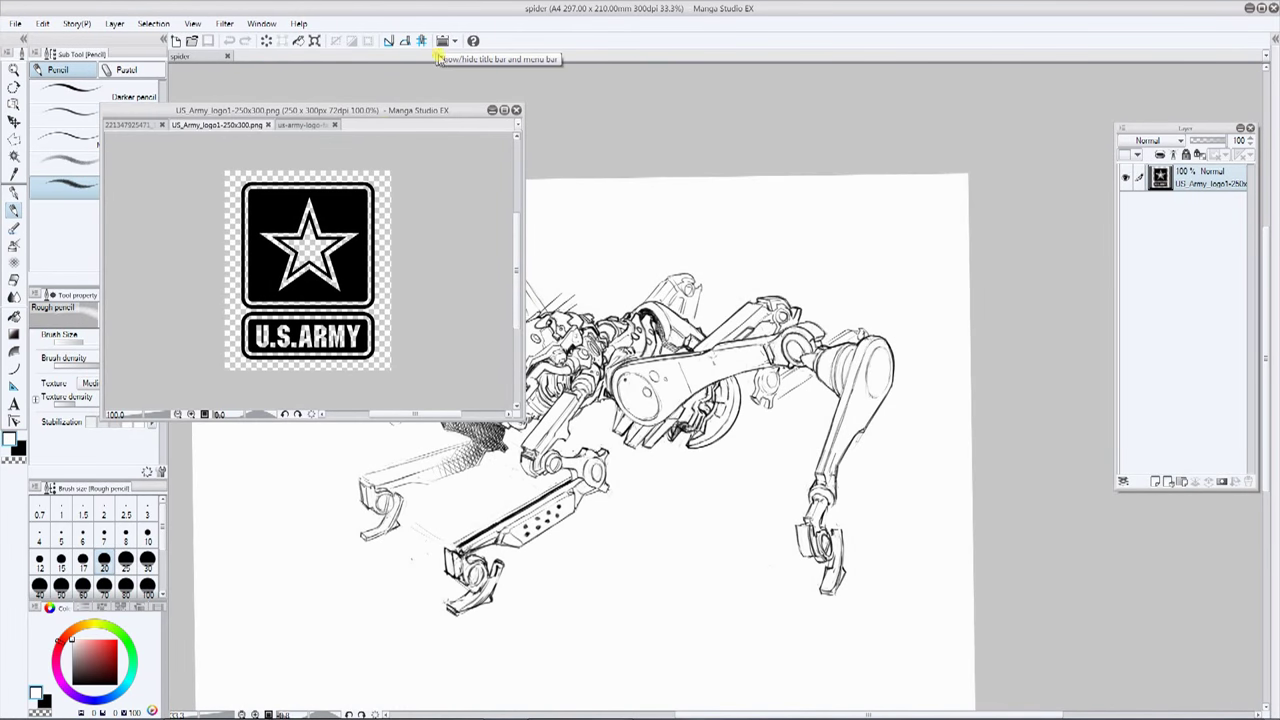
Step: Select the U.S. ARMY lettering in the us-army-logo JPEG with the polyline marquee and cut it
left_click(275, 125)
left_click_drag(523, 227, 584, 227)
left_click(14, 139)
left_click(133, 374)
left_click(132, 307)
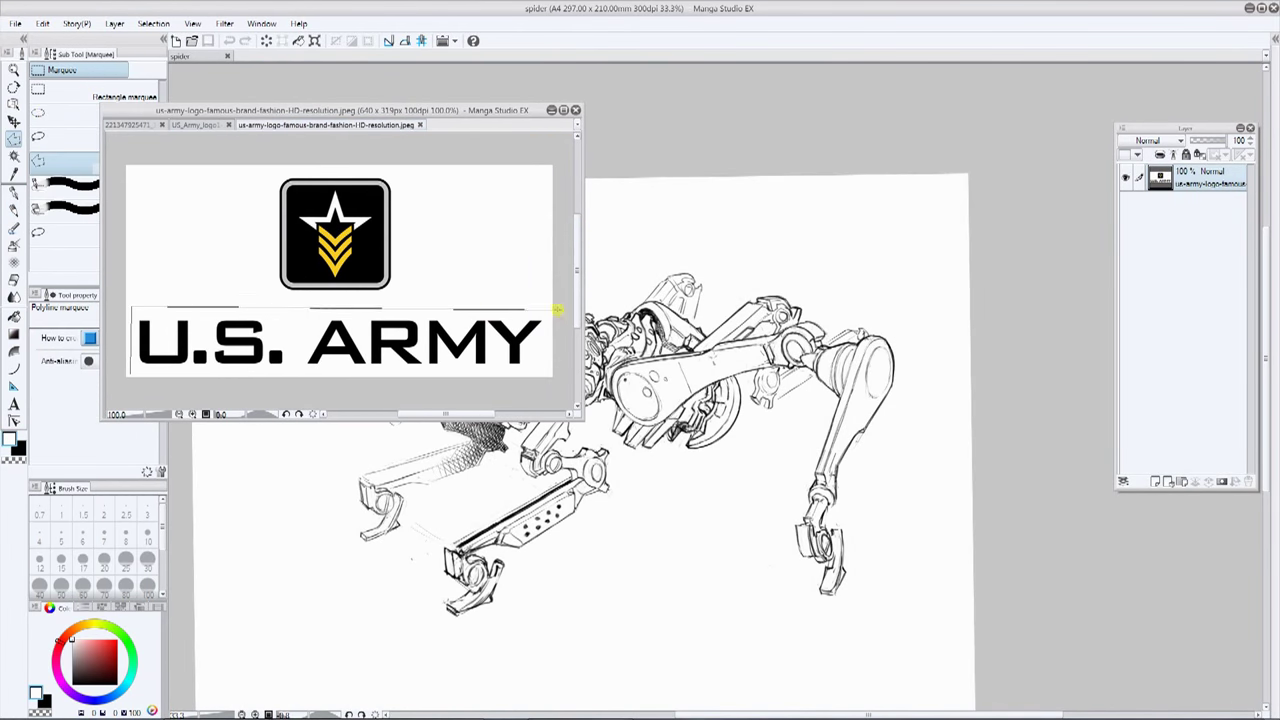
left_click(552, 309)
left_click(547, 377)
left_click(133, 374)
key("ctrl+x")
Step: Close the lettering's logo image and paste the U.S. ARMY text into the spider drawing
left_click(424, 125)
left_click(742, 280)
left_click(576, 110)
key("ctrl+v")
Step: Move the U.S. ARMY lettering onto the near rear leg's upper segment, set its layer to Multiply, and scale and rotate it to fit
left_click(14, 121)
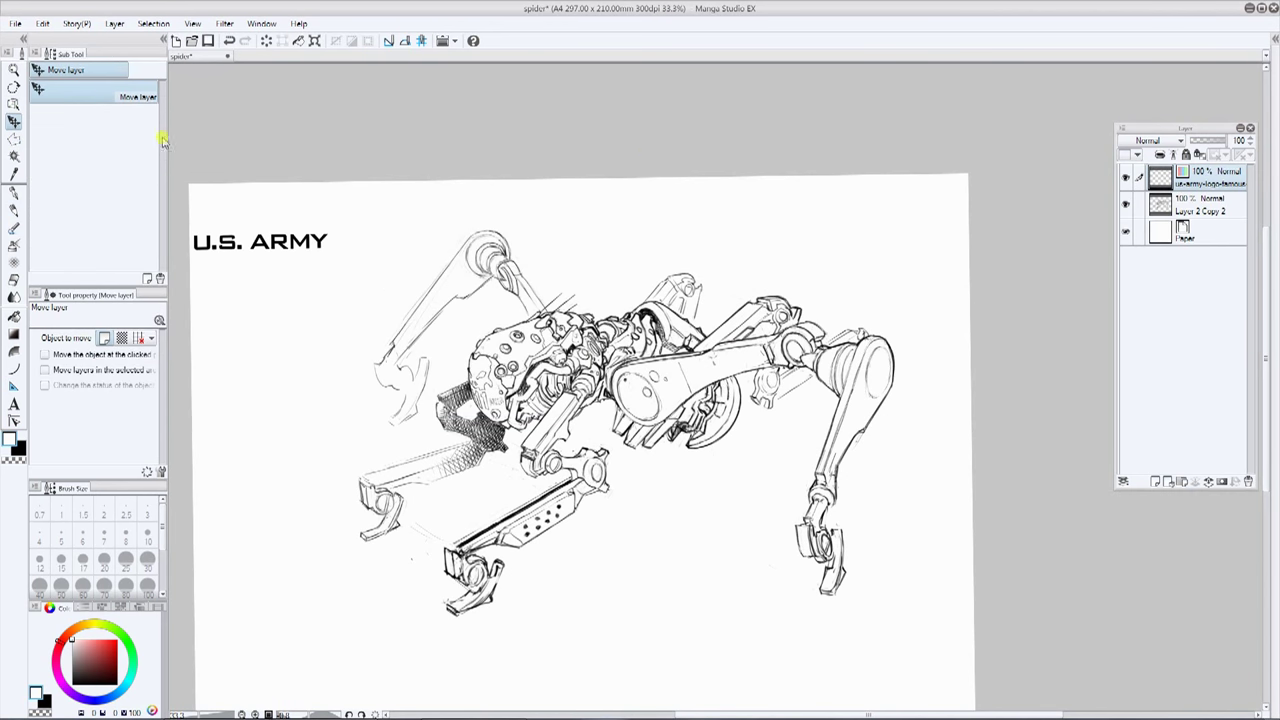
left_click_drag(261, 243, 698, 370)
left_click(1182, 140)
left_click(1150, 178)
key("ctrl+t")
left_click_drag(793, 315, 808, 248)
scroll(799, 262, "up", 1)
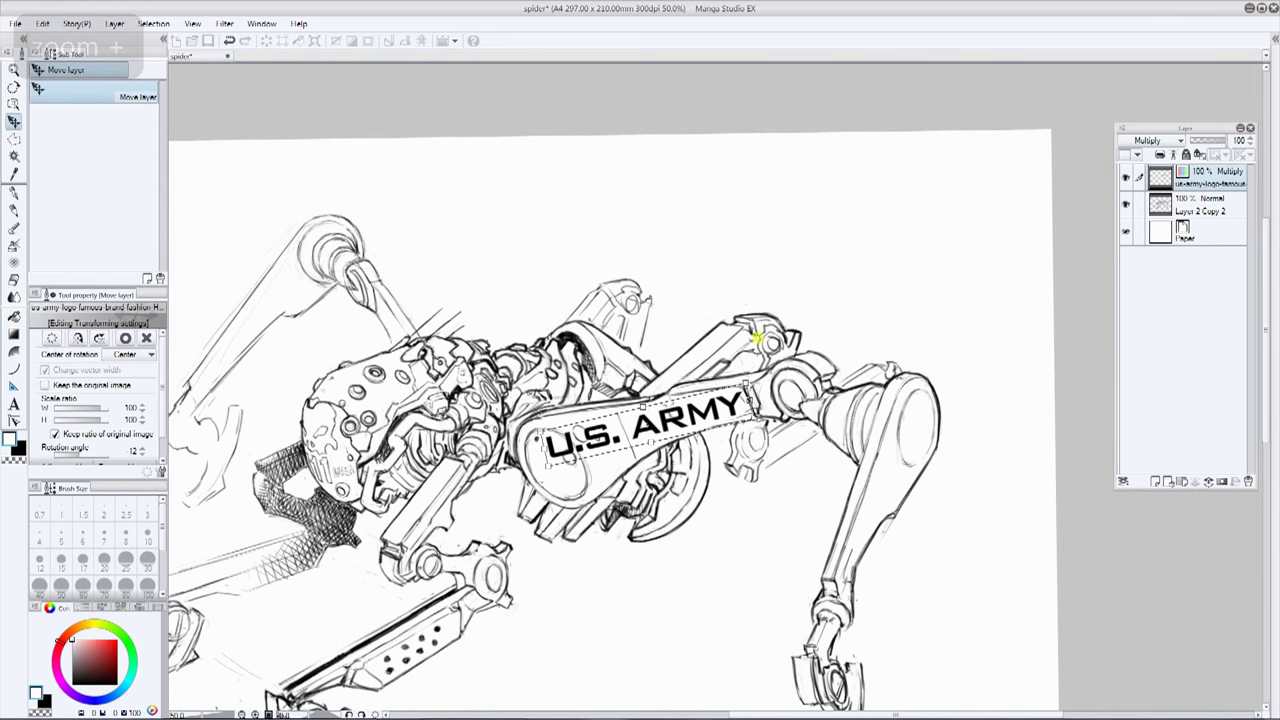
left_click_drag(552, 461, 556, 464)
left_click_drag(745, 384, 755, 421)
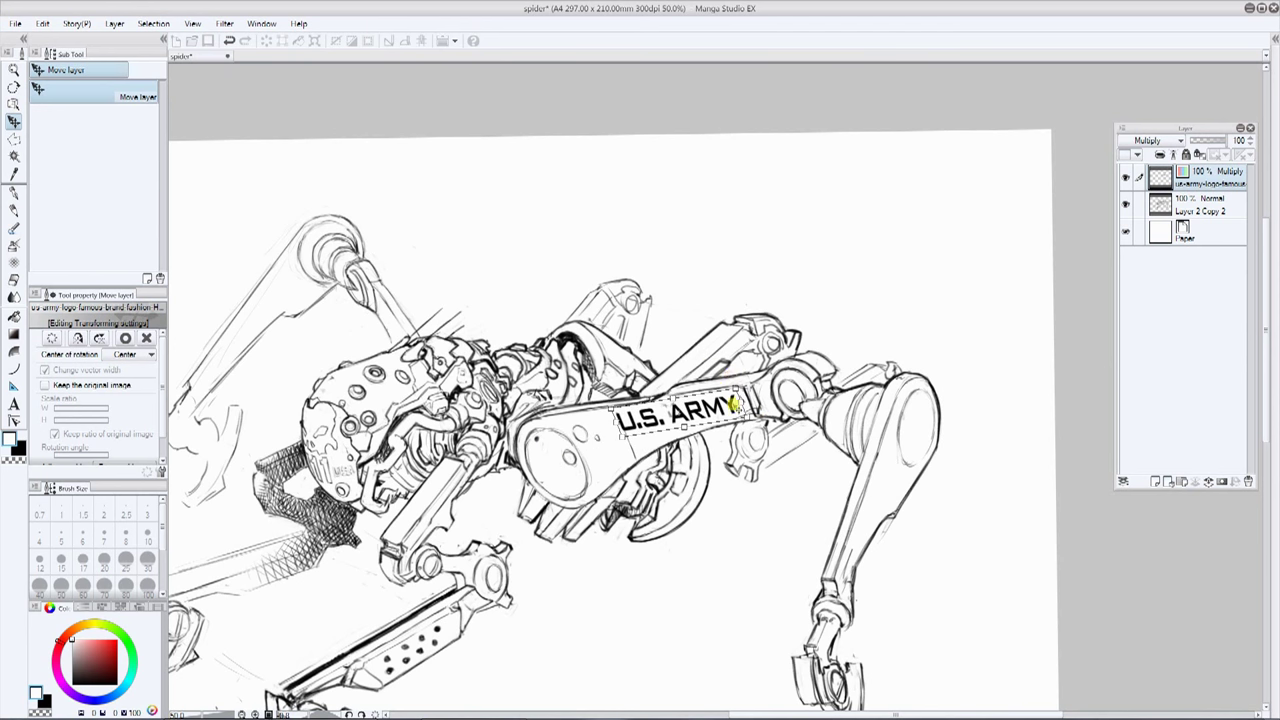
key("Return")
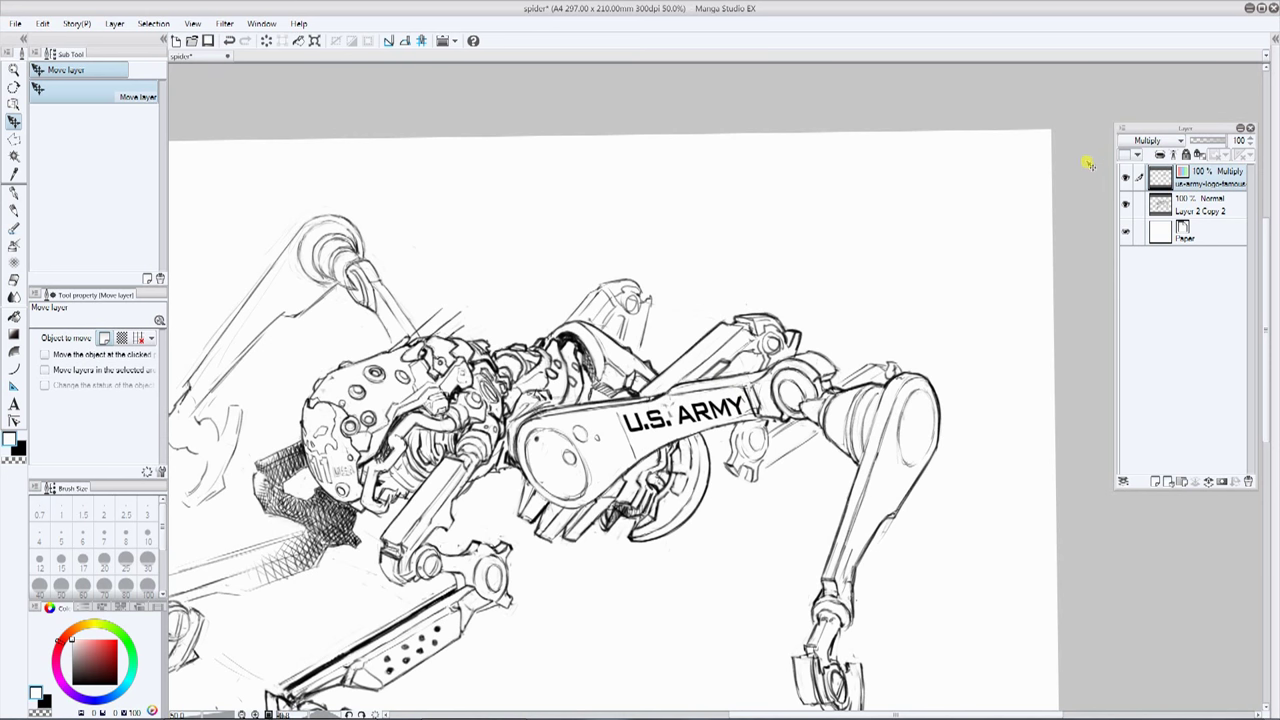
Step: Shrink and angle the U.S. ARMY lettering near the knee end of the leg's upper segment, and set its layer opacity to 78%
key("ctrl+t")
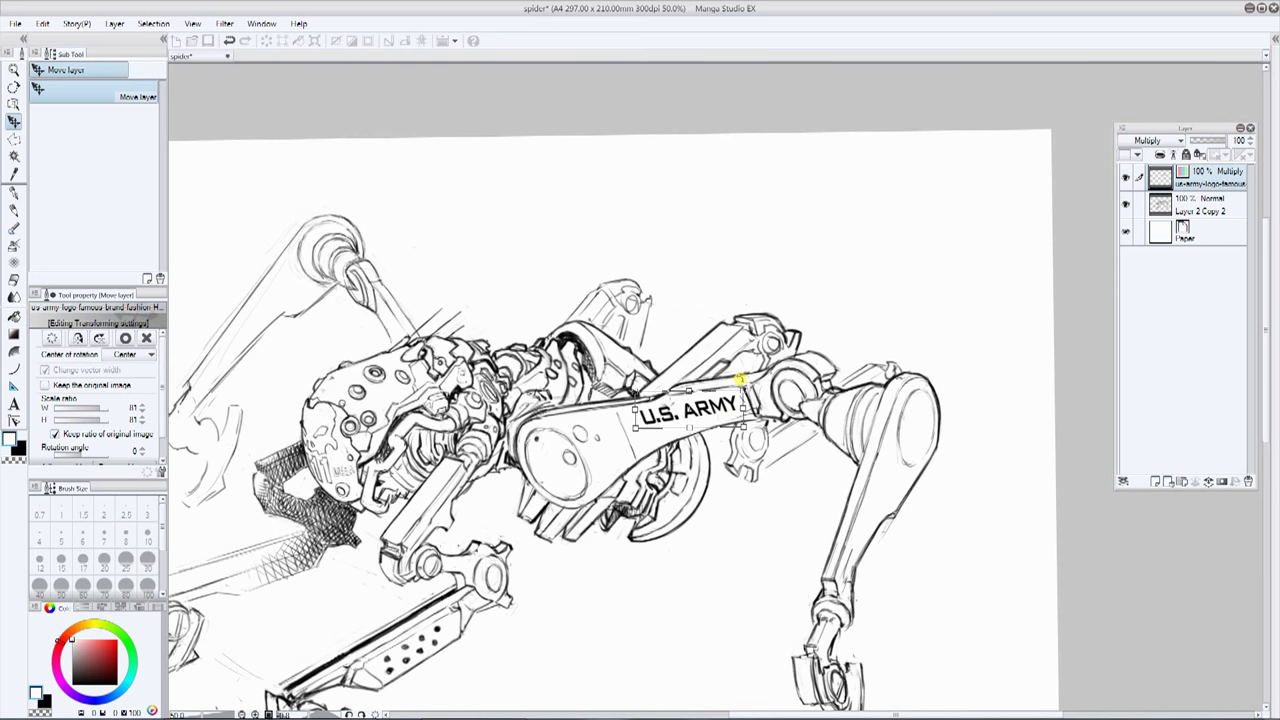
key("ctrl+minus")
key("ctrl+plus")
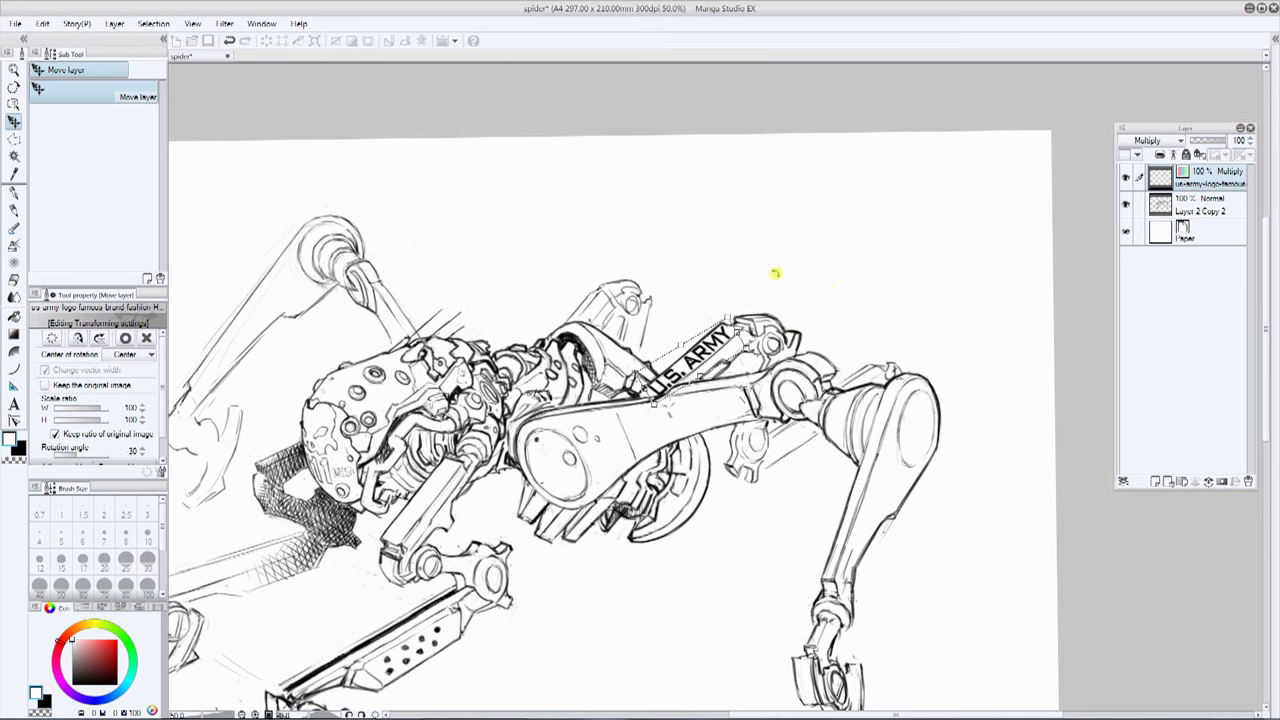
left_click_drag(748, 422, 743, 407)
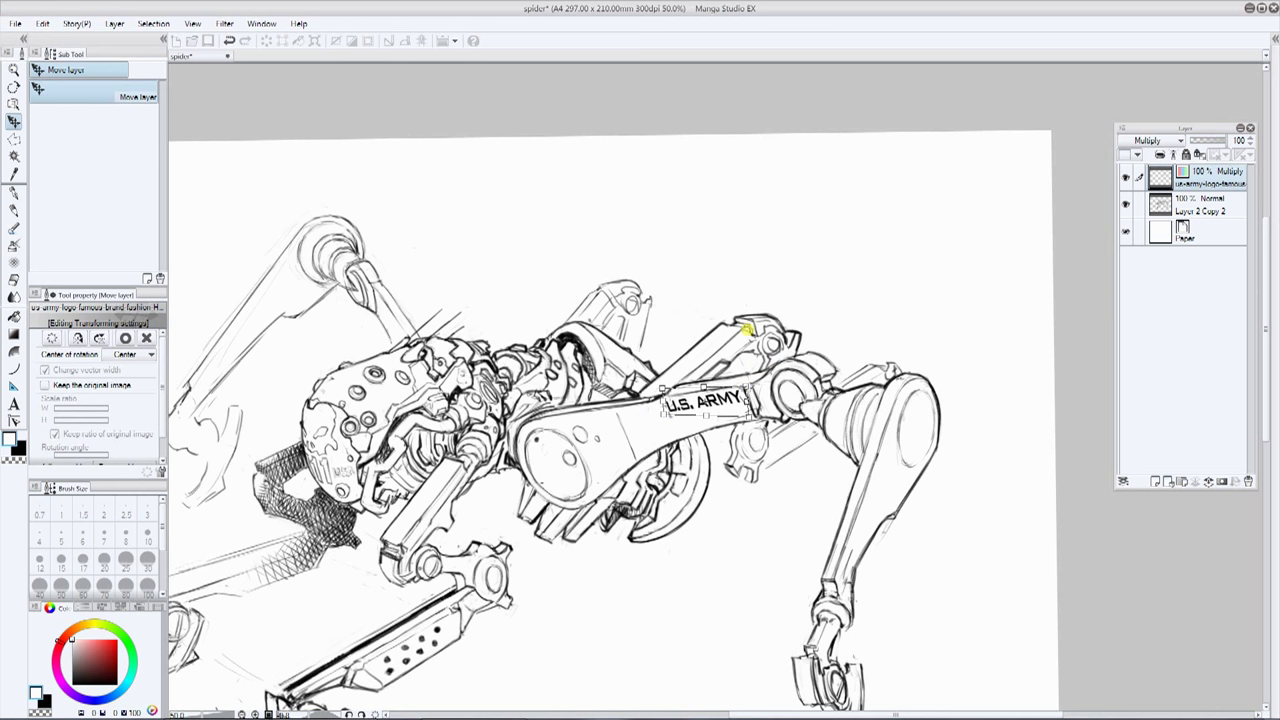
key("Return")
left_click(1215, 141)
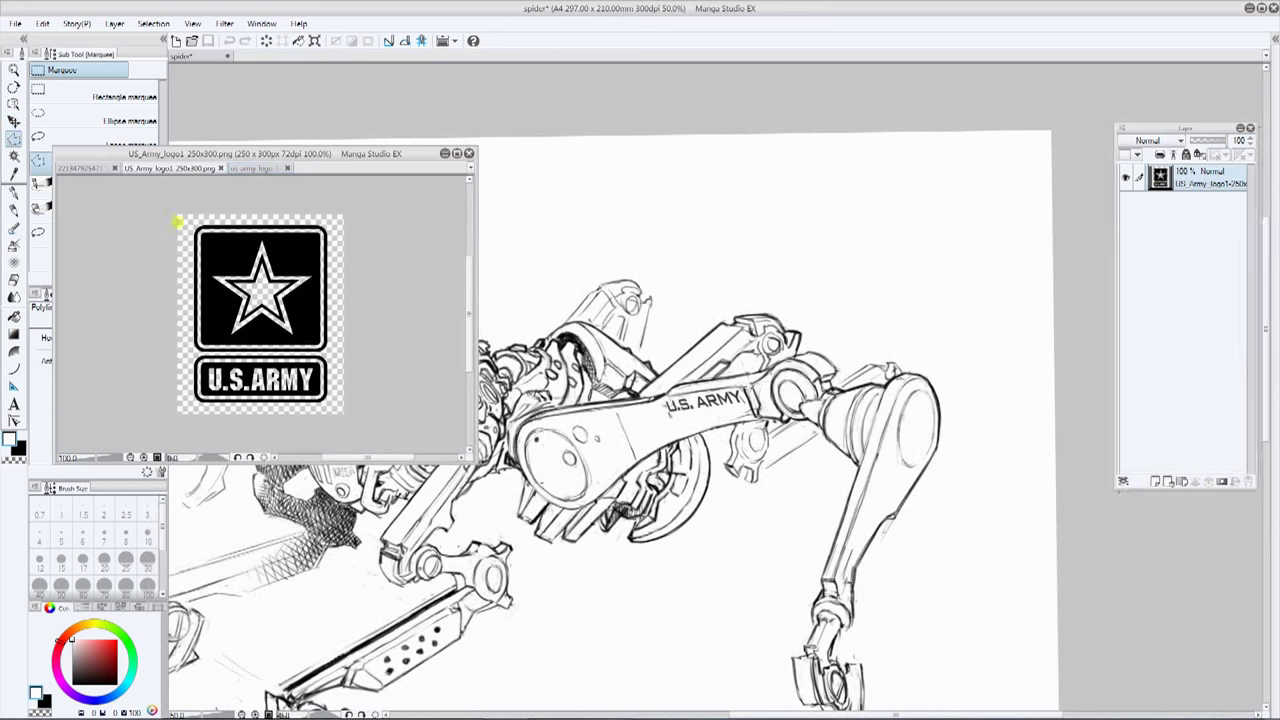
Step: Cut the star emblem from US_Army_logo1-250x300.png and paste it into the spider drawing
left_click_drag(178, 218, 340, 356)
key("Delete")
left_click(684, 272)
key("ctrl+v")
Step: Place the star emblem below the U.S. ARMY lettering, scaled to 44% and rotated 14 degrees
left_click(14, 121)
left_click_drag(200, 180, 554, 280)
key("ctrl+t")
left_click_drag(237, 237, 654, 414)
left_click_drag(635, 433, 683, 424)
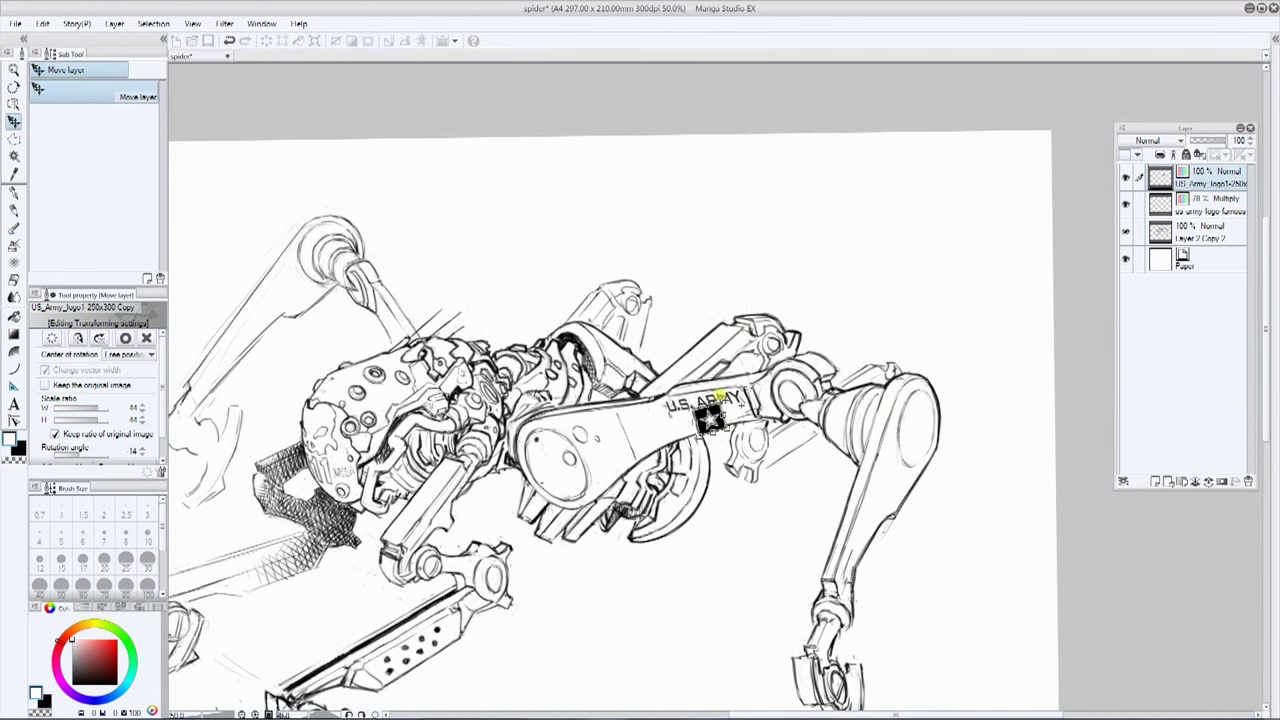
Step: Distort the star emblem to follow the leg's perspective beneath the lettering and apply the transformation
key("ctrl+plus")
key("ctrl+plus")
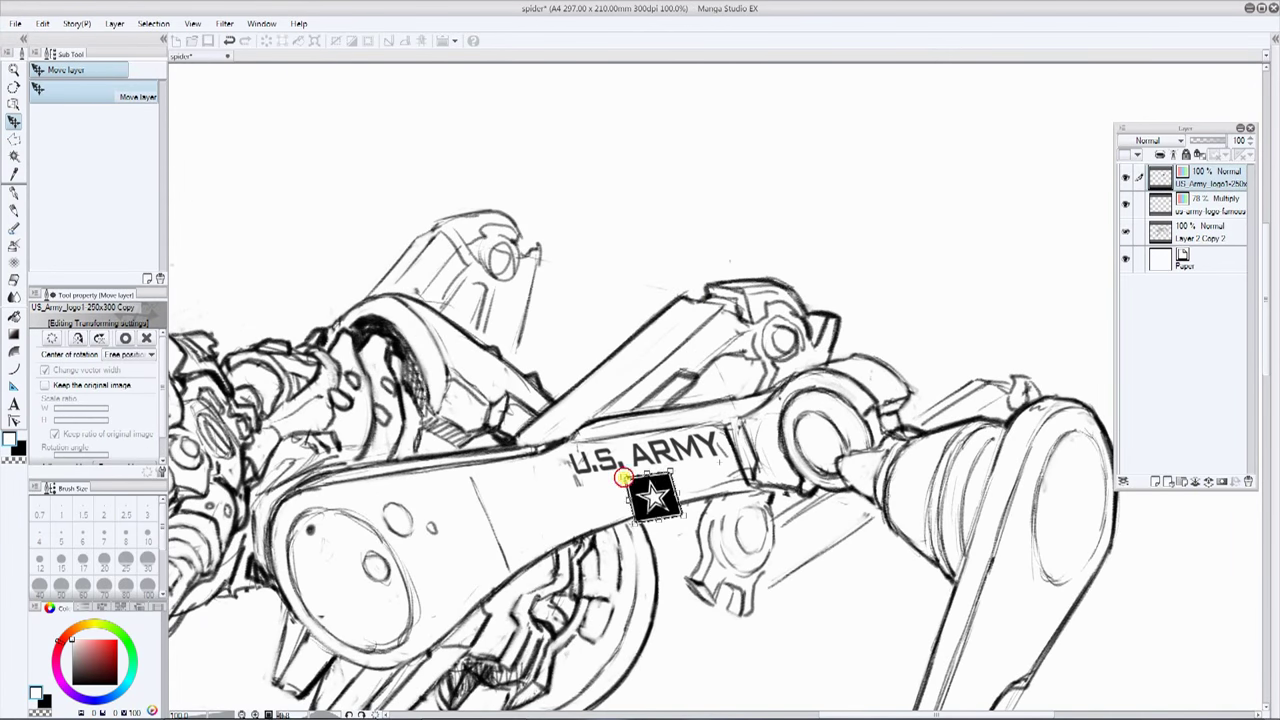
mouse_move(677, 479)
left_mouse_down()
mouse_move(680, 464)
mouse_move(674, 494)
left_mouse_up()
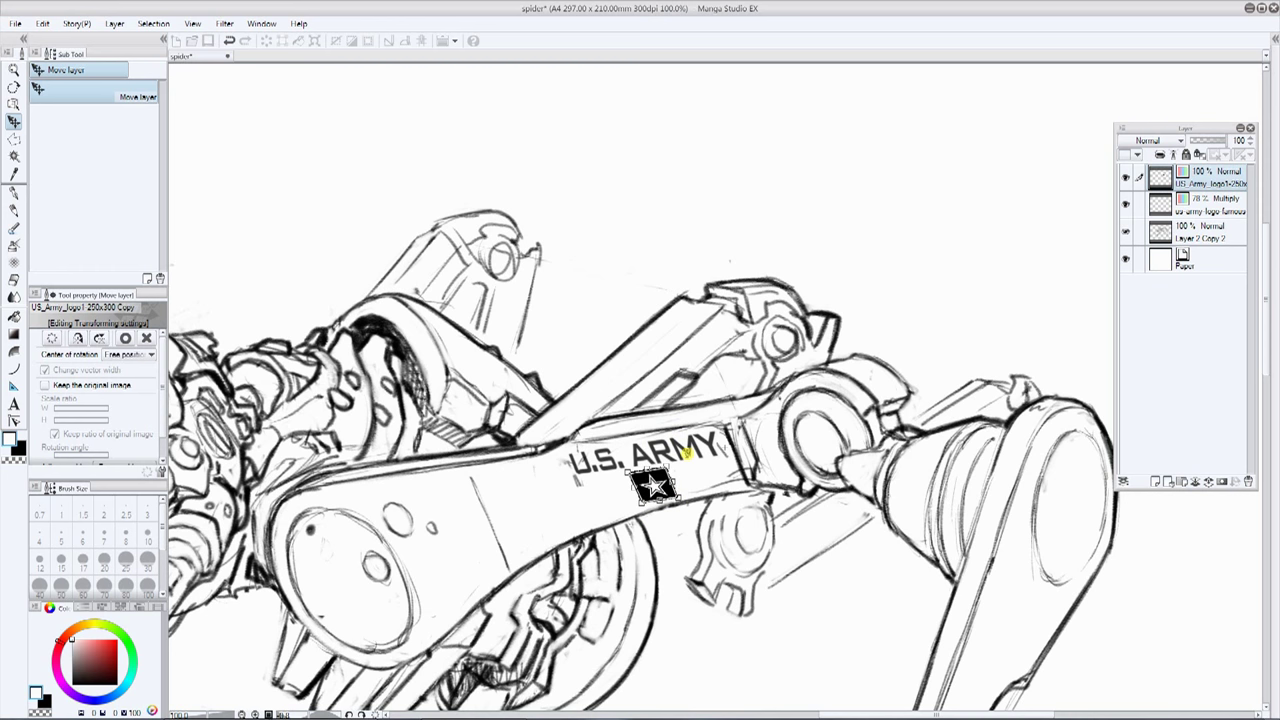
key("Return")
key("ctrl+minus")
key("ctrl+minus")
key("ctrl+minus")
key("ctrl+plus")
key("ctrl+plus")
Step: Set the star emblem layer to 55% opacity and the lettering layer to 100%, and merge the two logo layers
left_click(1200, 234)
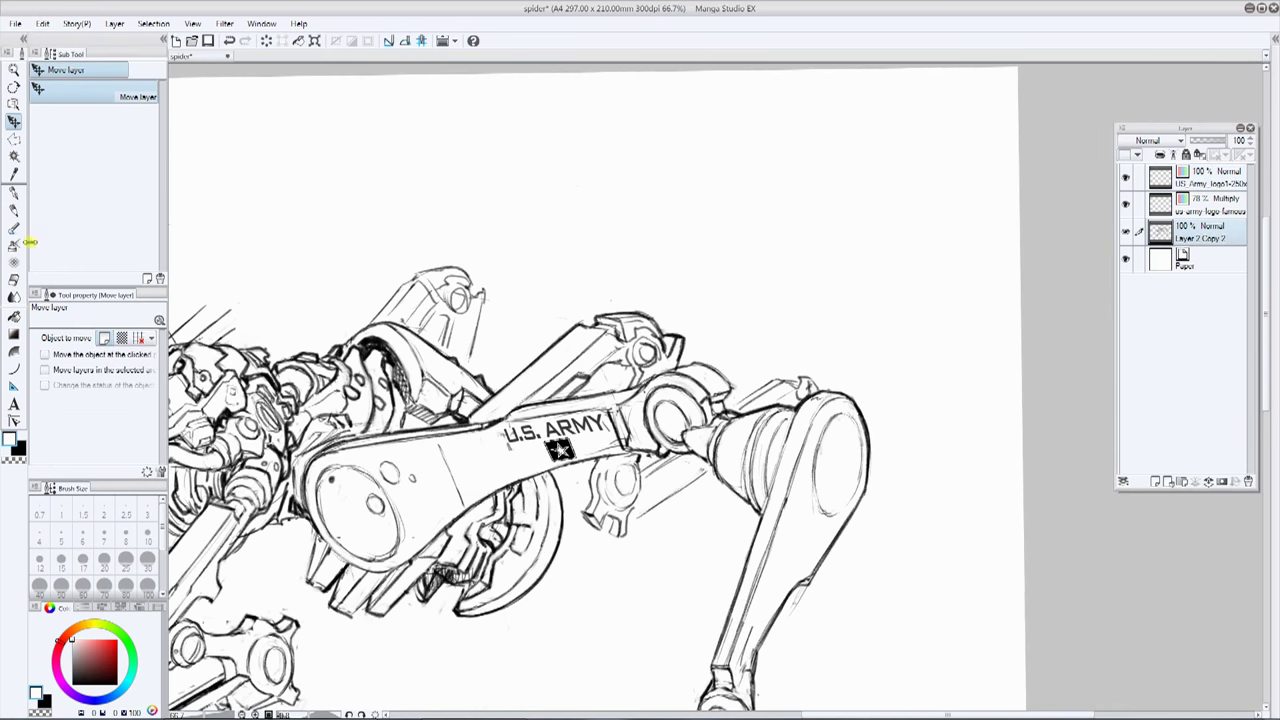
key("p")
left_click_drag(1190, 151, 1211, 132)
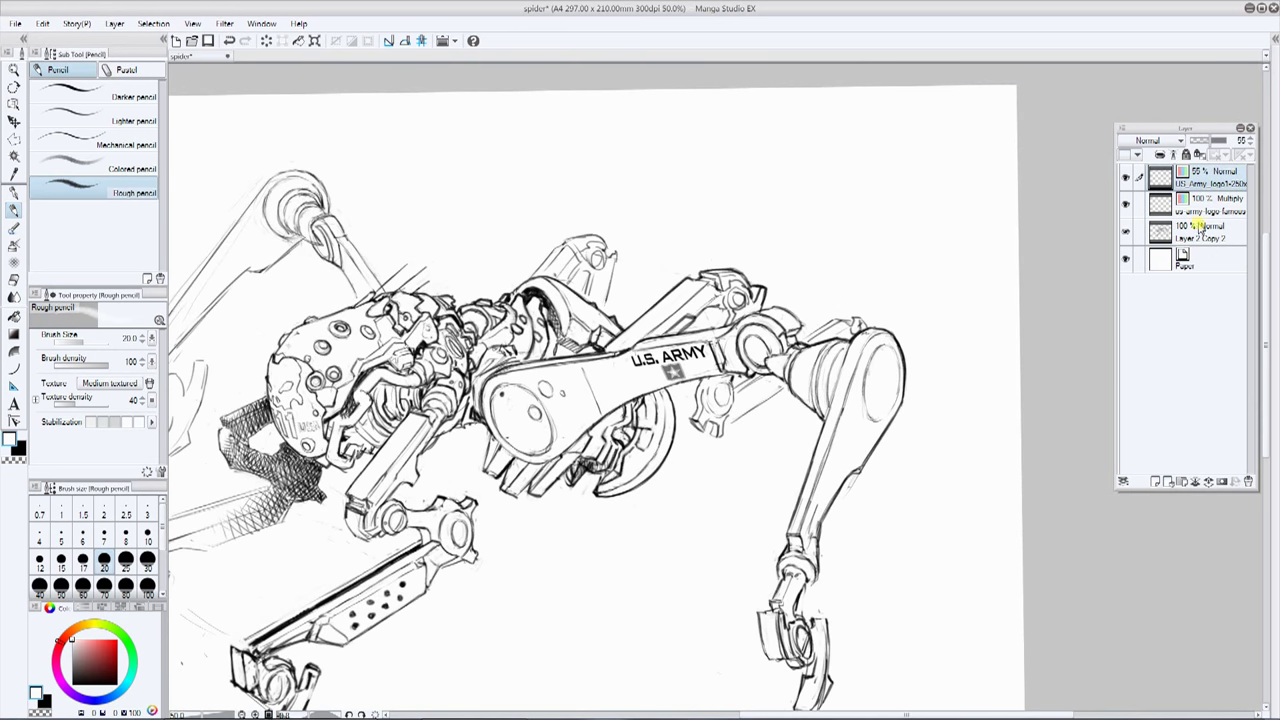
left_click(1196, 208, "shift")
left_click(114, 23)
left_click(190, 290)
Step: Draw the number 11-111 beside the star emblem using the Rough pencil at size 15
key("ctrl+plus")
key("p")
key("ctrl+plus")
key("[")
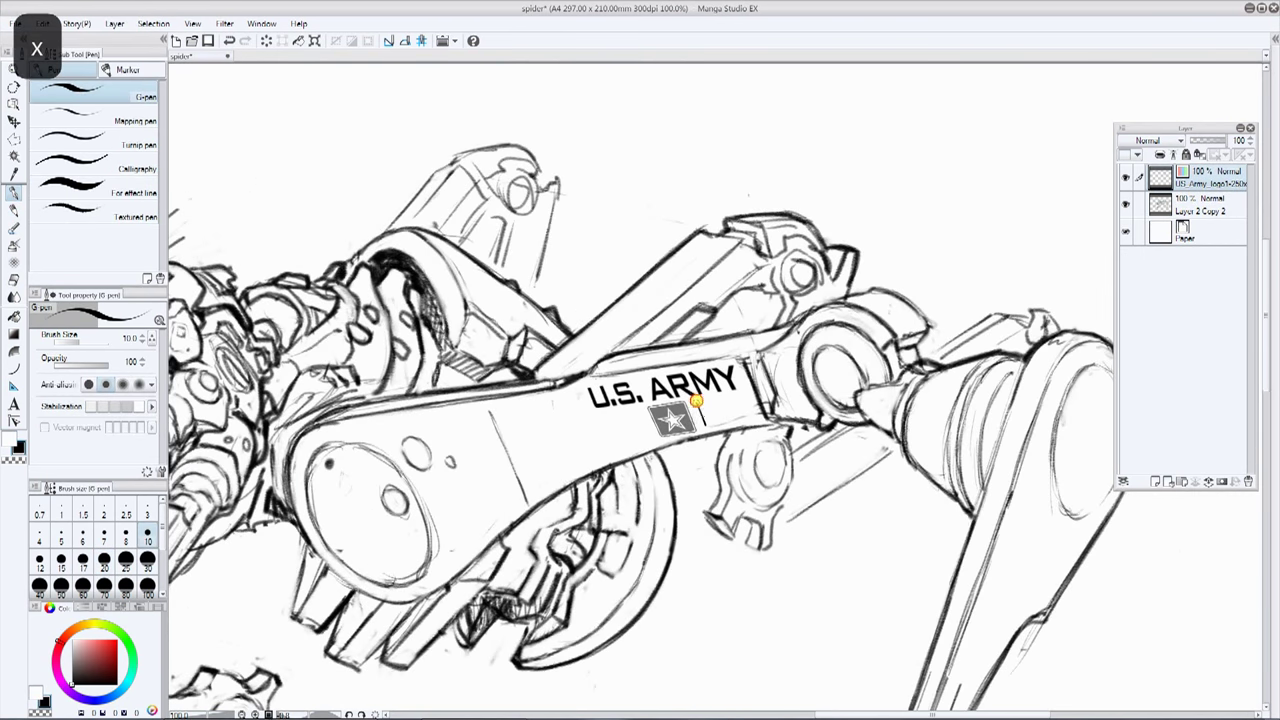
key("shift+p")
key("[")
key("[")
left_click_drag(713, 421, 744, 416)
key("x")
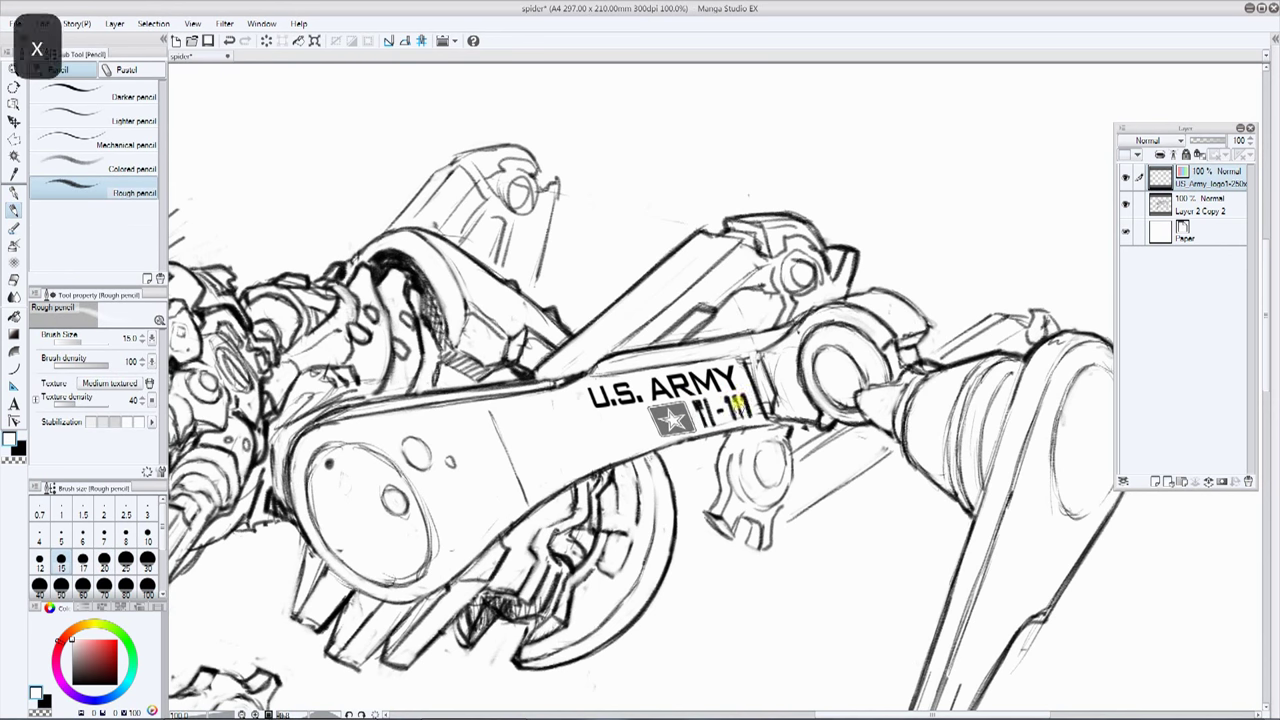
Step: Refine the strokes of the 11-111 marking and its surroundings on the leg
left_click_drag(950, 345, 800, 165)
left_click_drag(760, 376, 753, 397)
left_click_drag(795, 150, 963, 327)
key("ctrl+minus")
key("ctrl+minus")
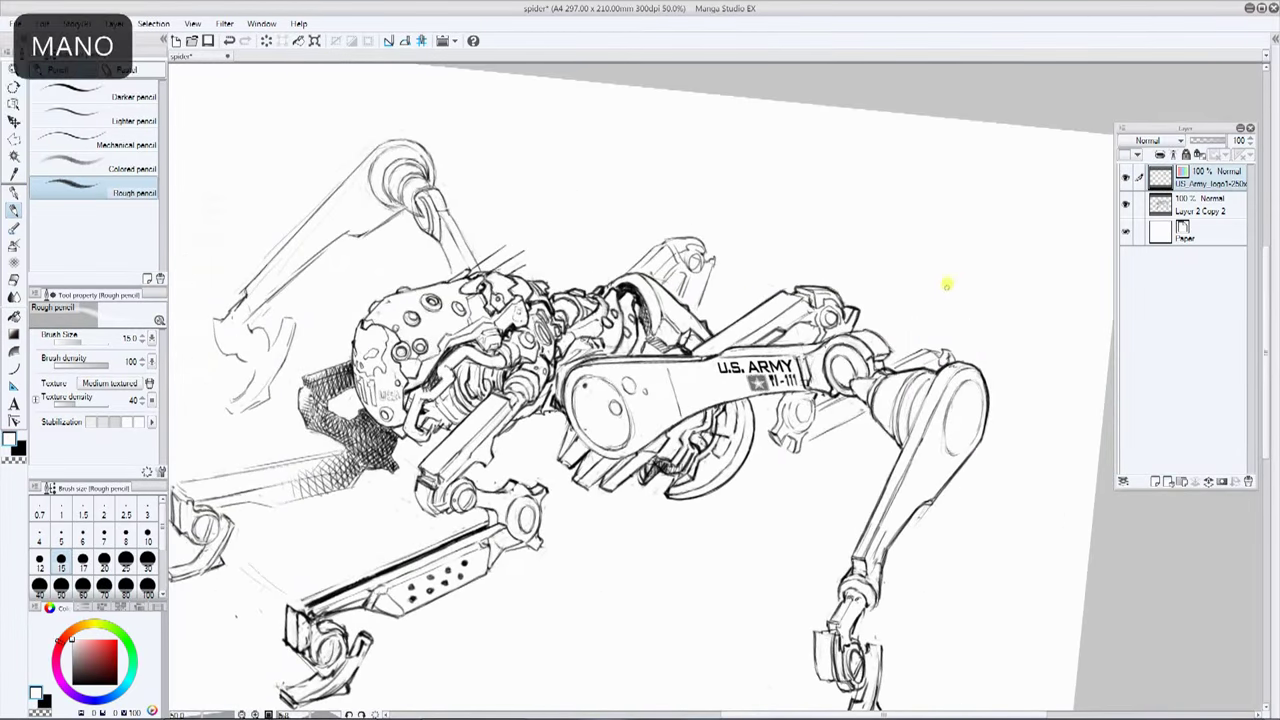
key("ctrl+plus")
key("ctrl+plus")
mouse_move(776, 398)
left_mouse_down()
mouse_move(778, 420)
mouse_move(782, 392)
left_mouse_up()
Step: Select the 11-111 marking with the polyline marquee and transform it to fit beneath the lettering
key("m")
left_click(716, 395)
key("ctrl+t")
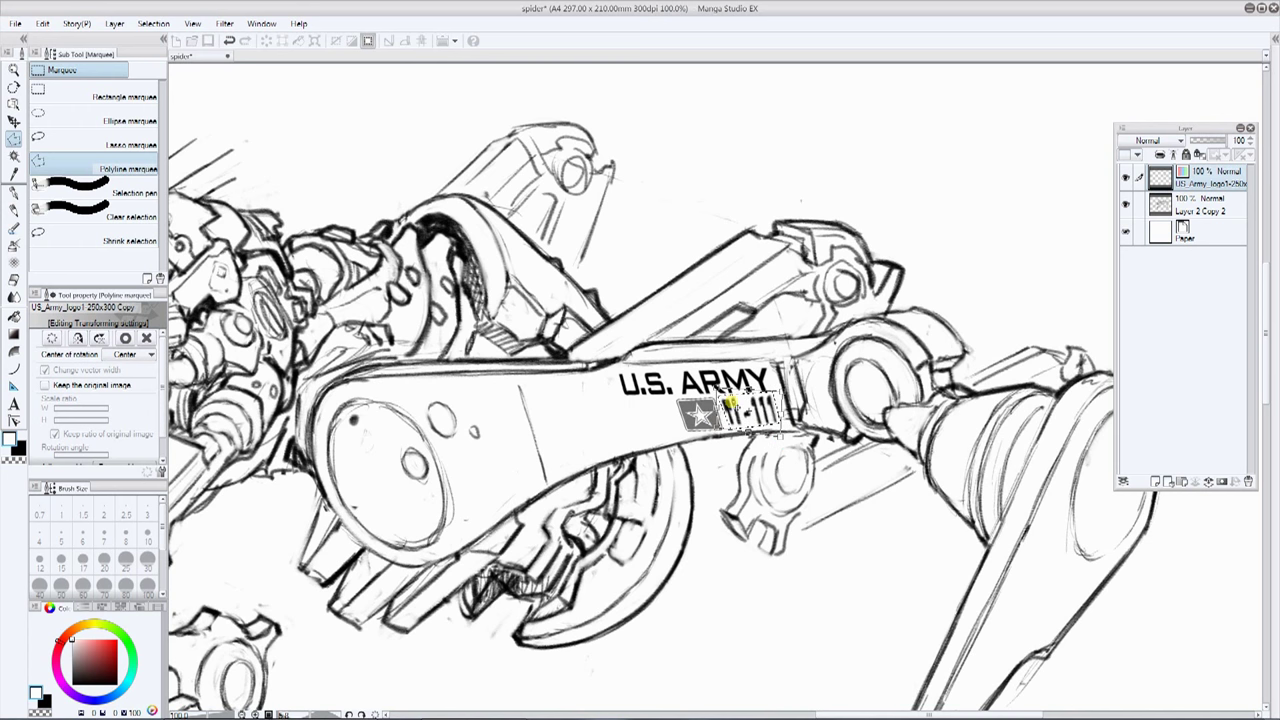
key("Return")
Step: Touch up the first digits of the leg's number marking with the Rough pencil and check the whole drawing
key("ctrl+plus")
key("p")
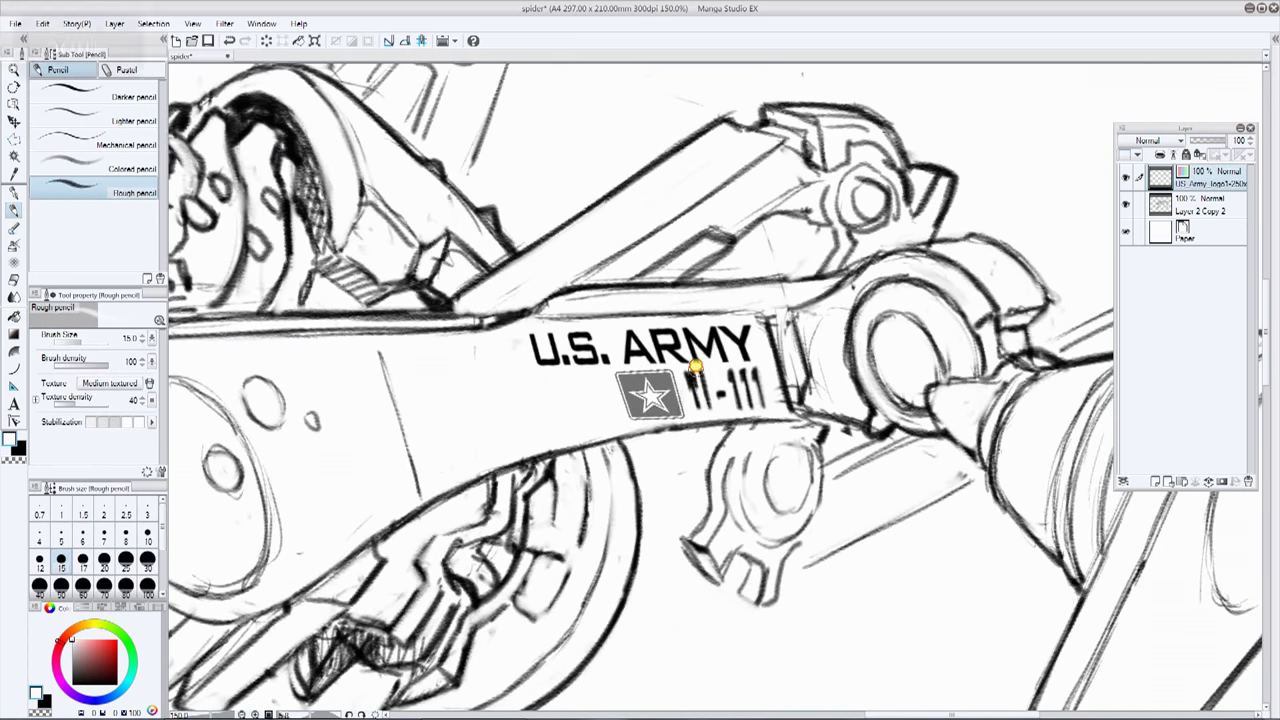
key("ctrl+minus")
key("ctrl+minus")
key("ctrl+minus")
left_click_drag(758, 225, 877, 171)
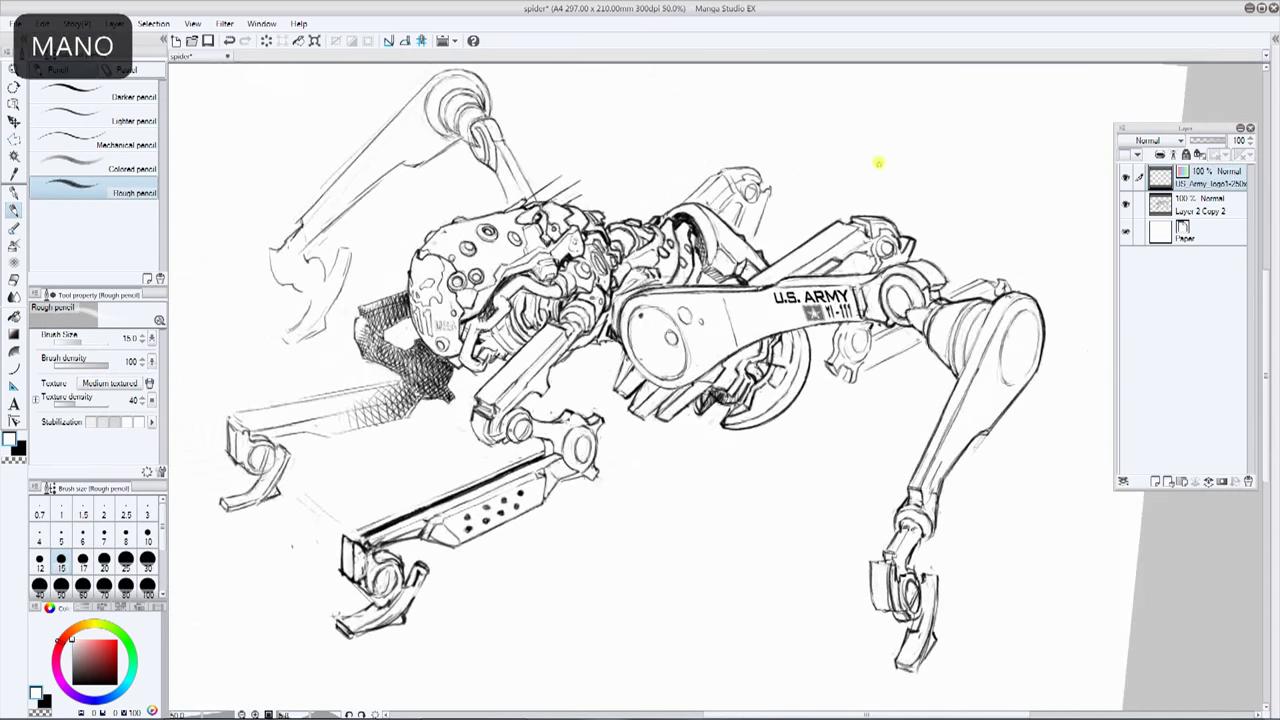
key("ctrl+plus")
key("ctrl+minus")
key("ctrl+minus")
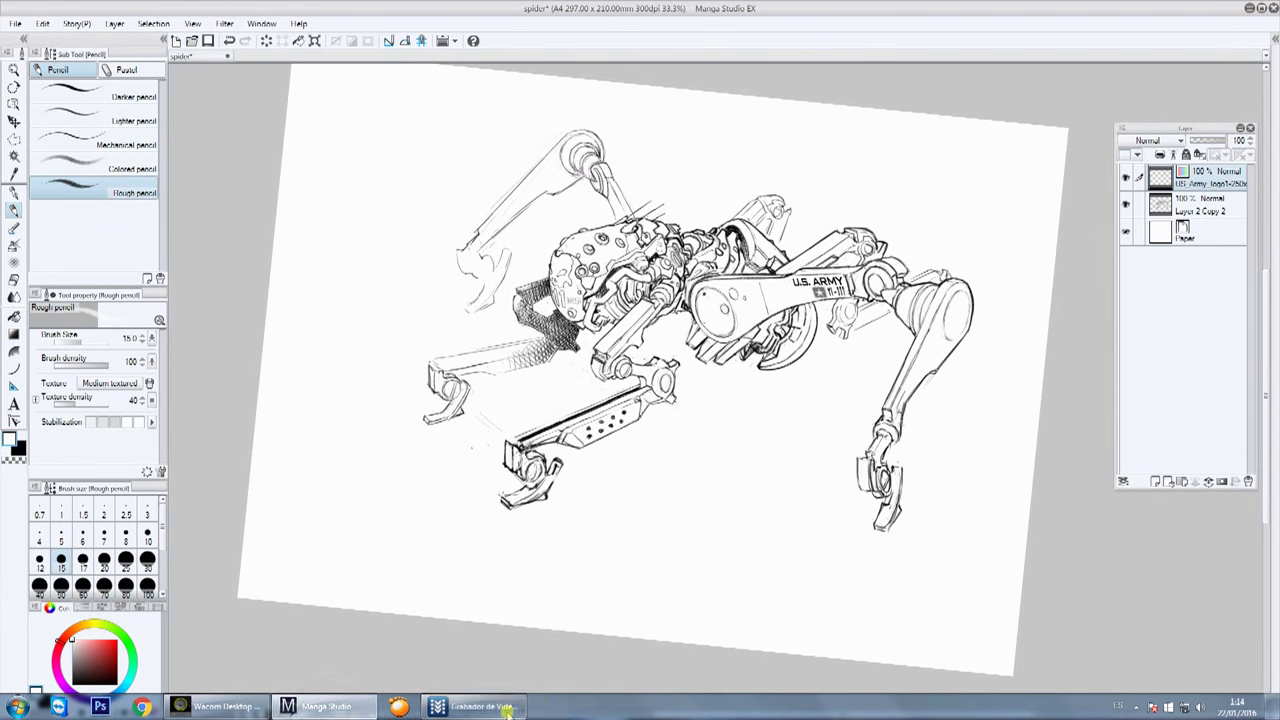
Step: Add a new layer in Multiply mode above the logo and choose a grey drawing colour for the G-pen
left_click(1179, 141)
left_click(1134, 181)
left_click(13, 193)
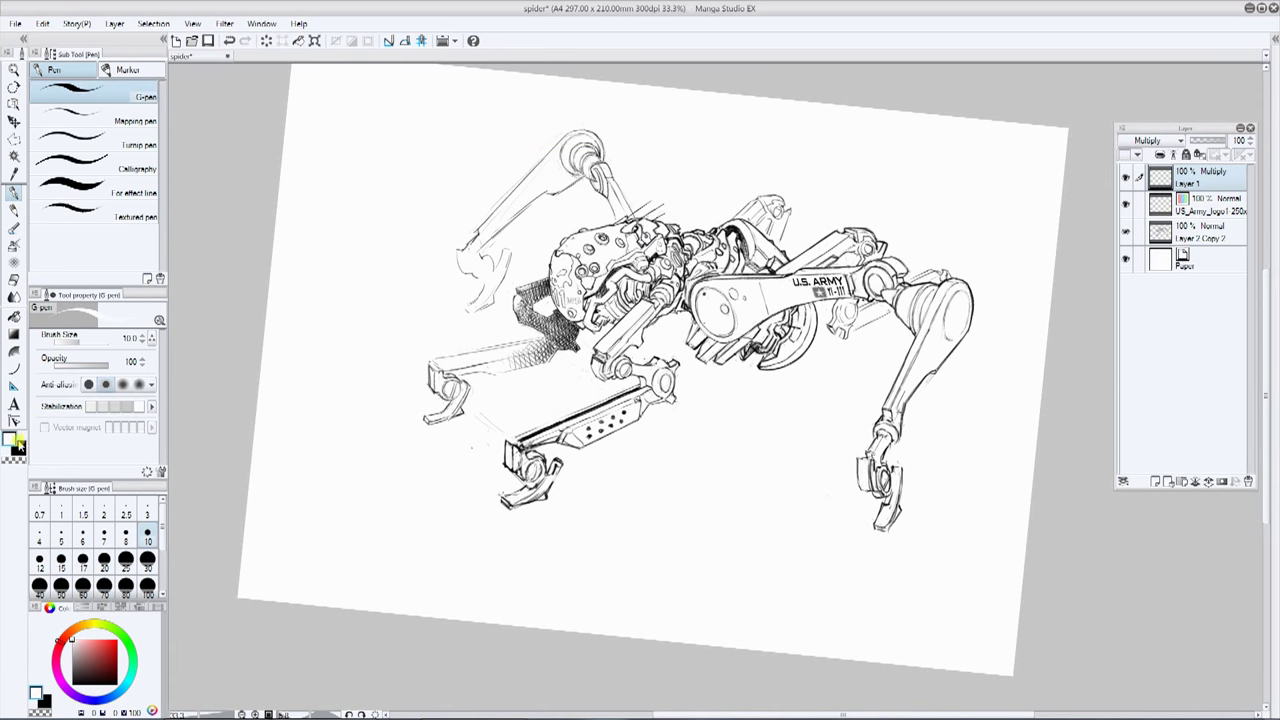
double_click(20, 448)
left_click_drag(777, 392, 777, 333)
left_click(515, 457)
Step: Reduce the opacity of the Multiply shading layer to 62%
key("ctrl+plus")
key("ctrl+plus")
key("]")
left_click_drag(478, 243, 571, 286)
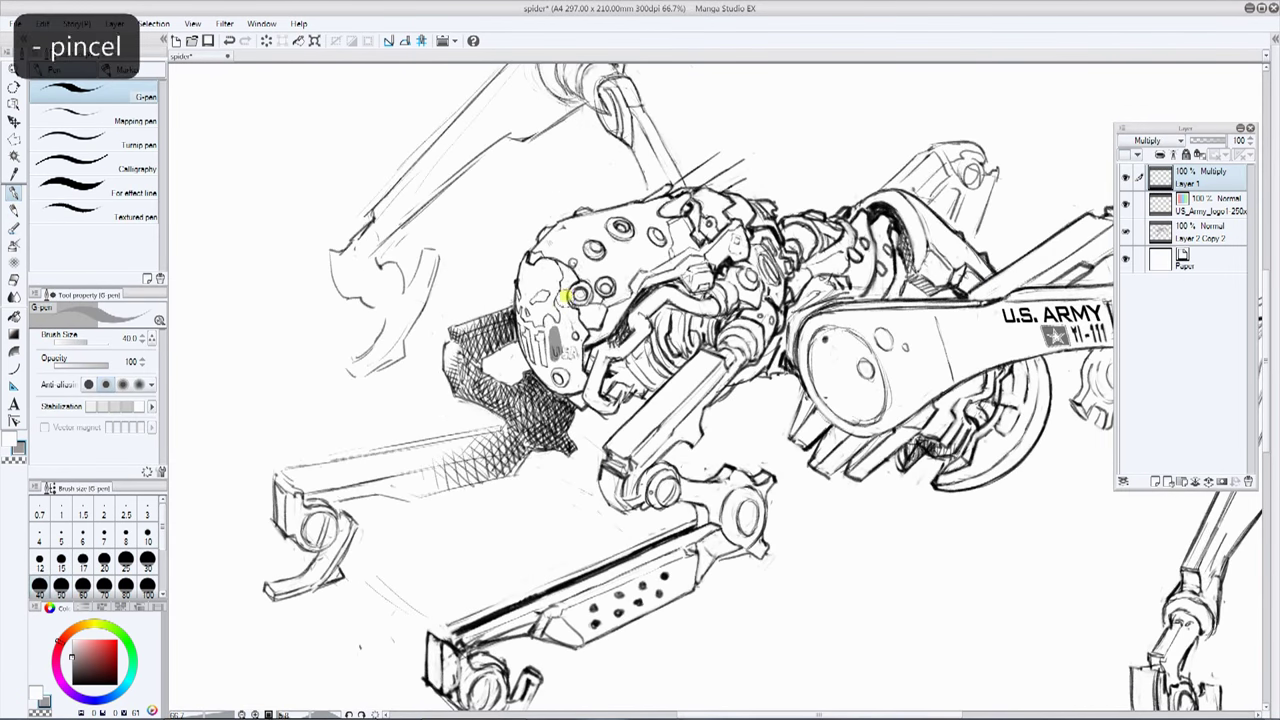
left_click(1213, 141)
Step: Shade the head's front plate grey with the G-pen at size 20, leaving the skull, 11 and USA markings white
scroll(545, 328, "up", 1)
key("[")
key("[")
key("[")
left_click_drag(531, 342, 537, 388)
left_click_drag(516, 336, 524, 379)
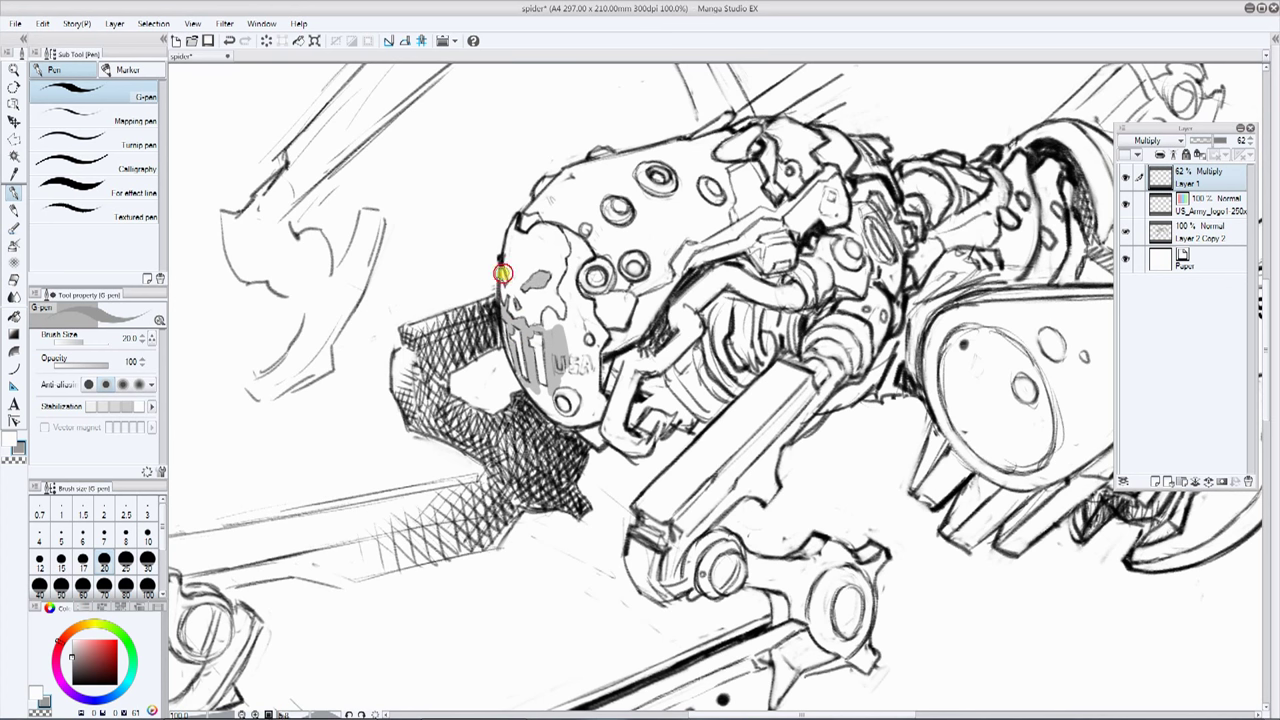
mouse_move(563, 416)
left_mouse_down()
mouse_move(563, 363)
mouse_move(592, 370)
mouse_move(566, 337)
mouse_move(594, 325)
left_mouse_up()
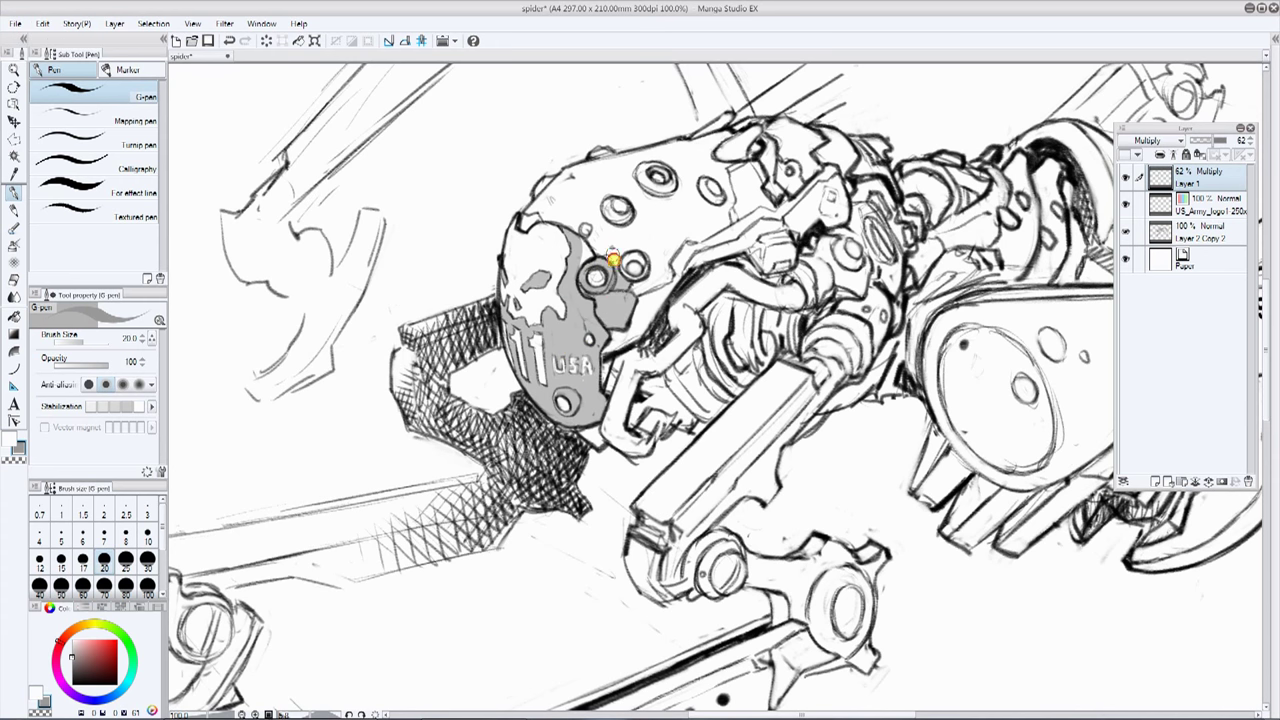
Step: Shade the head's domed shell grey around its round ports, up to the plates at its rear edge
left_click_drag(543, 212, 586, 178)
scroll(603, 157, "up", 1)
left_click_drag(565, 298, 603, 328)
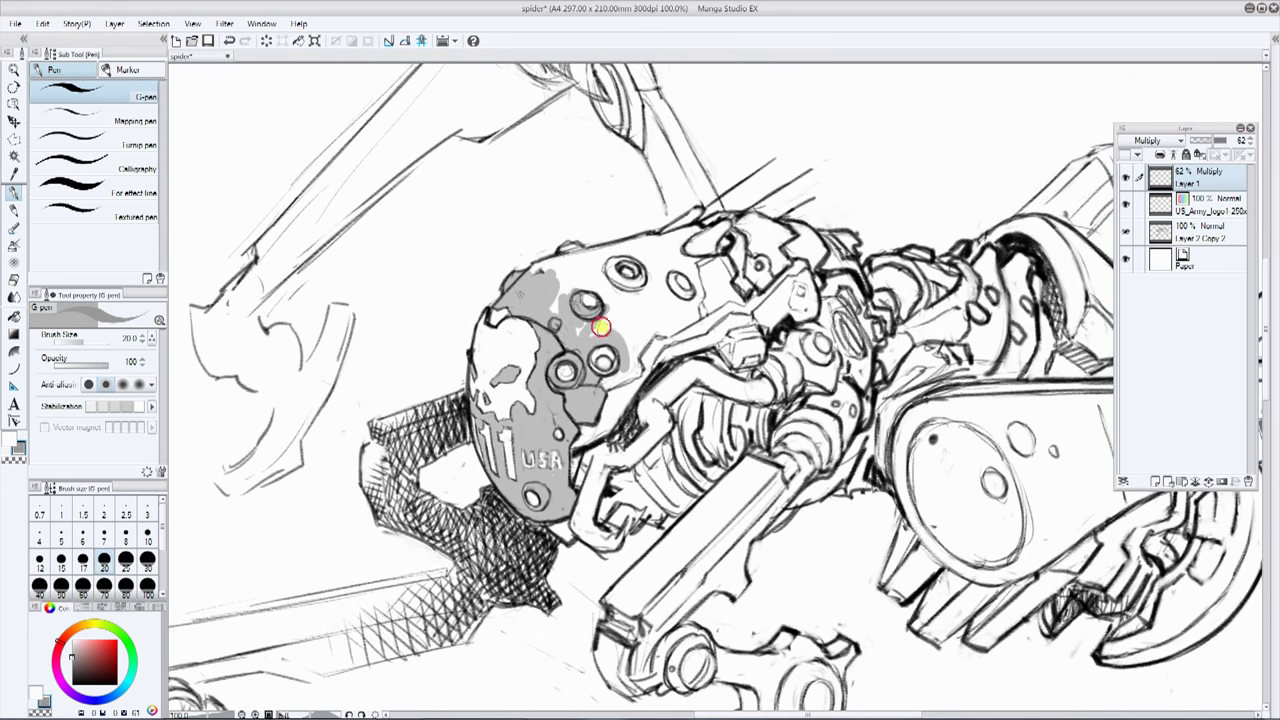
scroll(538, 398, "up", 5)
left_click_drag(534, 402, 554, 380)
mouse_move(528, 427)
left_mouse_down()
mouse_move(598, 382)
mouse_move(613, 416)
left_mouse_up()
left_click_drag(604, 265, 645, 315)
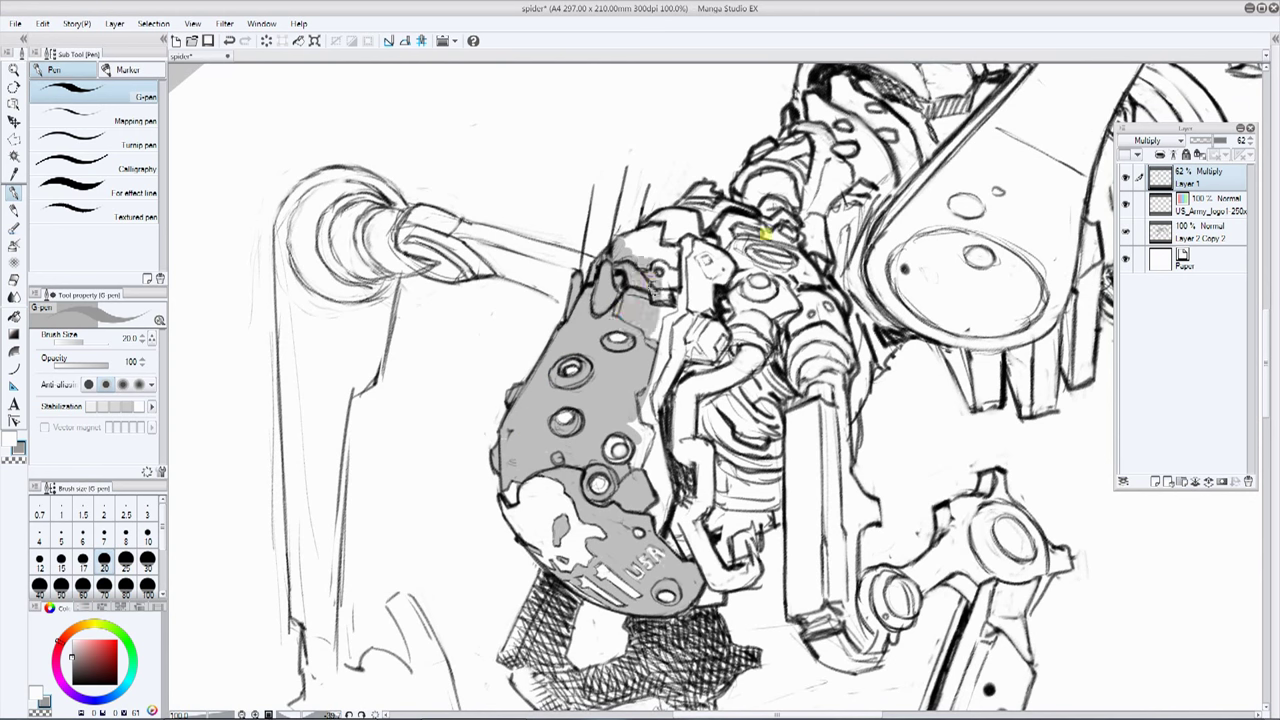
Step: Shade the head's mechanical parts and the near front leg's upper segment grey, enlarging the G-pen to size 50
left_click_drag(768, 232, 815, 335)
left_click_drag(815, 340, 808, 365)
key("]")
key("]")
key("]")
key("]")
mouse_move(714, 430)
left_mouse_down()
mouse_move(731, 300)
mouse_move(563, 522)
mouse_move(651, 514)
mouse_move(800, 289)
mouse_move(794, 243)
mouse_move(837, 331)
mouse_move(875, 273)
mouse_move(880, 380)
left_mouse_up()
scroll(922, 272, "down", 2)
key("space")
left_click_drag(966, 280, 918, 282)
left_click_drag(794, 377, 767, 386)
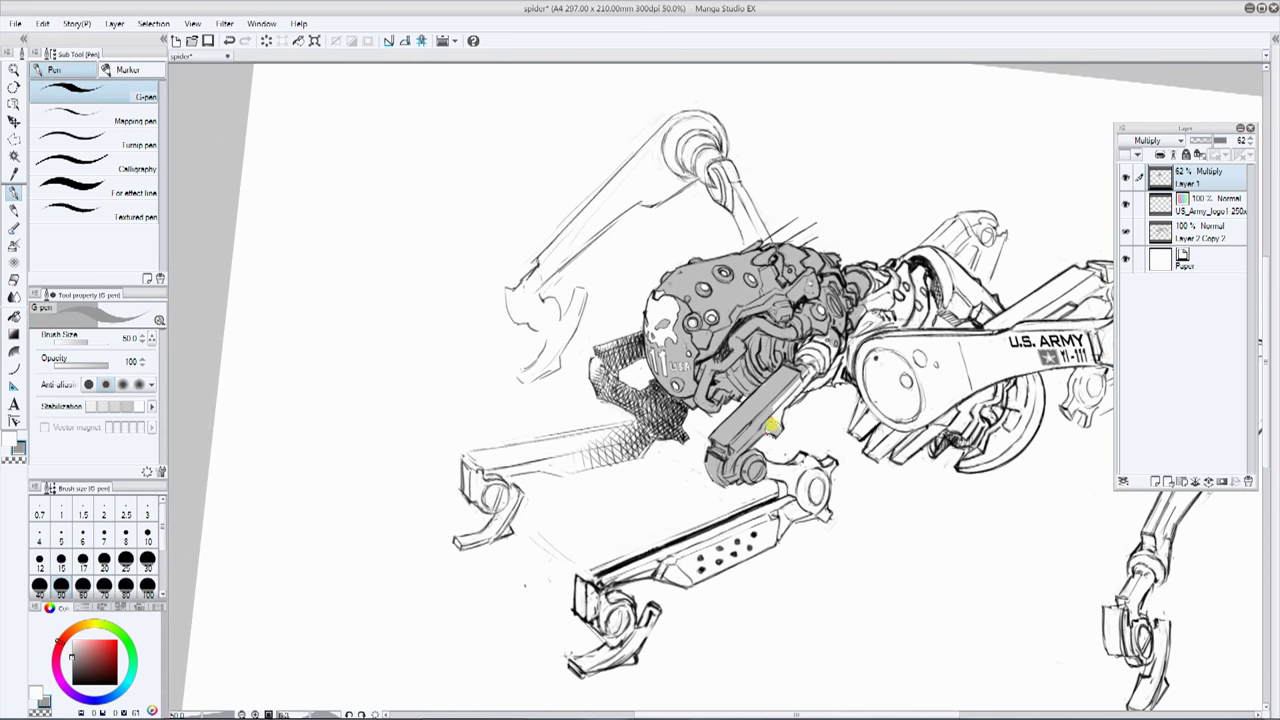
Step: Move the line art layer, Layer 2 Copy 2, to the top of the stack and set it to Multiply
left_click(1126, 232)
left_click(1126, 232)
left_click_drag(1200, 234, 1200, 170)
left_click(1158, 141)
left_click(1156, 182)
scroll(886, 312, "up", 1)
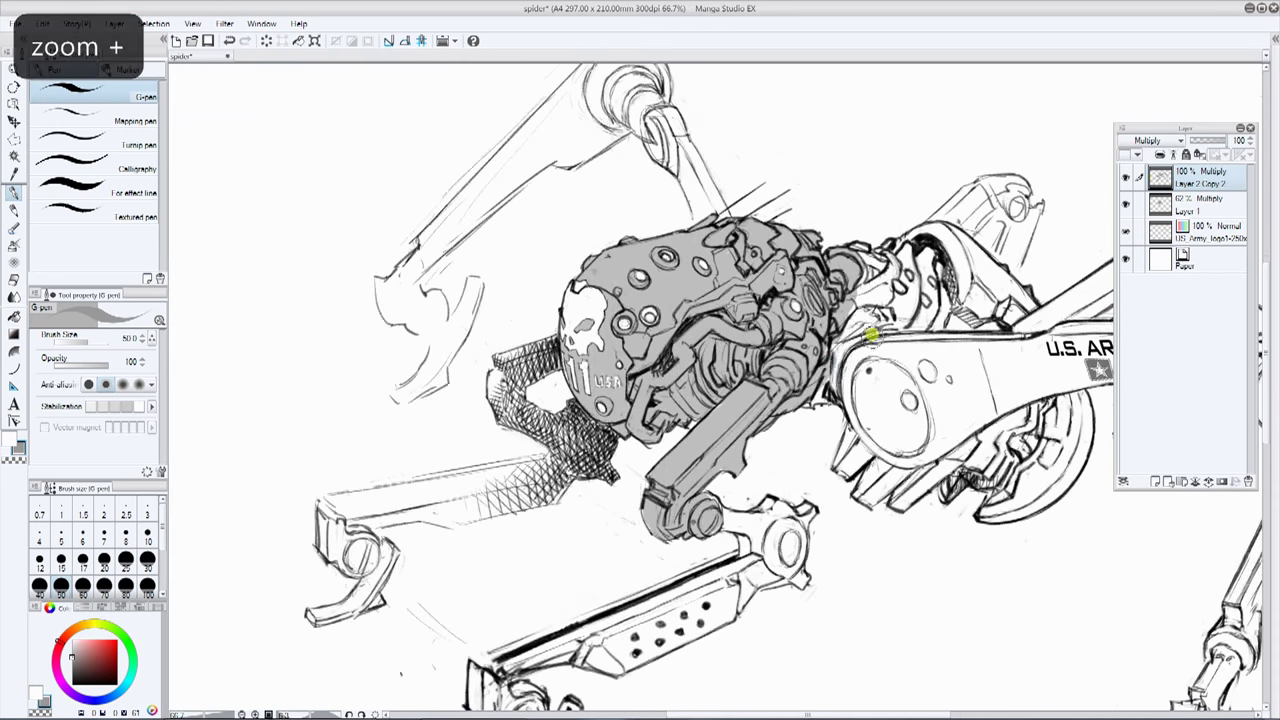
Step: Shade the mid-body, rear wheel housing and wide end of the U.S. ARMY leg segment grey on Layer 1
left_click_drag(874, 322, 828, 376)
key("ctrl+z")
left_click(1196, 203)
key("x")
left_click_drag(878, 260, 936, 299)
mouse_move(952, 240)
left_mouse_down()
mouse_move(866, 357)
mouse_move(871, 437)
mouse_move(888, 360)
left_mouse_up()
key("space")
left_click_drag(880, 310, 750, 480)
mouse_move(758, 430)
left_mouse_down()
mouse_move(808, 345)
mouse_move(797, 508)
mouse_move(831, 489)
mouse_move(848, 440)
mouse_move(884, 455)
mouse_move(800, 394)
left_mouse_up()
key("x")
key("x")
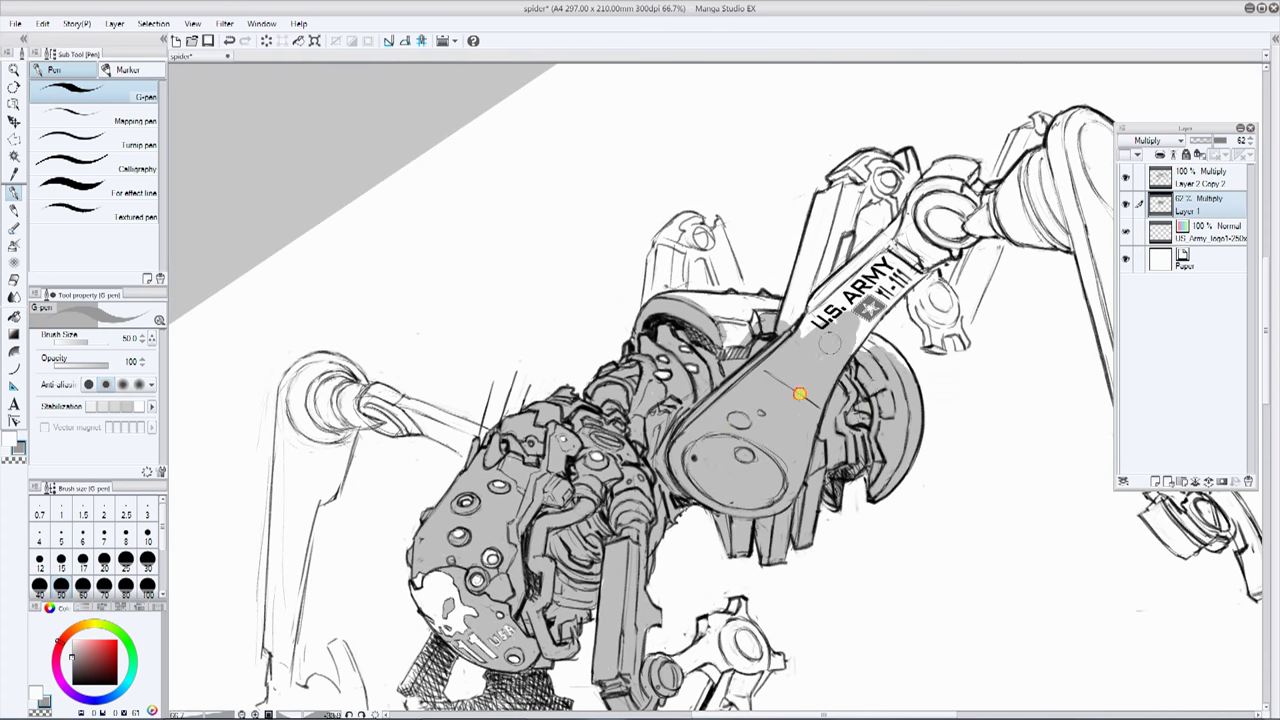
Step: Finish shading the U.S. ARMY leg segment and shade the far leg segments behind the body grey
left_click_drag(863, 323, 923, 189)
key("space")
mouse_move(765, 300)
left_mouse_down()
mouse_move(693, 309)
mouse_move(718, 340)
left_mouse_up()
left_click_drag(728, 274, 643, 282)
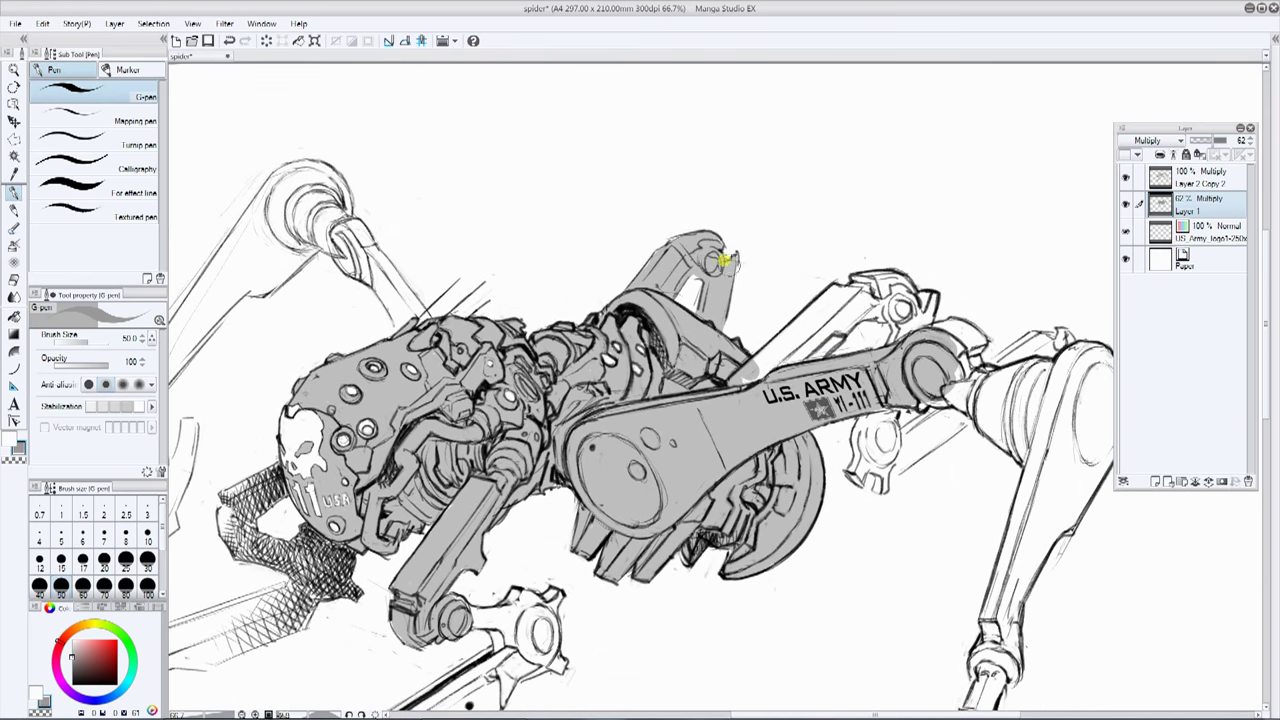
key("ctrl+minus")
mouse_move(774, 329)
left_mouse_down()
mouse_move(823, 277)
mouse_move(854, 280)
mouse_move(818, 264)
mouse_move(886, 292)
mouse_move(924, 392)
left_mouse_up()
key("ctrl+plus")
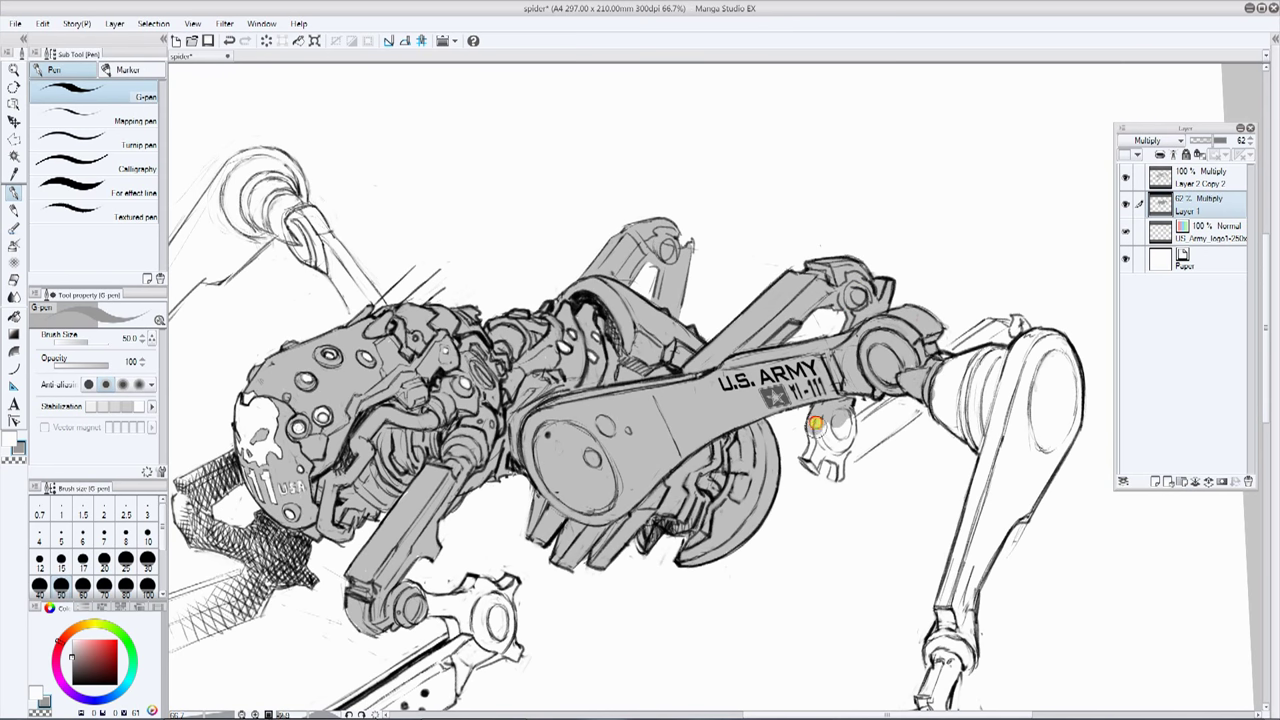
Step: Shade the far rear leg's hanging joint and the near rear leg down to its foot grey
mouse_move(816, 423)
left_mouse_down()
mouse_move(869, 420)
mouse_move(963, 289)
mouse_move(946, 349)
mouse_move(997, 294)
left_mouse_up()
key("minus")
key("ctrl+minus")
mouse_move(777, 427)
left_mouse_down()
mouse_move(766, 383)
mouse_move(811, 217)
mouse_move(806, 330)
left_mouse_up()
key("space")
mouse_move(772, 494)
left_mouse_down()
mouse_move(752, 360)
mouse_move(787, 407)
mouse_move(791, 377)
mouse_move(811, 436)
left_mouse_up()
Step: Shade the near front leg's star-shaped joint, perforated lower segment and foot grey
key("space")
left_click_drag(372, 446, 654, 320)
left_click_drag(610, 358, 672, 290)
key("ctrl+plus")
mouse_move(646, 226)
left_mouse_down()
mouse_move(720, 190)
mouse_move(722, 234)
left_mouse_up()
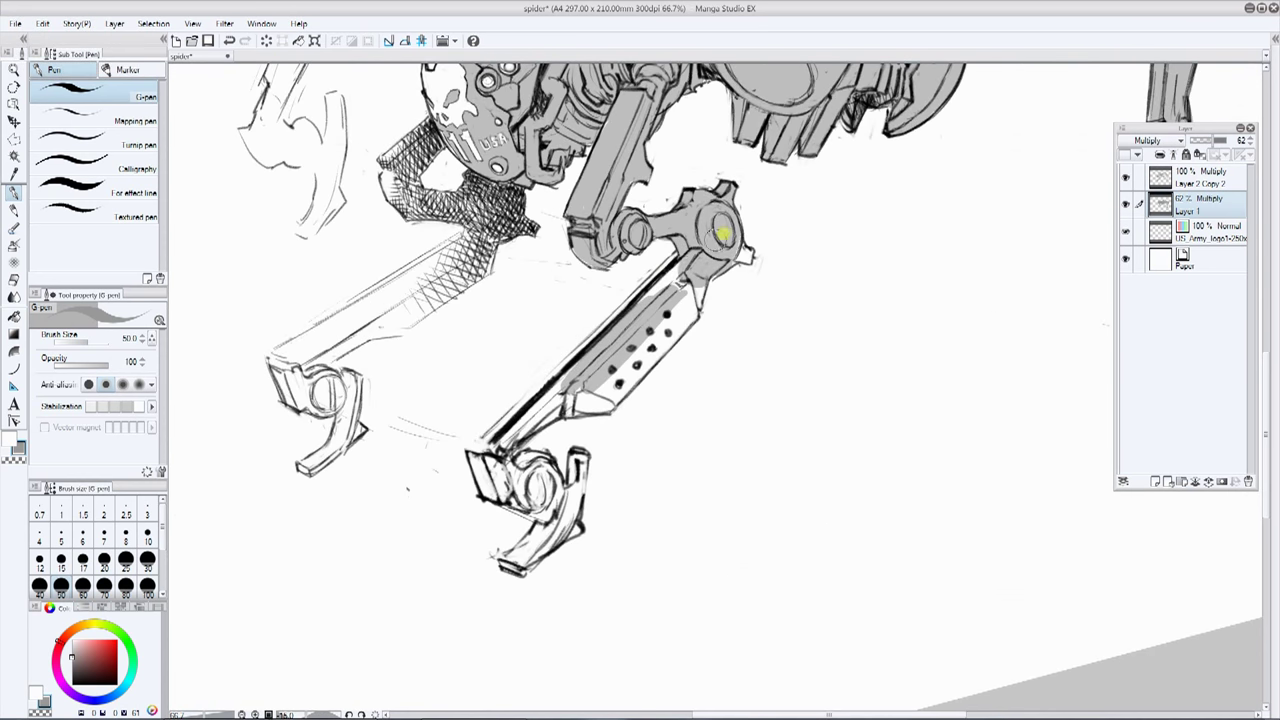
mouse_move(492, 440)
left_mouse_down()
mouse_move(620, 313)
mouse_move(522, 414)
mouse_move(609, 402)
mouse_move(684, 285)
left_mouse_up()
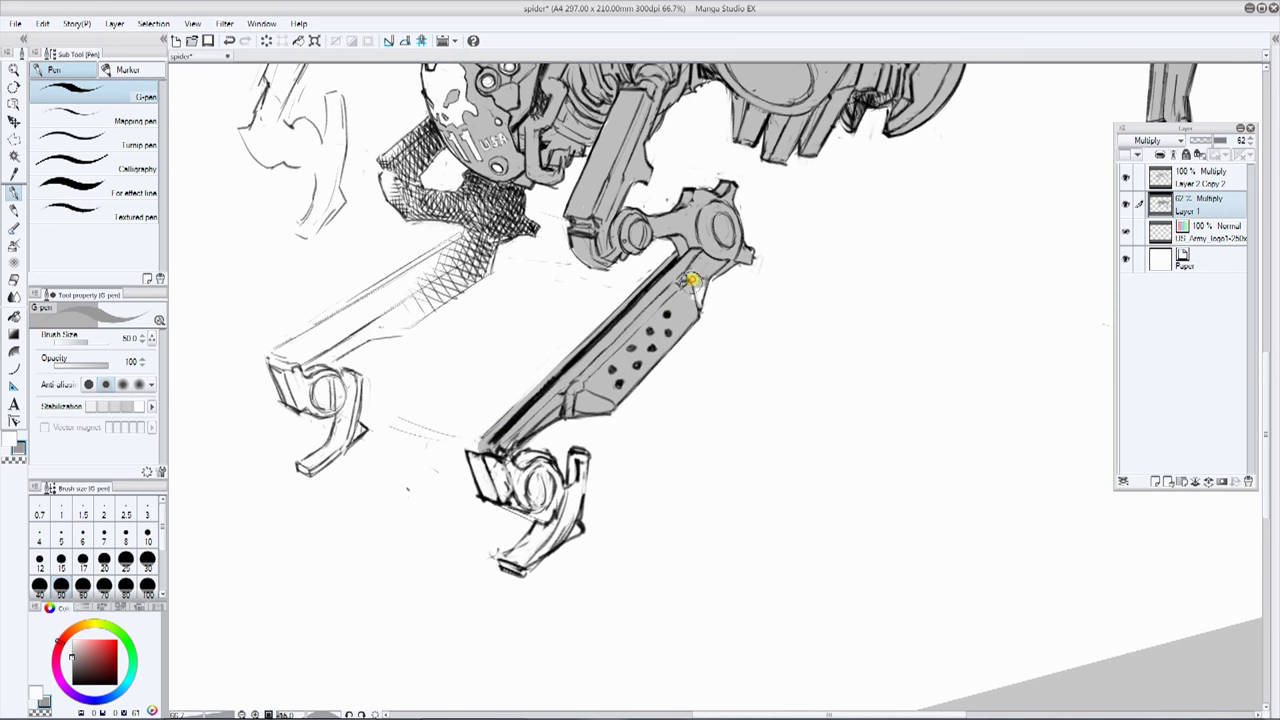
mouse_move(470, 456)
left_mouse_down()
mouse_move(523, 449)
mouse_move(531, 509)
mouse_move(568, 527)
mouse_move(580, 460)
left_mouse_up()
Step: Shade the far front leg's lower segment and foot grey, beside its cross-hatched part
key("x")
key("ctrl+minus")
mouse_move(780, 317)
left_mouse_down()
mouse_move(805, 377)
mouse_move(773, 320)
left_mouse_up()
key("ctrl+plus")
mouse_move(523, 357)
left_mouse_down()
mouse_move(529, 395)
mouse_move(538, 337)
mouse_move(526, 395)
mouse_move(571, 390)
mouse_move(608, 372)
mouse_move(608, 337)
mouse_move(627, 350)
mouse_move(634, 325)
mouse_move(667, 338)
mouse_move(624, 399)
mouse_move(637, 469)
mouse_move(584, 585)
mouse_move(597, 527)
mouse_move(642, 471)
mouse_move(648, 390)
left_mouse_up()
mouse_move(692, 228)
left_mouse_down()
mouse_move(846, 289)
mouse_move(856, 306)
left_mouse_up()
mouse_move(490, 375)
left_mouse_down()
mouse_move(460, 319)
mouse_move(503, 395)
left_mouse_up()
left_click_drag(880, 289, 716, 200)
left_click_drag(690, 500, 670, 325)
left_click_drag(637, 415, 633, 487)
left_click_drag(715, 220, 867, 317)
key("ctrl+minus")
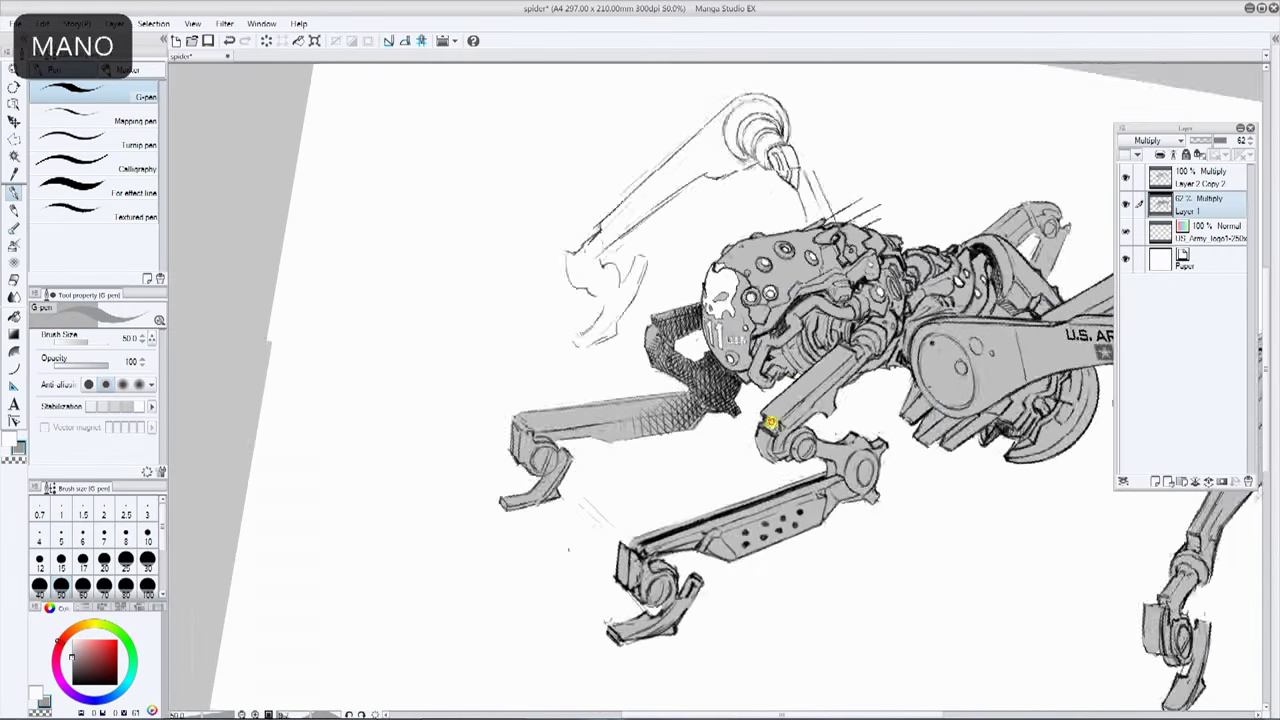
Step: Shade the raised leg grey from its claw through the long segment to the round joint and connecting arm
left_click_drag(769, 423, 745, 493)
key("ctrl+plus")
mouse_move(497, 428)
left_mouse_down()
mouse_move(540, 342)
mouse_move(562, 395)
left_mouse_up()
mouse_move(493, 343)
left_mouse_down()
mouse_move(487, 317)
mouse_move(509, 349)
left_mouse_up()
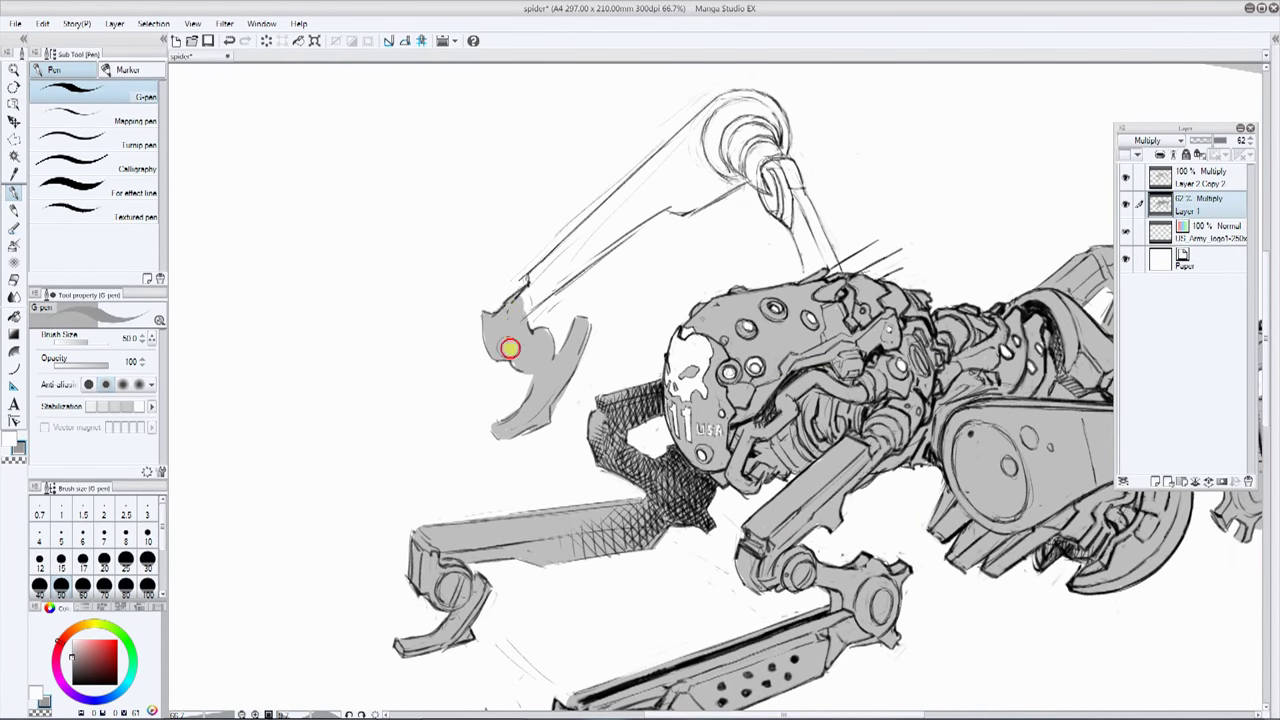
left_click_drag(545, 300, 515, 385, "alt")
mouse_move(506, 394)
left_mouse_down()
mouse_move(563, 269)
mouse_move(574, 205)
left_mouse_up()
mouse_move(615, 186)
left_mouse_down()
mouse_move(580, 341)
mouse_move(603, 229)
mouse_move(640, 264)
left_mouse_up()
mouse_move(618, 298)
left_mouse_down("alt")
mouse_move(689, 260)
mouse_move(740, 277)
mouse_move(740, 372)
left_mouse_up("alt")
left_click_drag(945, 325, 811, 112, "alt")
Step: Outline the robot's cast shadow on the ground between the front and rear feet with the polyline marquee
key("ctrl+minus")
key("ctrl+minus")
left_click_drag(700, 400, 523, 239)
left_click(14, 140)
left_click(440, 488)
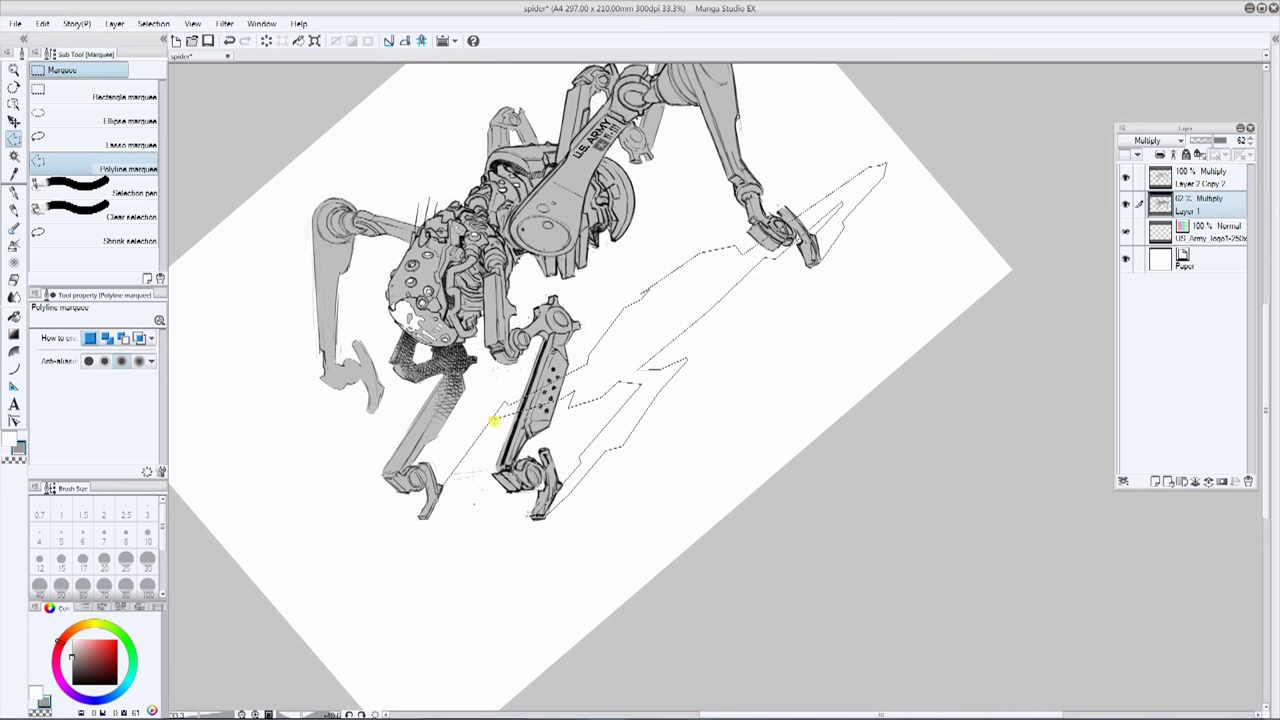
left_click(428, 518)
Step: Fill the selected ground shadow with grey on Layer 1 using the G-pen and deselect it
key("p")
mouse_move(556, 502)
left_mouse_down()
mouse_move(603, 432)
mouse_move(521, 382)
mouse_move(823, 216)
left_mouse_up()
key("ctrl+d")
left_click(14, 140)
key("space")
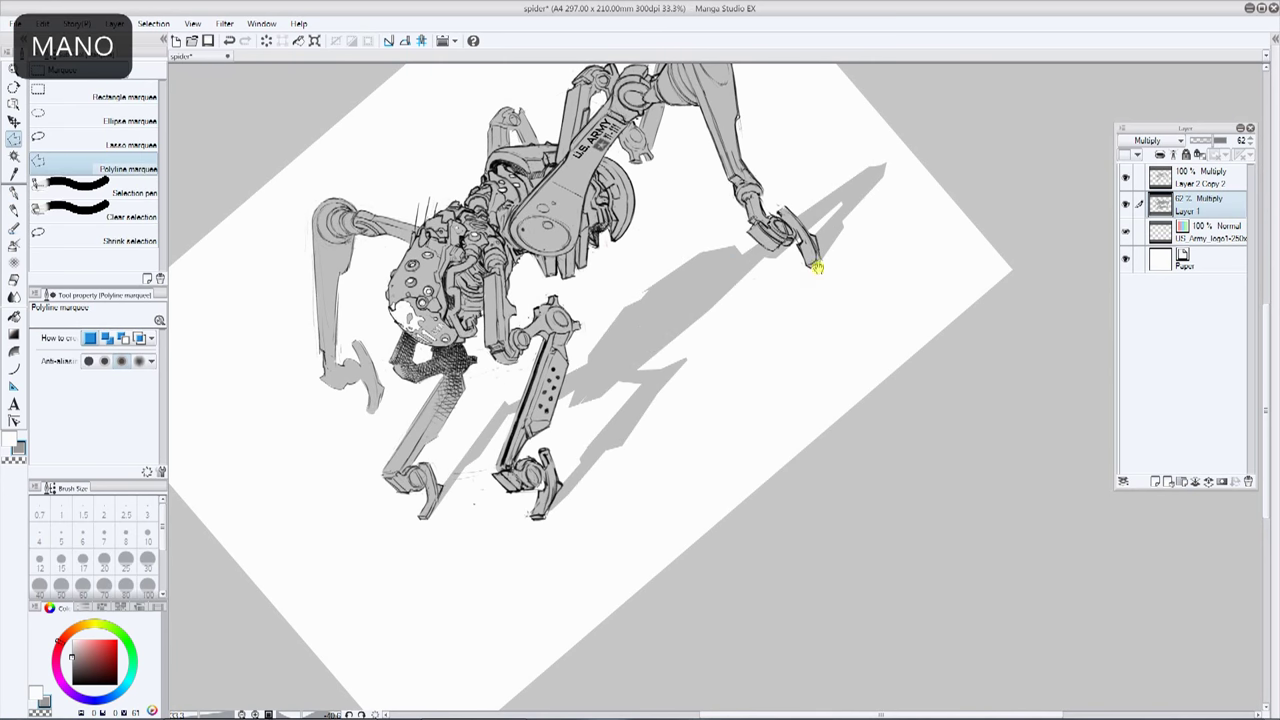
left_click_drag(817, 266, 752, 370)
left_click(706, 163)
key("alt")
left_click(855, 220)
left_click(750, 266)
left_click(14, 209)
key("ctrl+minus")
left_click_drag(851, 229, 814, 286)
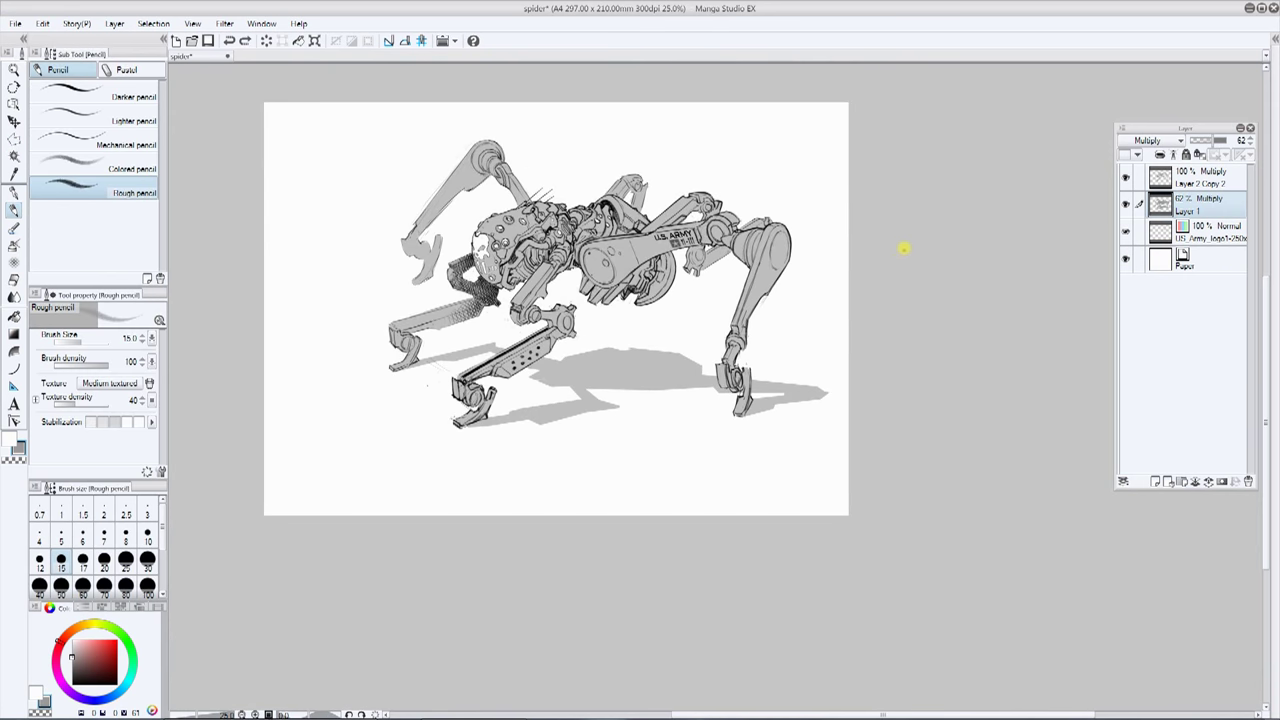
left_click_drag(899, 248, 777, 163)
key("m")
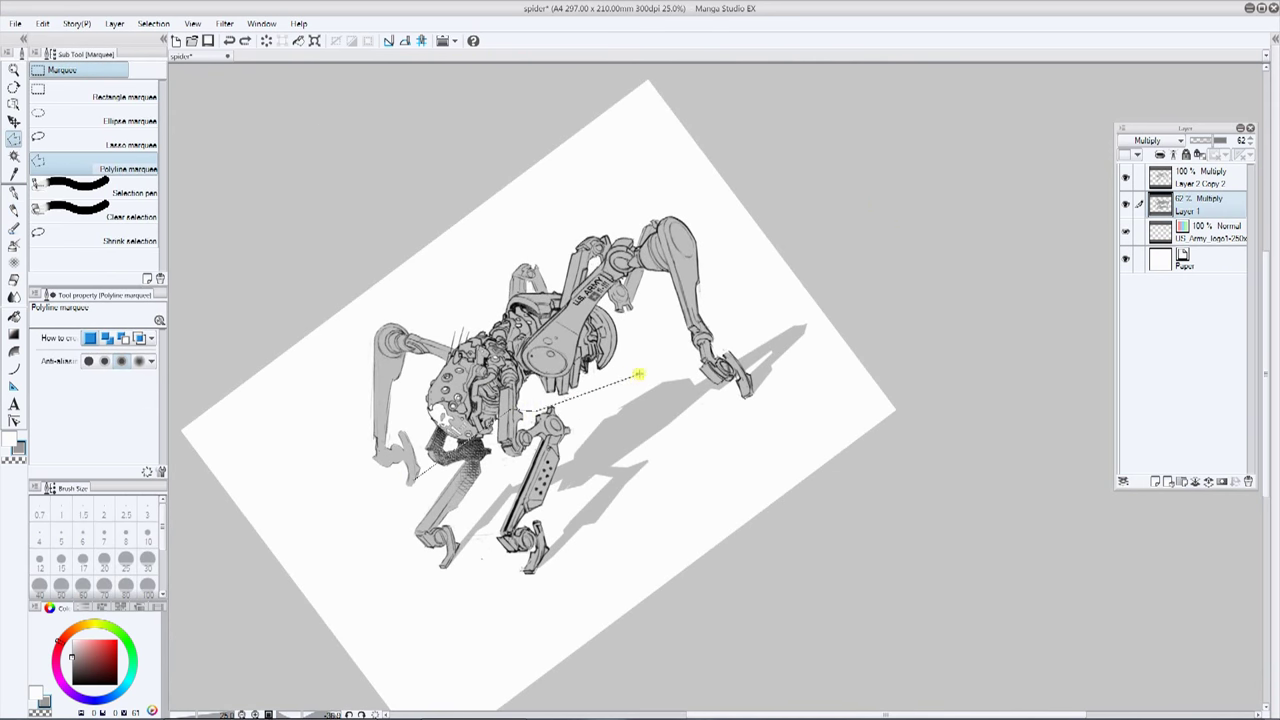
key("Escape")
key("p")
left_click_drag(742, 195, 886, 178)
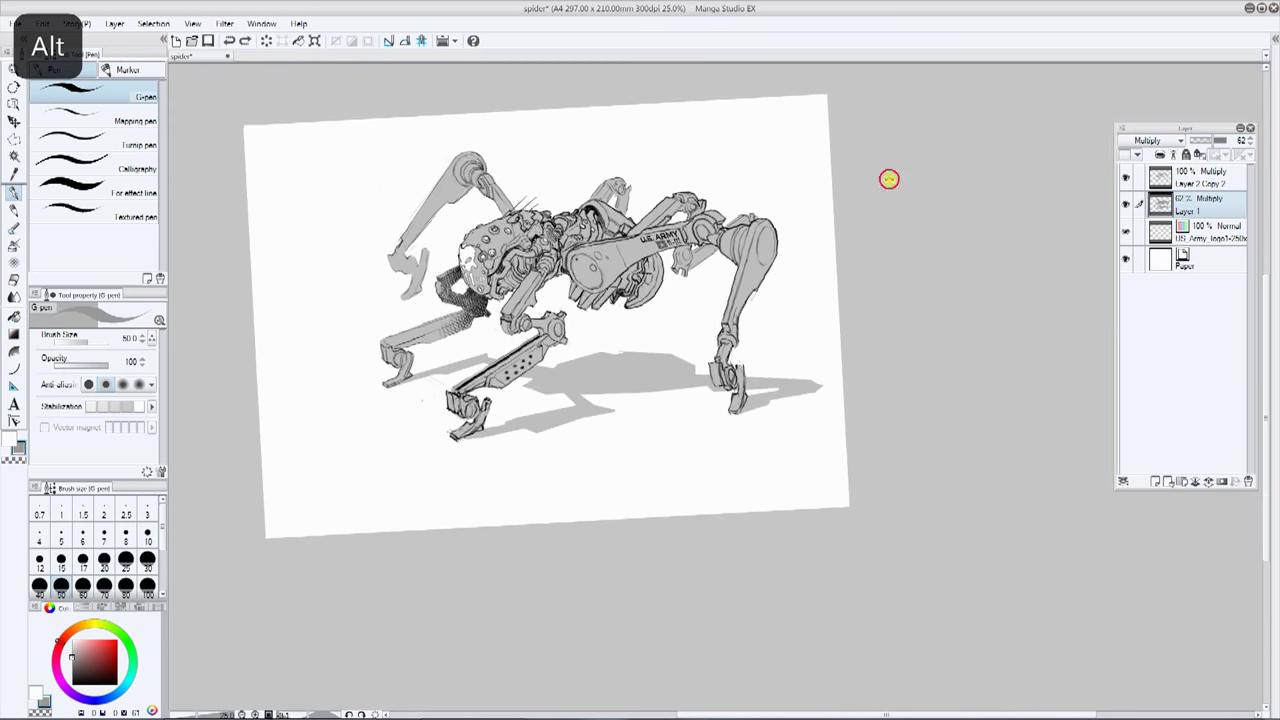
Step: Undo the shadow fill and repaint the selected shadow grey on a new layer above the line art, with the G-pen at size 150
key("ctrl+z")
key("ctrl+z")
left_click(1198, 178)
left_click(1155, 482)
key("bracketright")
key("bracketright")
key("bracketright")
key("bracketright")
key("bracketright")
key("bracketright")
mouse_move(678, 342)
left_mouse_down()
mouse_move(706, 409)
mouse_move(816, 386)
left_mouse_up()
key("ctrl+d")
Step: Set the new shadow layer's blending mode to Multiply
key("ctrl+t")
left_click(1172, 144)
key("Return")
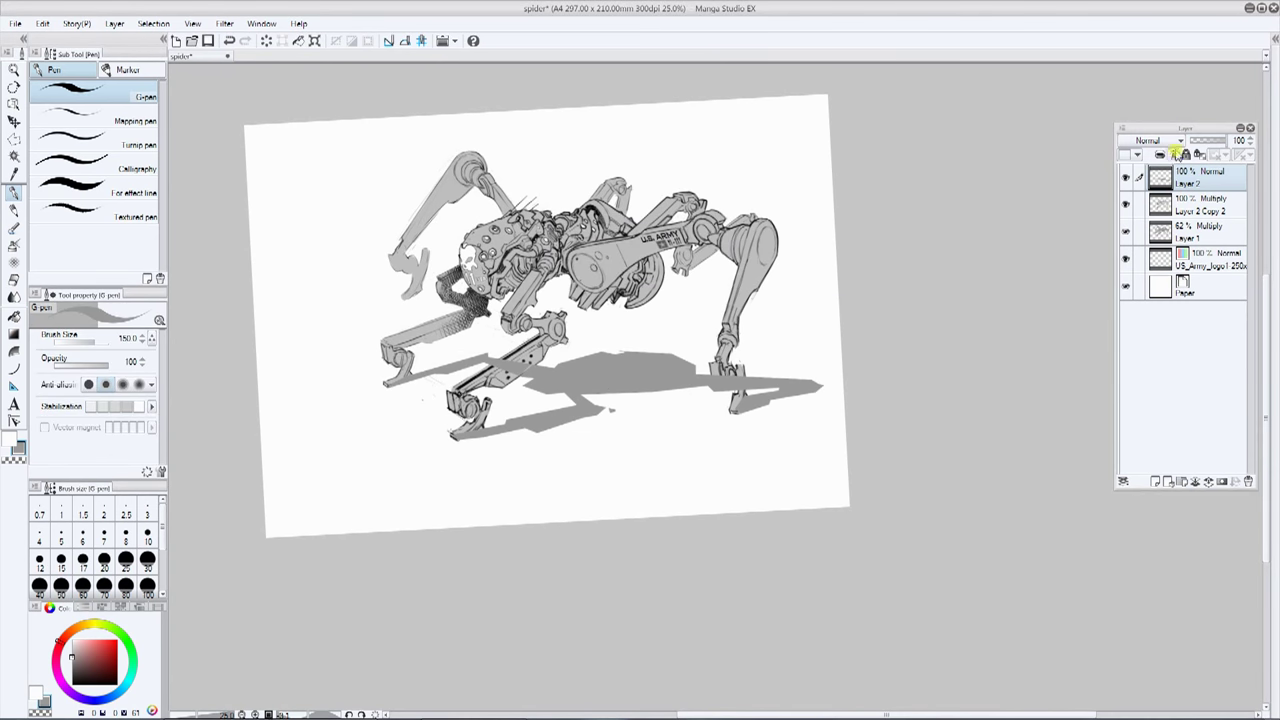
left_click(1172, 144)
left_click(1148, 178)
Step: Distort the ground shadow by its corners so it stretches past the canvas edge behind the rear foot
key("ctrl+t")
left_click_drag(823, 334, 806, 267)
left_click_drag(826, 420, 940, 439)
left_click_drag(391, 442, 422, 439)
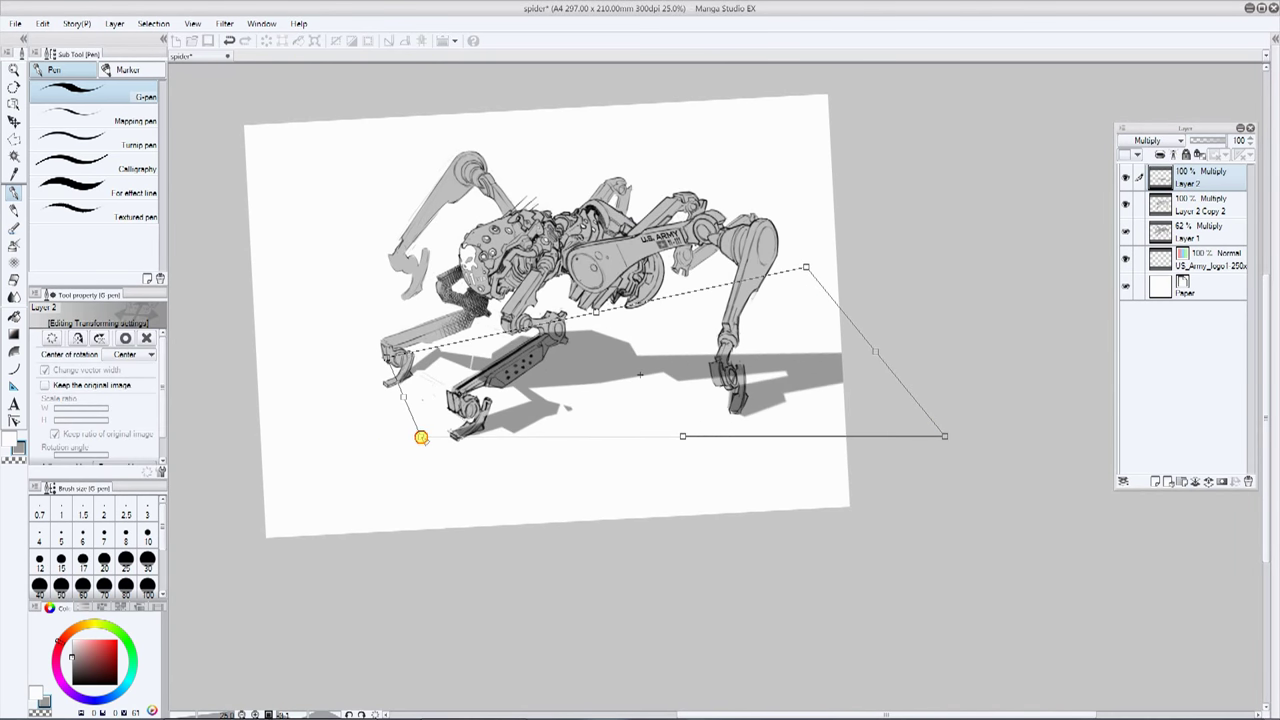
left_click_drag(944, 436, 930, 433)
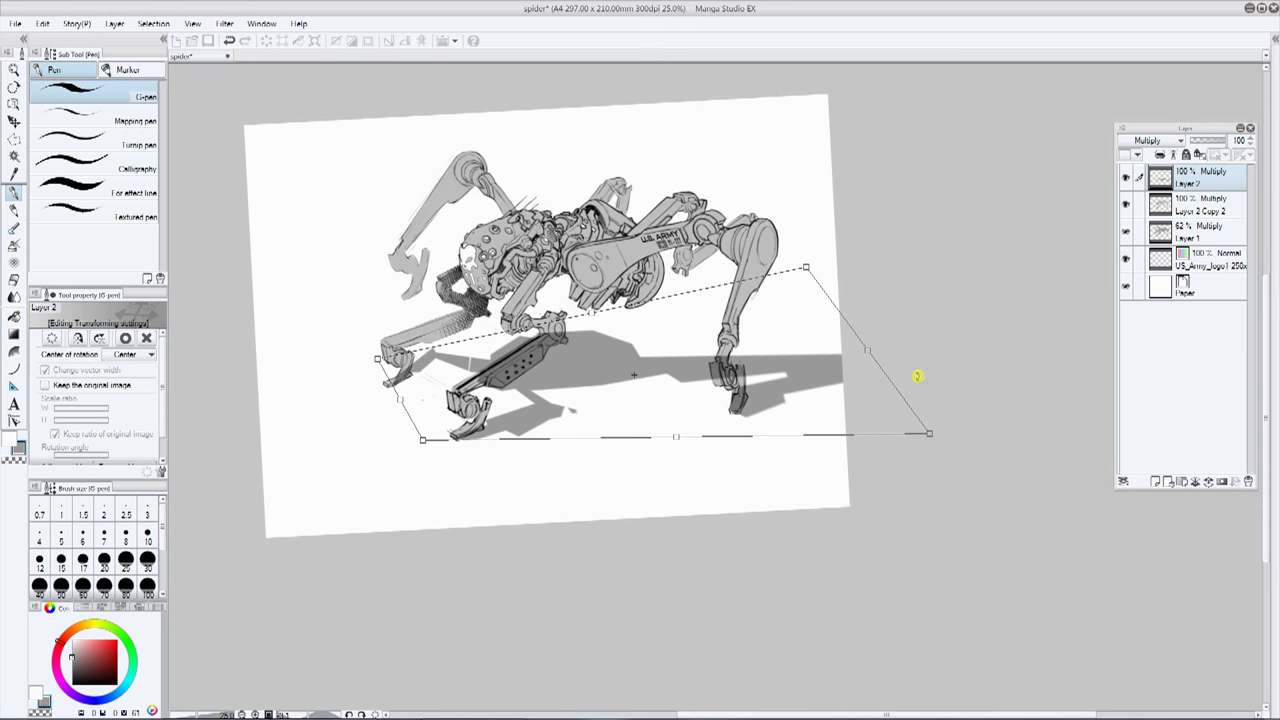
key("Return")
Step: Erase the shadow where it overlaps the near front leg and the rear foot with the Hard eraser
left_click(14, 280)
left_click_drag(576, 274, 537, 375)
scroll(537, 374, "up", 2)
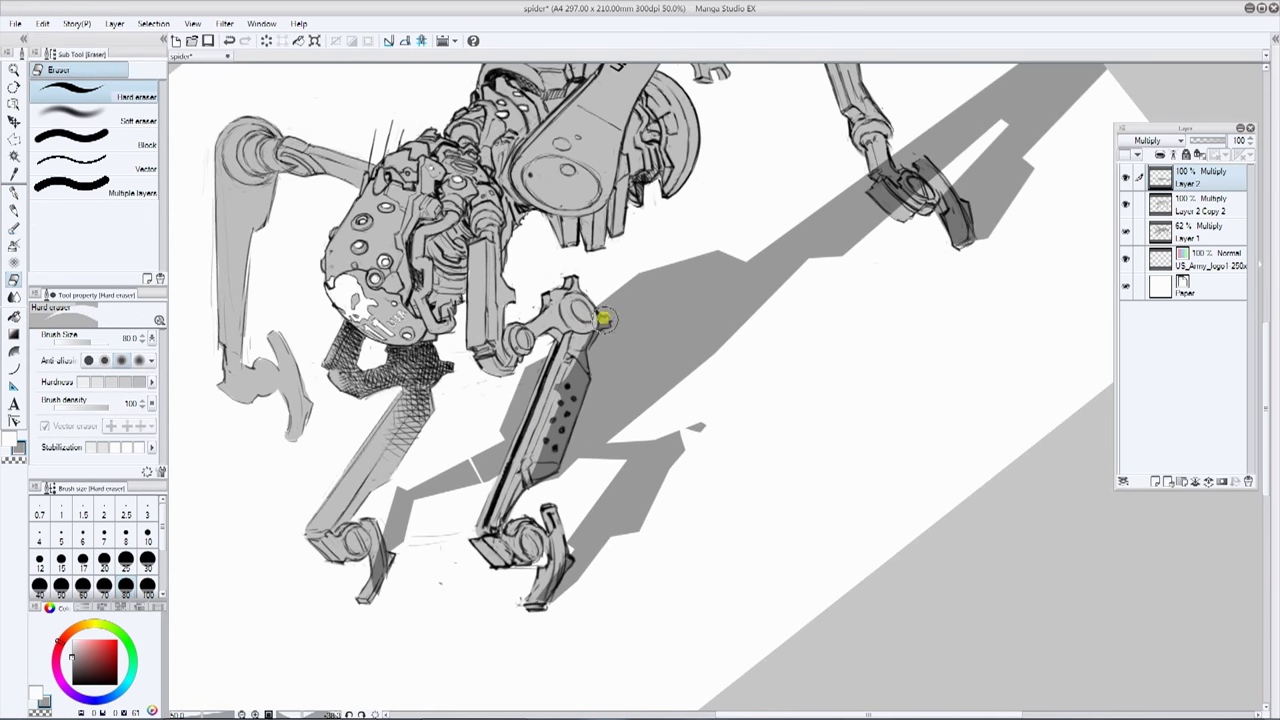
mouse_move(880, 185)
left_mouse_down()
mouse_move(727, 362)
mouse_move(783, 356)
mouse_move(812, 410)
left_mouse_up()
Step: Patch the gap in the ground shadow between the front legs with the G-pen at size 70
left_click(16, 198)
key("[")
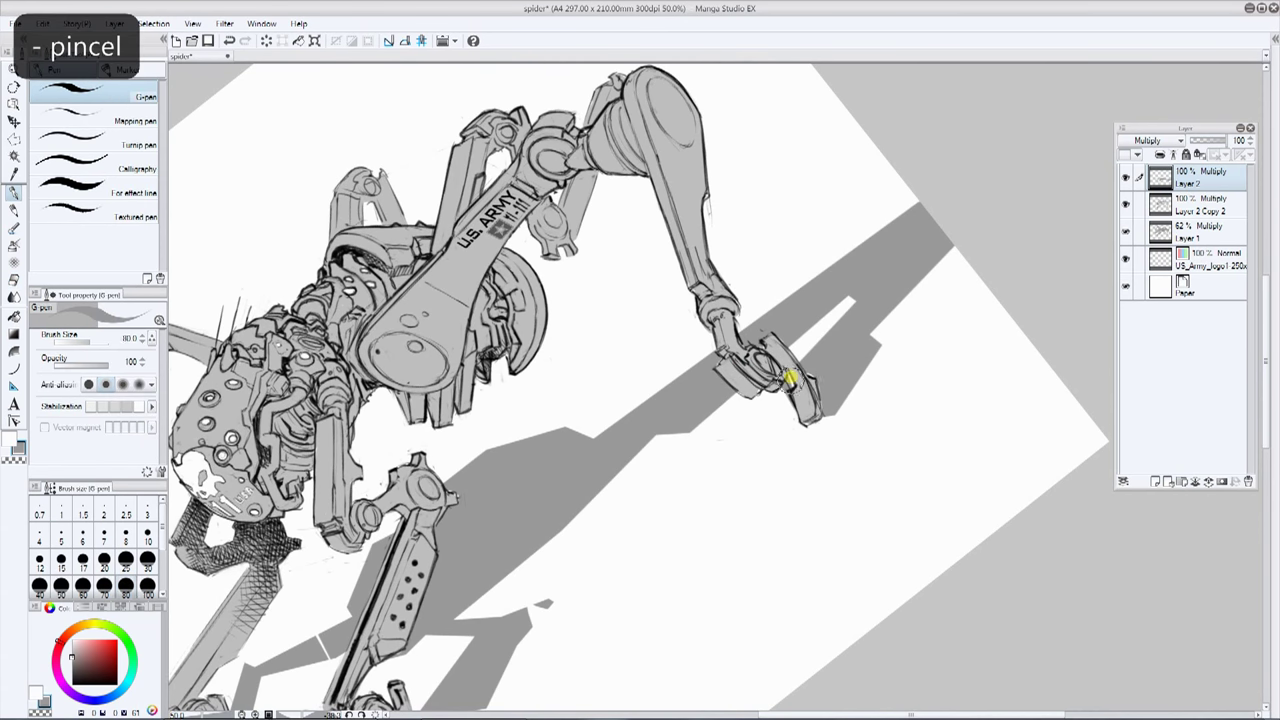
mouse_move(607, 221)
left_mouse_down()
mouse_move(771, 197)
mouse_move(717, 190)
left_mouse_up()
left_click_drag(245, 375, 534, 403)
scroll(575, 340, "down", 1)
scroll(763, 281, "down", 1)
left_click_drag(763, 281, 666, 282)
scroll(640, 300, "up", 1)
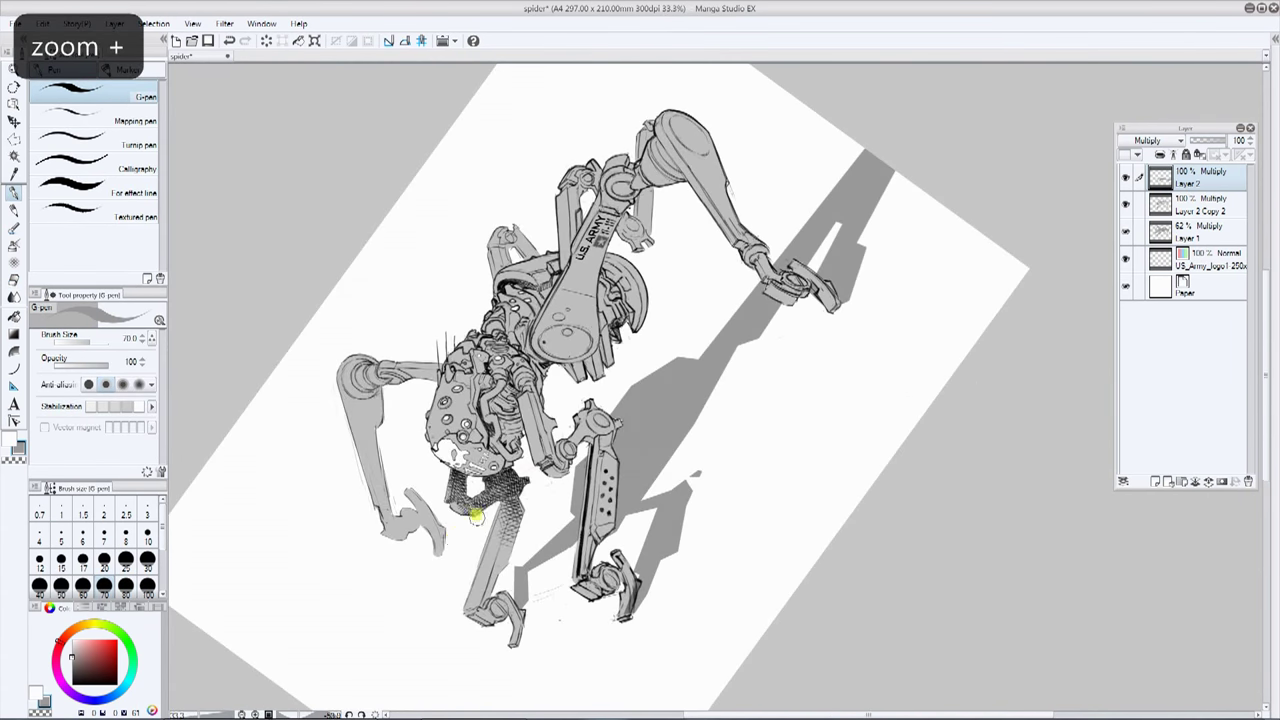
Step: Paint a straight grey shadow strip from the far front foot up to the near front leg's knee with the G-pen
left_click(440, 541)
left_click(584, 332, "shift")
left_click(600, 433, "shift")
left_click_drag(603, 432, 584, 452)
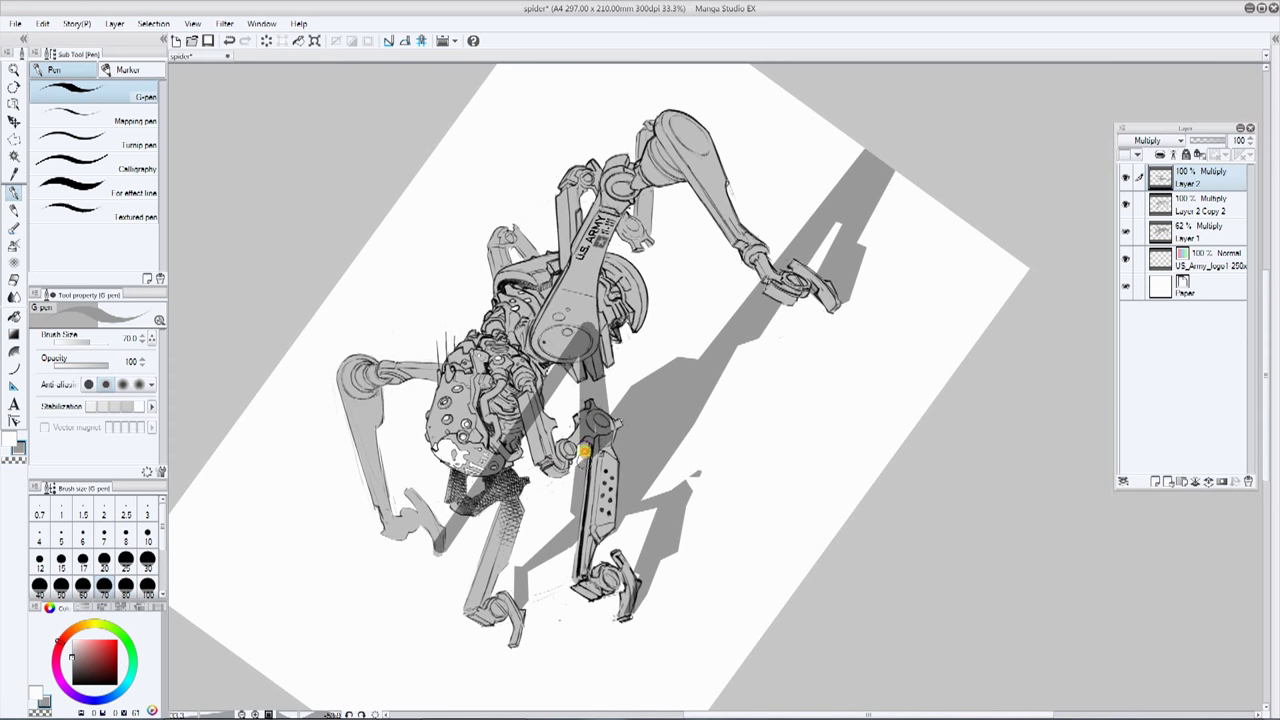
Step: Erase the new shadow strip where it overlaps the body and the near front leg with the Hard eraser
key("e")
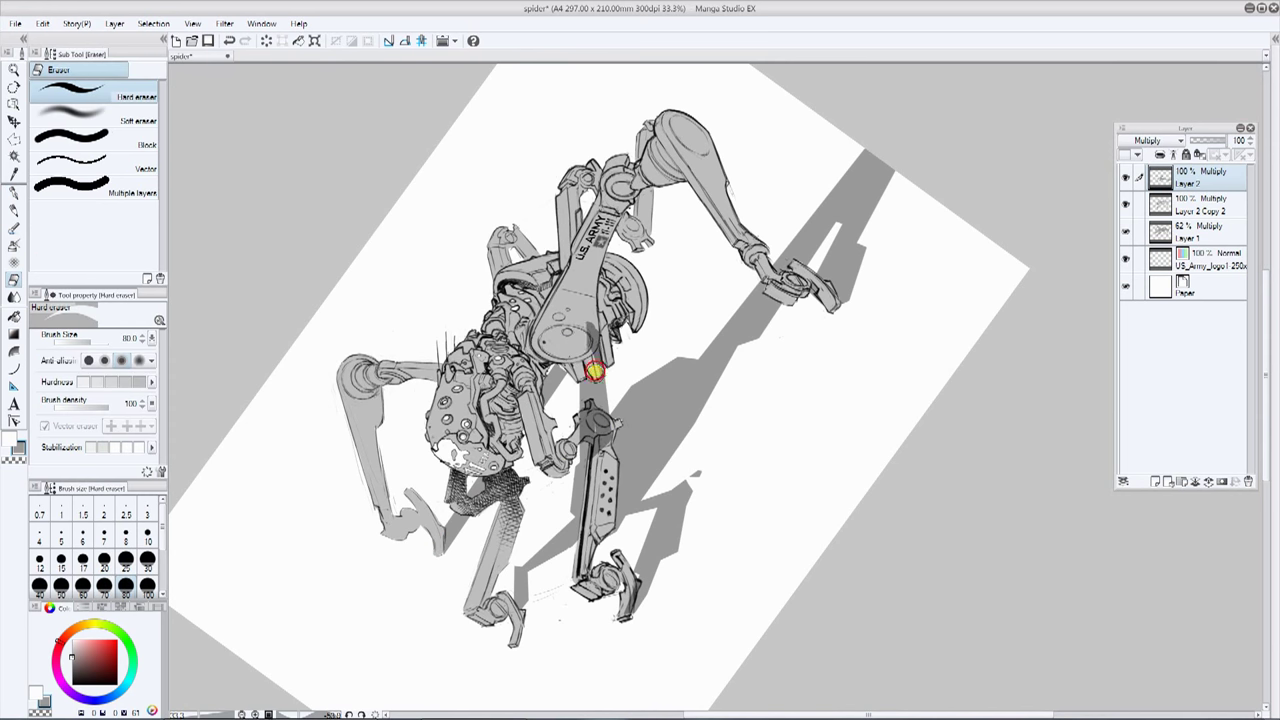
left_click_drag(595, 371, 593, 330)
scroll(840, 214, "down", 1)
left_click_drag(840, 214, 826, 280)
scroll(585, 332, "up", 1)
mouse_move(551, 363)
left_mouse_down()
mouse_move(572, 351)
mouse_move(568, 370)
left_mouse_up()
scroll(869, 309, "down", 1)
mouse_move(952, 240)
left_mouse_down()
mouse_move(954, 223)
mouse_move(815, 158)
left_mouse_up()
Step: Paint narrow leg shadows branching off the ground shadow between the body and the rear leg with the G-pen
key("p")
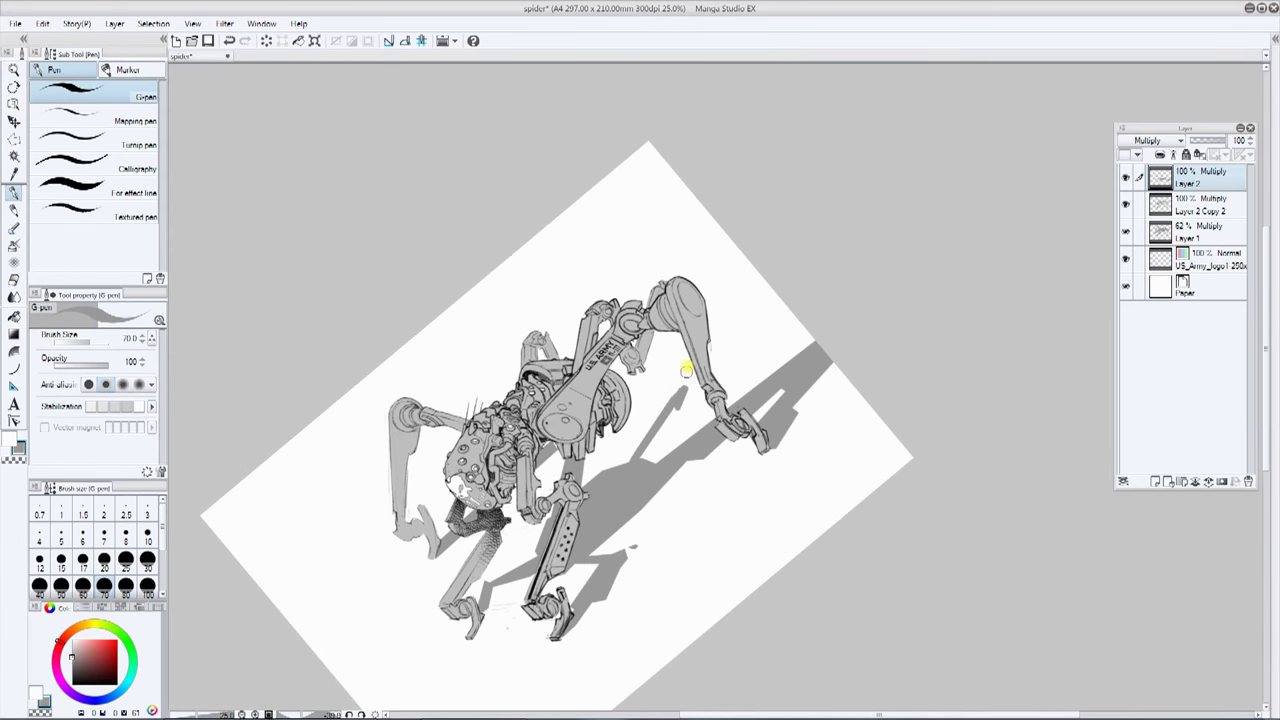
key("ctrl+z")
key("ctrl+z")
key("ctrl+z")
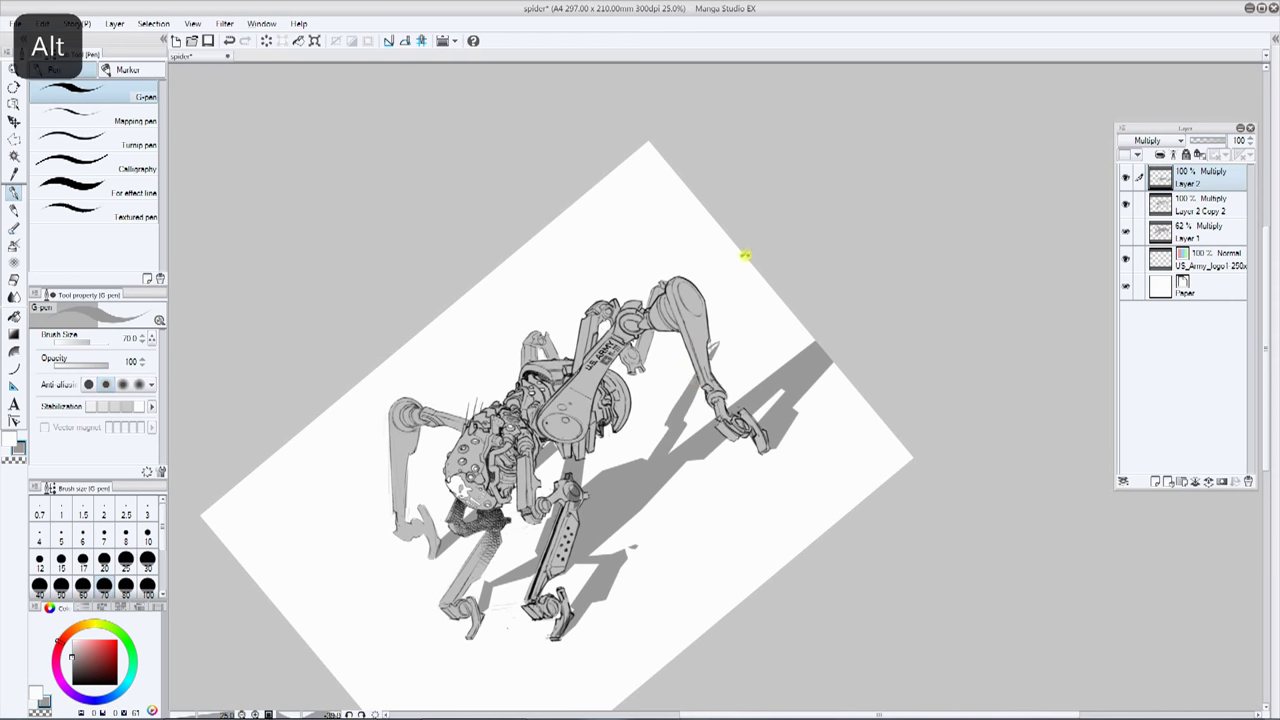
left_click_drag(746, 251, 802, 276)
scroll(782, 282, "up", 1)
left_click_drag(708, 336, 666, 372)
key("x")
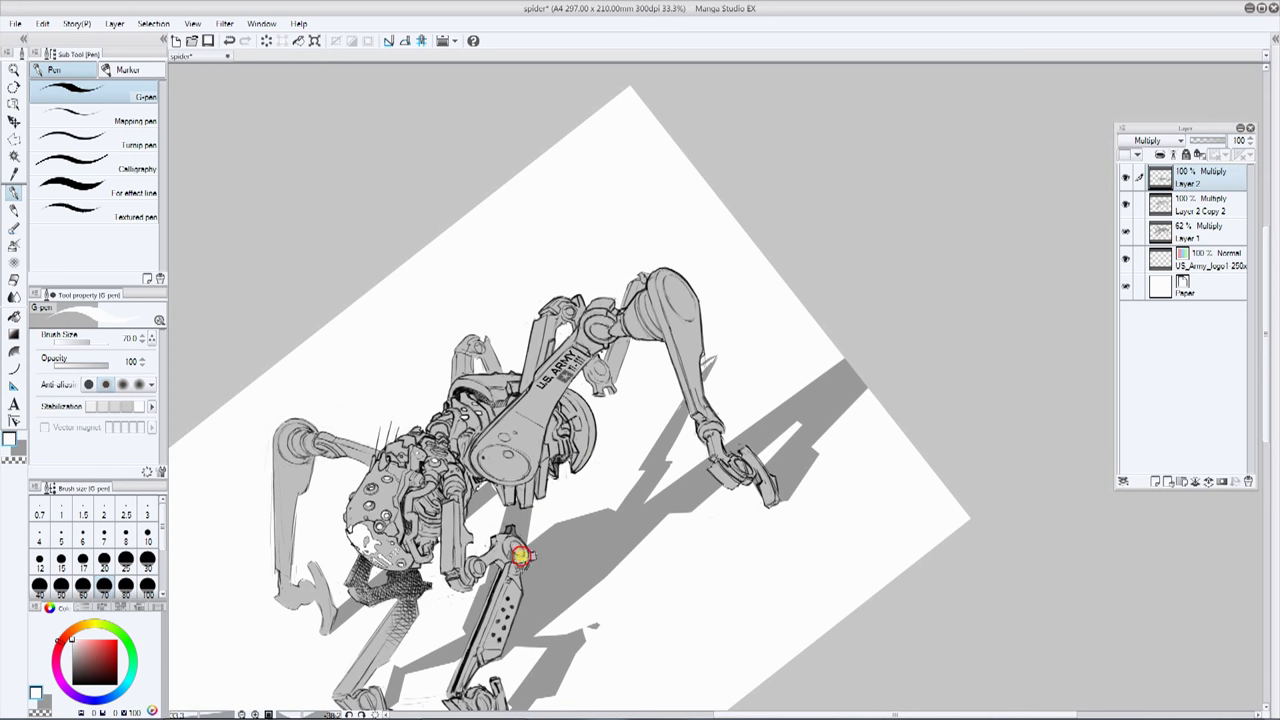
key("x")
key("x")
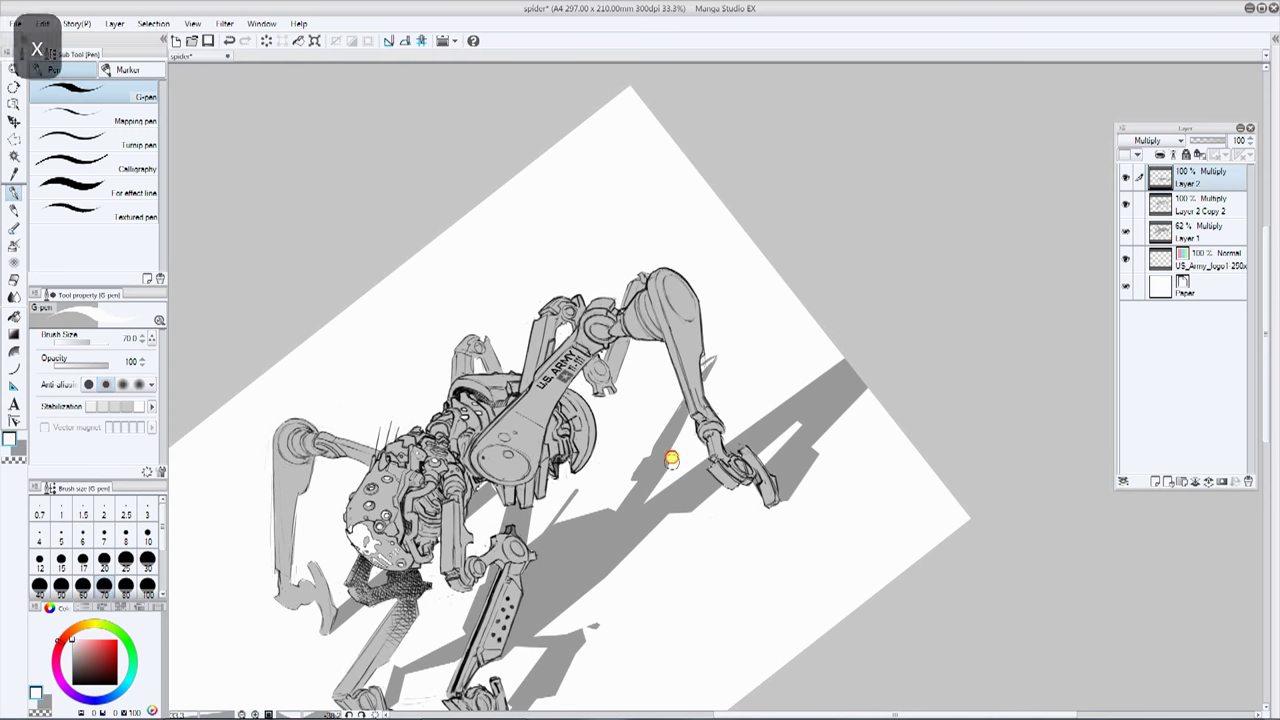
Step: Delete the ground shadow layer and add a new empty layer on top for a fresh shadow
key("ctrl+minus")
left_click_drag(740, 290, 774, 209)
left_click(1125, 178)
left_click_drag(1211, 188, 1248, 482)
left_click(1155, 482)
mouse_move(478, 603)
left_mouse_down()
mouse_move(509, 507)
mouse_move(700, 344)
left_mouse_up()
key("ctrl+z")
Step: Try outlining ground shadow shapes from the front feet to the canvas edge with the Polyline marquee
left_click(16, 140)
key("Escape")
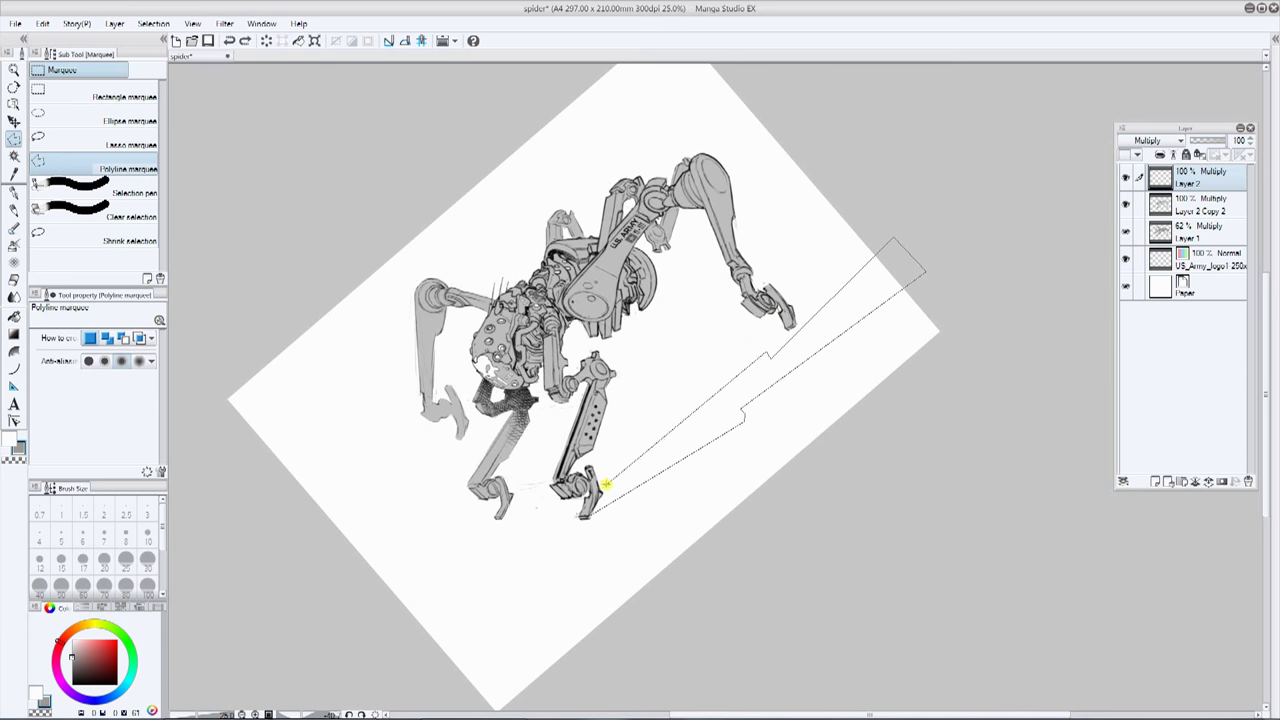
left_click(606, 484)
left_click(503, 515)
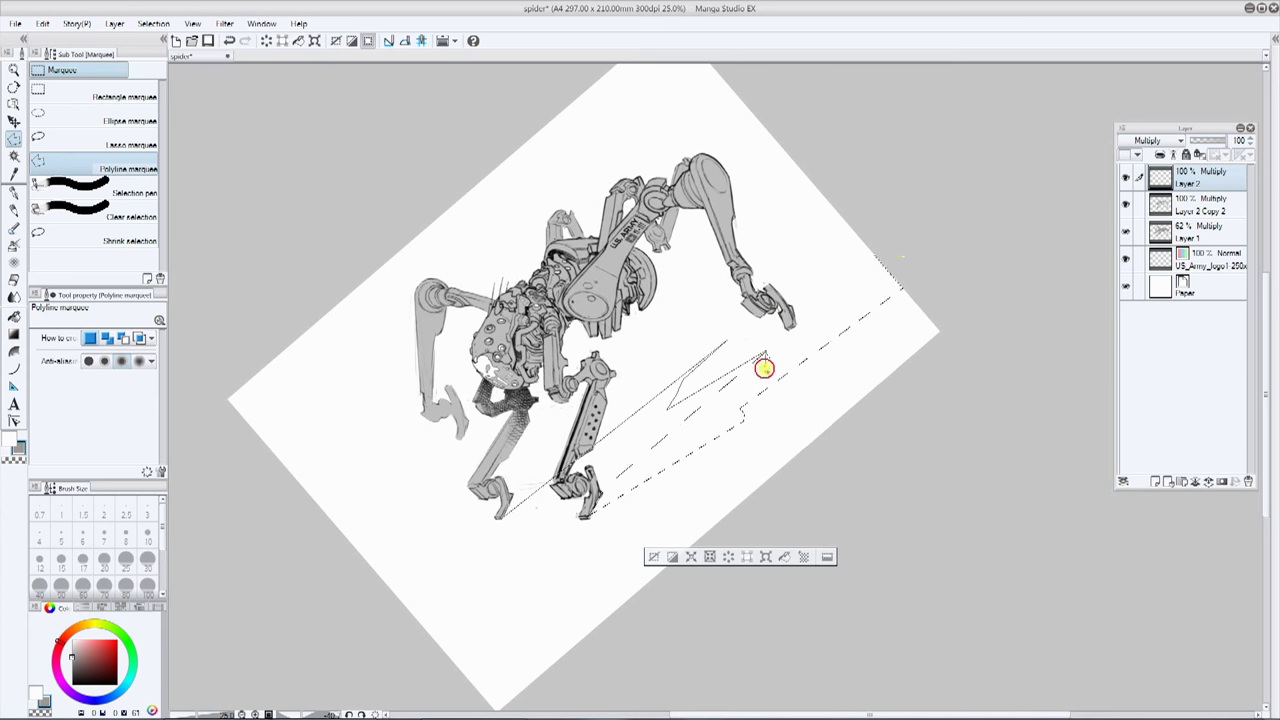
double_click(841, 204)
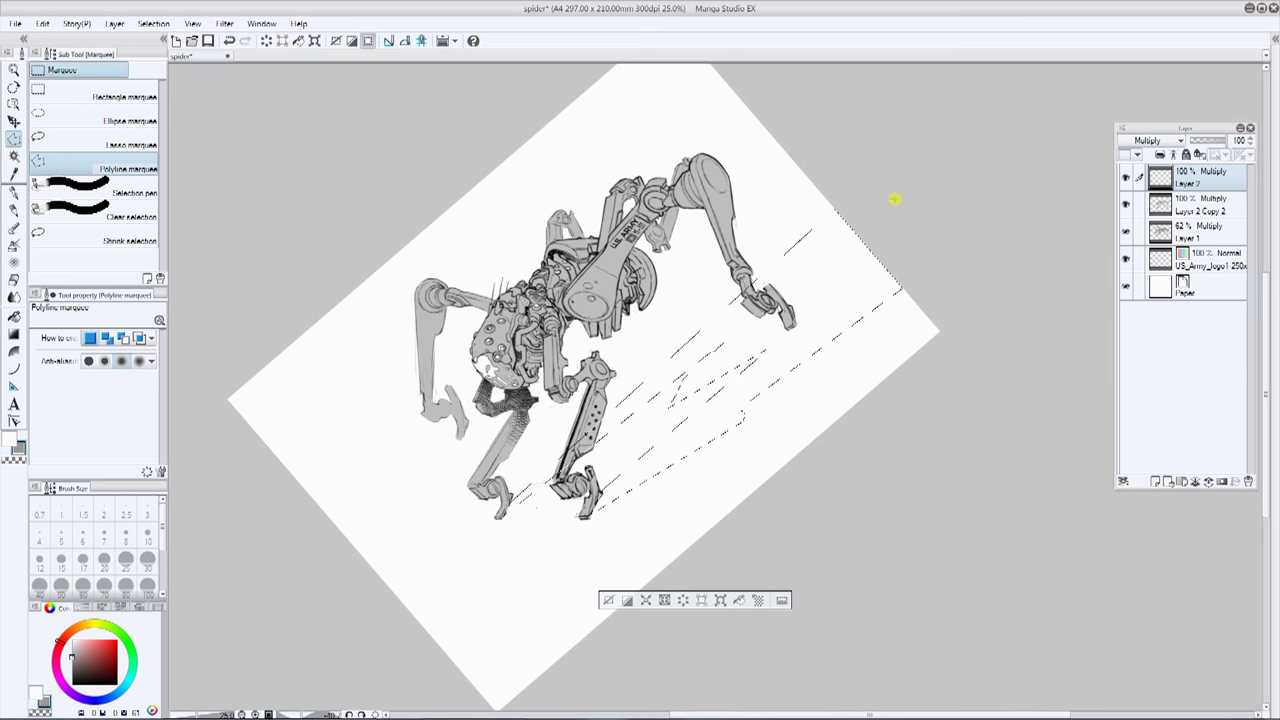
left_click(829, 158)
left_click(842, 174)
double_click(477, 435)
left_click(512, 495)
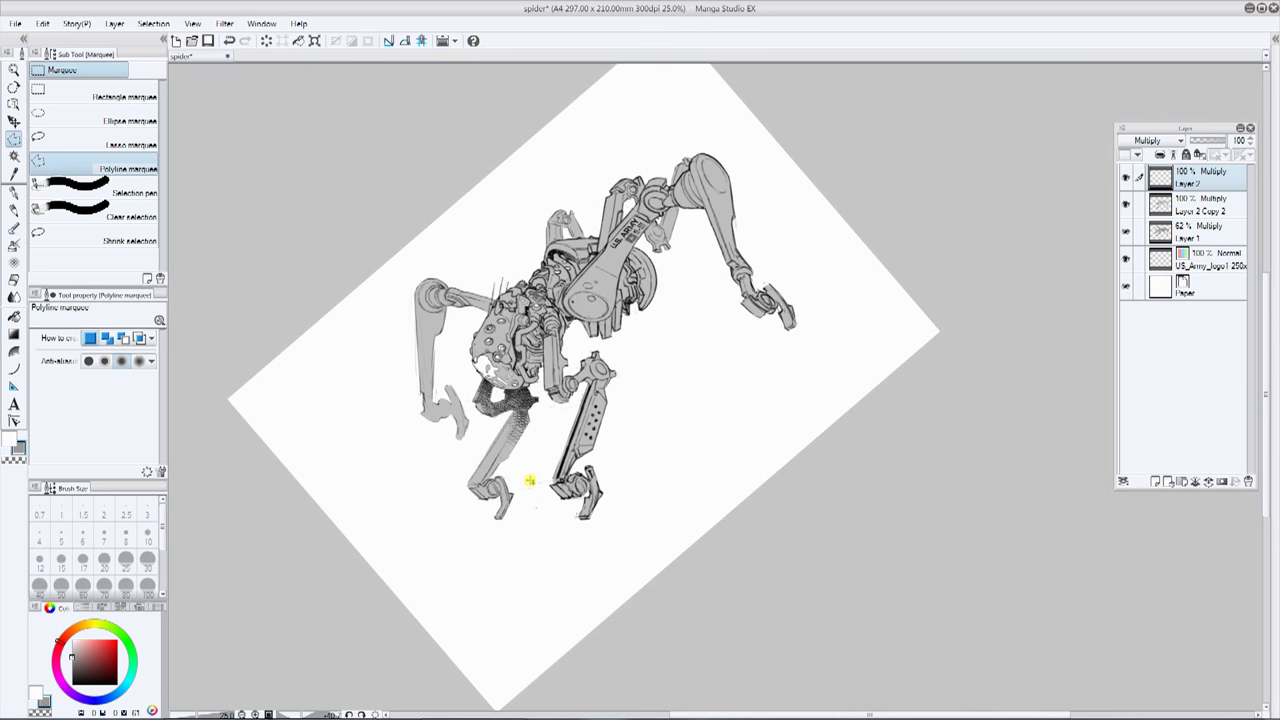
Step: Select fanned shadow strips running from the feet to the canvas edge with the Polyline marquee
left_click_drag(763, 385, 805, 409)
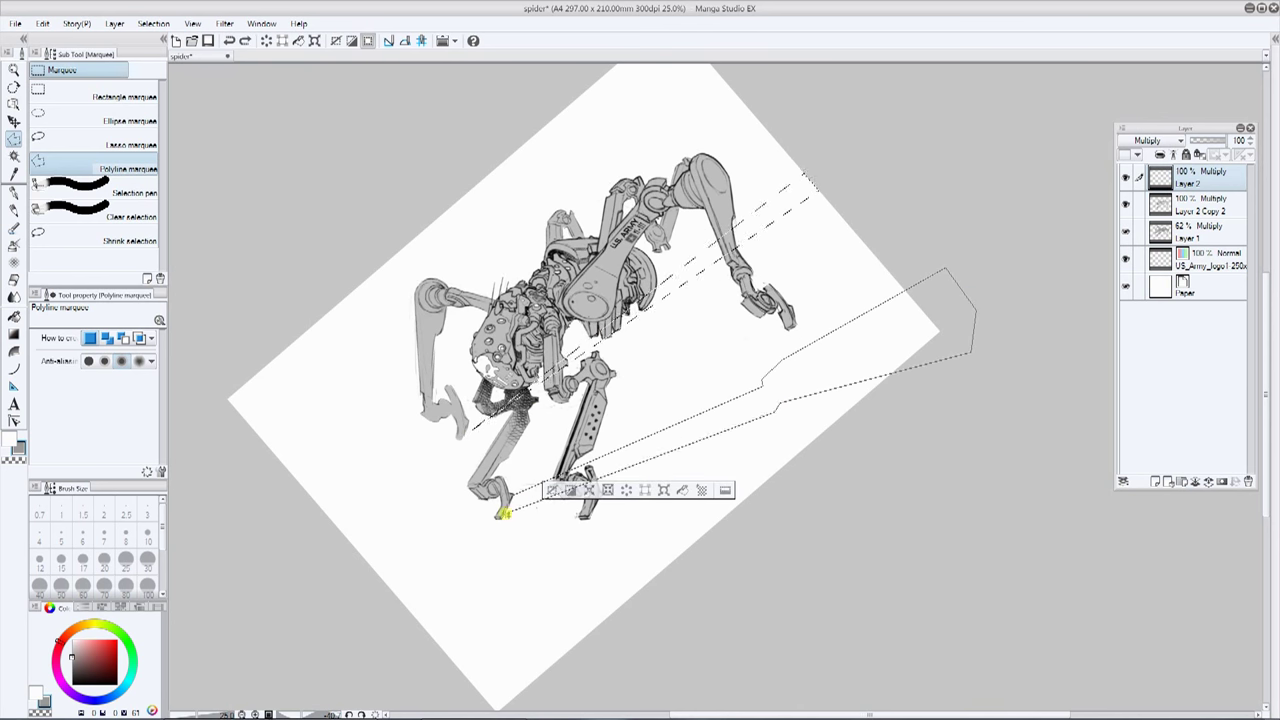
double_click(502, 506)
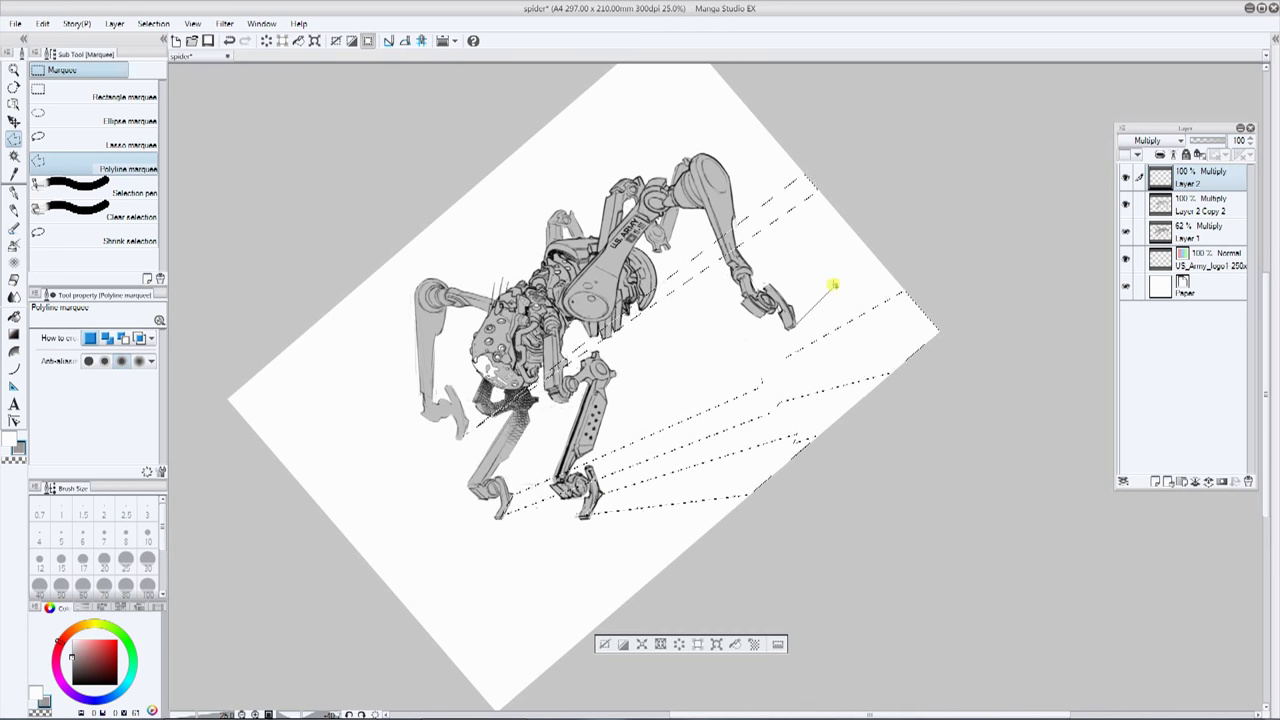
double_click(797, 301)
Step: Fill the selected shadow strips with grey using the G-pen at size 100
left_click(16, 190)
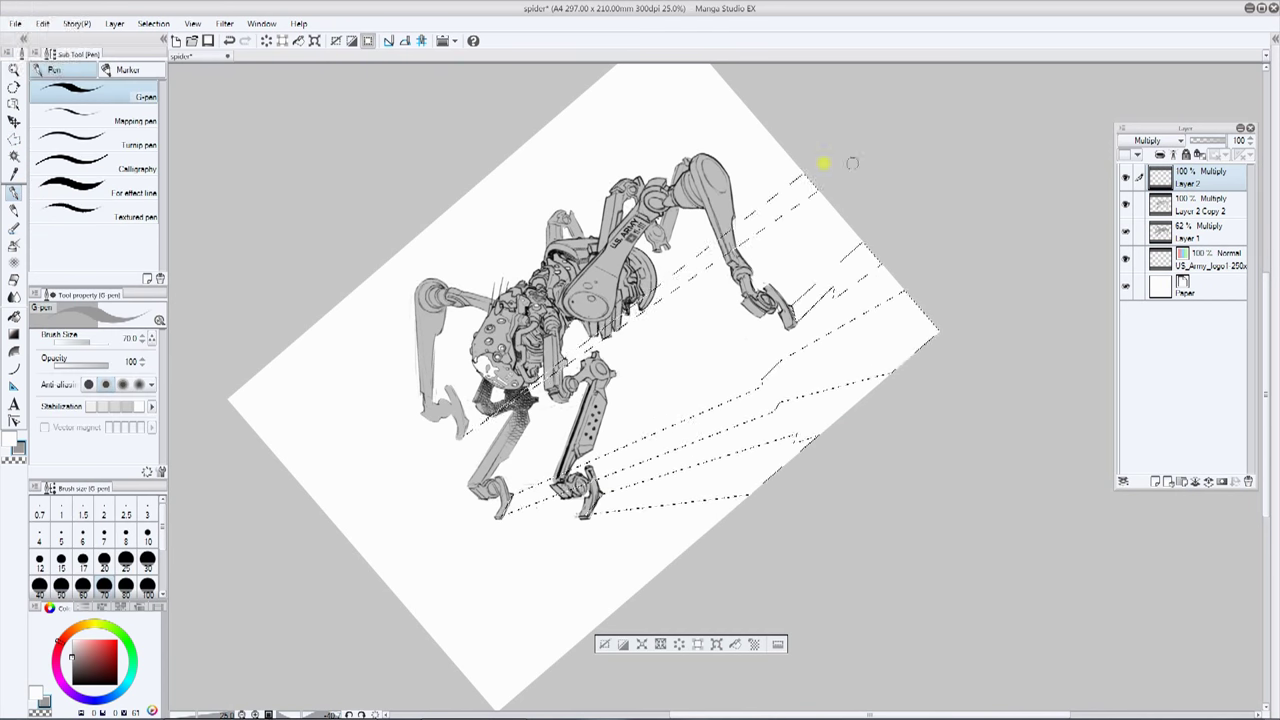
key("ctrl+at")
scroll(930, 172, "down", 2)
scroll(938, 183, "up", 2)
left_click_drag(938, 183, 874, 250)
key("bracketright")
key("bracketright")
mouse_move(584, 358)
left_mouse_down()
mouse_move(563, 486)
mouse_move(760, 523)
mouse_move(526, 317)
mouse_move(840, 345)
left_mouse_up()
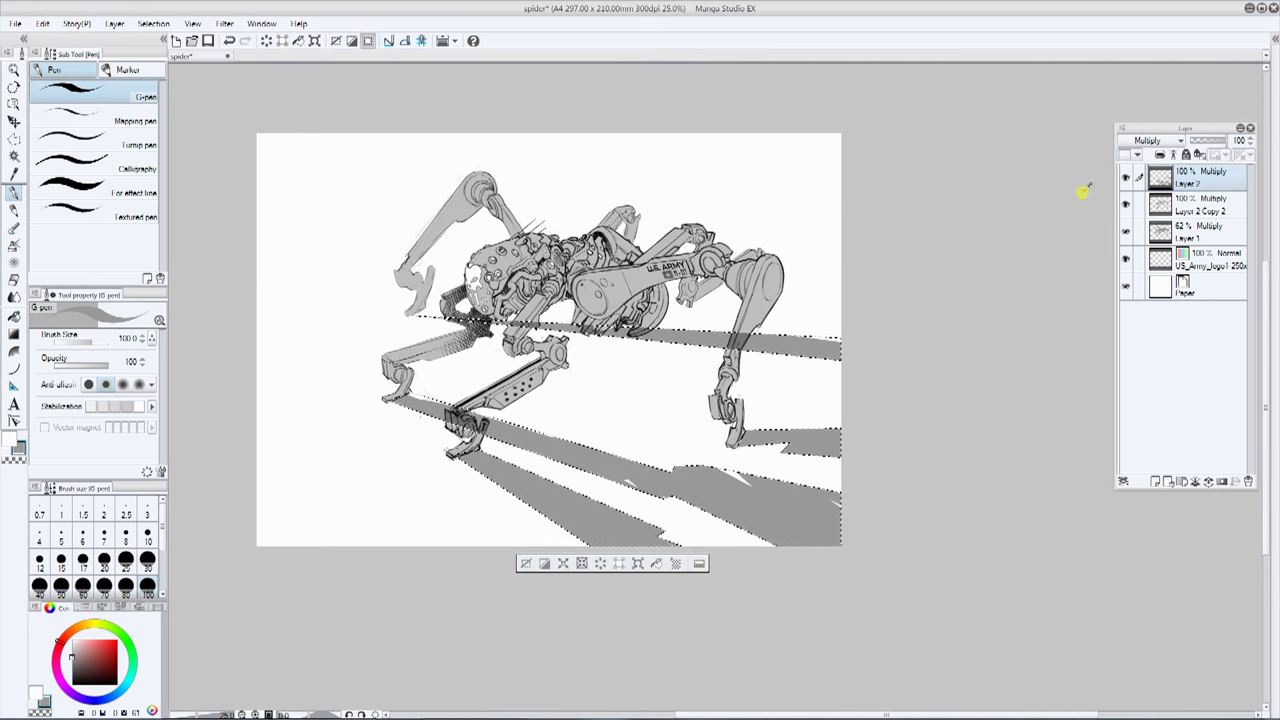
Step: Undo the grey strip fills and clear the selection
key("ctrl+d")
key("ctrl+z")
key("ctrl+z")
key("ctrl+d")
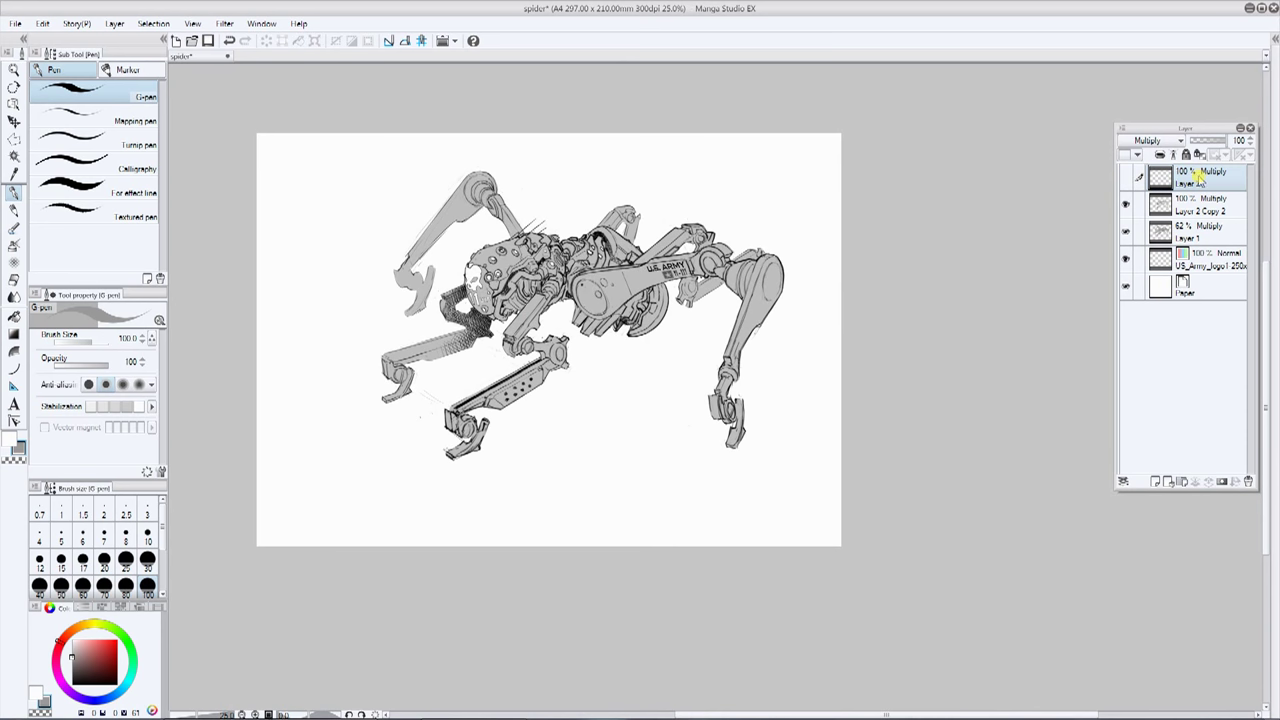
Step: Paint a loose grey shadow from the front feet towards the rear leg with the G-pen at size 100 on the visible shadow layer
left_click_drag(863, 309, 753, 224, "alt")
left_click(1126, 177)
left_click_drag(549, 495, 526, 521)
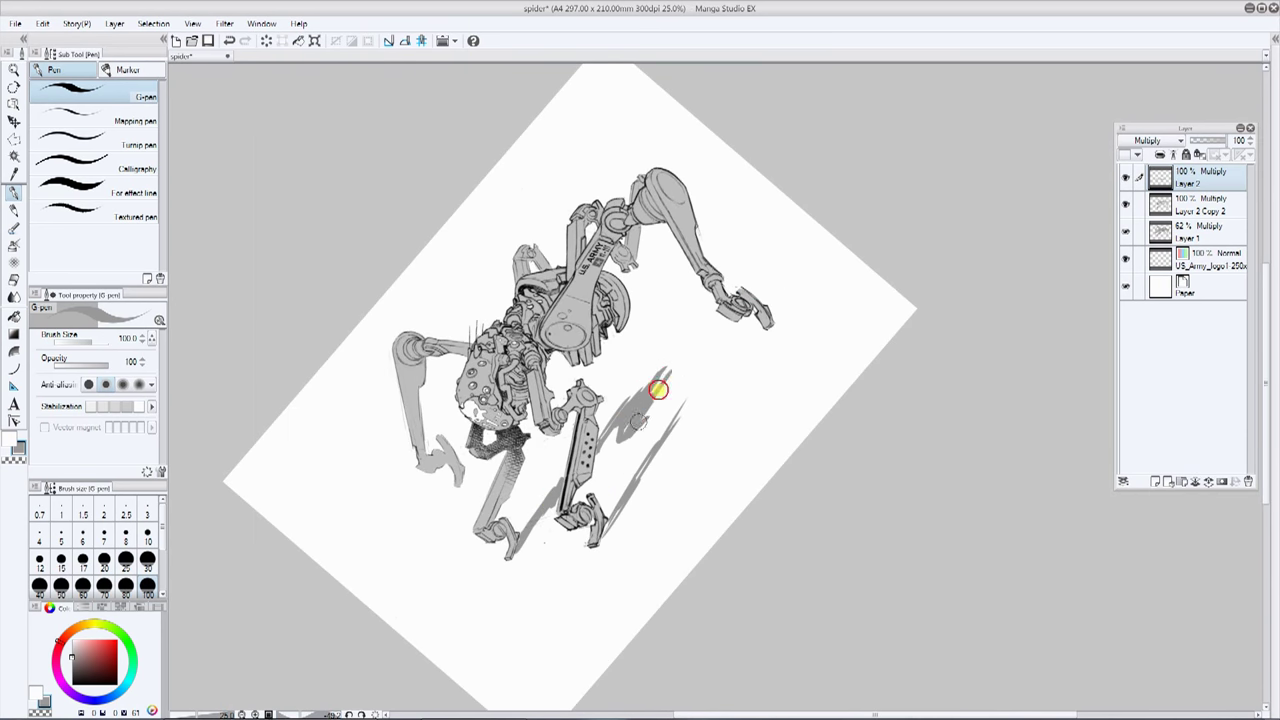
left_click_drag(658, 390, 716, 330)
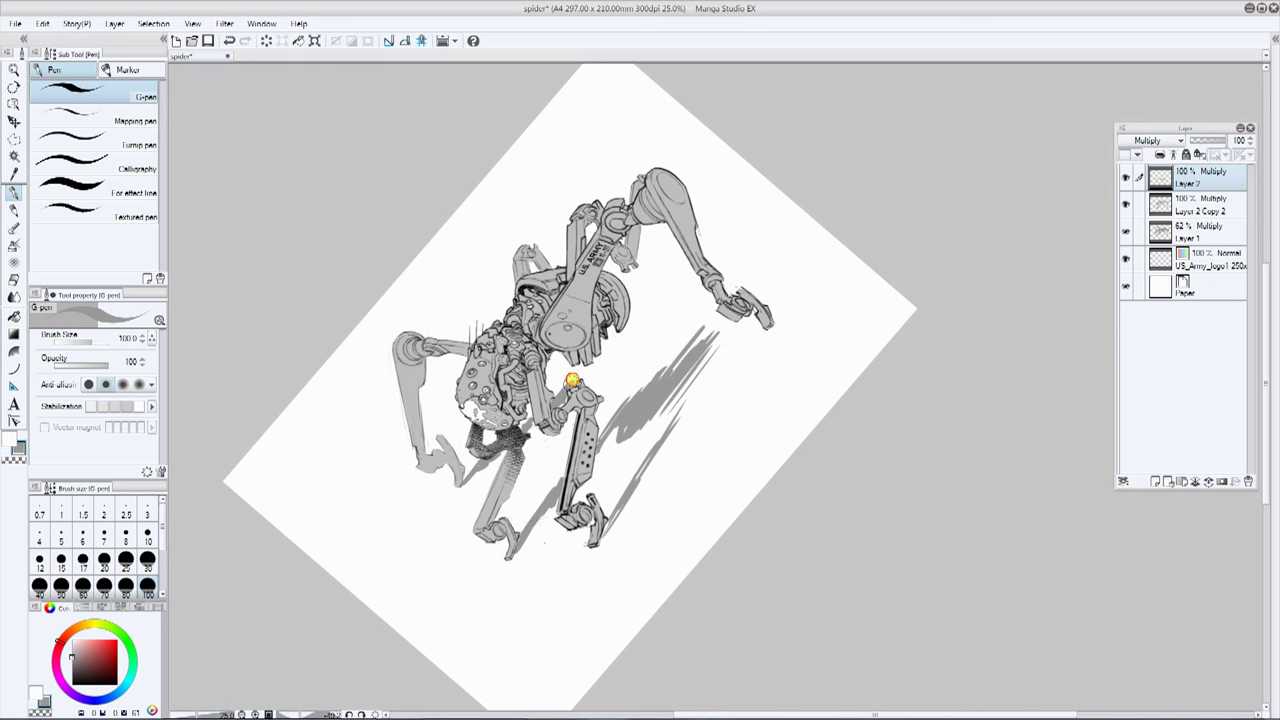
mouse_move(612, 412)
left_mouse_down()
mouse_move(651, 337)
mouse_move(679, 320)
left_mouse_up()
mouse_move(646, 419)
left_mouse_down()
mouse_move(724, 338)
mouse_move(780, 226)
left_mouse_up()
Step: Trim and widen the front leg's shadow and extend the ground shadow behind the rear foot to the canvas edge
key("x")
left_click_drag(608, 446, 691, 380)
key("x")
mouse_move(616, 500)
left_mouse_down()
mouse_move(690, 405)
mouse_move(668, 405)
left_mouse_up()
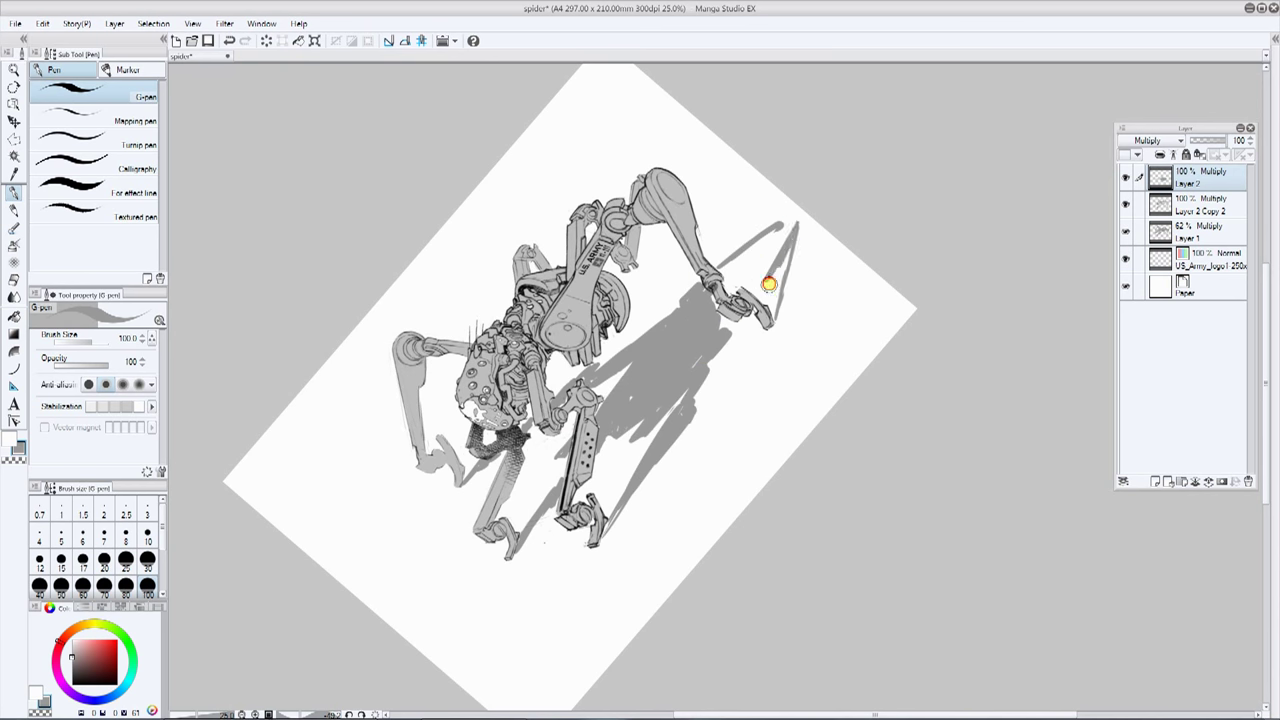
mouse_move(768, 284)
left_mouse_down()
mouse_move(749, 274)
mouse_move(789, 222)
mouse_move(985, 202)
mouse_move(820, 235)
left_mouse_up()
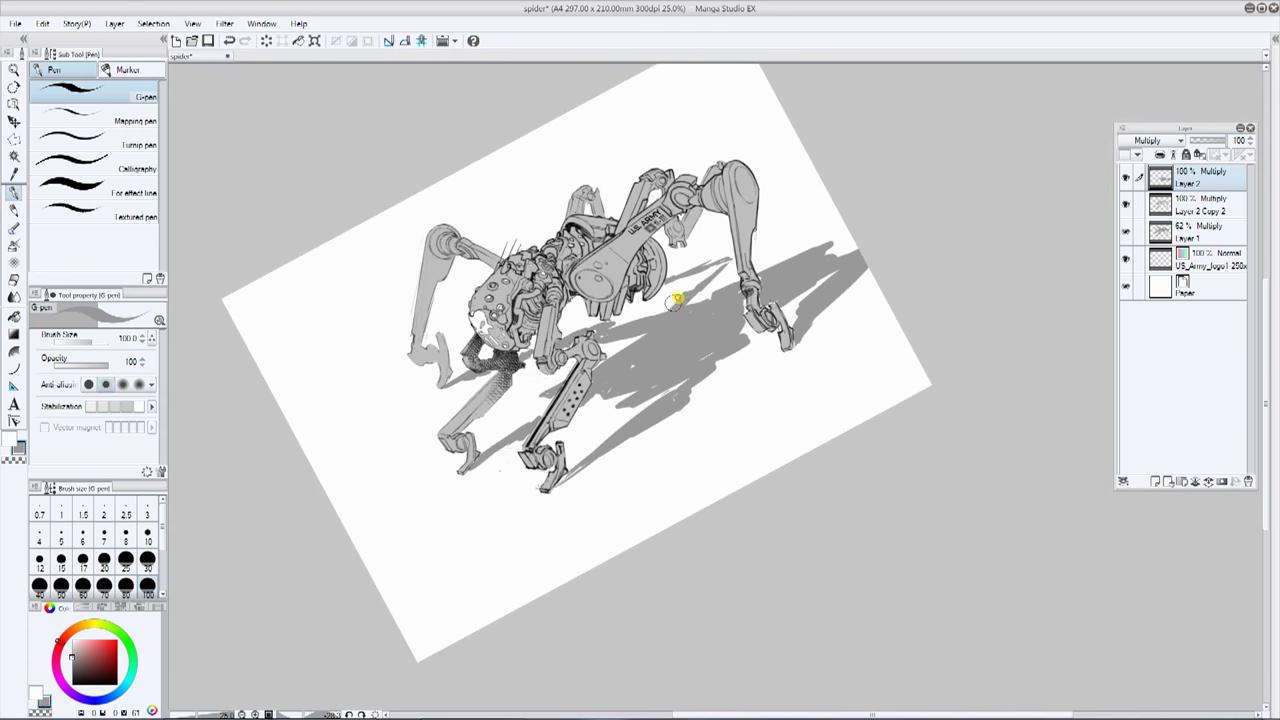
Step: Shape the thin leg shadow beside the body by alternating grey and white G-pen strokes
left_click_drag(909, 206, 803, 136)
key("x")
left_click_drag(612, 337, 722, 262)
key("x")
key("x")
mouse_move(710, 274)
left_mouse_down()
mouse_move(602, 354)
mouse_move(560, 357)
left_mouse_up()
key("x")
key("x")
key("x")
left_click_drag(704, 272, 643, 293)
key("x")
mouse_move(941, 204)
left_mouse_down()
mouse_move(1003, 277)
mouse_move(828, 137)
left_mouse_up()
key("x")
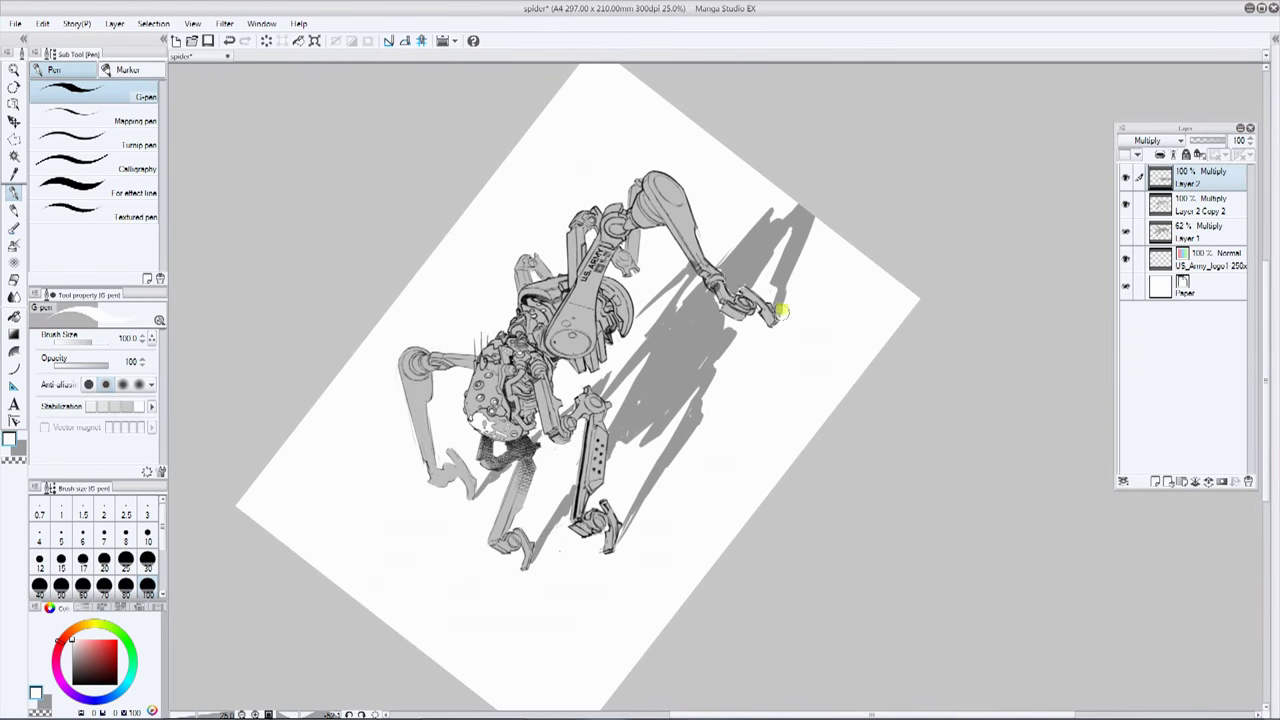
Step: Clean up the ground shadow's edge behind the near front leg and check it in the upright view
left_click_drag(701, 420, 684, 449)
key("ctrl+at")
key("ctrl+minus")
key("ctrl+minus")
key("ctrl+plus")
key("ctrl+plus")
key("ctrl+plus")
key("x")
key("x")
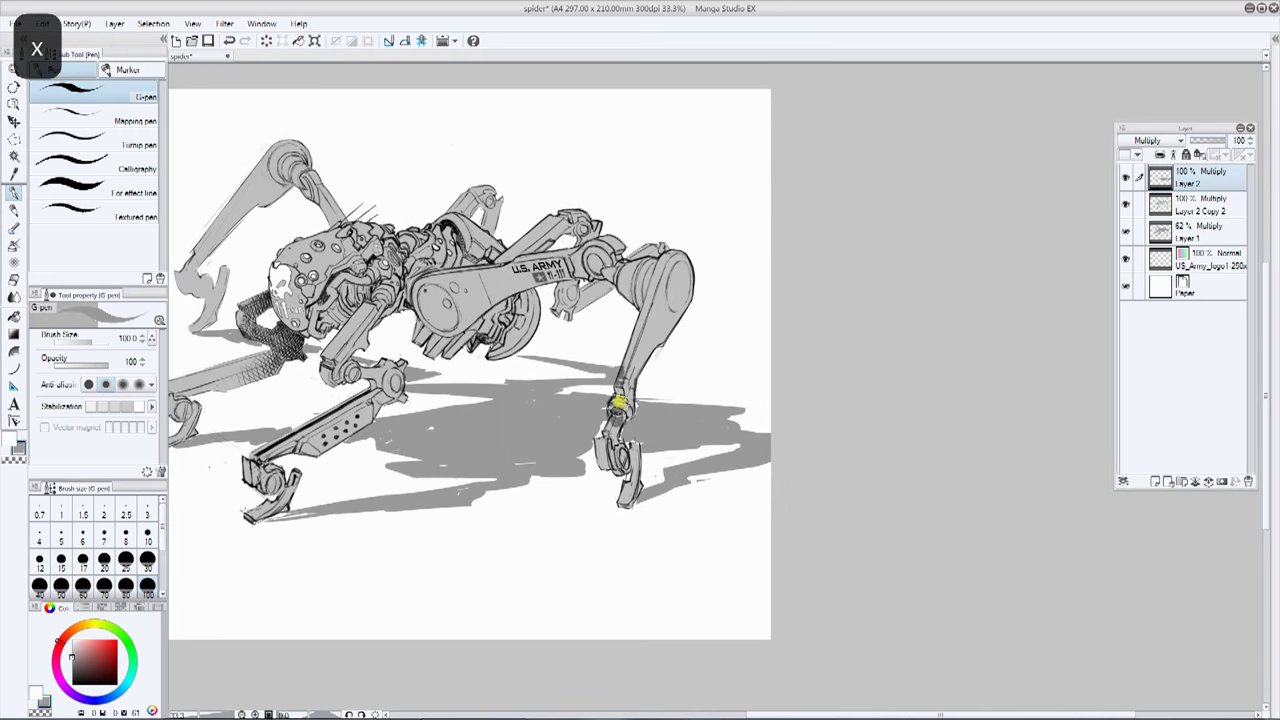
Step: Rework the ground shadow around the rear lower leg with alternating grey and white strokes
mouse_move(617, 403)
left_mouse_down()
mouse_move(637, 408)
mouse_move(634, 446)
mouse_move(597, 414)
mouse_move(716, 521)
mouse_move(787, 372)
mouse_move(749, 486)
mouse_move(805, 392)
mouse_move(749, 369)
mouse_move(794, 334)
left_mouse_up()
key("x")
key("x")
key("x")
key("x")
key("x")
key("x")
key("ctrl+plus")
key("ctrl+minus")
key("x")
key("x")
mouse_move(762, 381)
left_mouse_down()
mouse_move(818, 207)
mouse_move(858, 149)
left_mouse_up()
key("x")
key("x")
Step: Refine the gap and edges between the body shadow and the near front leg's shadow with the G-pen at size 70
mouse_move(630, 457)
left_mouse_down()
mouse_move(606, 474)
mouse_move(632, 488)
left_mouse_up()
key("x")
key("x")
mouse_move(666, 402)
left_mouse_down()
mouse_move(631, 466)
mouse_move(660, 427)
left_mouse_up()
key("x")
key("x")
key("x")
left_click_drag(652, 374, 703, 311)
key("x")
left_click_drag(831, 203, 840, 45)
left_click_drag(769, 333, 764, 303)
key("x")
key("x")
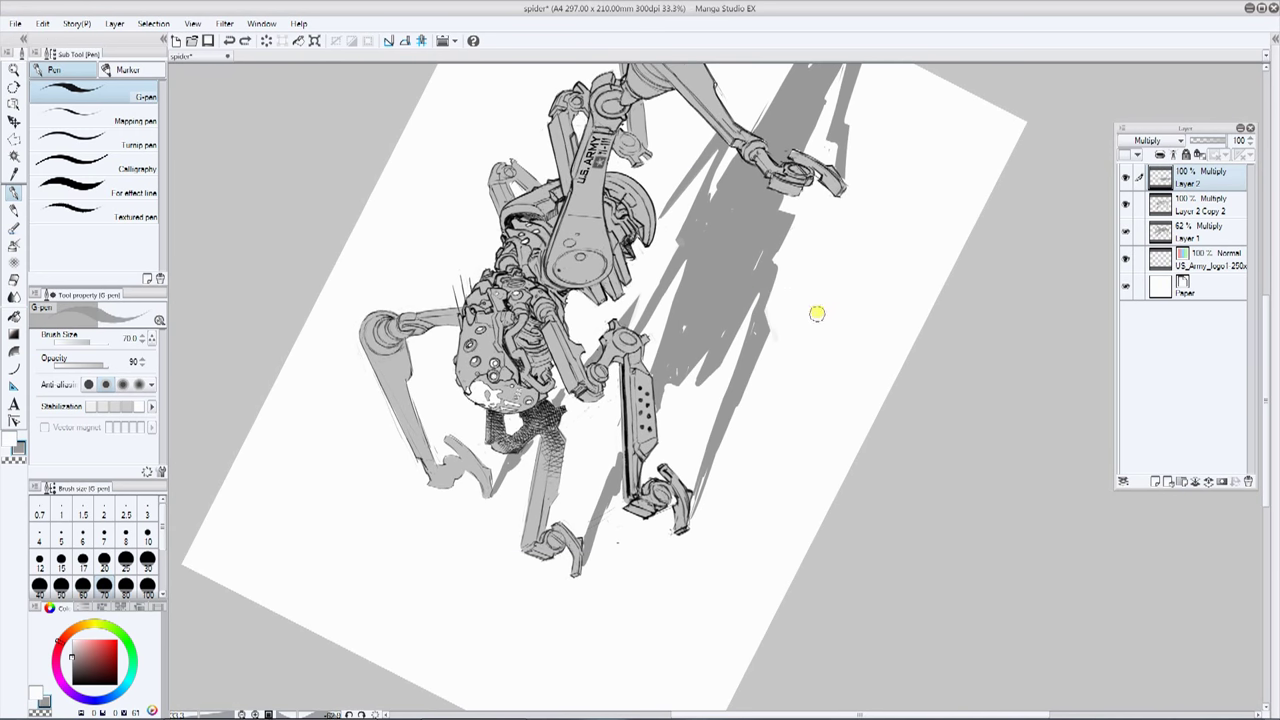
Step: Slim the second front leg's shadow and cut white streaks into the body shadow's edge beside the near front knee
left_click_drag(830, 66, 780, 180)
left_click_drag(738, 328, 788, 206)
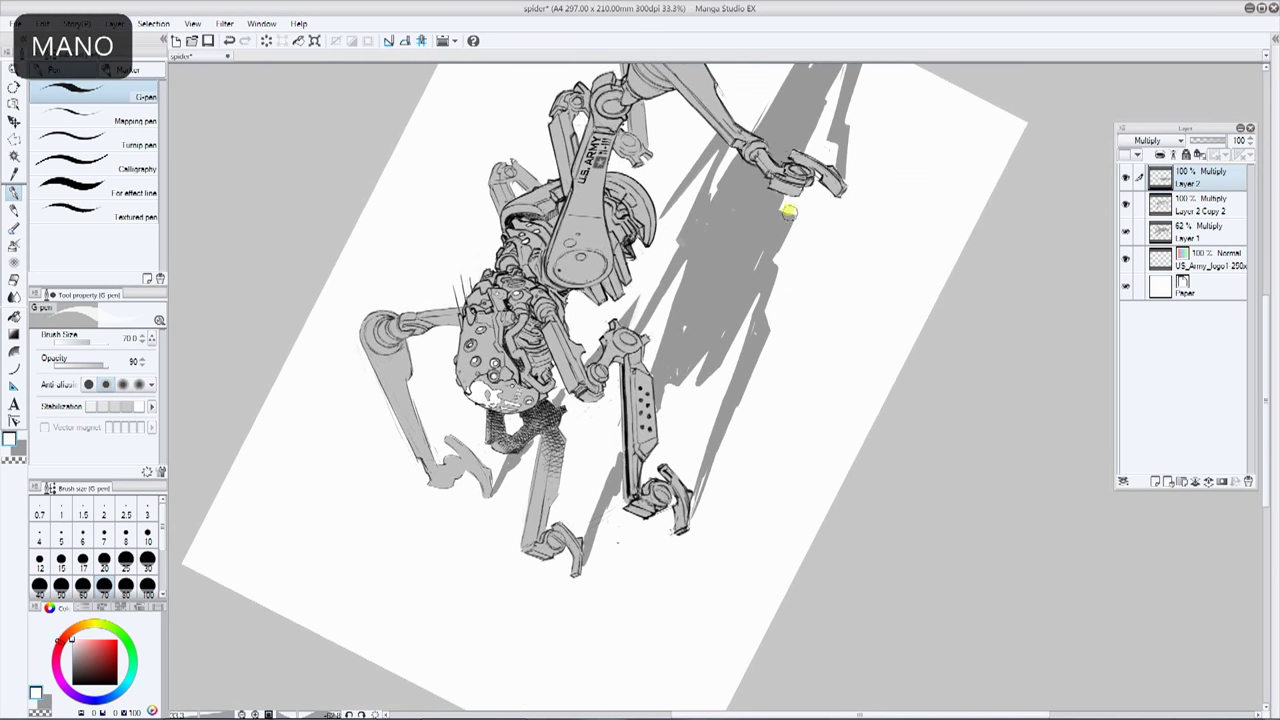
key("x")
left_click_drag(614, 473, 621, 441)
mouse_move(606, 508)
left_mouse_down()
mouse_move(580, 569)
mouse_move(621, 448)
left_mouse_up()
key("x")
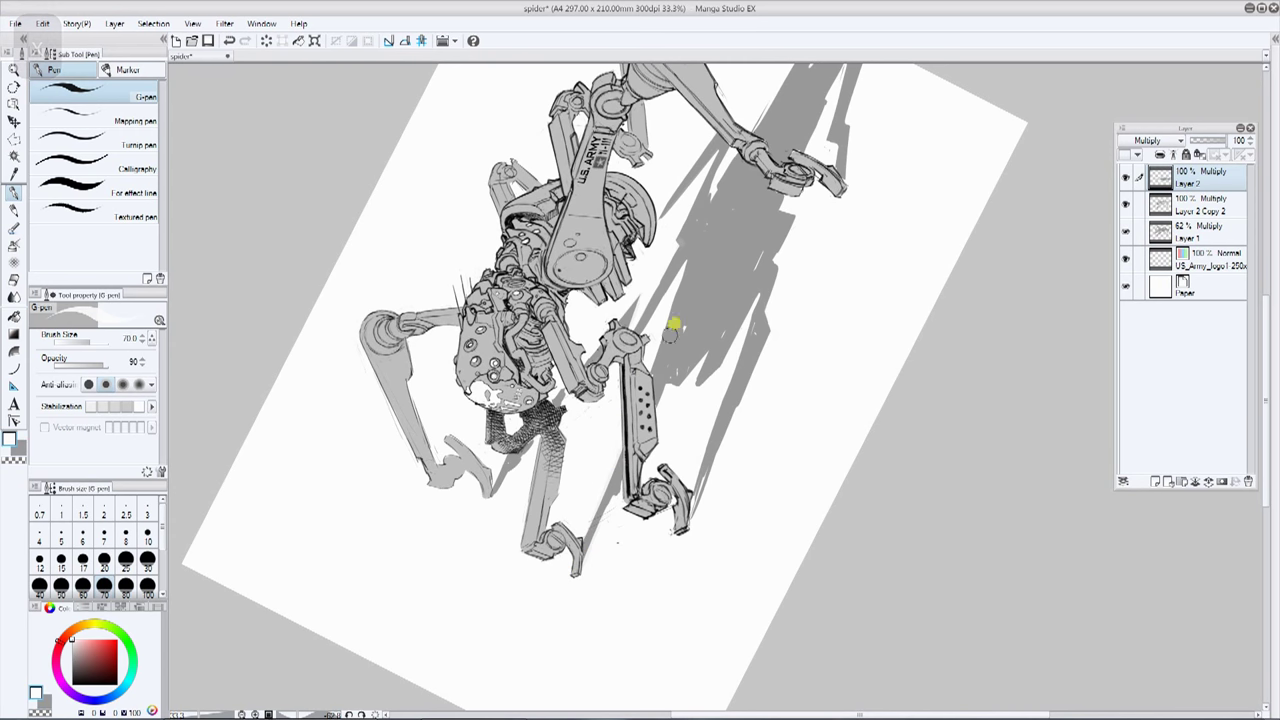
left_click_drag(645, 376, 686, 278)
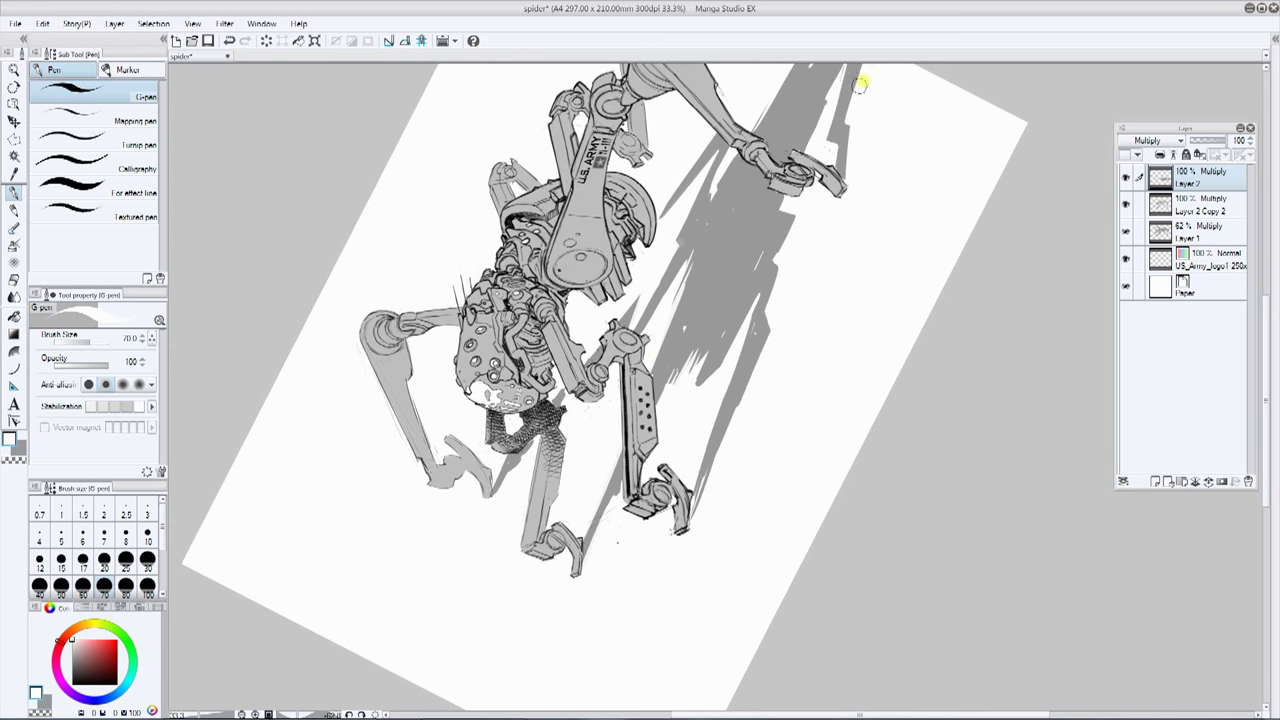
Step: Break the shadow's far end behind the rear leg into tapered streaks with white G-pen strokes at size 40
left_click_drag(799, 69, 717, 217)
key("[")
key("[")
key("[")
left_click_drag(680, 275, 732, 183)
left_click_drag(762, 186, 719, 284)
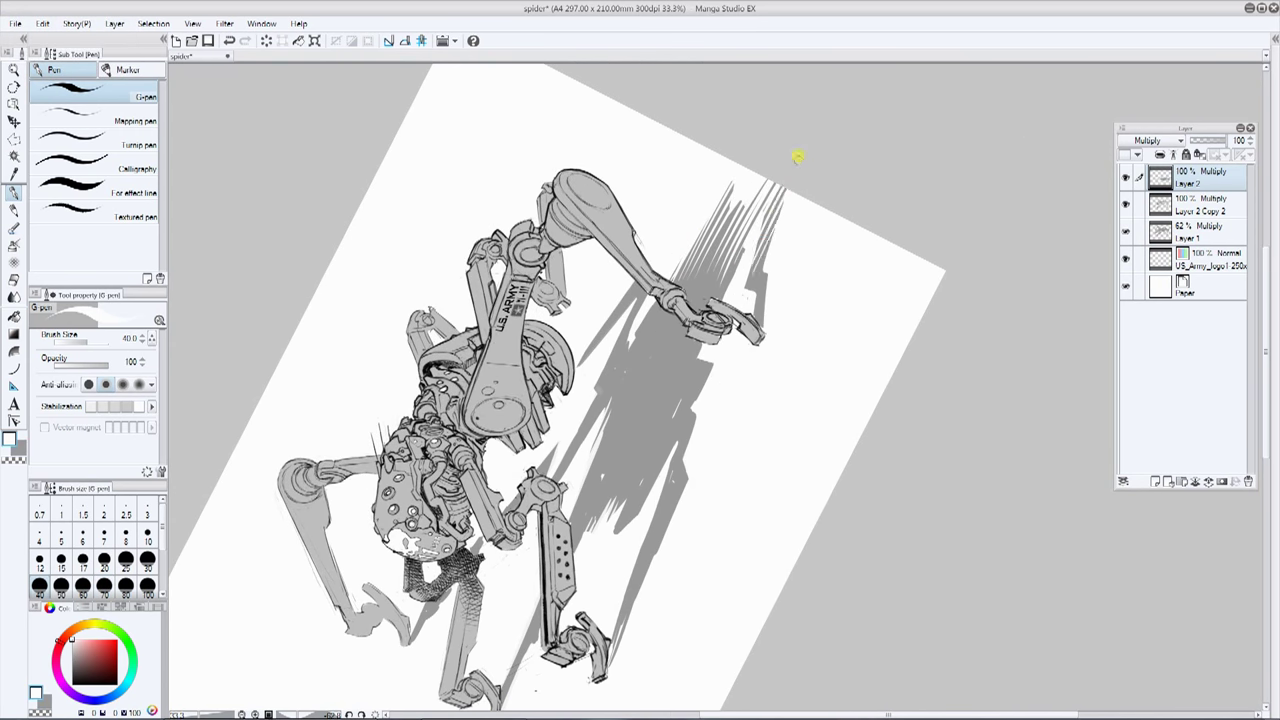
Step: Cut white streaks along the shadows of the front feet and beneath the body with the G-pen at size 40
key("ctrl+plus")
left_click_drag(504, 527, 531, 375)
left_click_drag(584, 302, 600, 302)
mouse_move(681, 423)
left_mouse_down()
mouse_move(702, 307)
mouse_move(718, 299)
left_mouse_up()
key("ctrl+plus")
left_click_drag(486, 386, 525, 332)
left_click_drag(509, 376, 563, 291)
key("alt")
left_click_drag(652, 423, 618, 505)
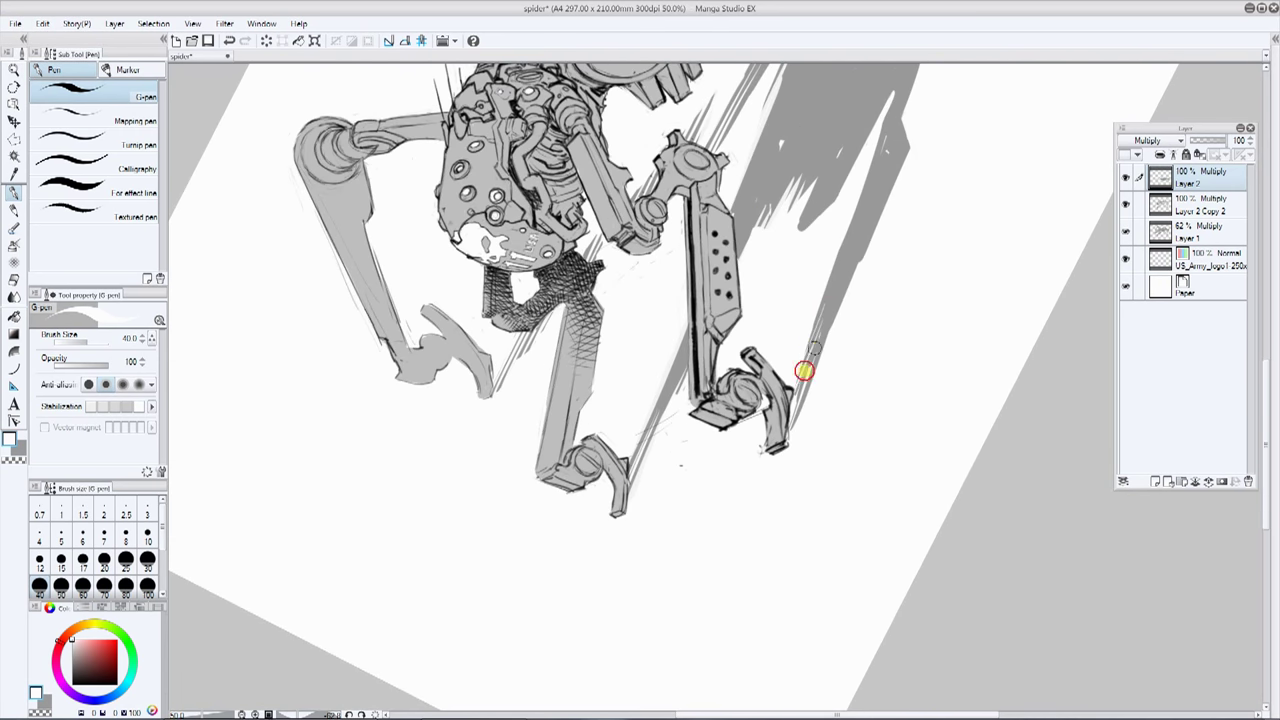
Step: Fill the gap at the body shadow's front end with grey and recut its edge into white streaks
key("x")
left_click_drag(814, 214, 762, 244)
key("x")
left_click_drag(787, 180, 766, 227)
left_click_drag(819, 176, 796, 234)
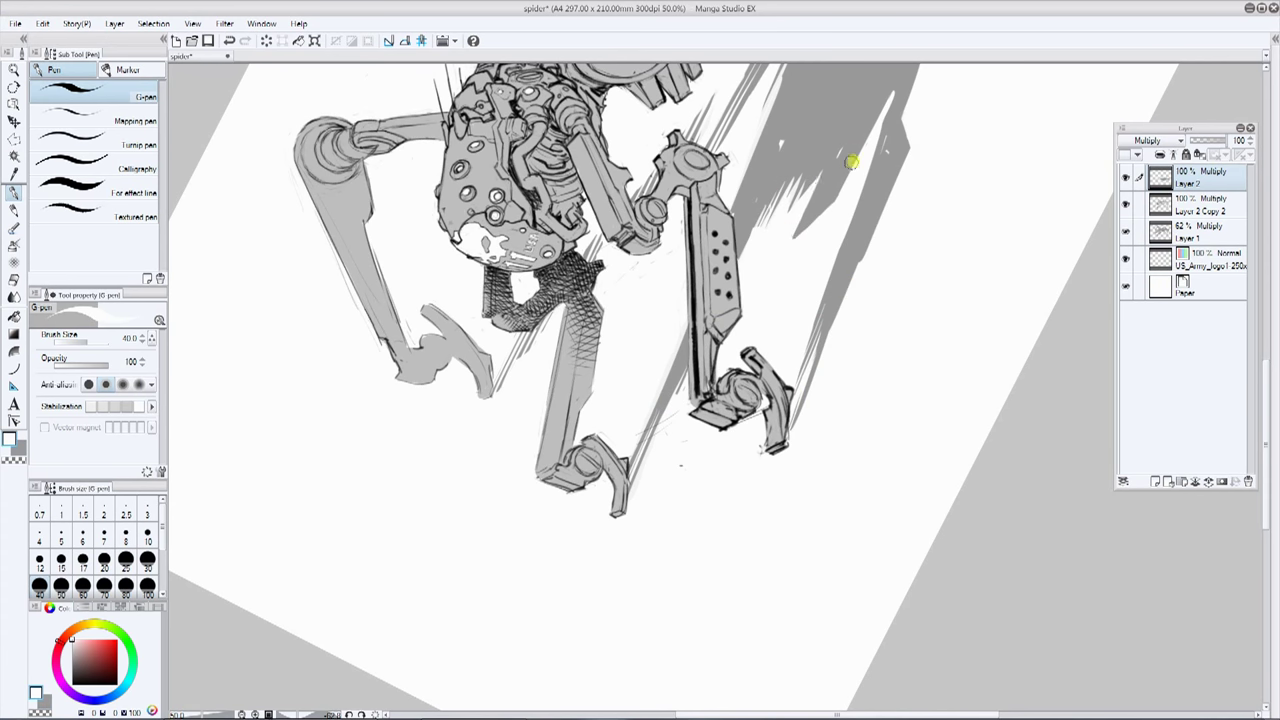
Step: Lower the ground shadow layer's opacity to 24%
key("ctrl+at")
key("ctrl+minus")
scroll(941, 203, "down", 1)
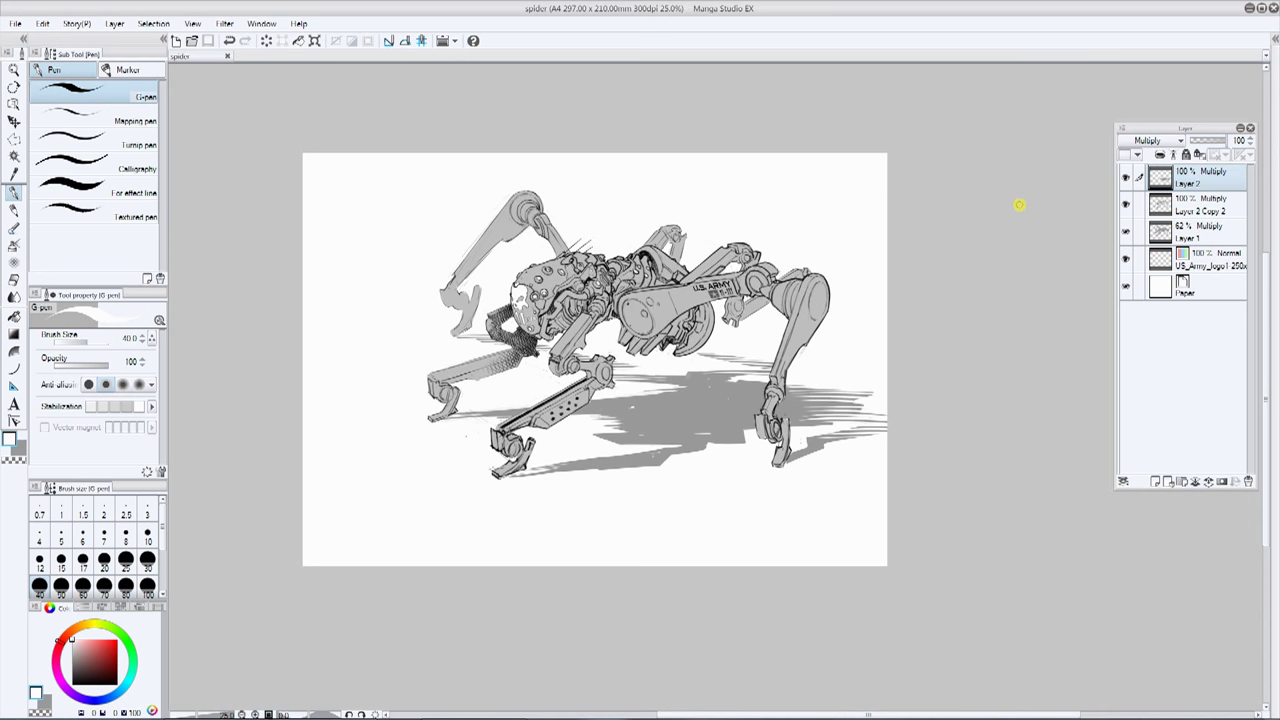
left_click_drag(1234, 141, 1203, 142)
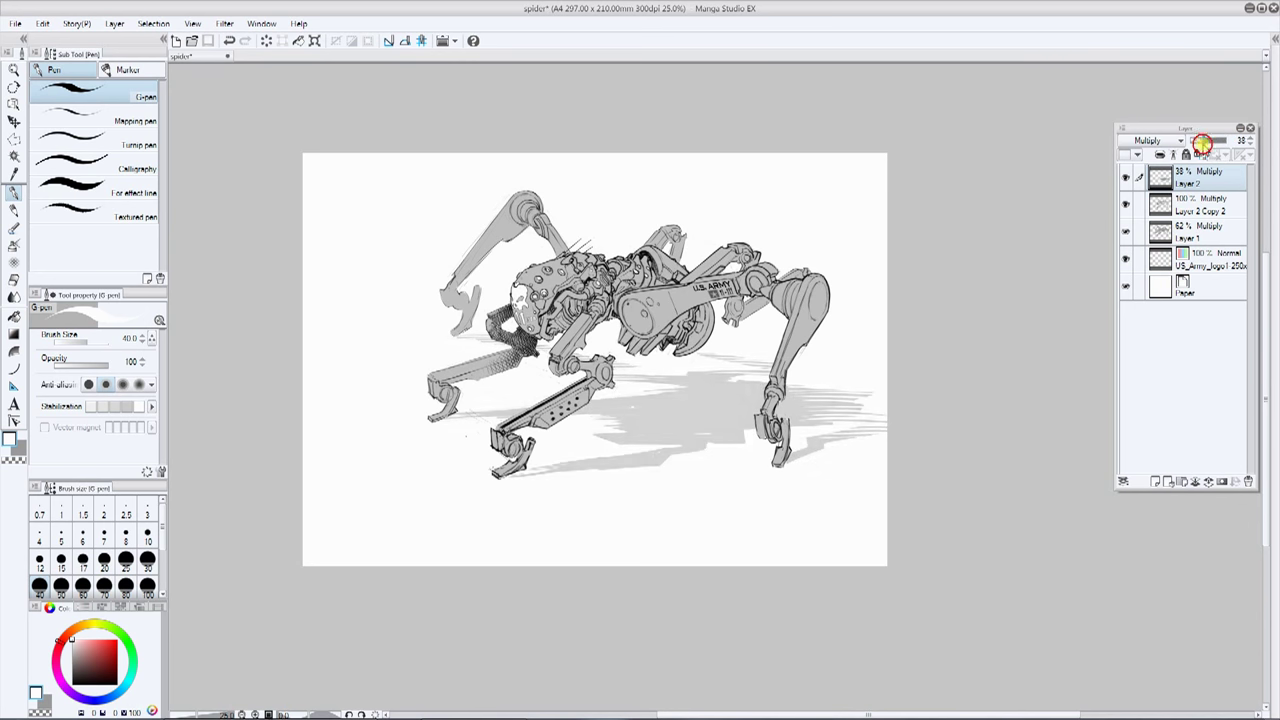
Step: Duplicate the grey shading layer Layer 1, hide and lock the original, and make the copy active
left_click(1150, 236)
key("ctrl+c")
key("ctrl+v")
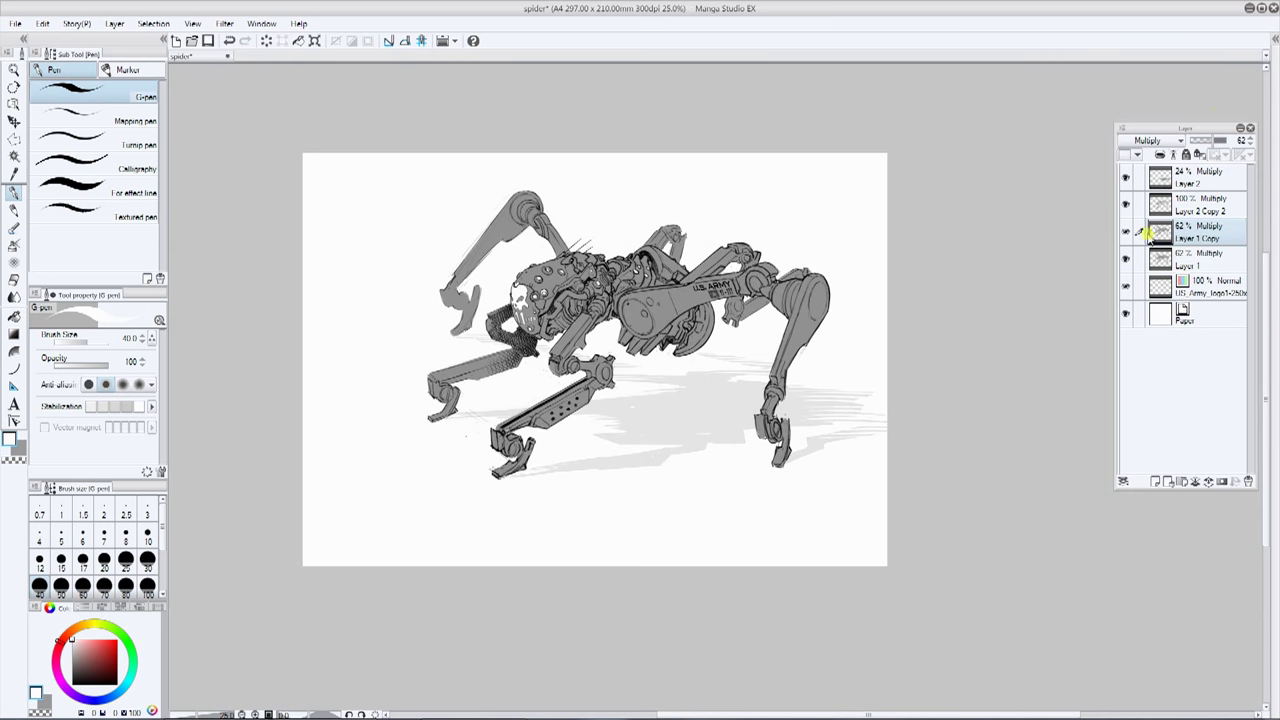
left_click(1127, 260)
left_click(1198, 260)
left_click(1196, 155)
left_click(1198, 233)
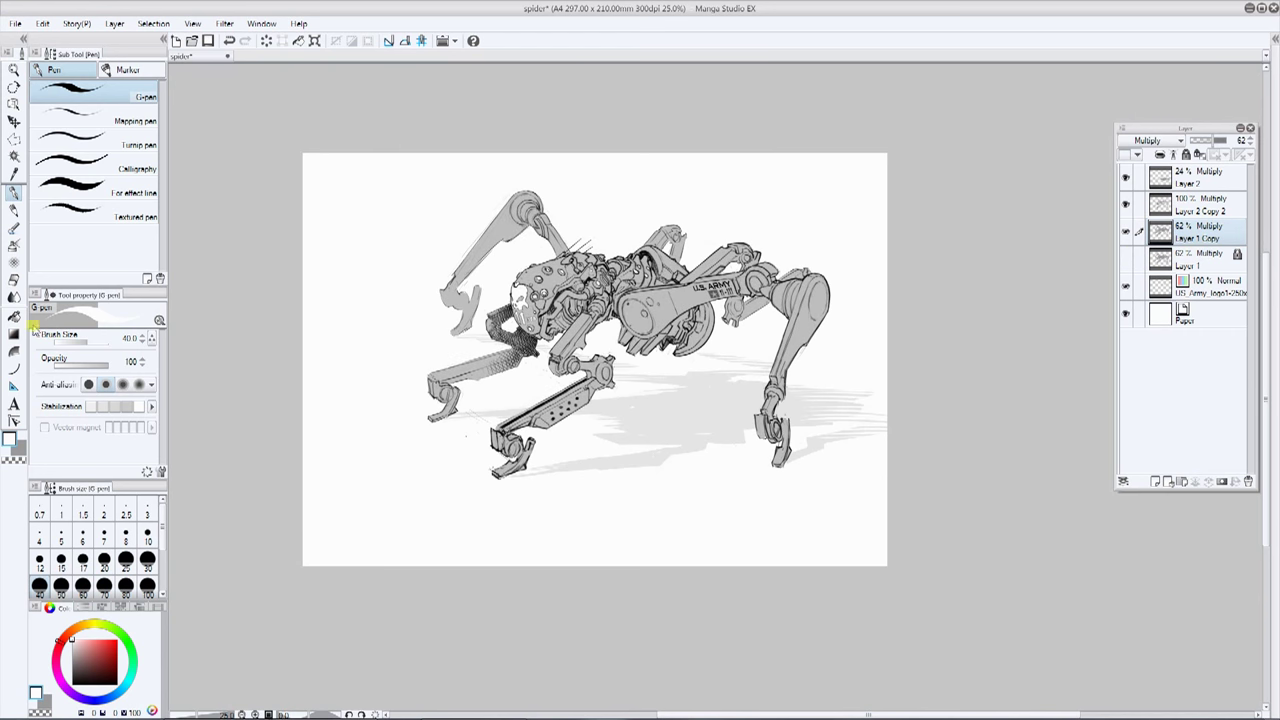
Step: Reduce the G-pen to size 25 and stroke white highlights onto the raised rear leg's knee joint and long segment
scroll(602, 250, "up", 2)
mouse_move(597, 251)
left_mouse_down()
mouse_move(568, 332)
mouse_move(624, 232)
left_mouse_up()
key("[")
left_click_drag(513, 252, 463, 480)
key("[")
left_click_drag(518, 260, 630, 178)
key("x")
key("x")
mouse_move(630, 178)
left_mouse_down()
mouse_move(591, 274)
mouse_move(612, 275)
left_mouse_up()
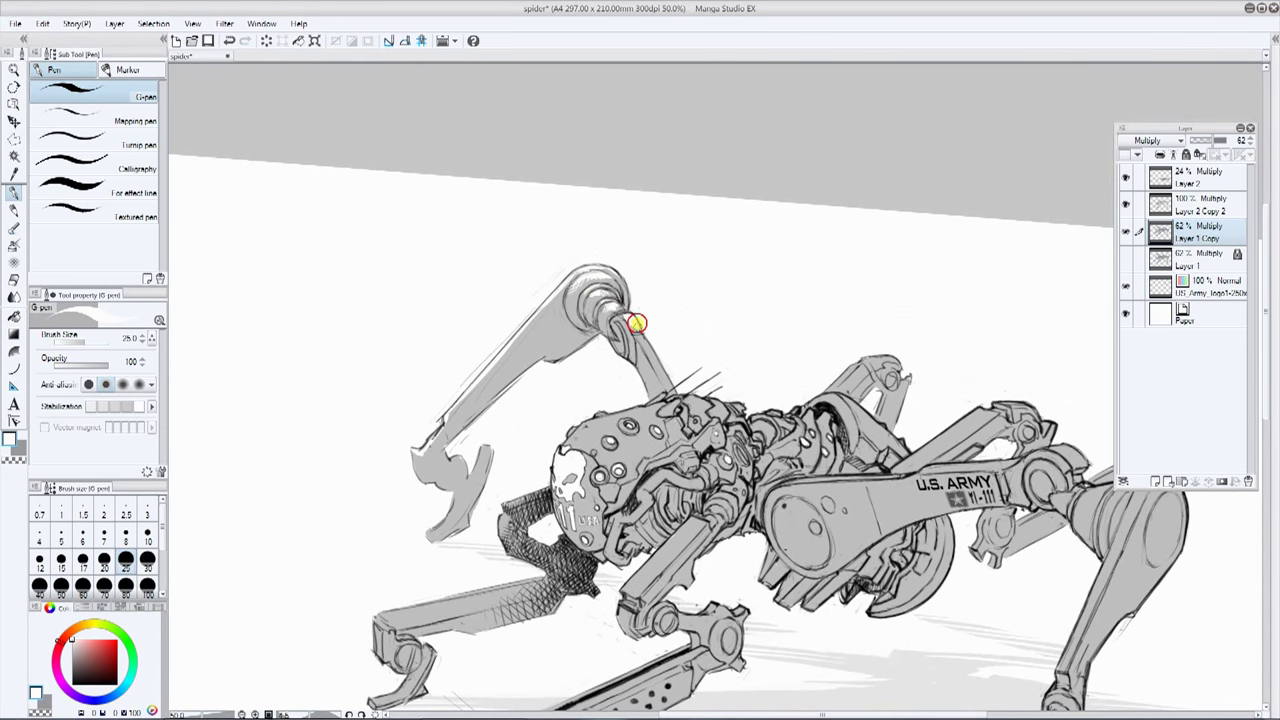
Step: Paint a white highlight along the raised leg's short segment between the knee joint and the body
key("x")
key("x")
left_click_drag(617, 331, 667, 387)
left_click_drag(657, 214, 619, 231)
left_click_drag(619, 231, 621, 120)
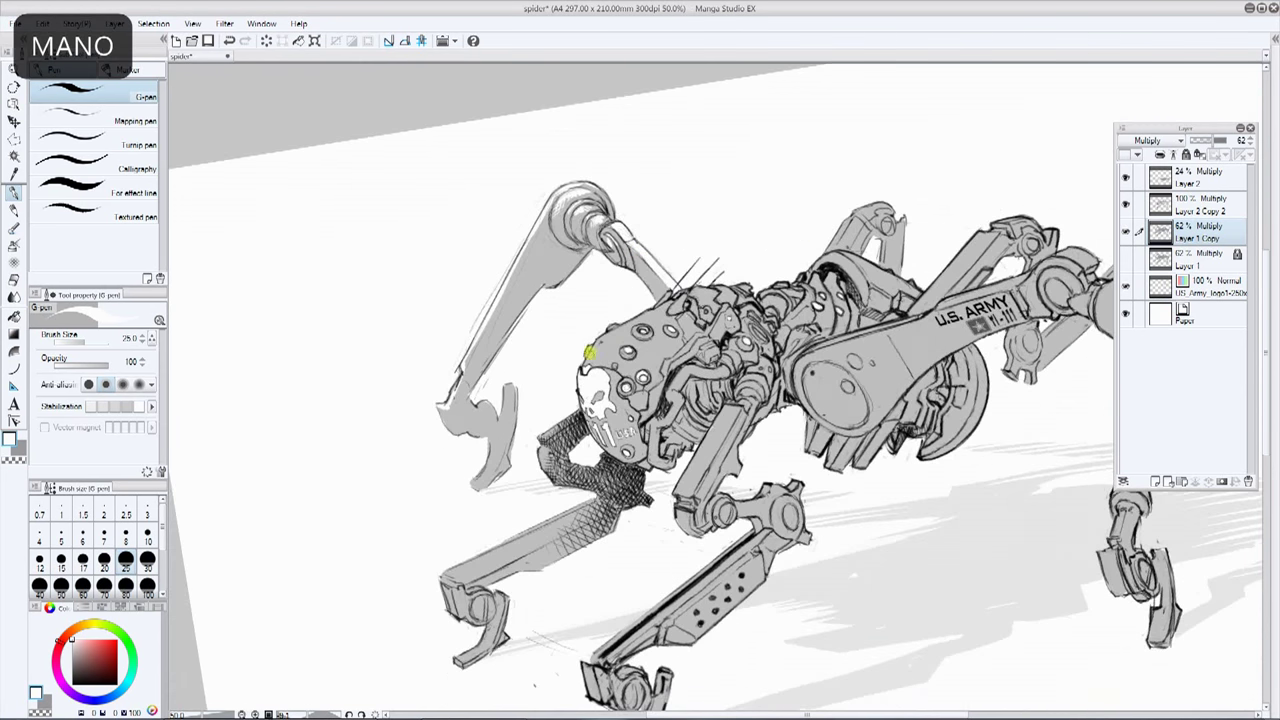
Step: Hatch fine white highlights over the top of the head dome, above the skull marking
mouse_move(591, 357)
left_mouse_down()
mouse_move(615, 340)
mouse_move(606, 443)
mouse_move(632, 454)
left_mouse_up()
left_click_drag(626, 450, 647, 442)
mouse_move(690, 214)
left_mouse_down()
mouse_move(731, 211)
mouse_move(838, 262)
left_mouse_up()
mouse_move(625, 383)
left_mouse_down()
mouse_move(654, 323)
mouse_move(688, 330)
left_mouse_up()
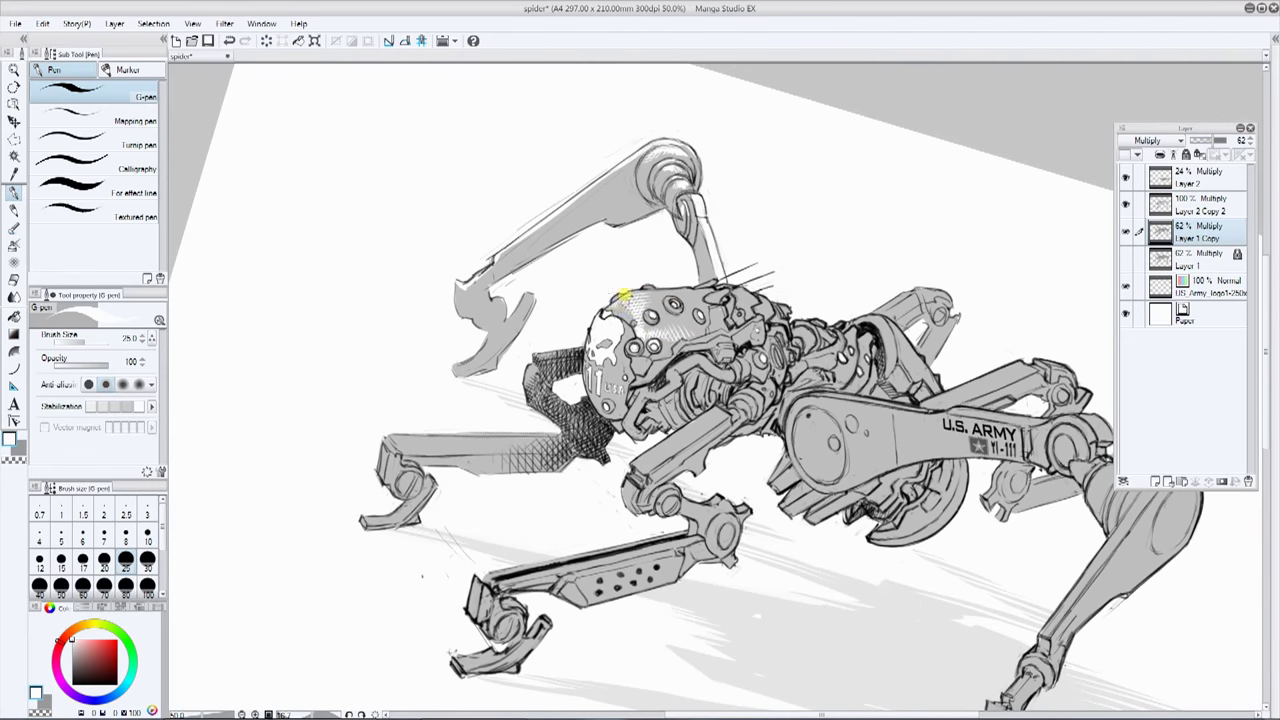
left_click_drag(643, 283, 623, 334)
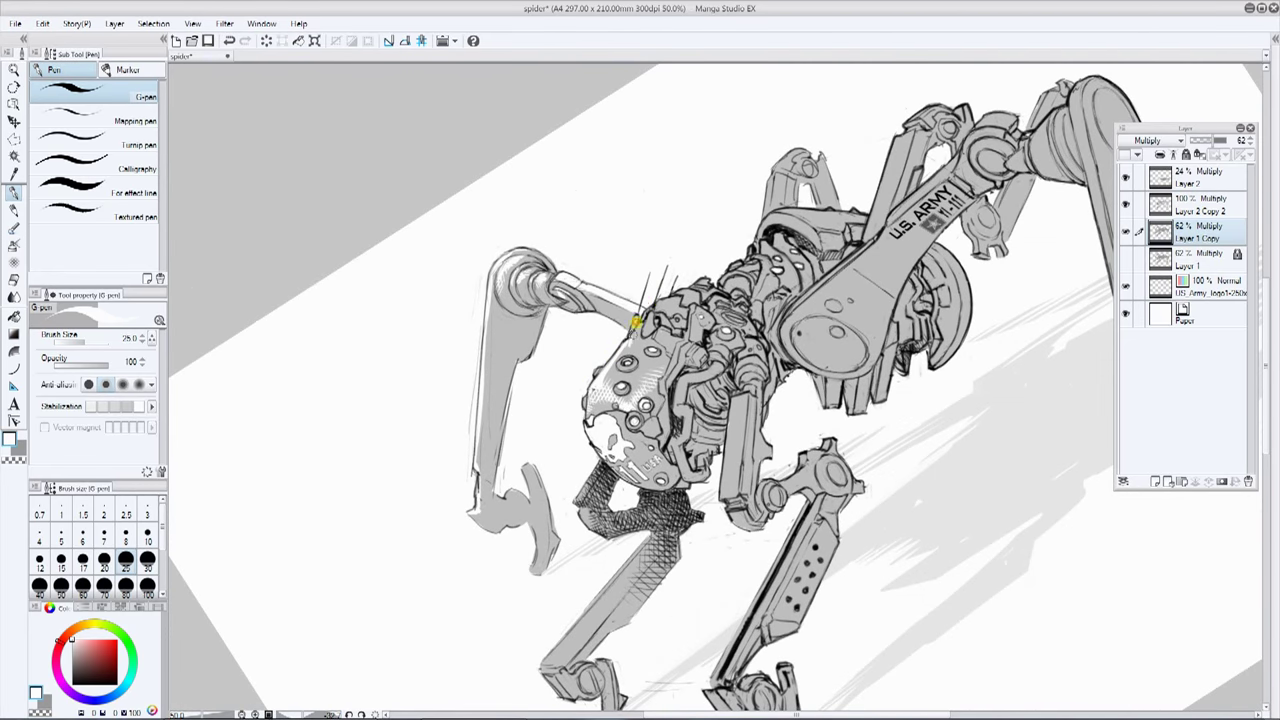